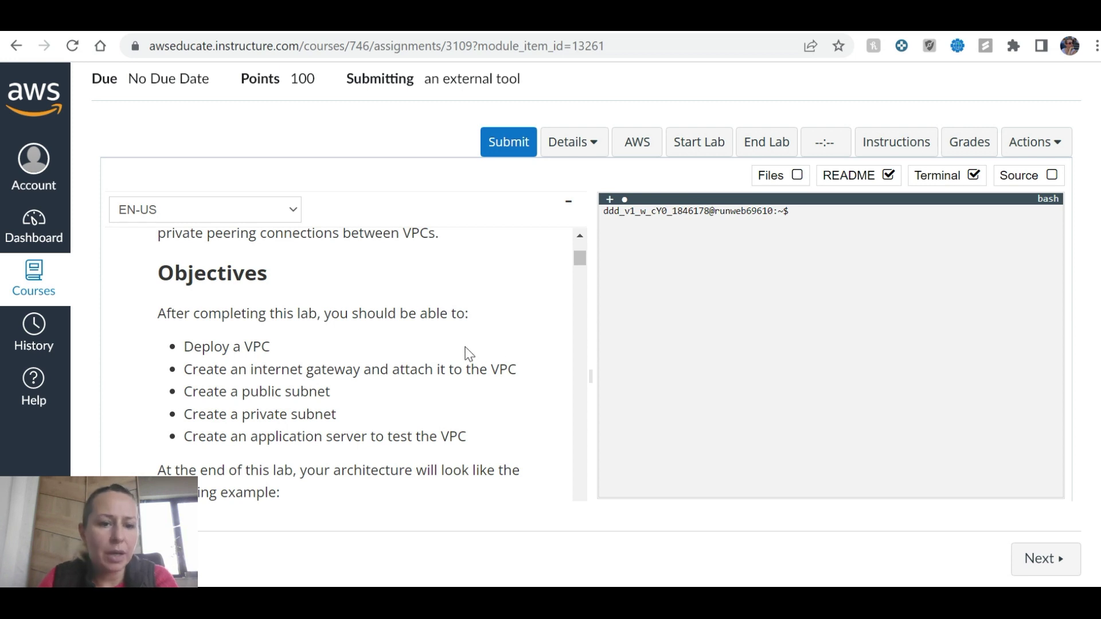
Step: Review the lab's objectives, target architecture diagram, duration, prerequisites and instructions for starting the lab
scroll(469, 353, down, 1)
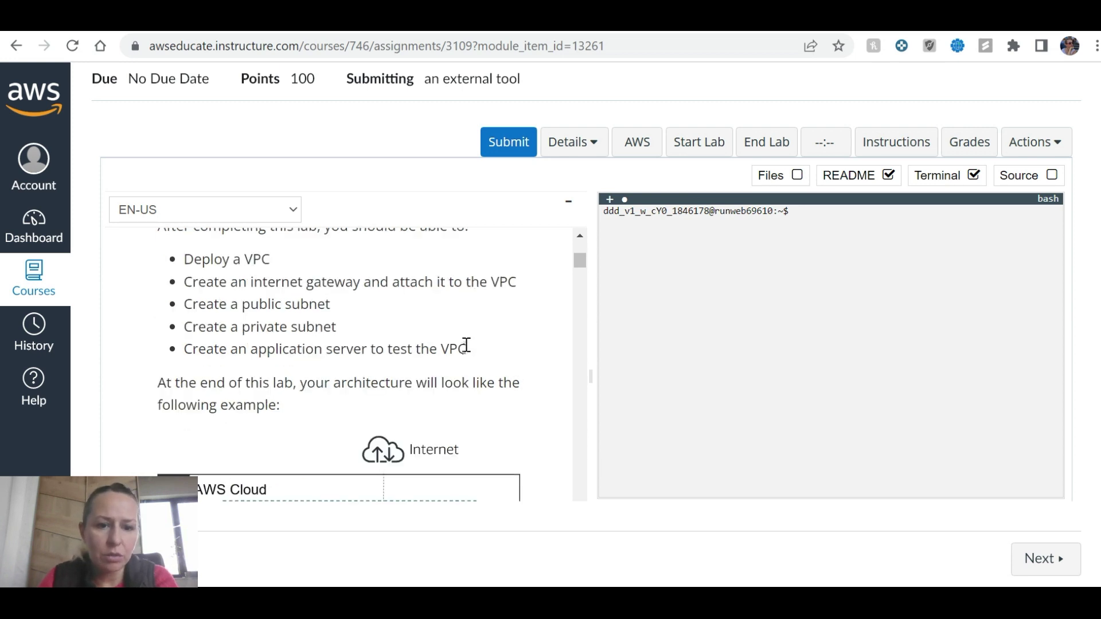
scroll(503, 345, down, 1)
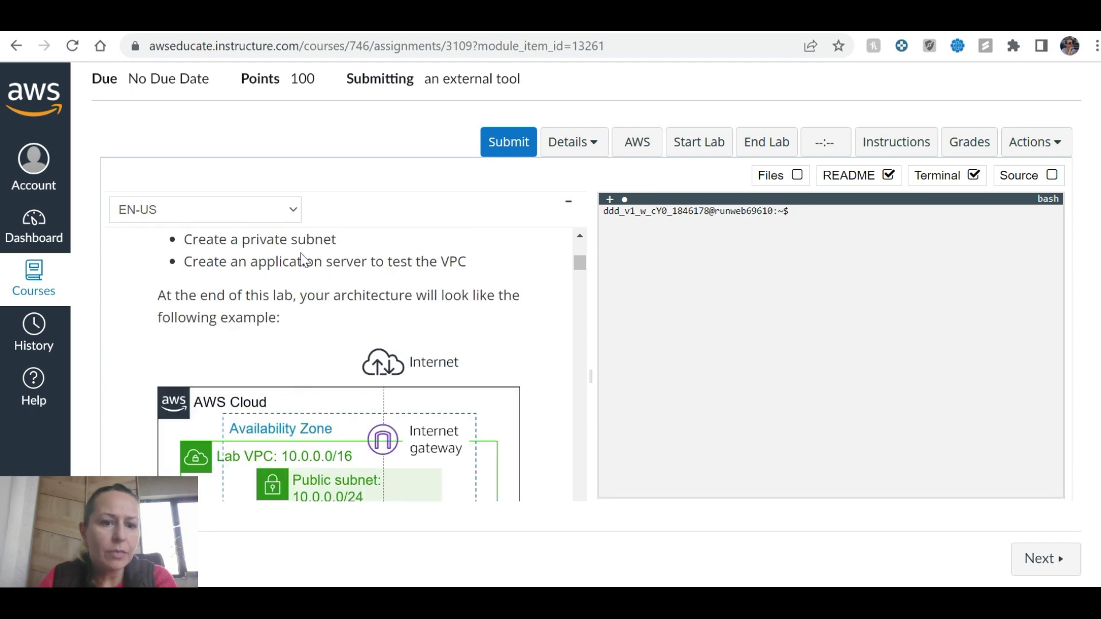
scroll(432, 320, down, 1)
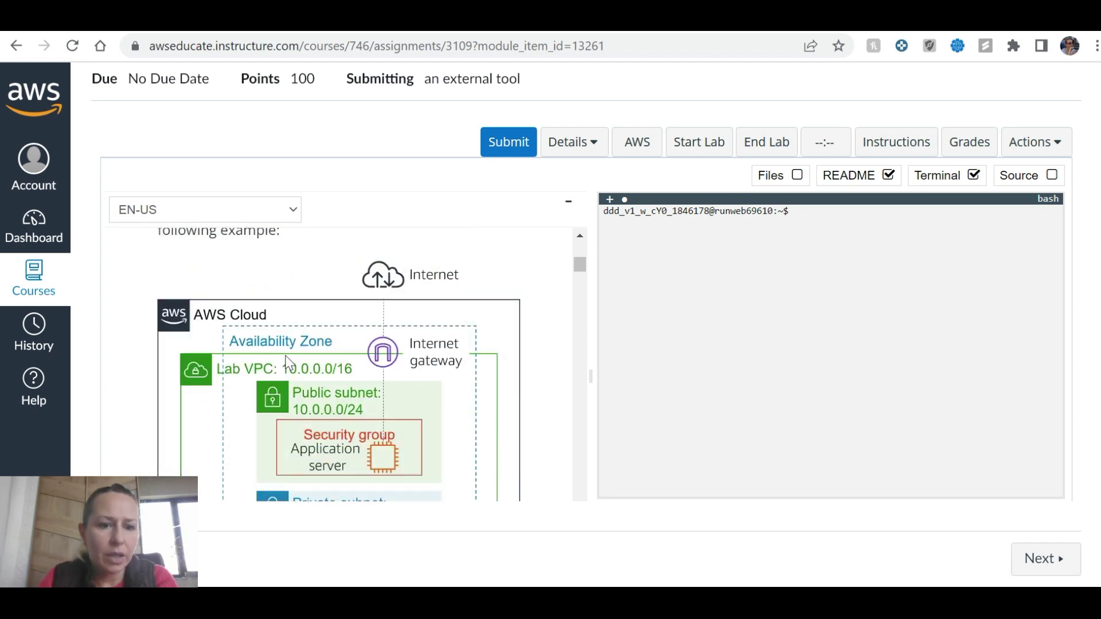
scroll(287, 363, down, 1)
scroll(192, 378, down, 2)
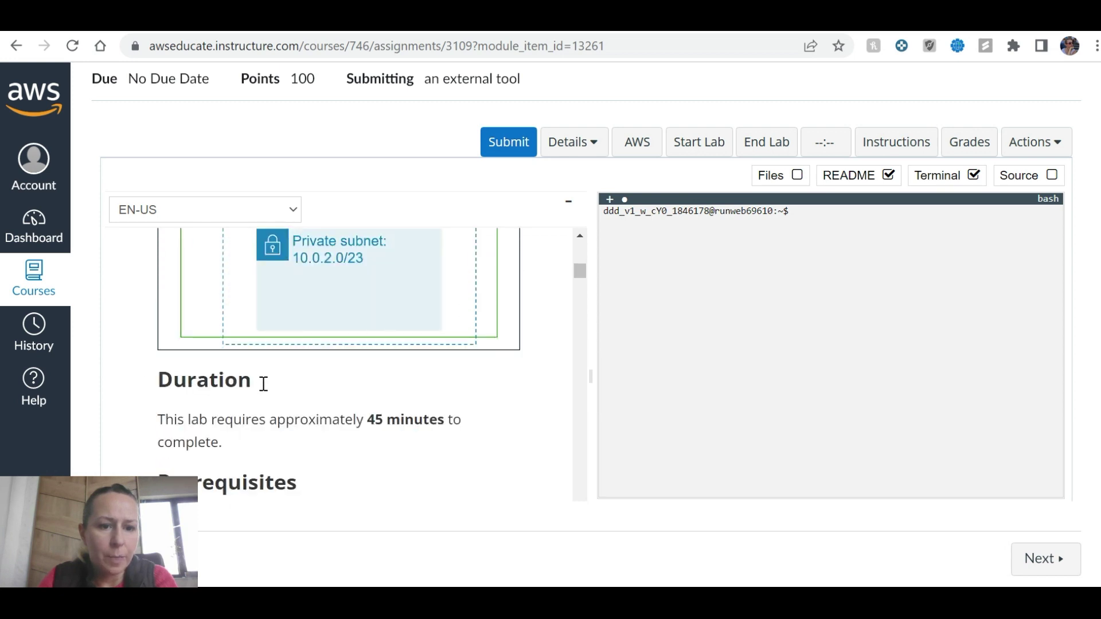
scroll(263, 384, down, 2)
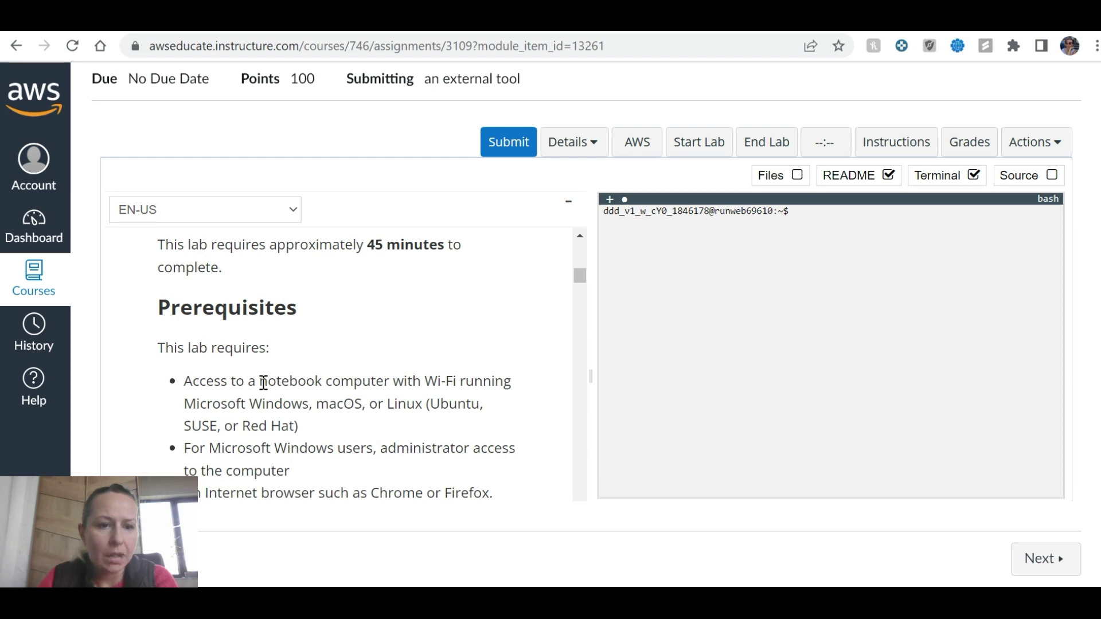
scroll(264, 383, down, 5)
scroll(263, 382, down, 4)
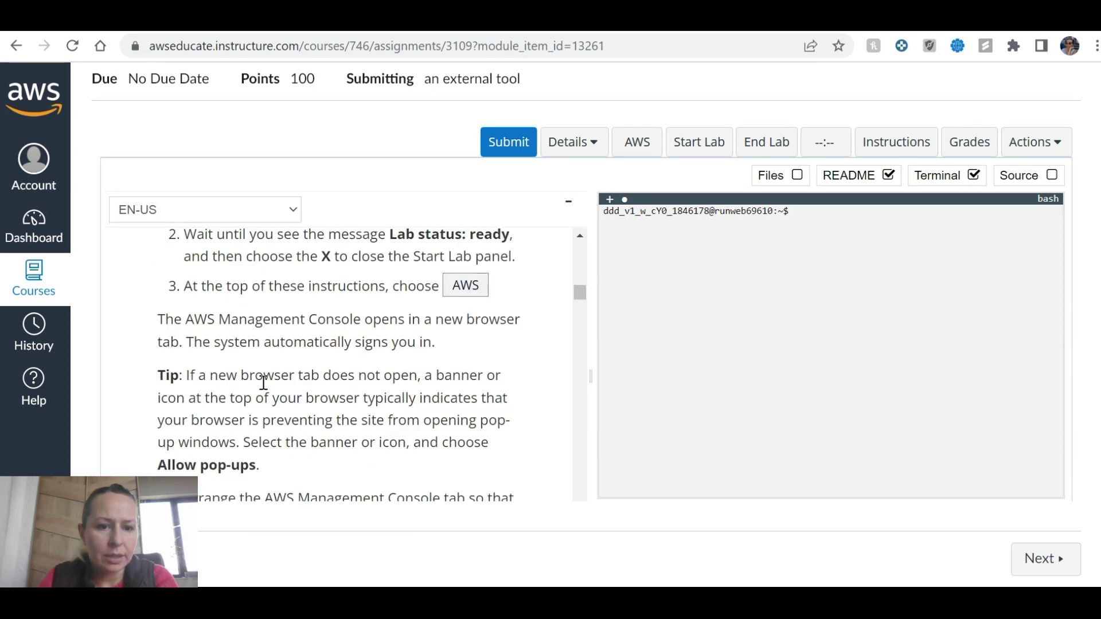
Step: Read the note on arranging the console and the opening instructions of Task 1: Creating a VPC
scroll(263, 384, down, 1)
scroll(264, 384, up, 2)
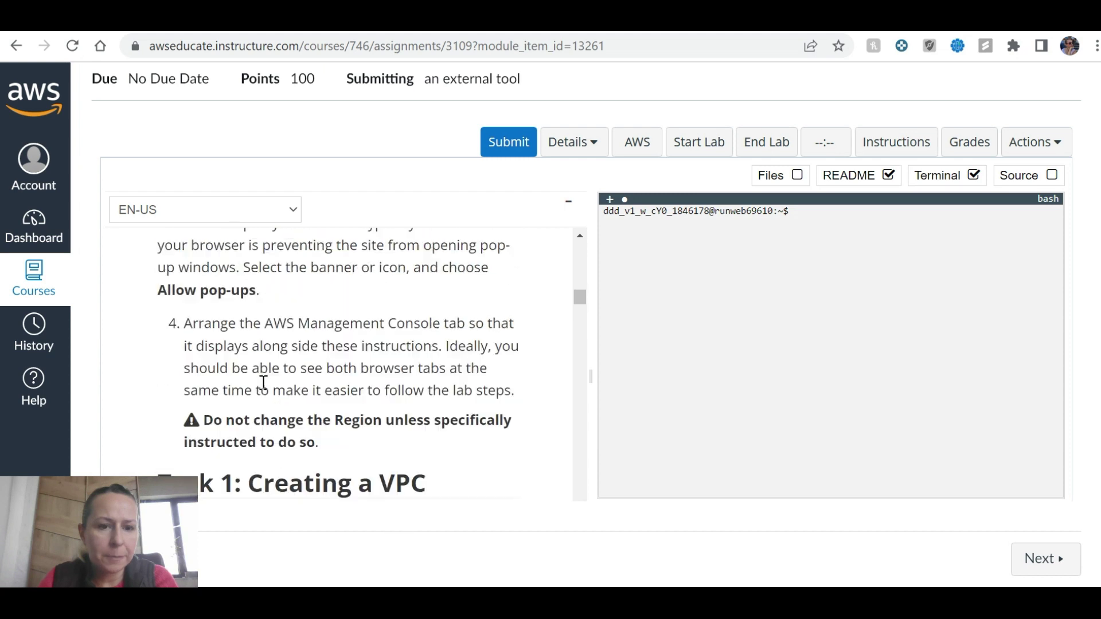
scroll(264, 387, down, 1)
scroll(264, 382, up, 1)
scroll(263, 383, down, 1)
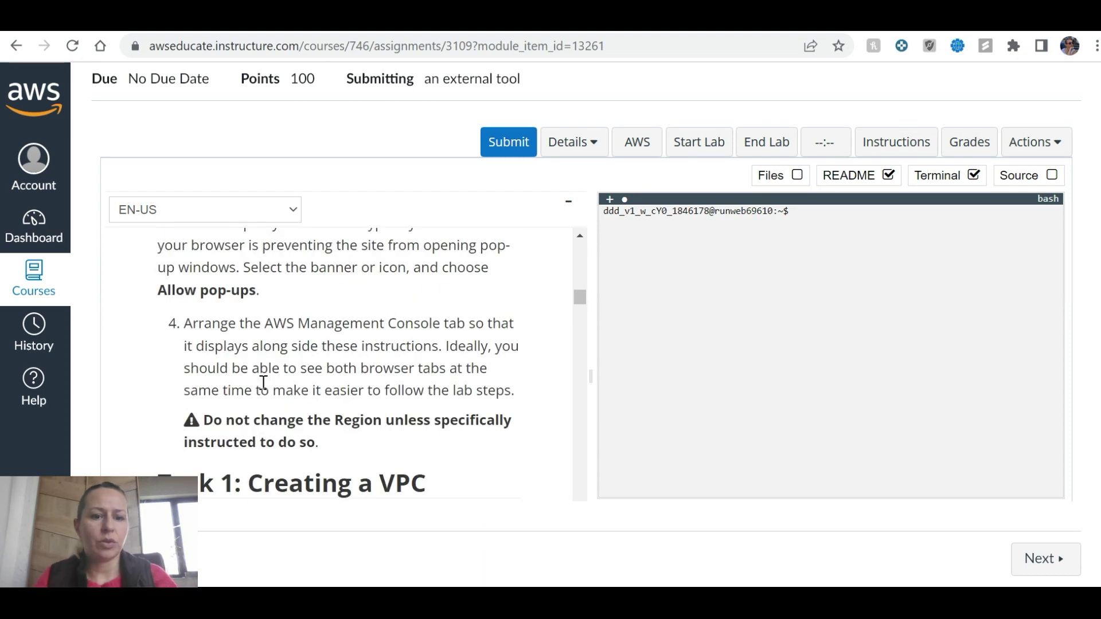
scroll(263, 382, down, 6)
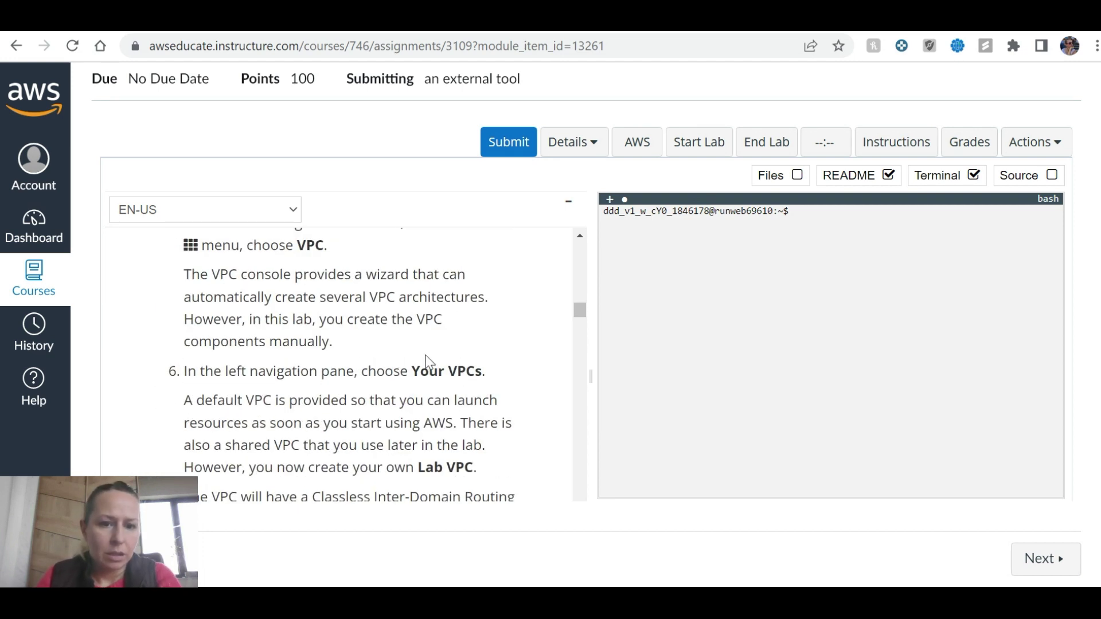
scroll(442, 343, up, 3)
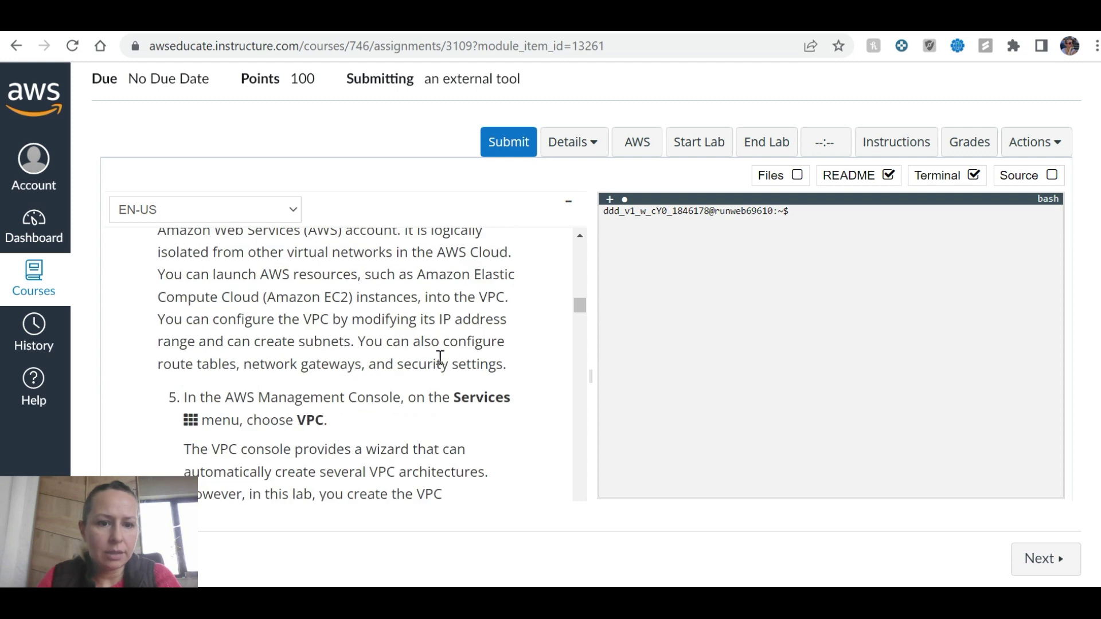
scroll(317, 374, down, 2)
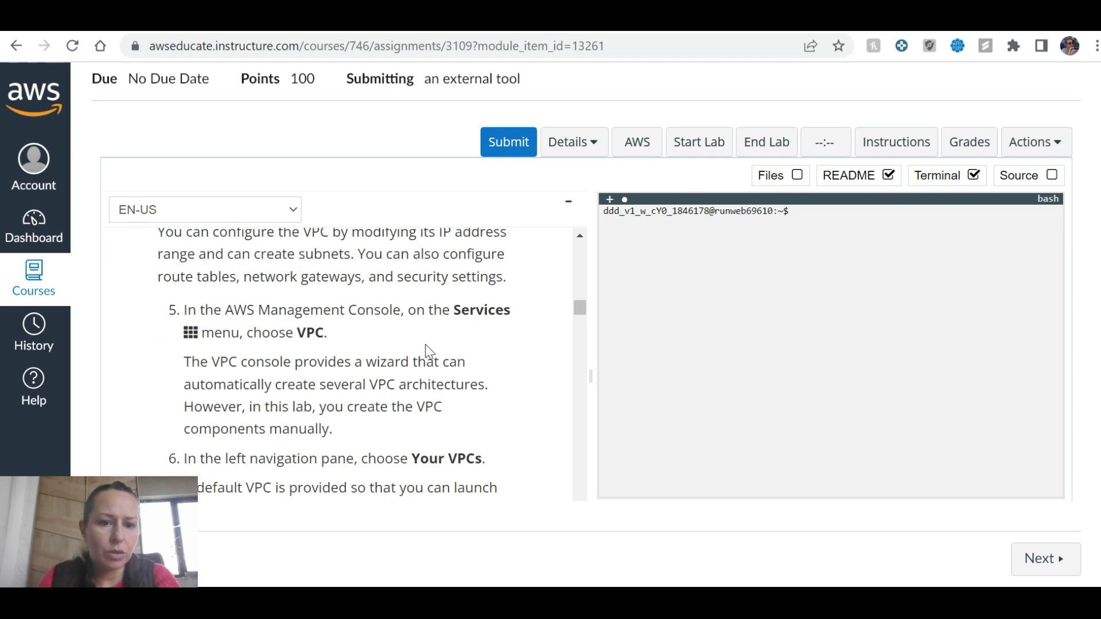
scroll(430, 420, down, 2)
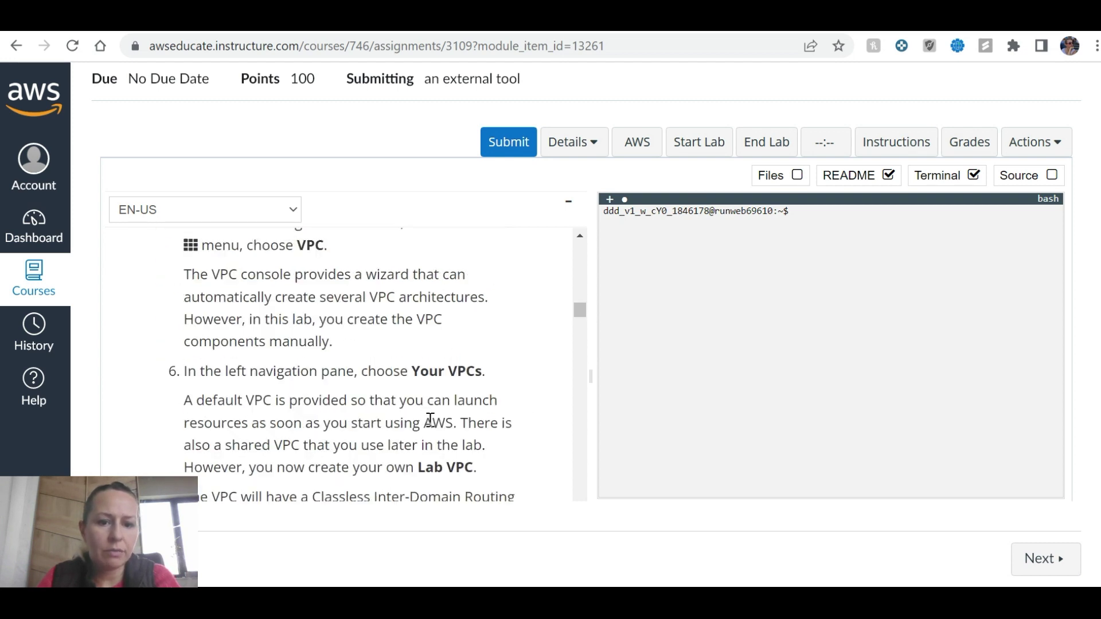
Step: Start the lab environment and open the AWS Management Console in a separate maximized window
click(703, 148)
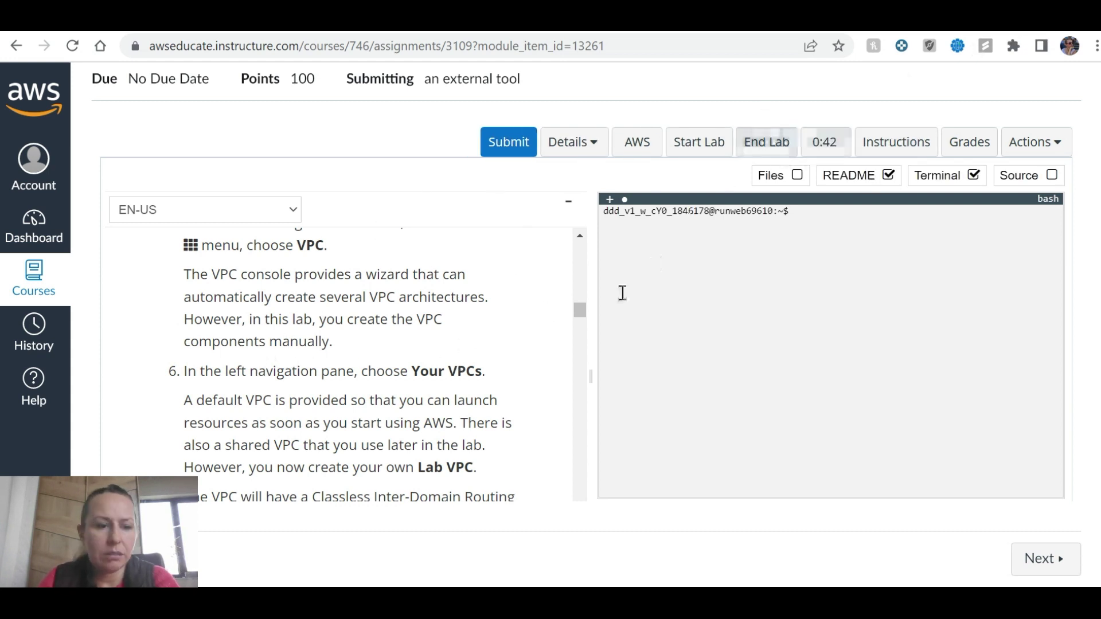
scroll(488, 339, down, 3)
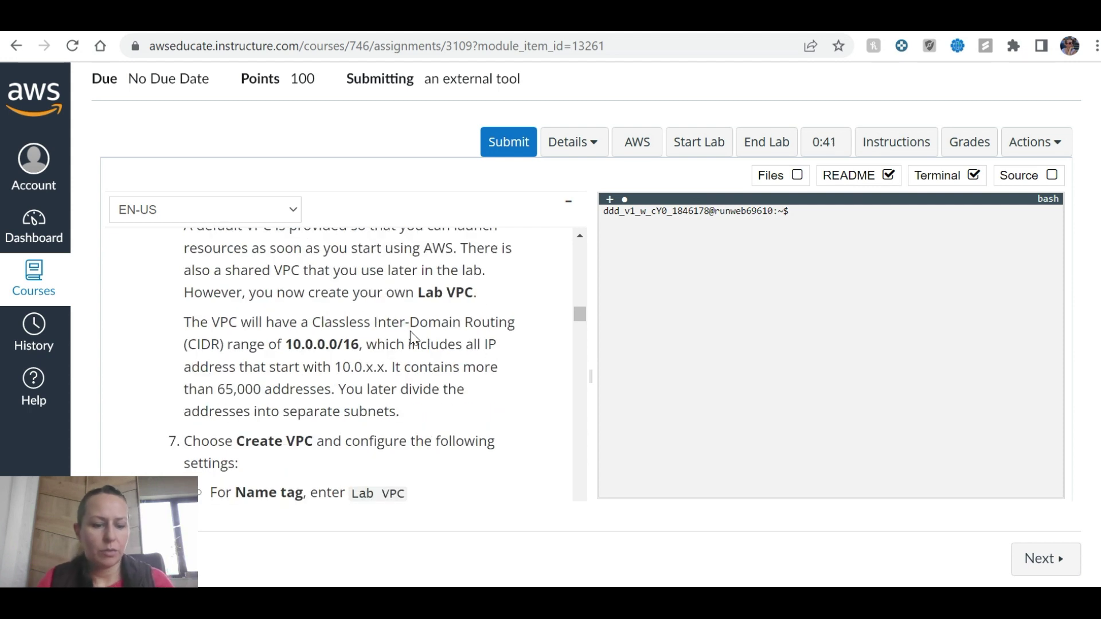
click(642, 146)
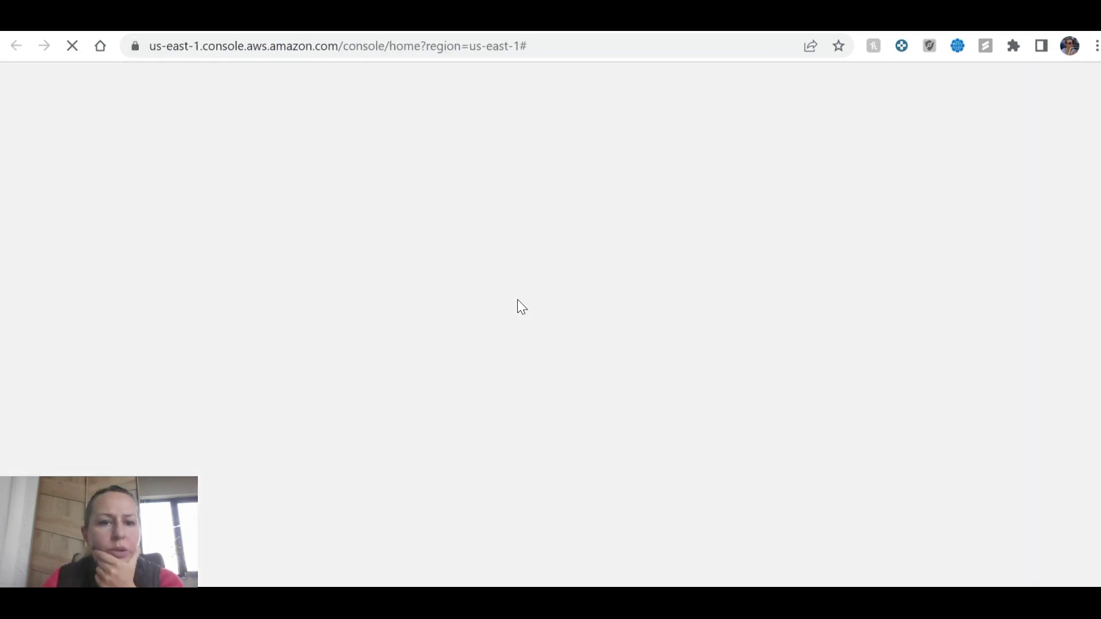
double_click(351, 33)
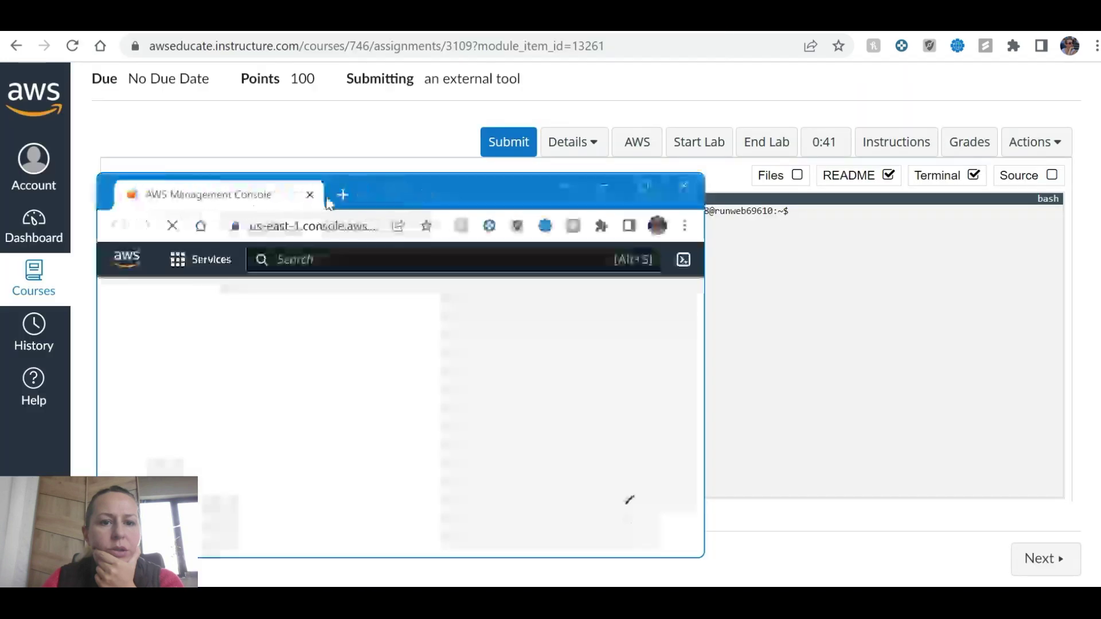
double_click(504, 191)
Step: Search the AWS services for "vpc" and open the VPC service
click(271, 78)
text(vpc)
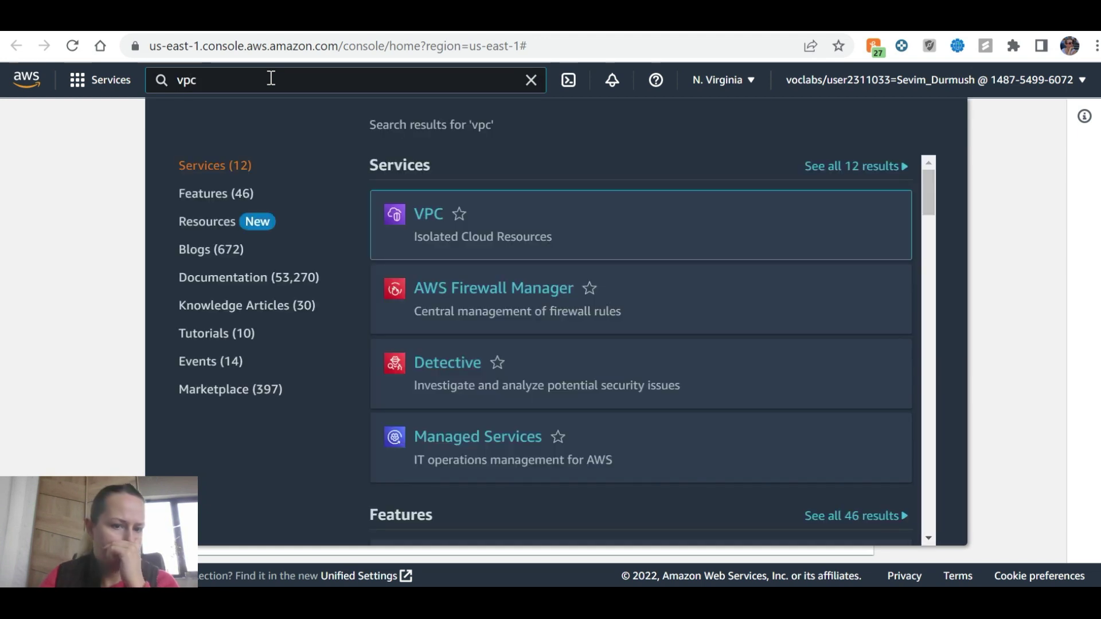
click(428, 216)
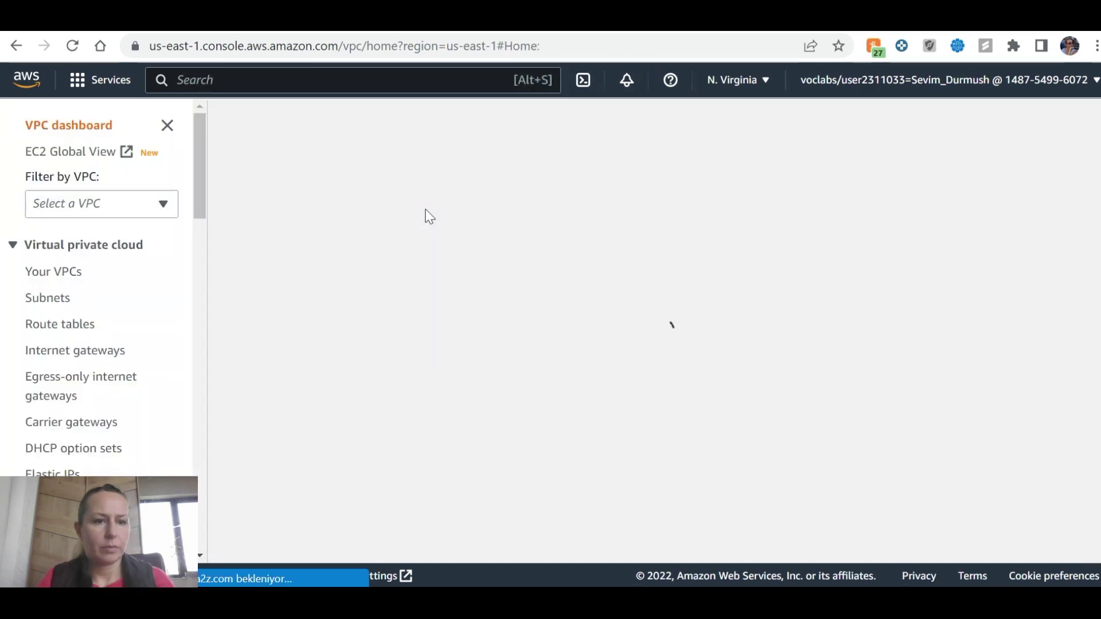
Step: Check lab step 6 in the instructions and open the list of your VPCs
key(ctrl+shift+Tab)
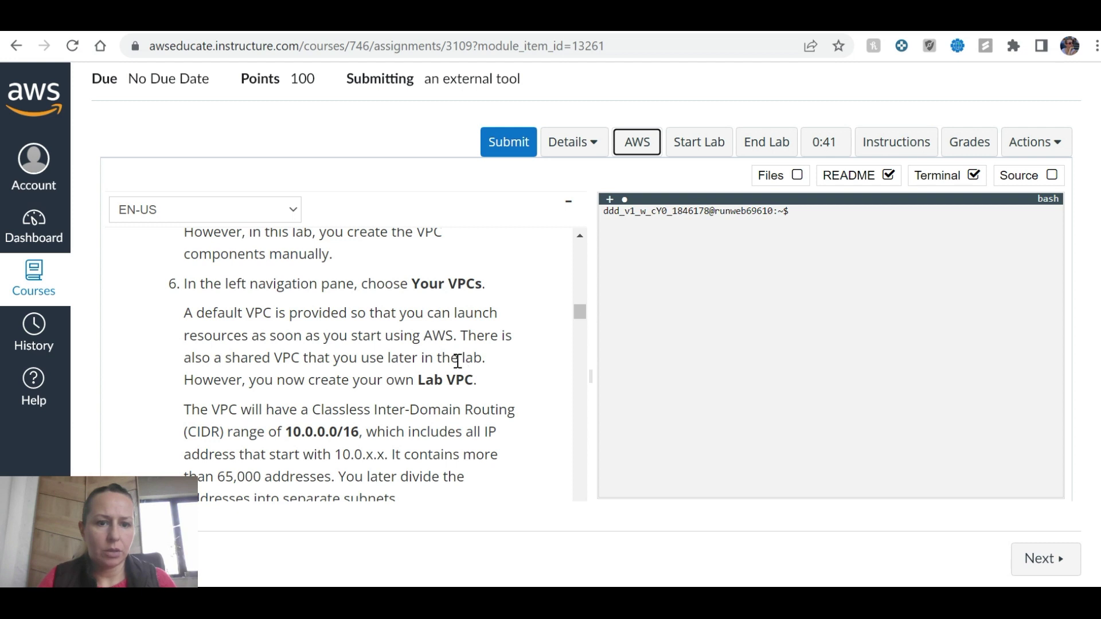
key(ctrl+Tab)
click(280, 291)
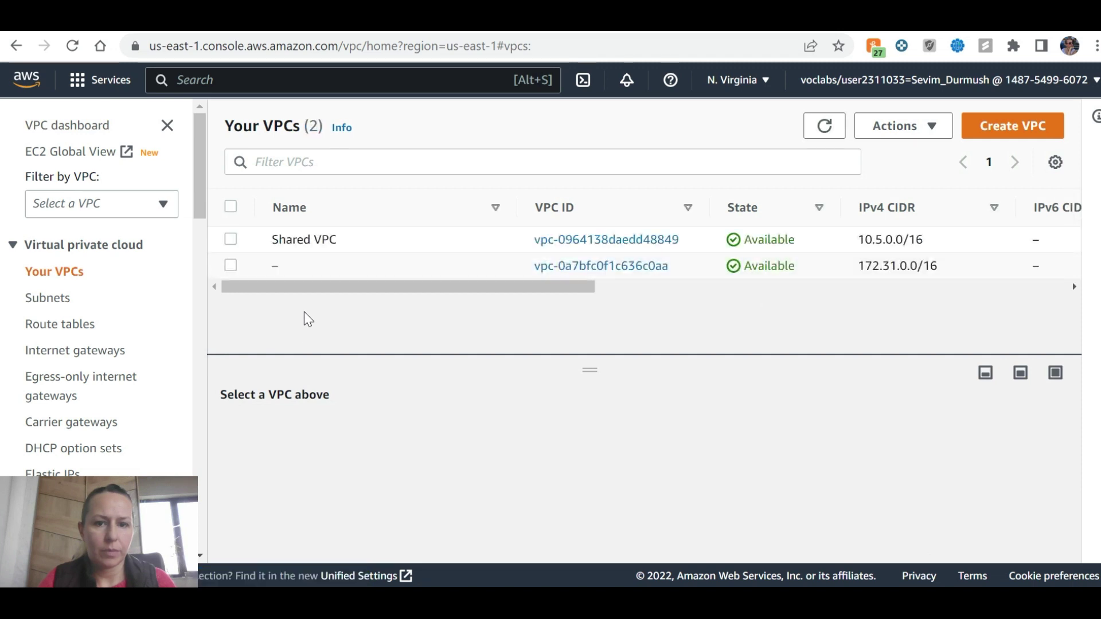
Step: Compare the existing VPCs and their IPv4 CIDR ranges with the lab's description of the default, shared and Lab VPCs
key(ctrl+Tab)
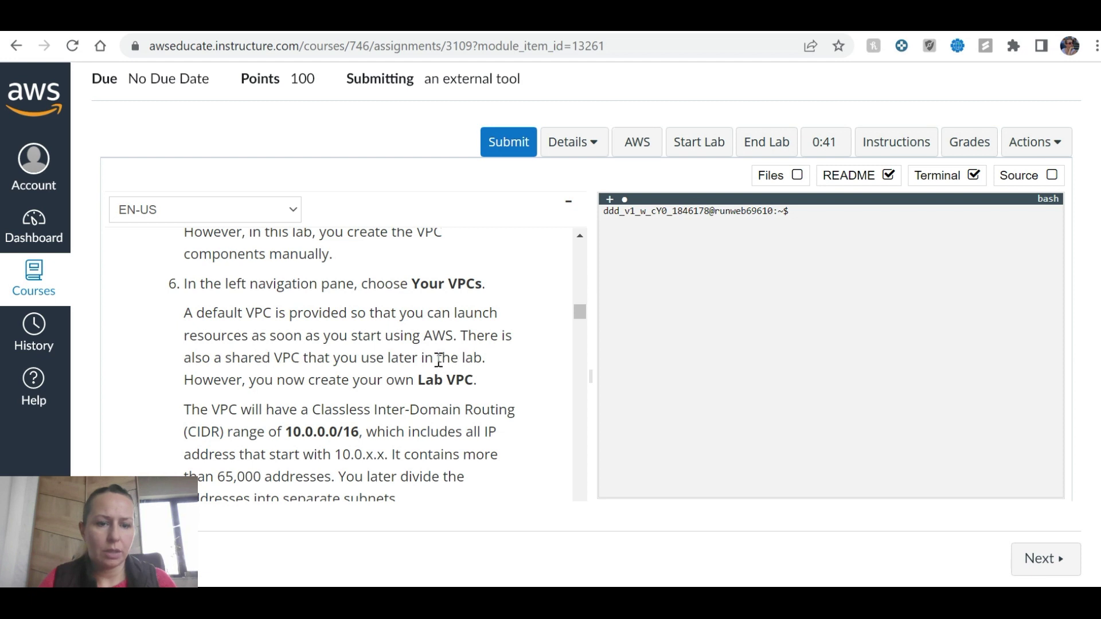
key(ctrl+Tab)
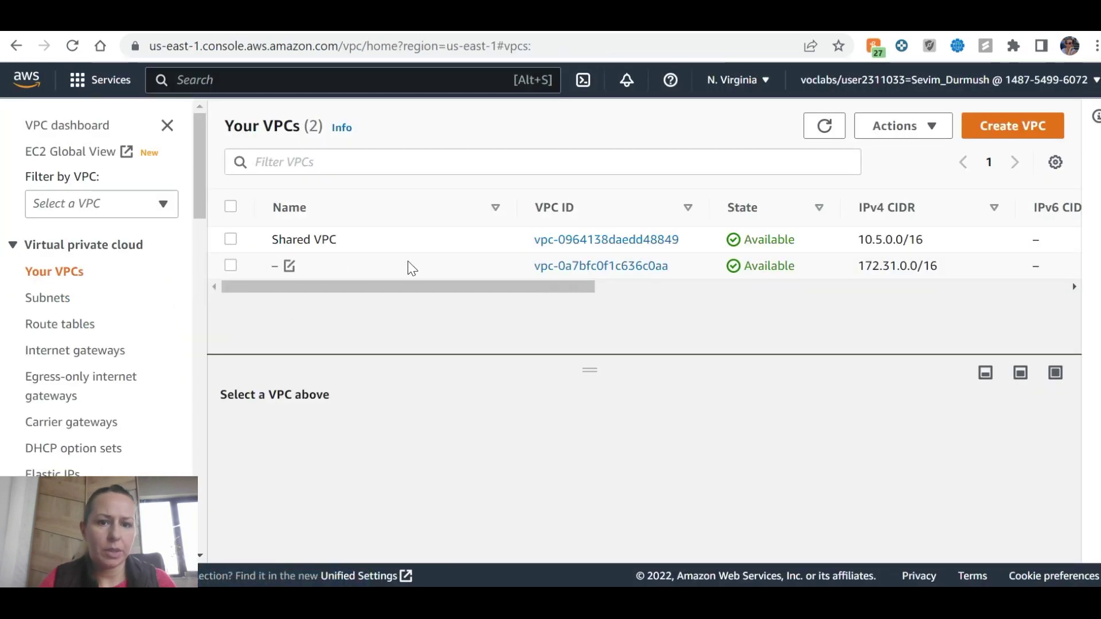
key(ctrl+Tab)
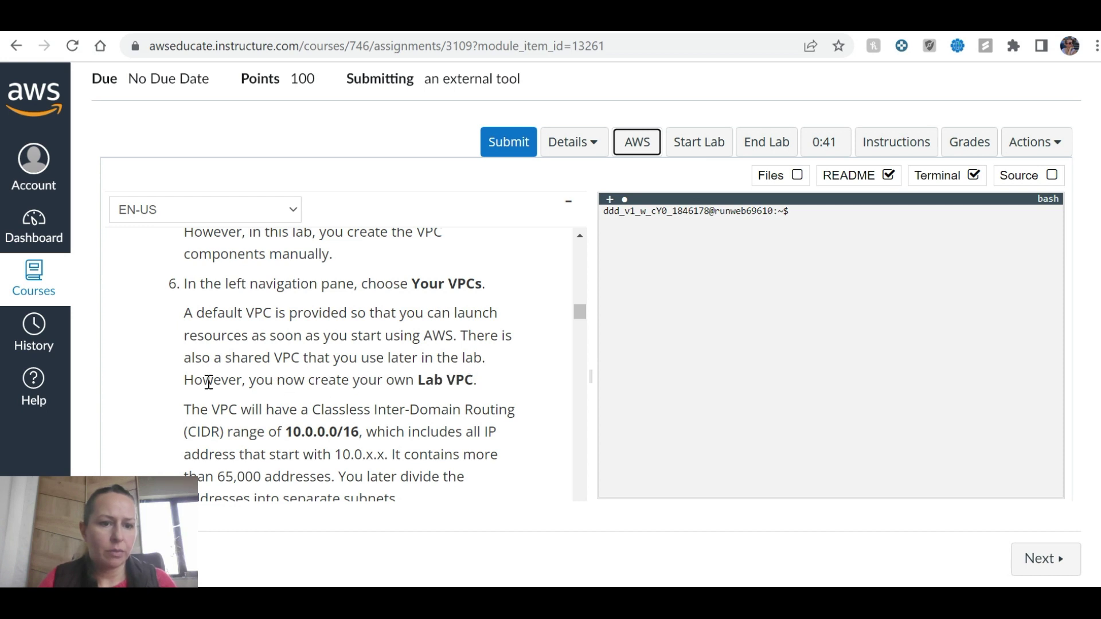
scroll(411, 373, down, 1)
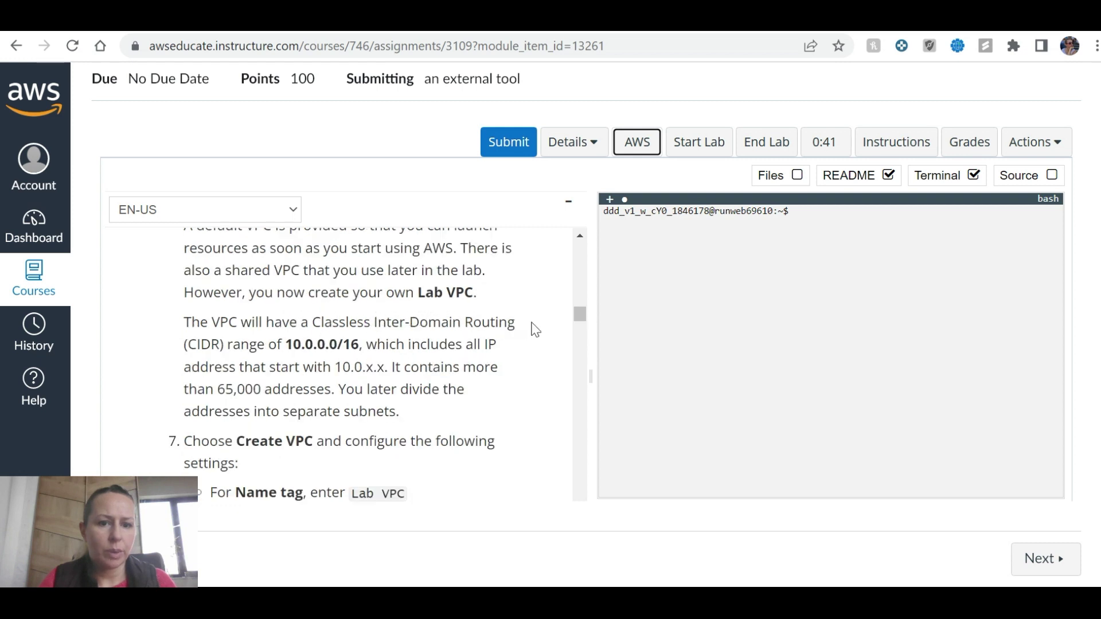
key(ctrl+Tab)
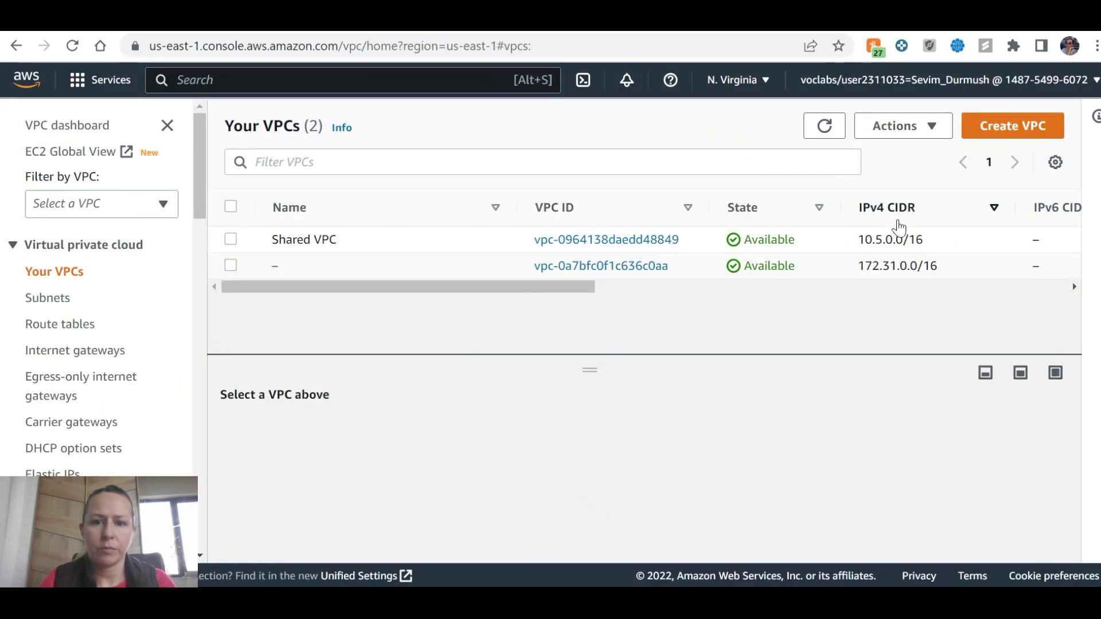
key(ctrl+shift+Tab)
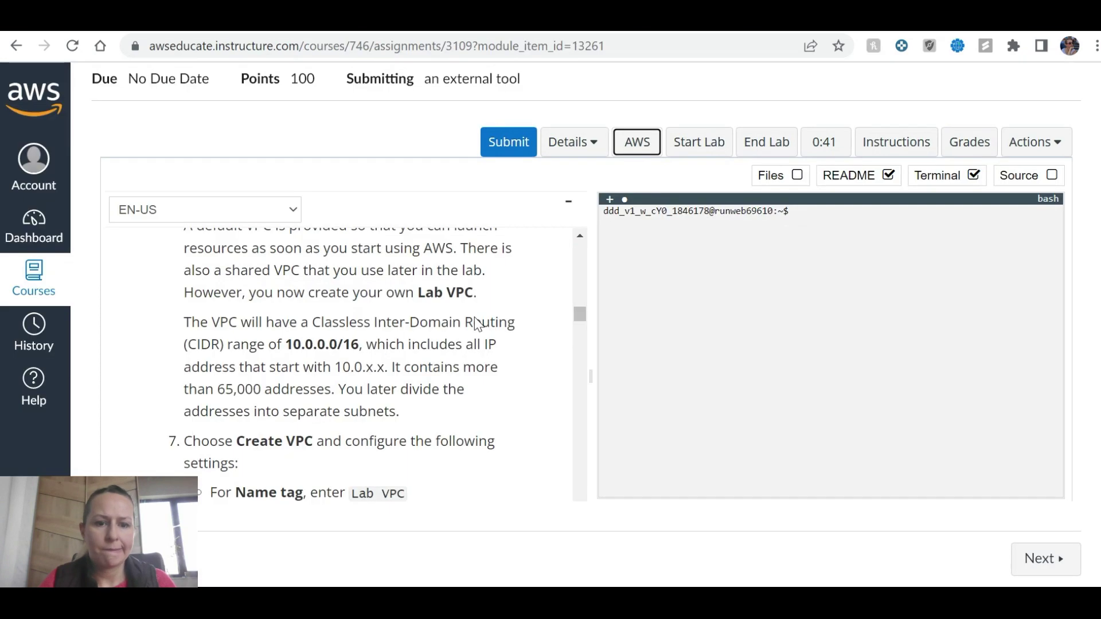
key(ctrl+Tab)
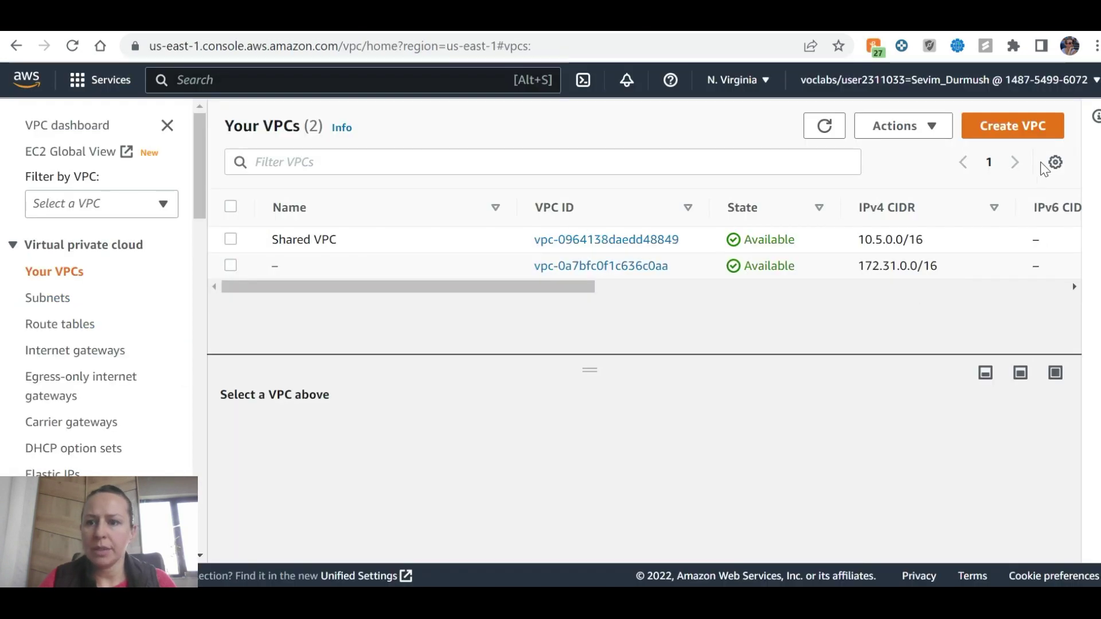
Step: Start creating a VPC and set its name tag to "Lab VPC" as given in the lab instructions
click(1018, 124)
scroll(217, 335, down, 2)
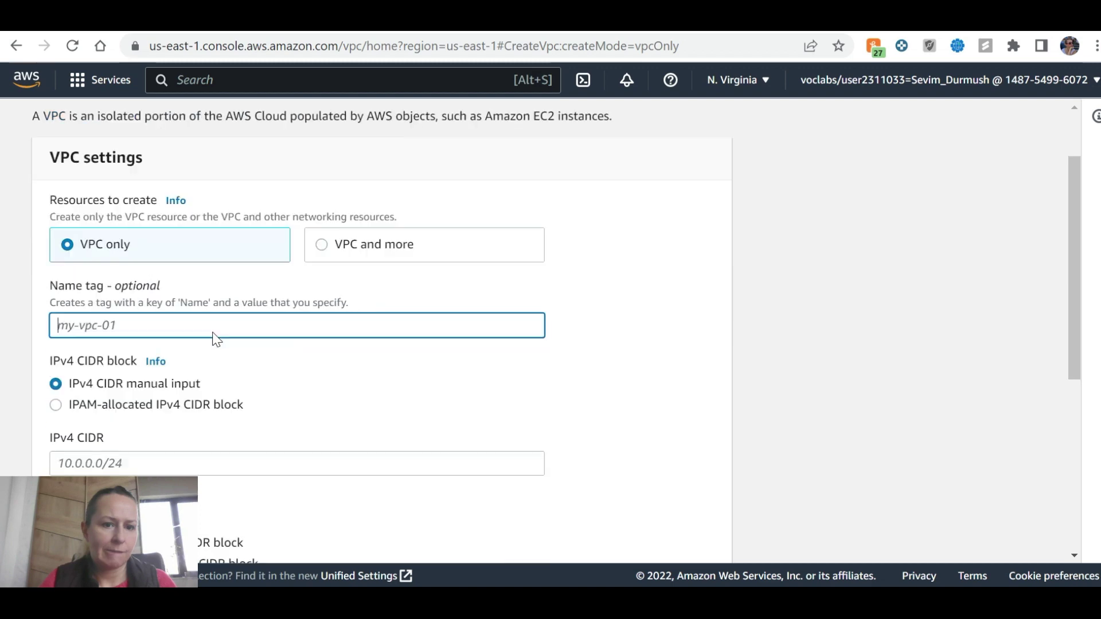
key(ctrl+shift+Tab)
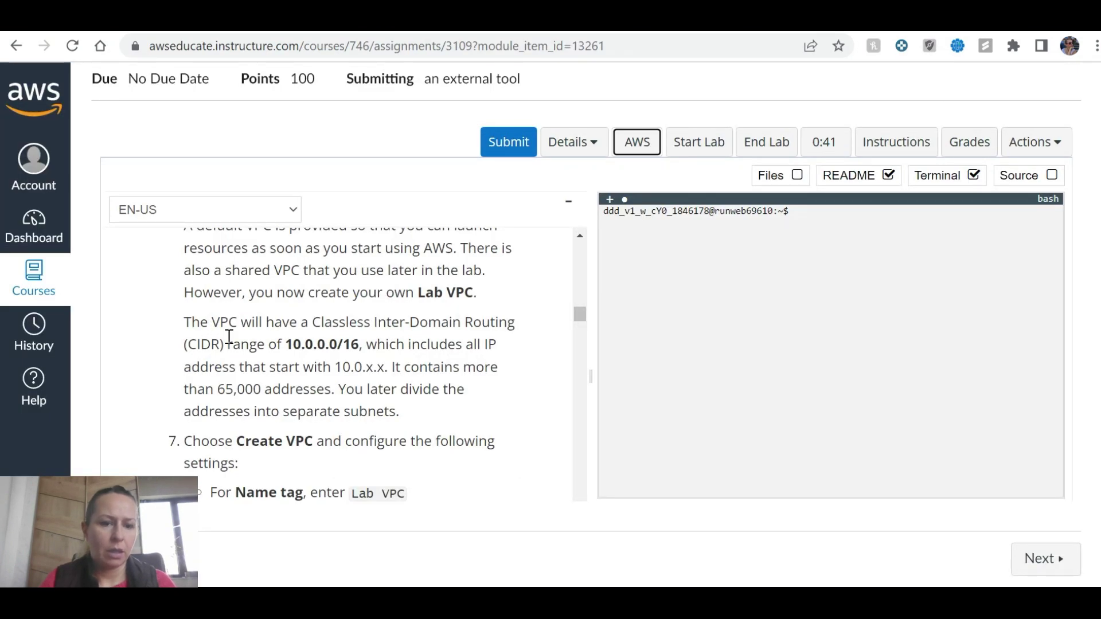
scroll(229, 336, down, 2)
key(ctrl+Tab)
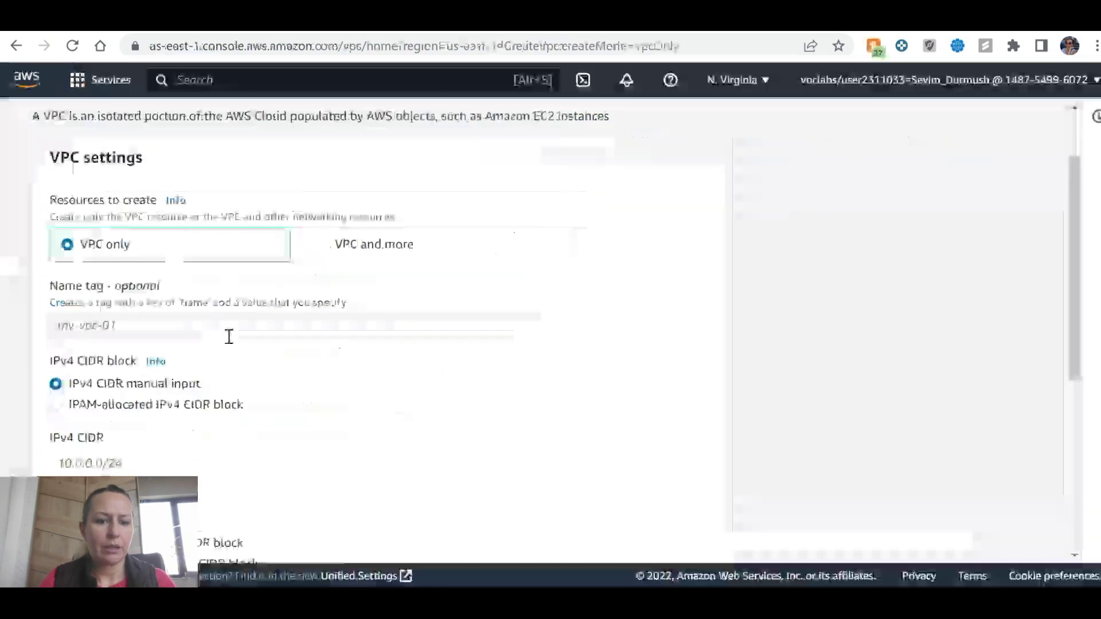
click(183, 325)
text(Lab VPC)
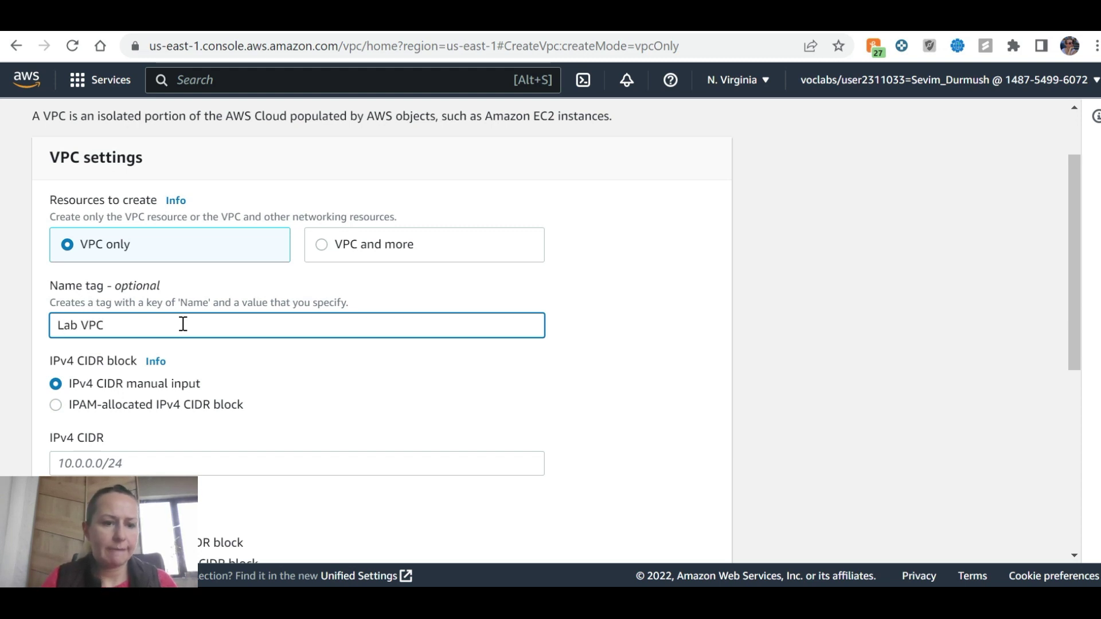
Step: Set the new VPC's IPv4 CIDR block to 10.0.0.0/16 as given in lab step 7
key(ctrl+shift+Tab)
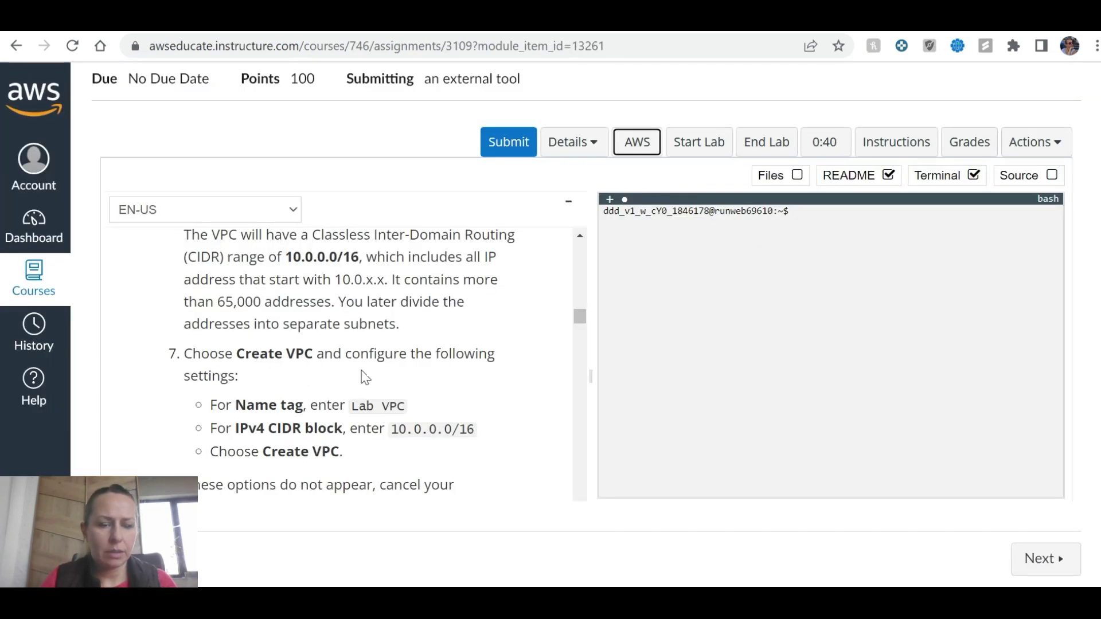
scroll(464, 373, down, 1)
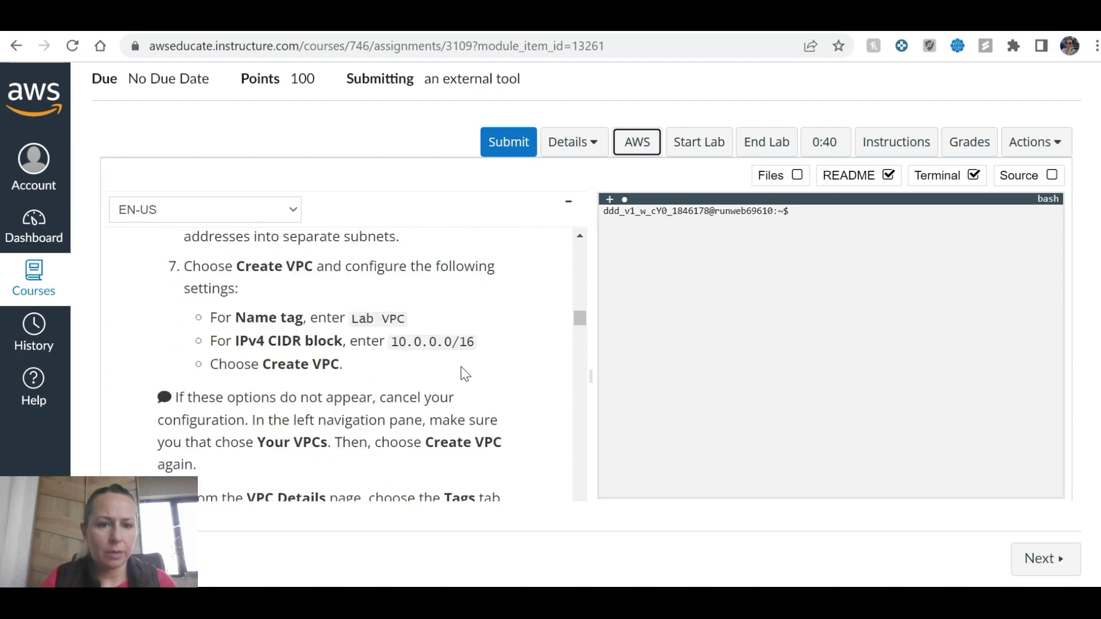
key(ctrl+Tab)
scroll(232, 344, down, 3)
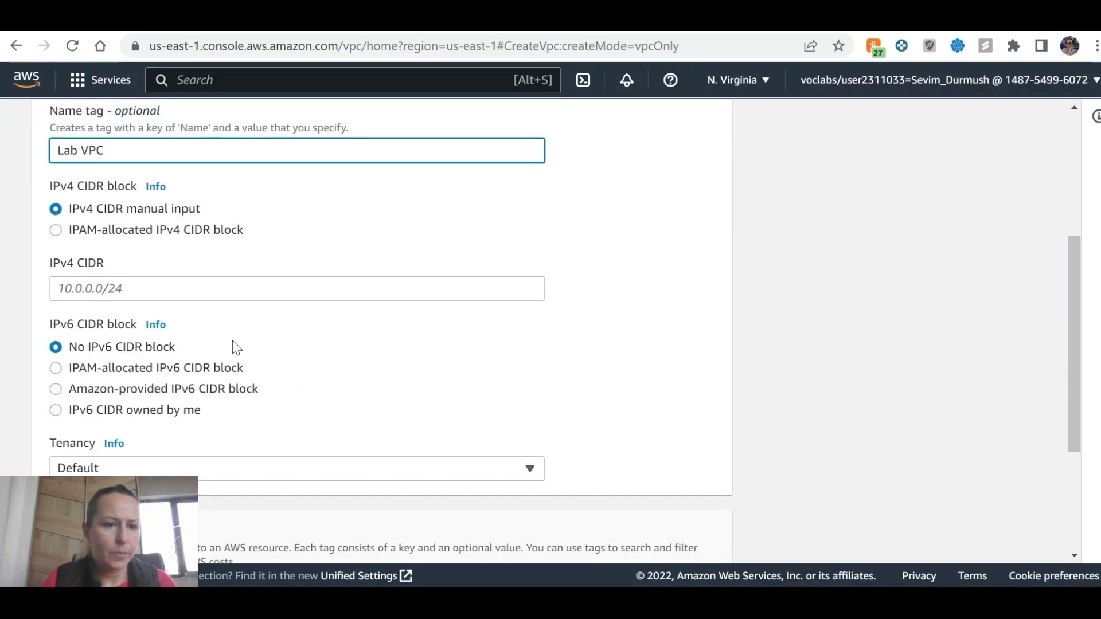
click(140, 282)
key(ctrl+shift+Tab)
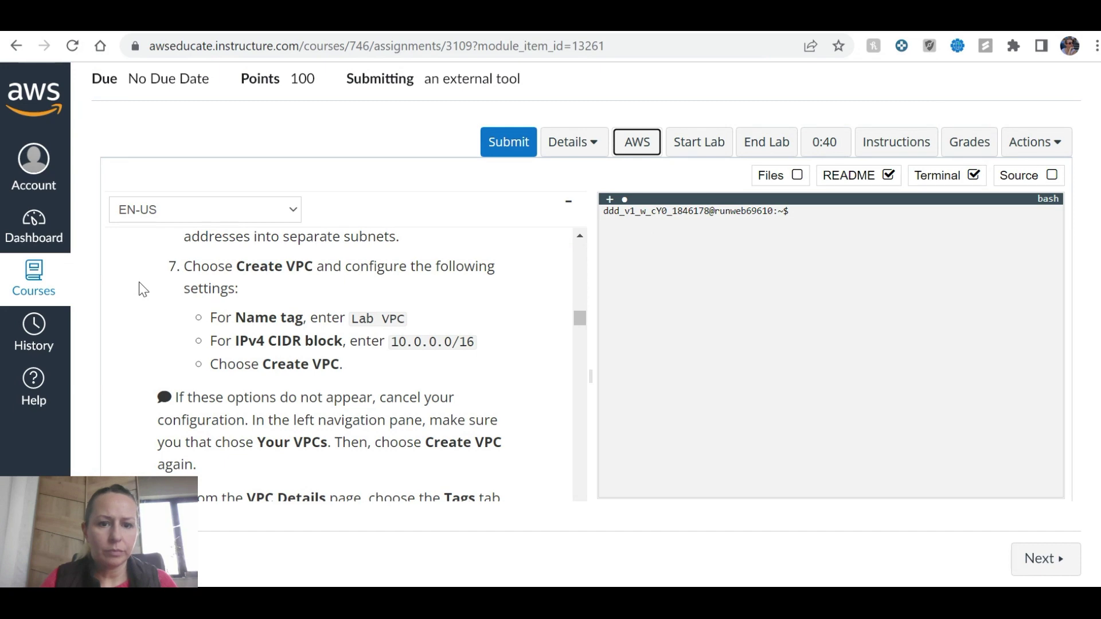
key(ctrl+Tab)
text(10.0.0.0)
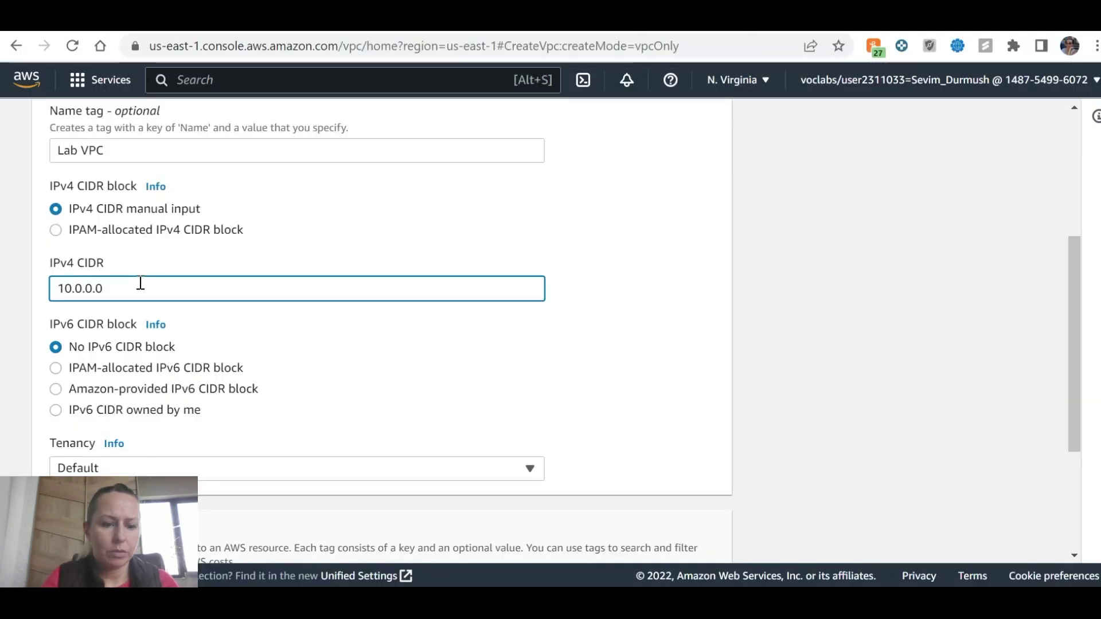
key(ctrl+shift+Tab)
key(ctrl+Tab)
text(/16)
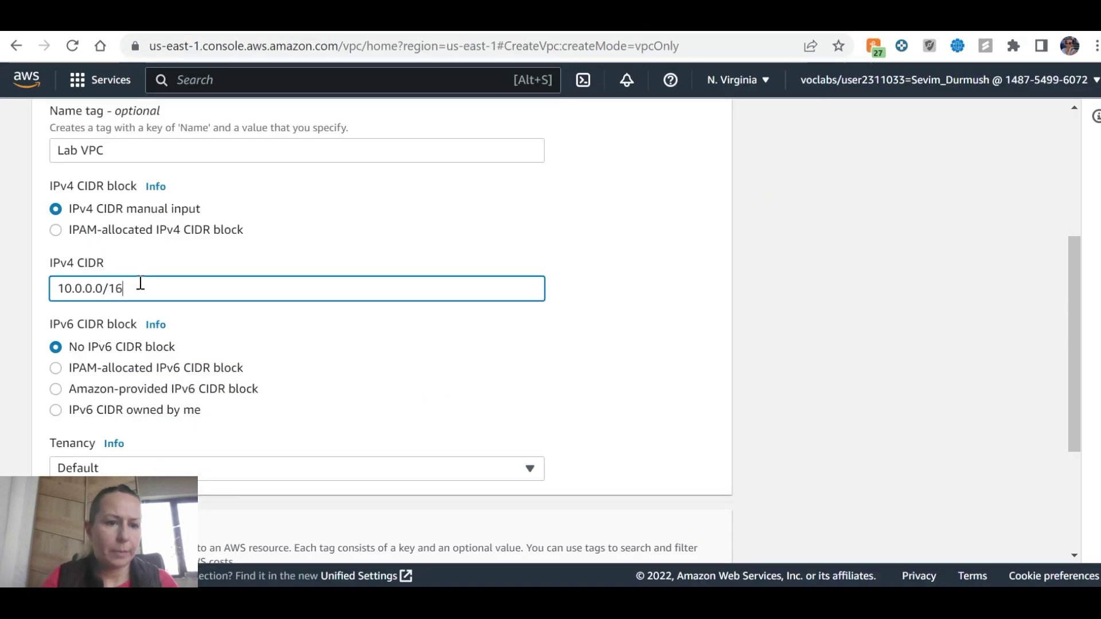
Step: Check the last instruction of lab step 7 and create the VPC with the entered settings
key(ctrl+shift+Tab)
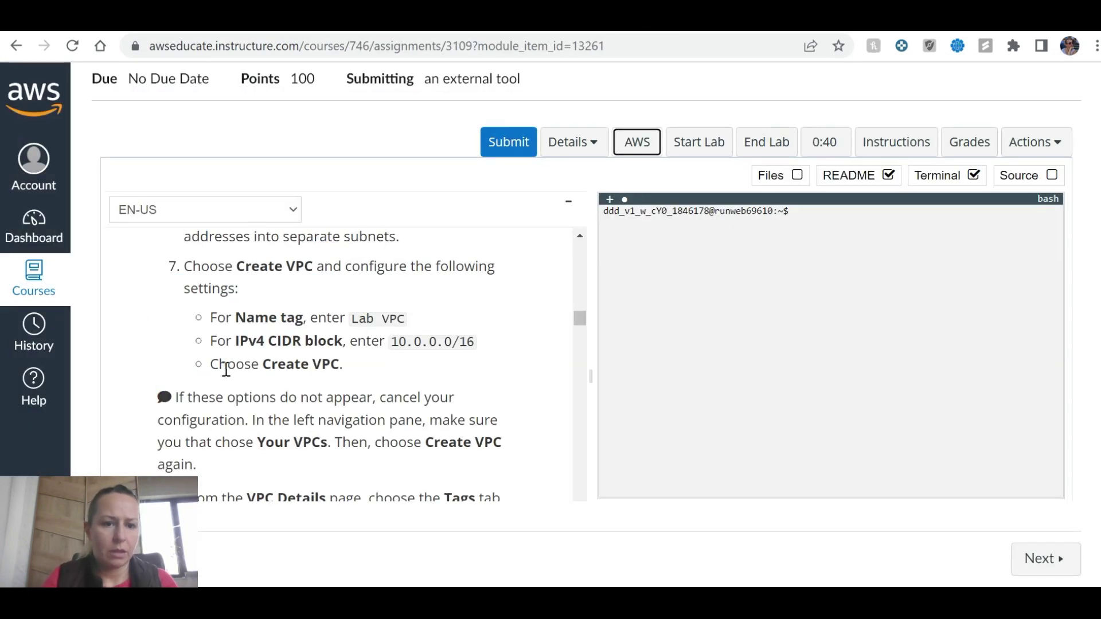
key(ctrl+Tab)
scroll(261, 367, down, 3)
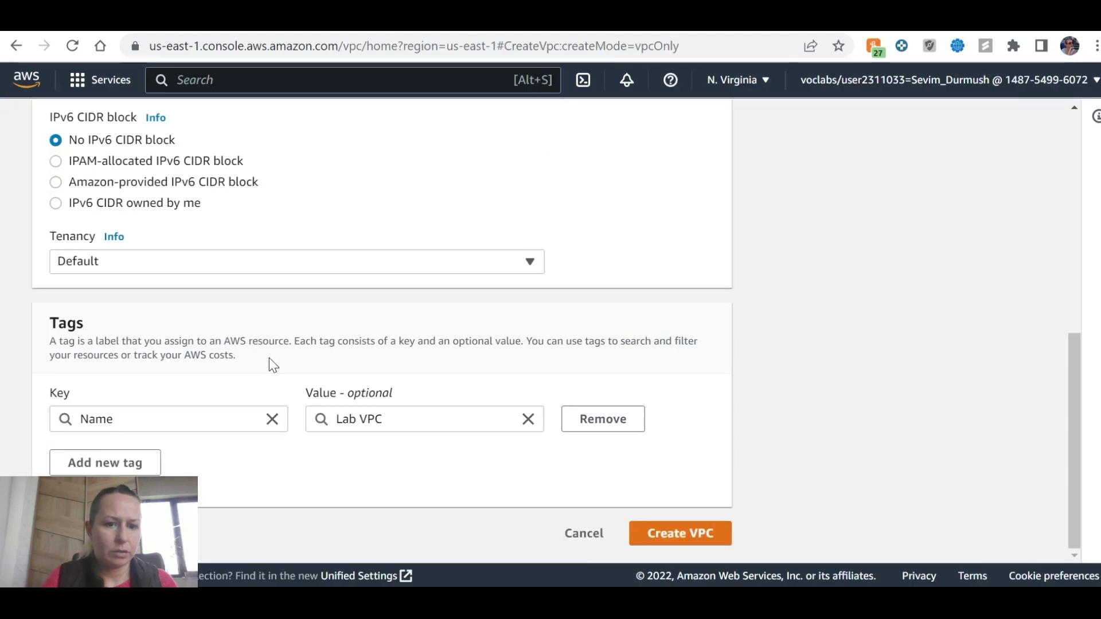
click(681, 525)
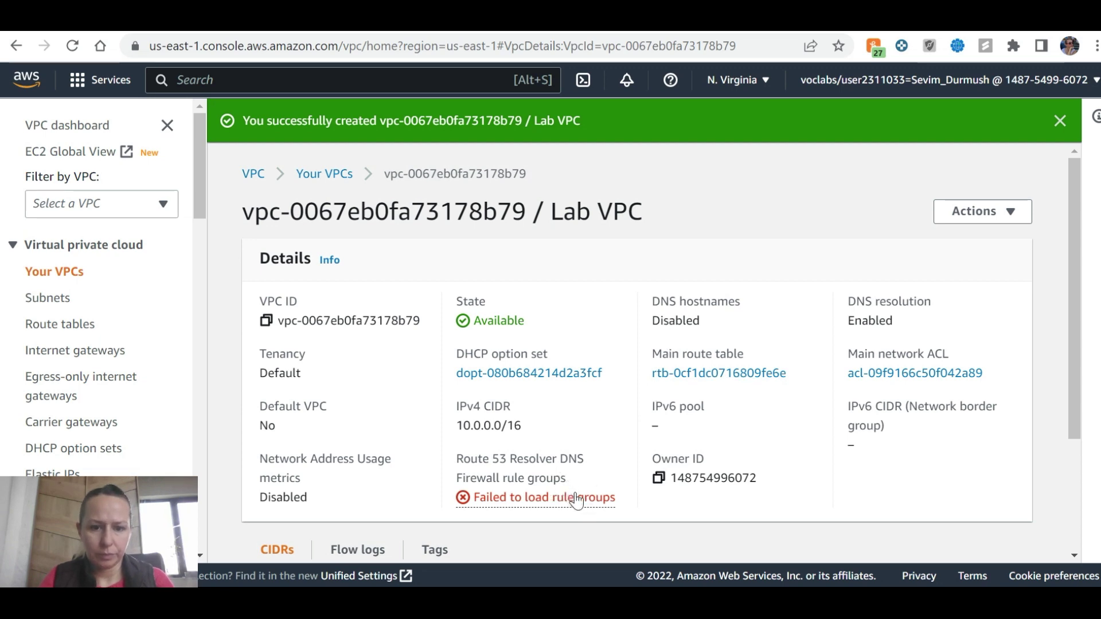
Step: Read lab step 8 in the instructions and show the tags of Lab VPC on its details page
key(ctrl+Tab)
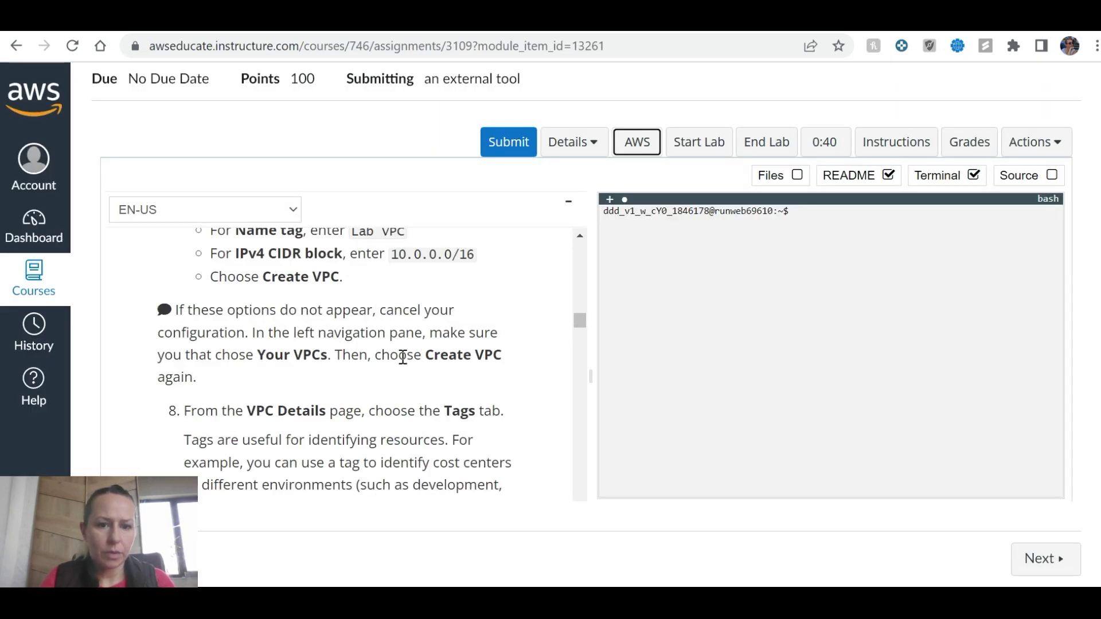
key(ctrl+Tab)
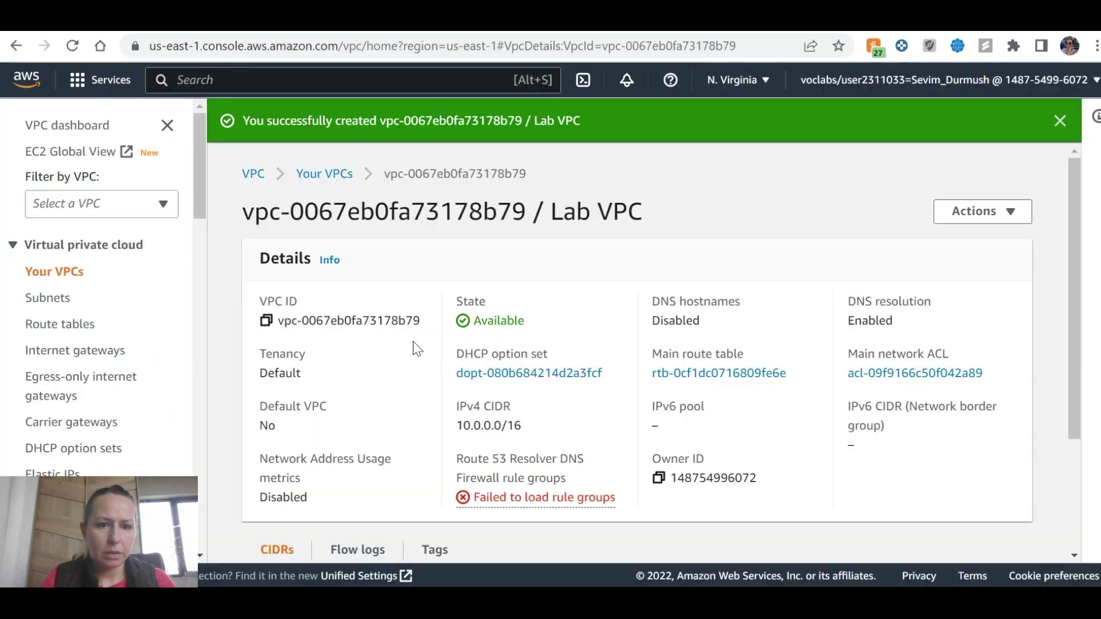
key(ctrl+Tab)
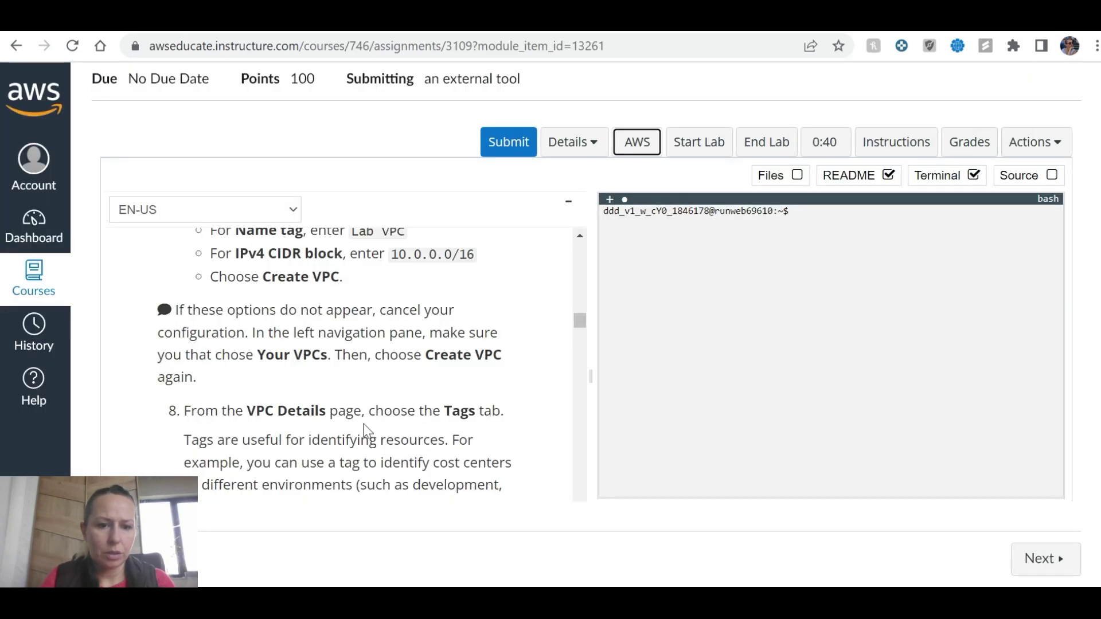
scroll(367, 430, down, 2)
key(ctrl+Tab)
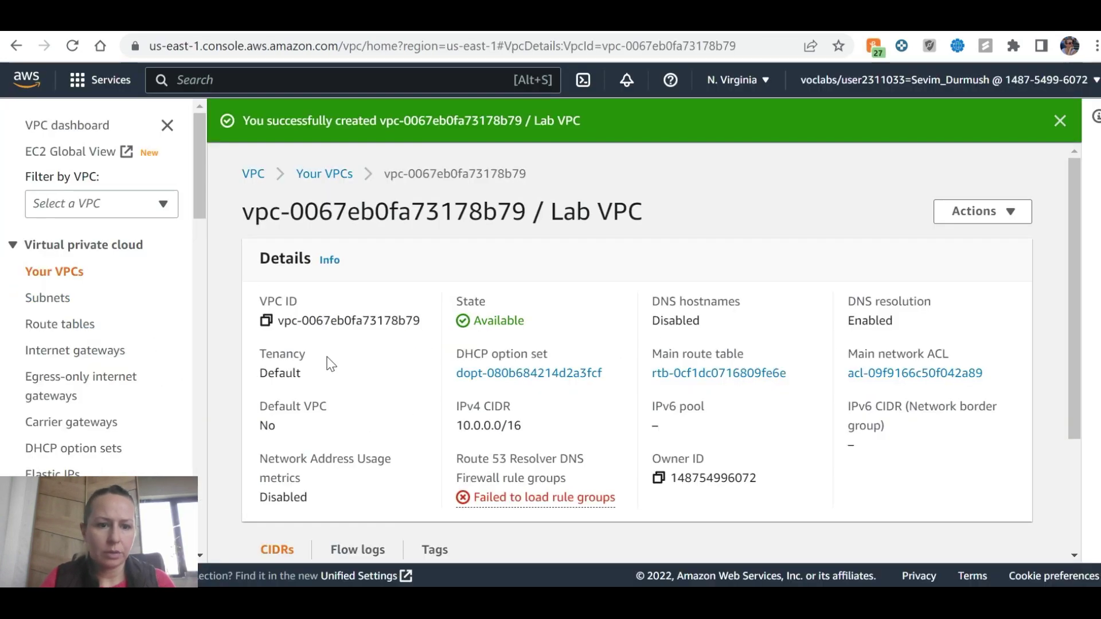
scroll(321, 401, down, 3)
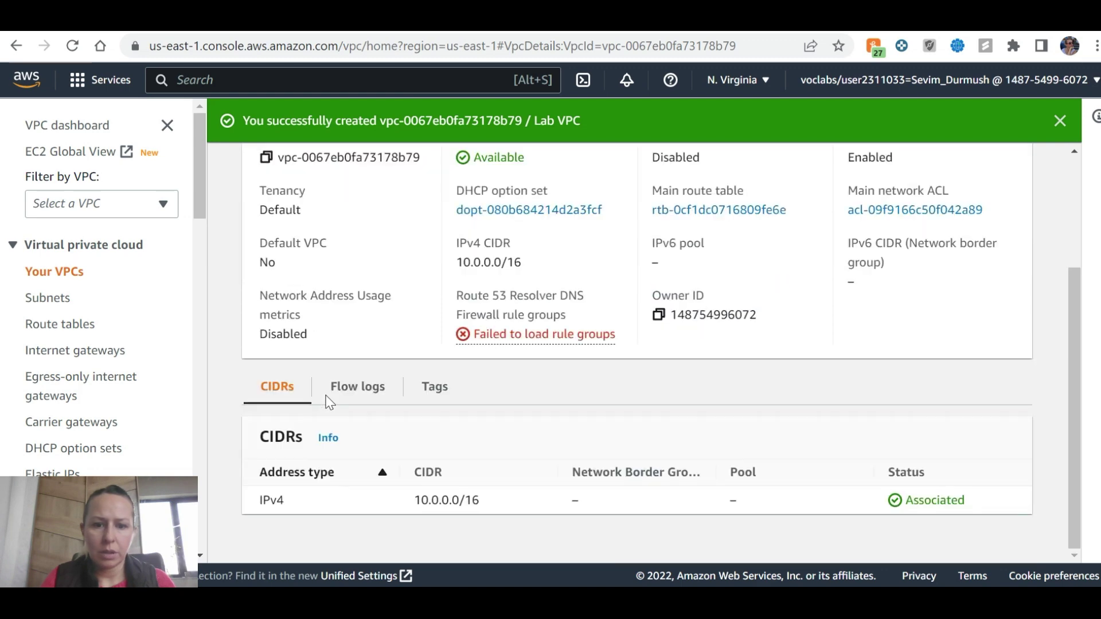
click(429, 399)
Step: Read lab step 9 about editing DNS hostnames and list the actions available for Lab VPC
key(ctrl+Tab)
scroll(412, 404, down, 2)
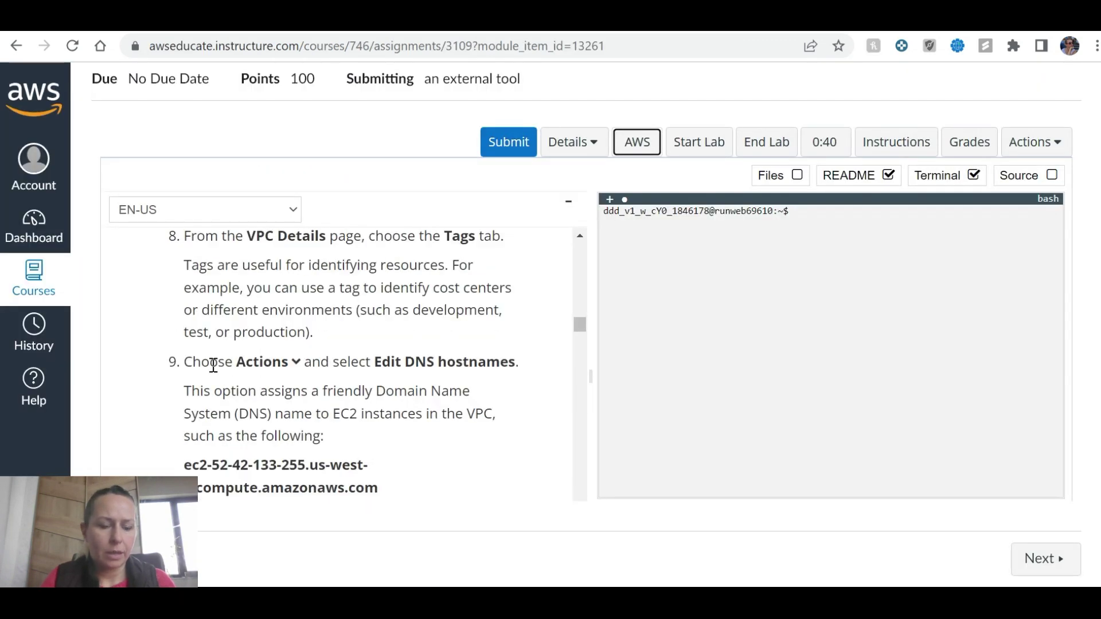
key(ctrl+Tab)
key(ctrl+Tab)
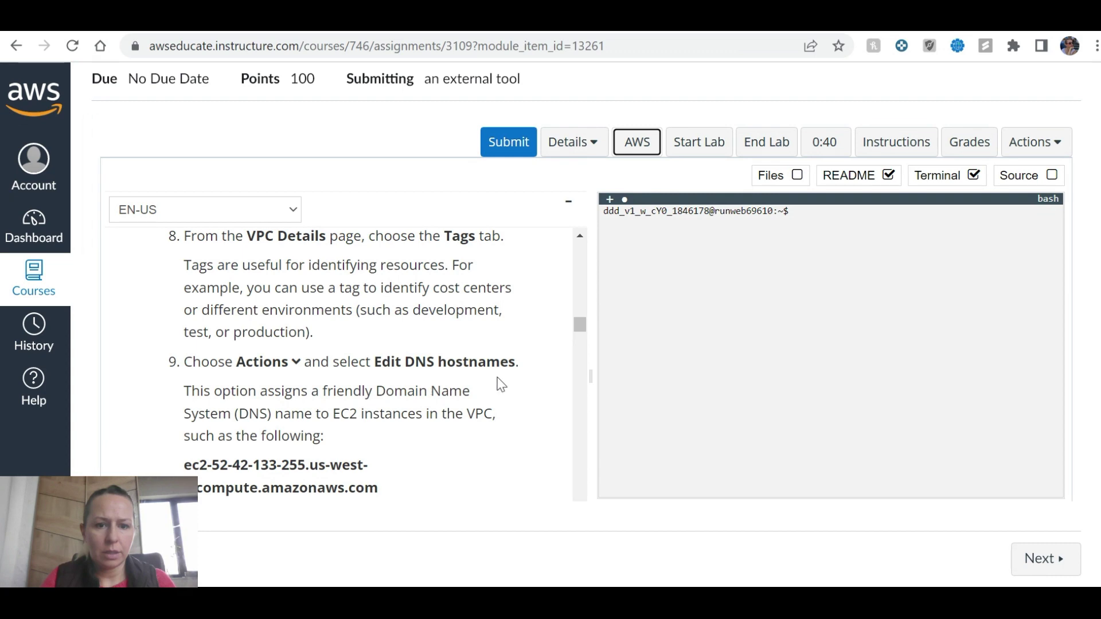
key(ctrl+Tab)
scroll(817, 309, up, 2)
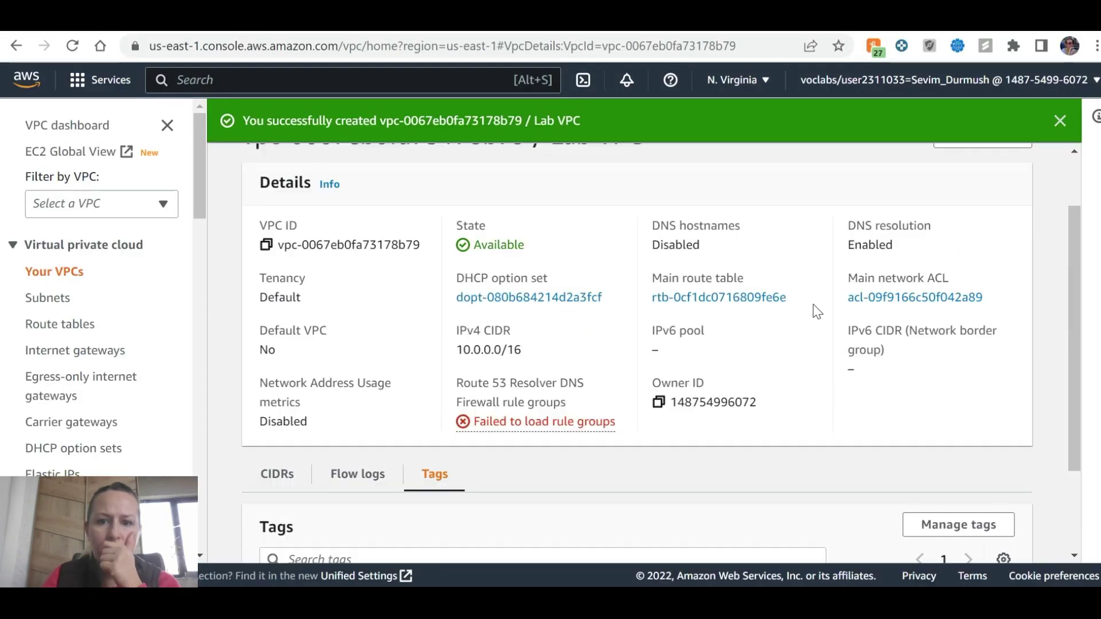
scroll(817, 304, up, 1)
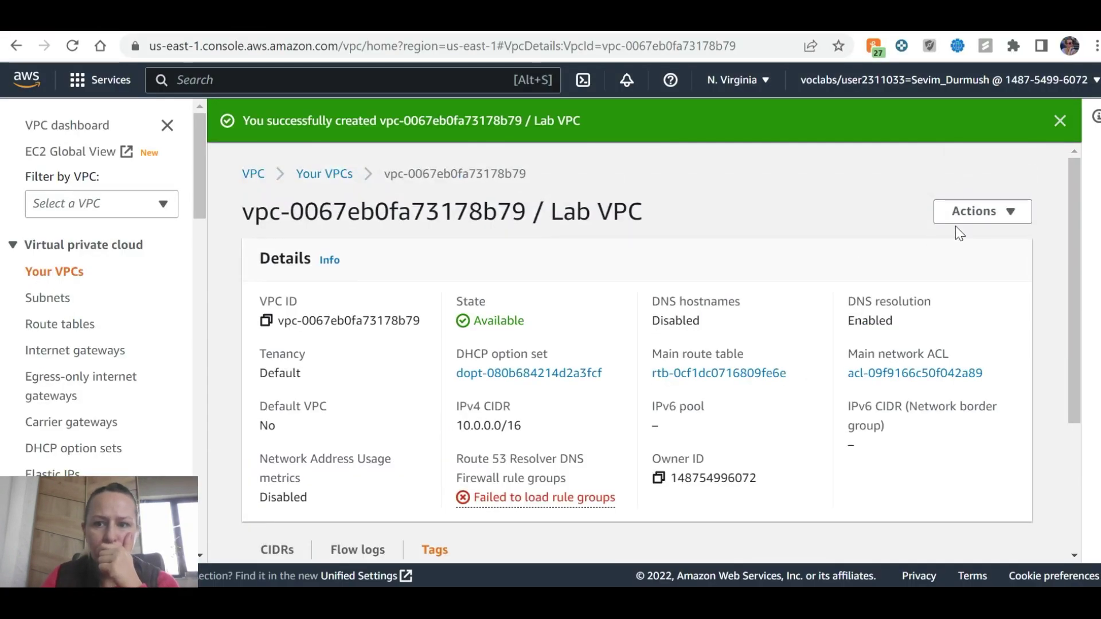
click(969, 213)
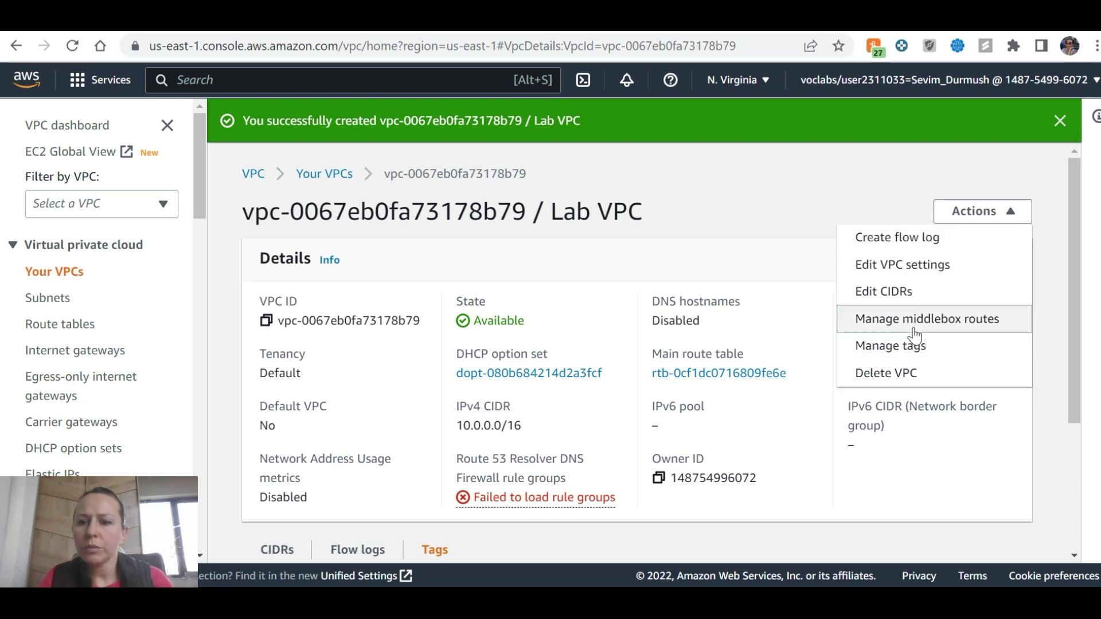
Step: Compare the actions offered for Lab VPC with lab steps 8 and 9 to find the Edit DNS hostnames option
key(ctrl+shift+Tab)
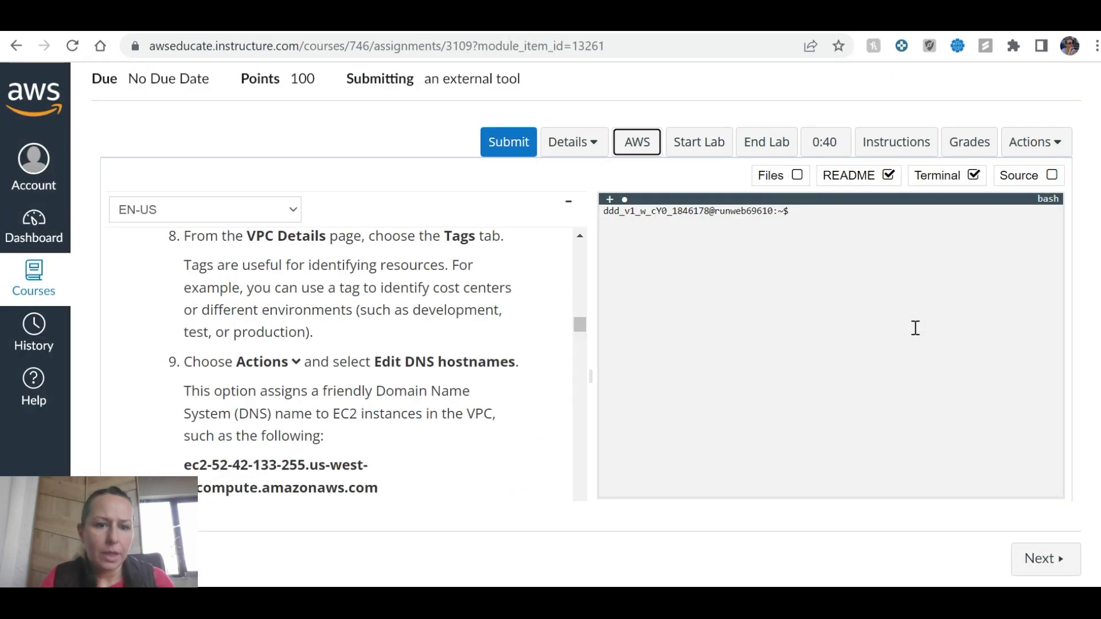
key(ctrl+Tab)
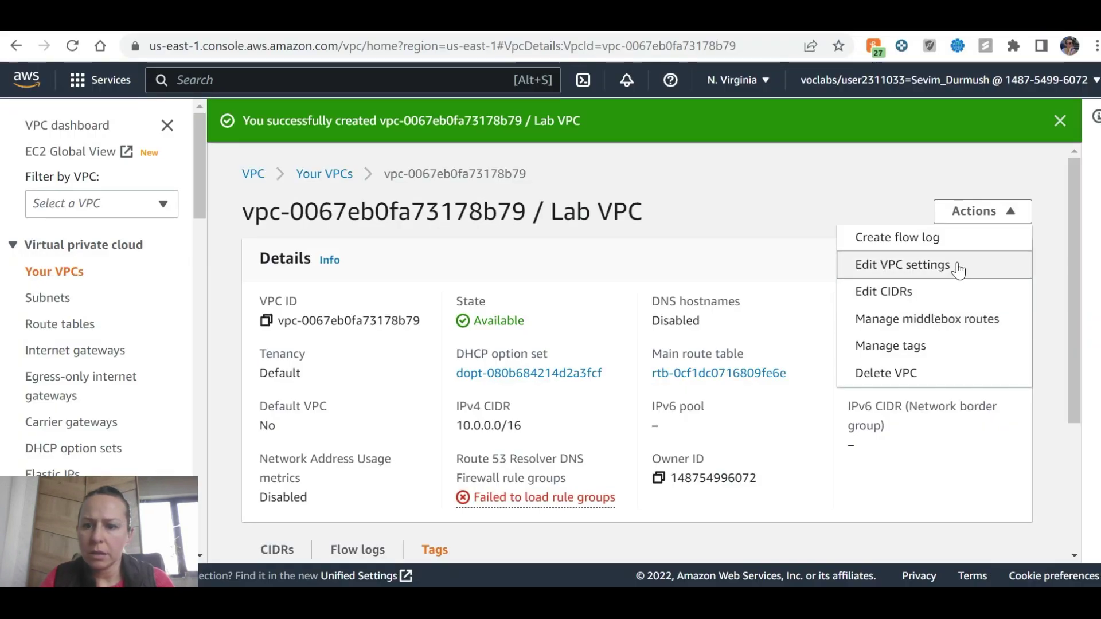
key(ctrl+shift+Tab)
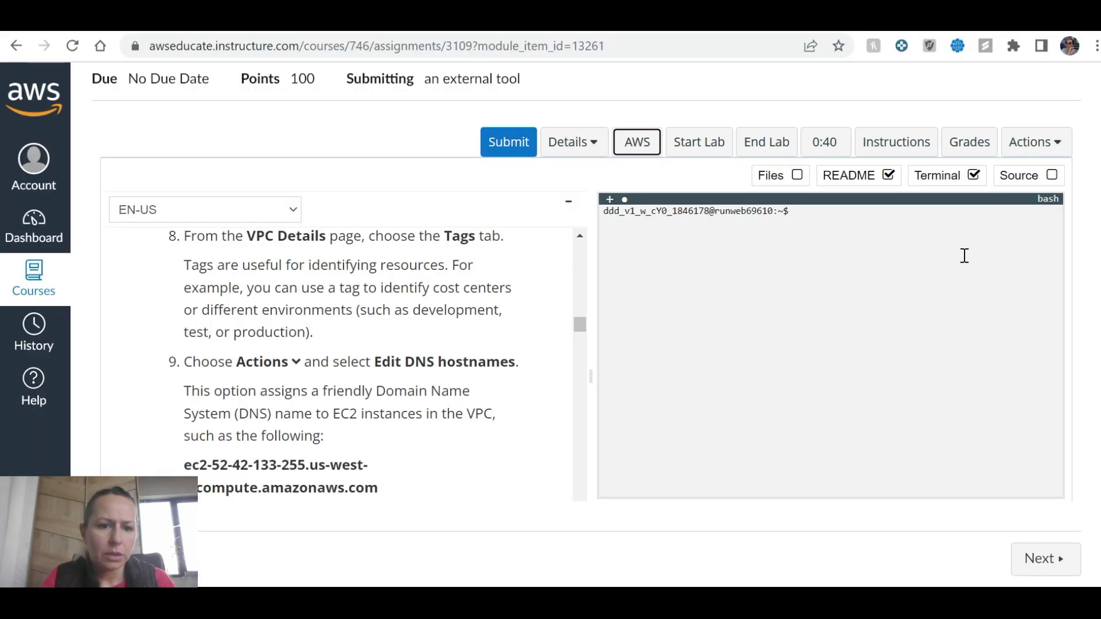
key(ctrl+Tab)
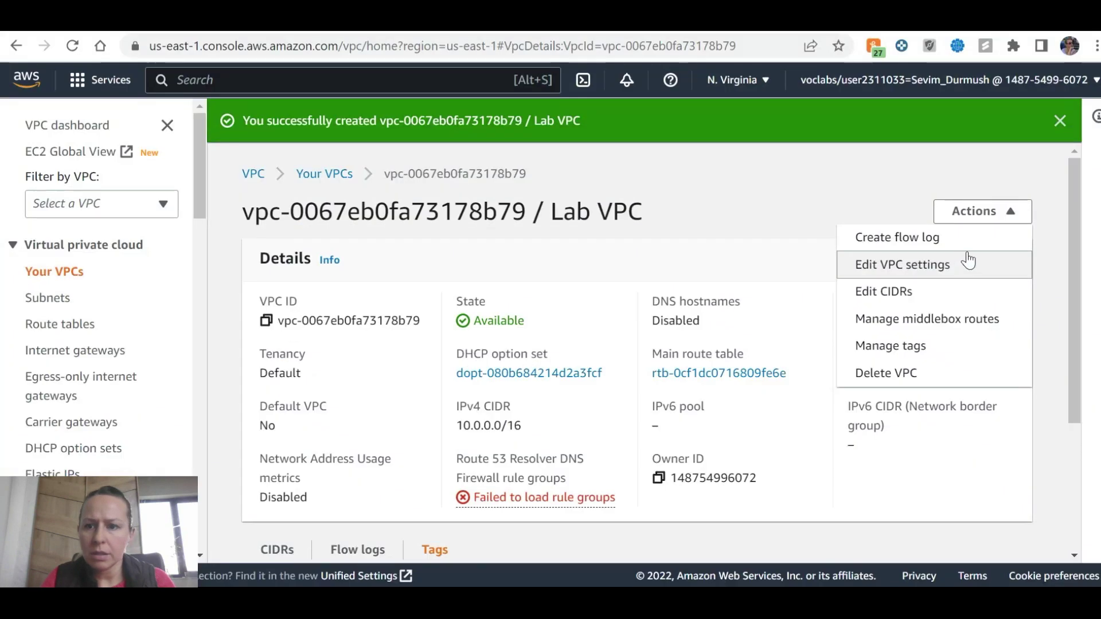
scroll(949, 303, down, 3)
scroll(950, 307, up, 3)
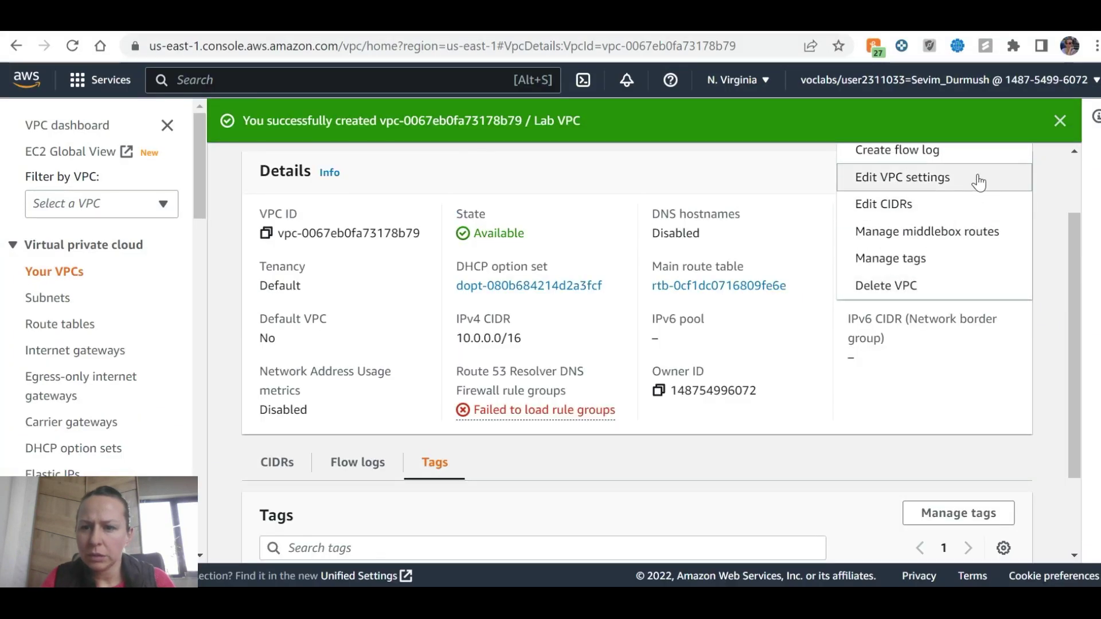
scroll(692, 226, up, 3)
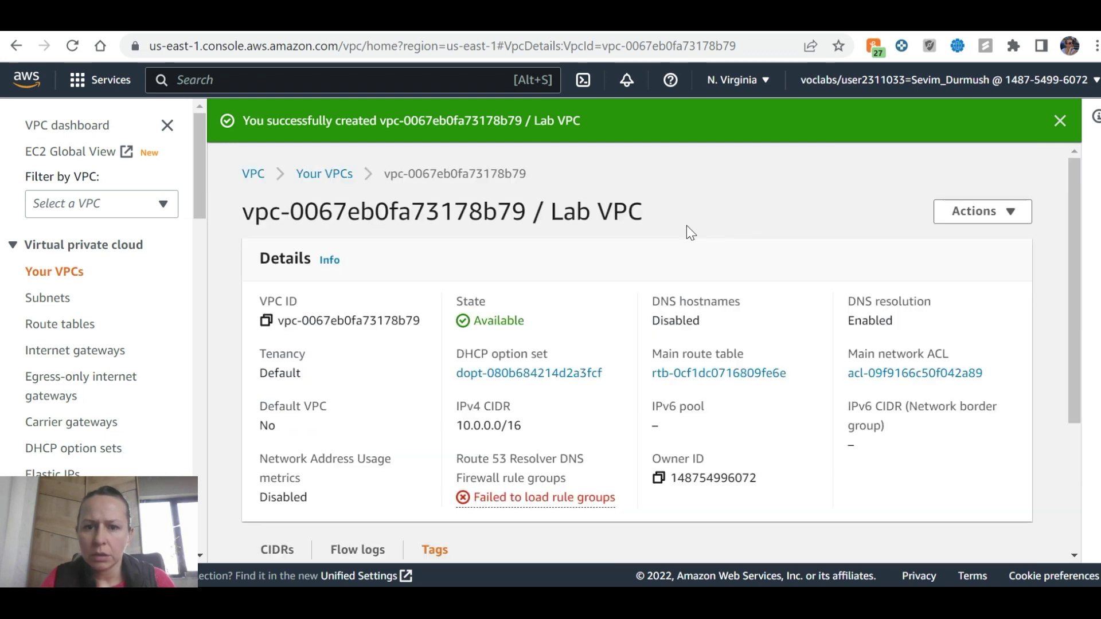
click(1008, 213)
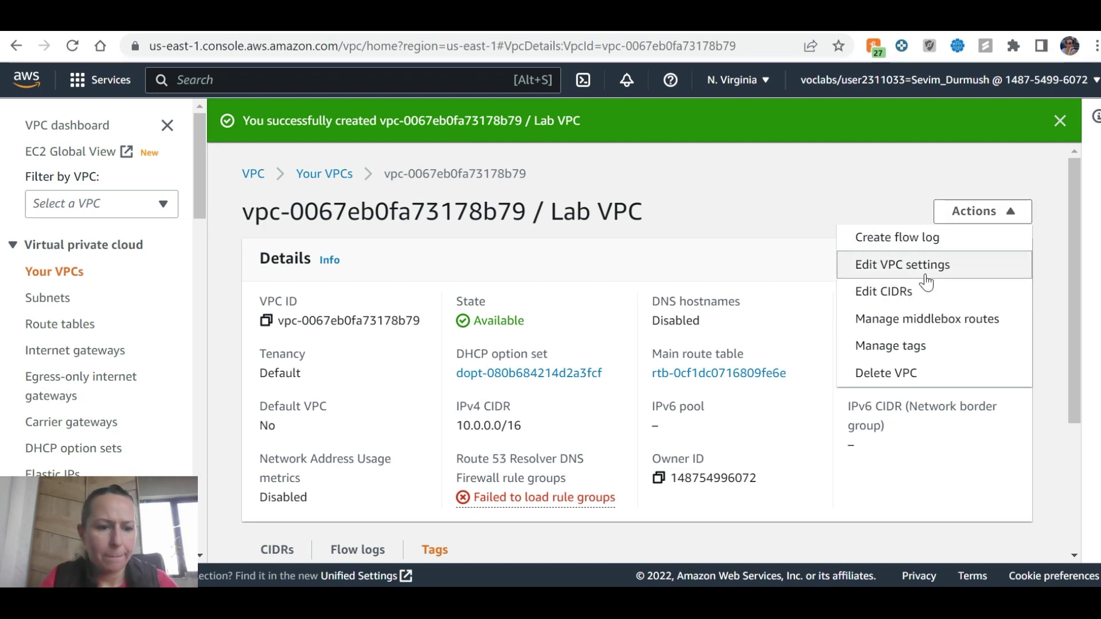
key(ctrl+Tab)
scroll(338, 386, up, 2)
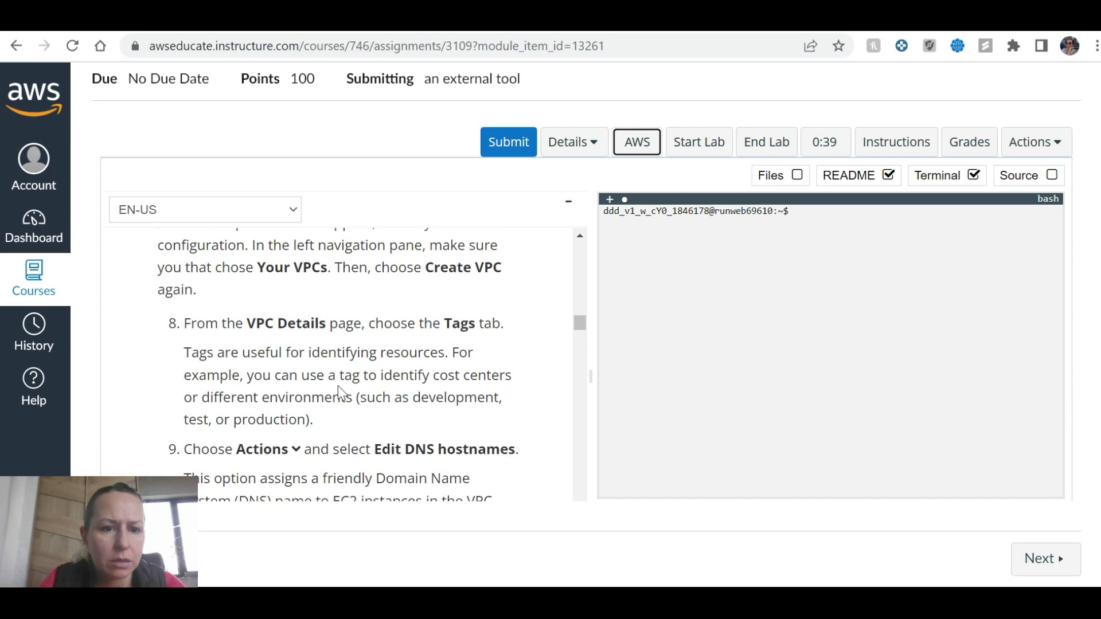
key(ctrl+Tab)
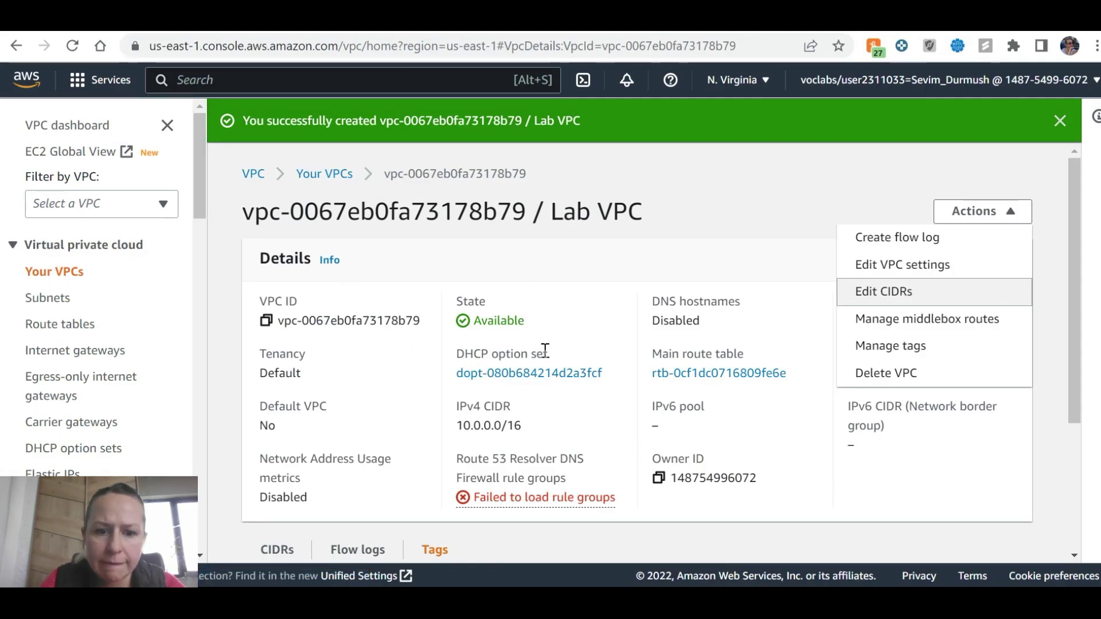
Step: Examine the Lab VPC details and tags for a way to edit DNS hostnames
scroll(539, 355, down, 4)
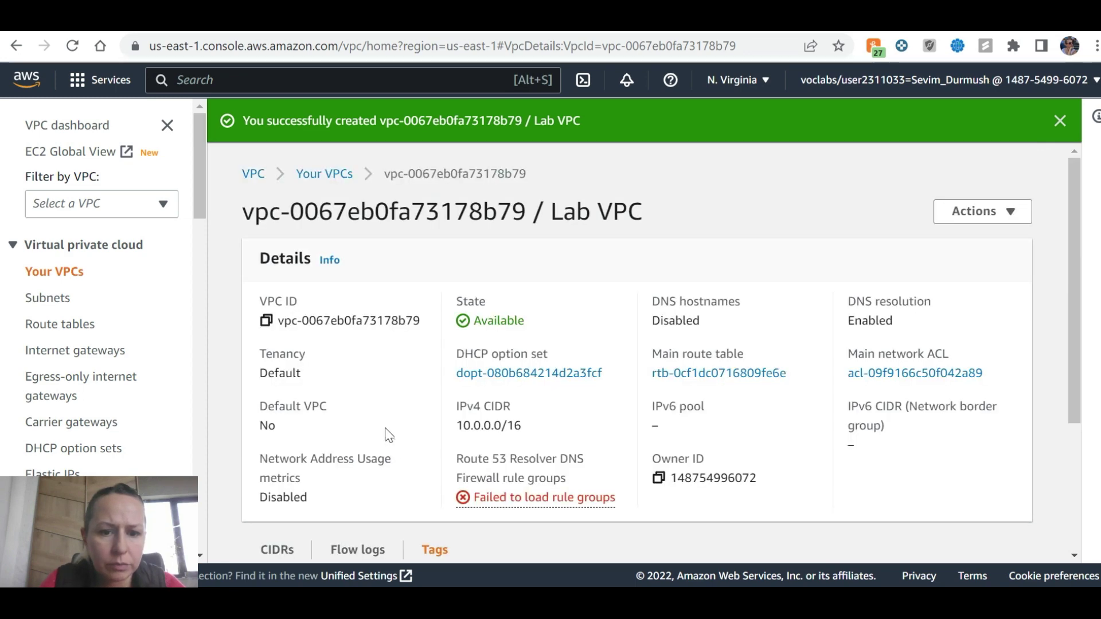
scroll(395, 453, down, 3)
scroll(724, 435, up, 3)
scroll(721, 428, down, 3)
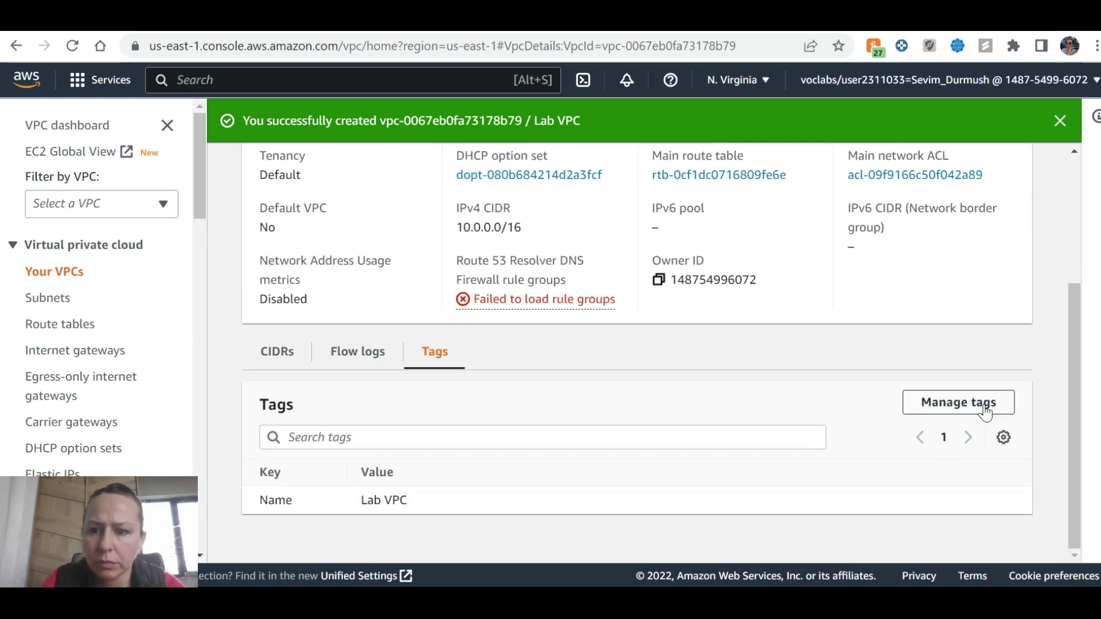
key(ctrl+Tab)
key(ctrl+Tab)
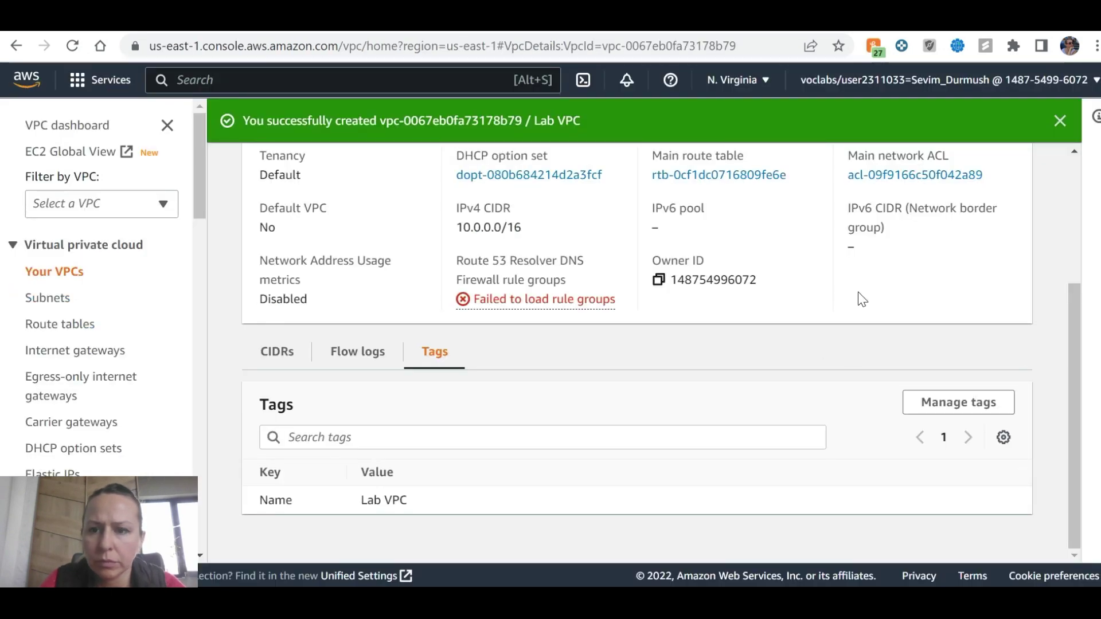
scroll(858, 305, up, 3)
Step: Read lab steps 9 and 10 on enabling DNS hostnames and return to the Lab VPC details
key(ctrl+Tab)
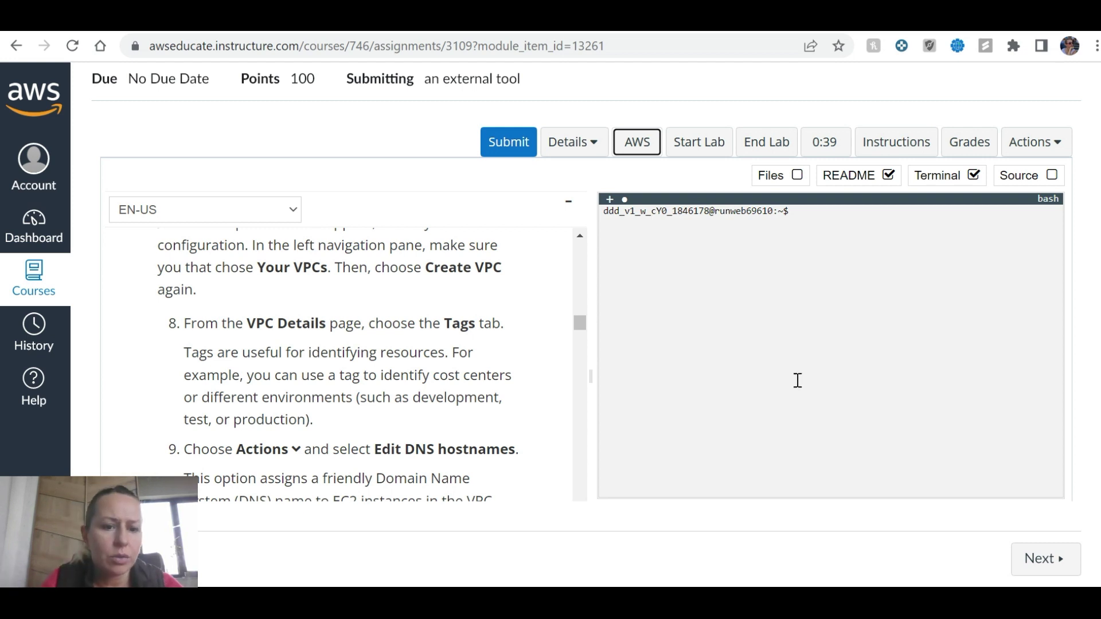
scroll(415, 365, down, 1)
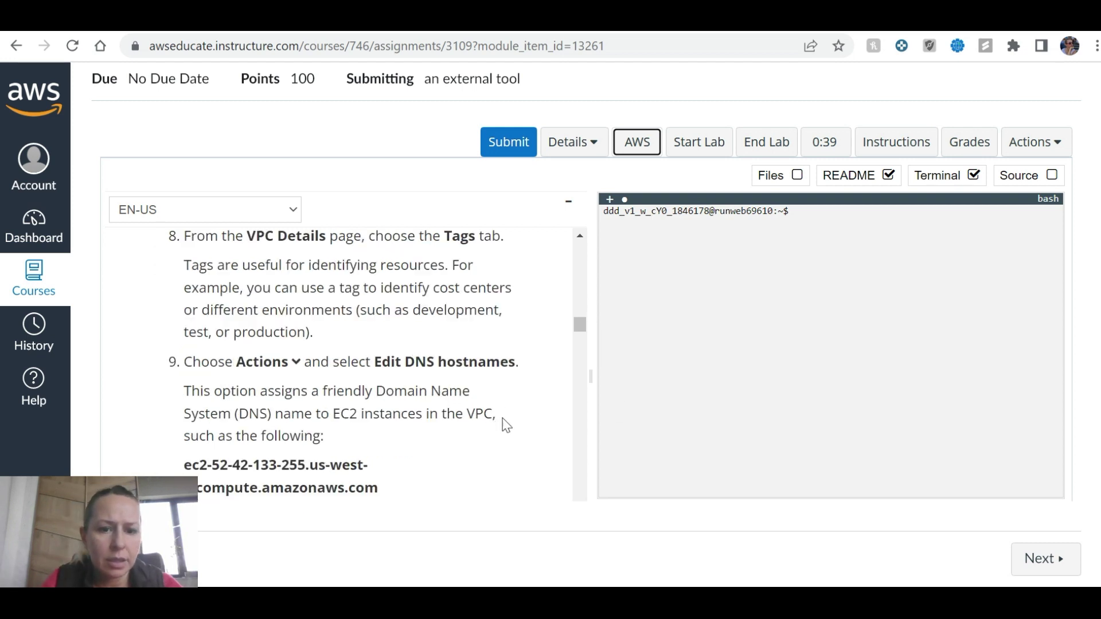
scroll(498, 413, down, 1)
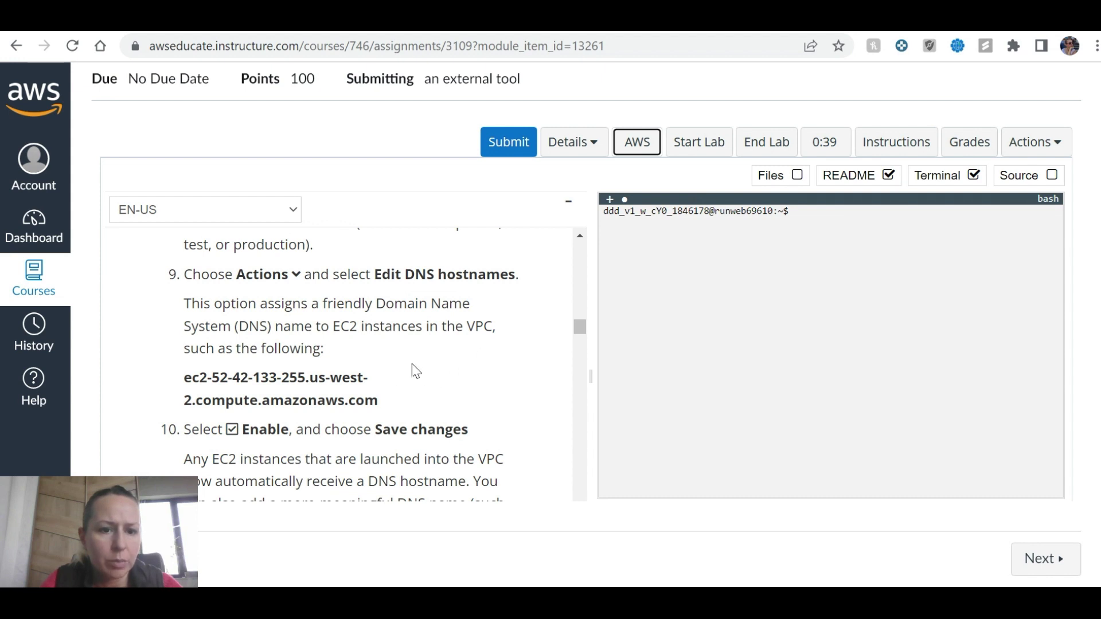
key(ctrl+Tab)
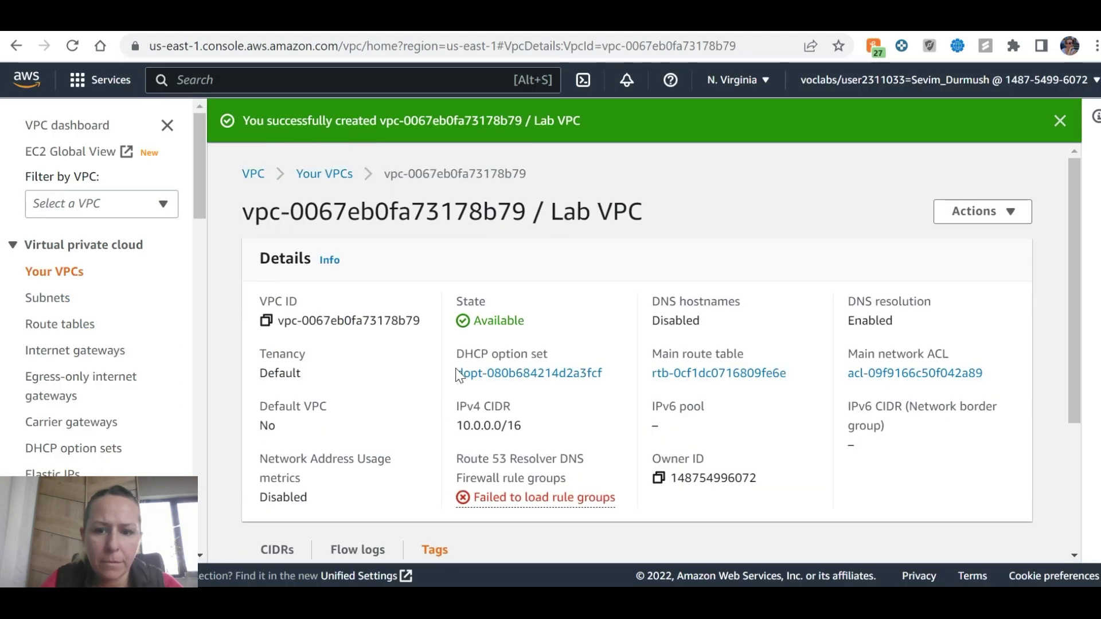
Step: Compare the actions offered for Lab VPC with lab step 9 on editing DNS hostnames
scroll(459, 376, down, 1)
scroll(459, 375, up, 1)
click(1014, 212)
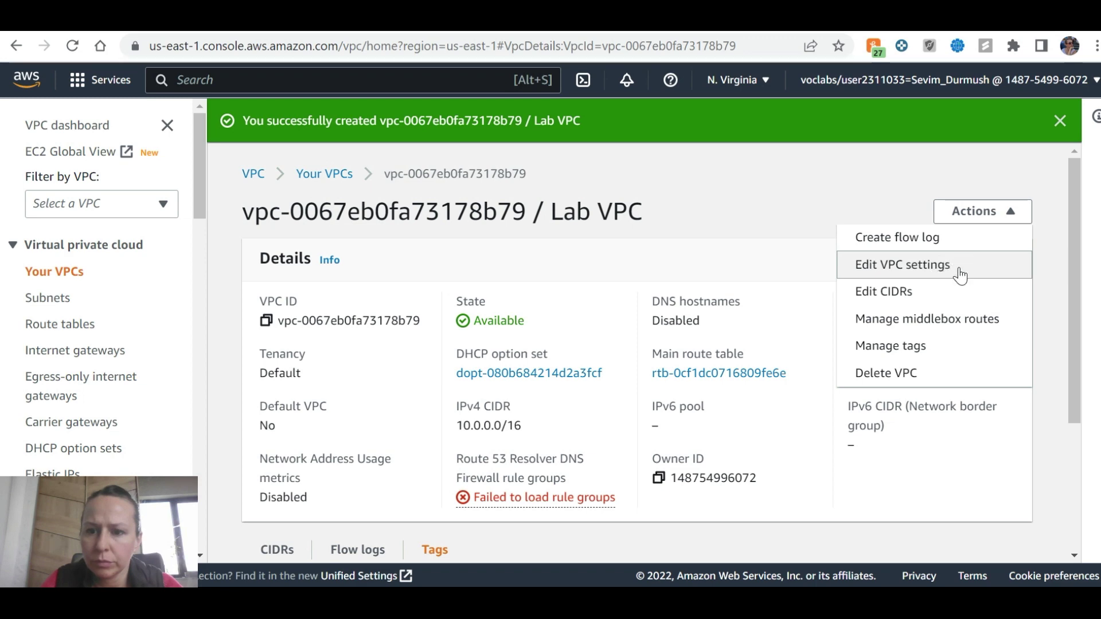
key(ctrl+Tab)
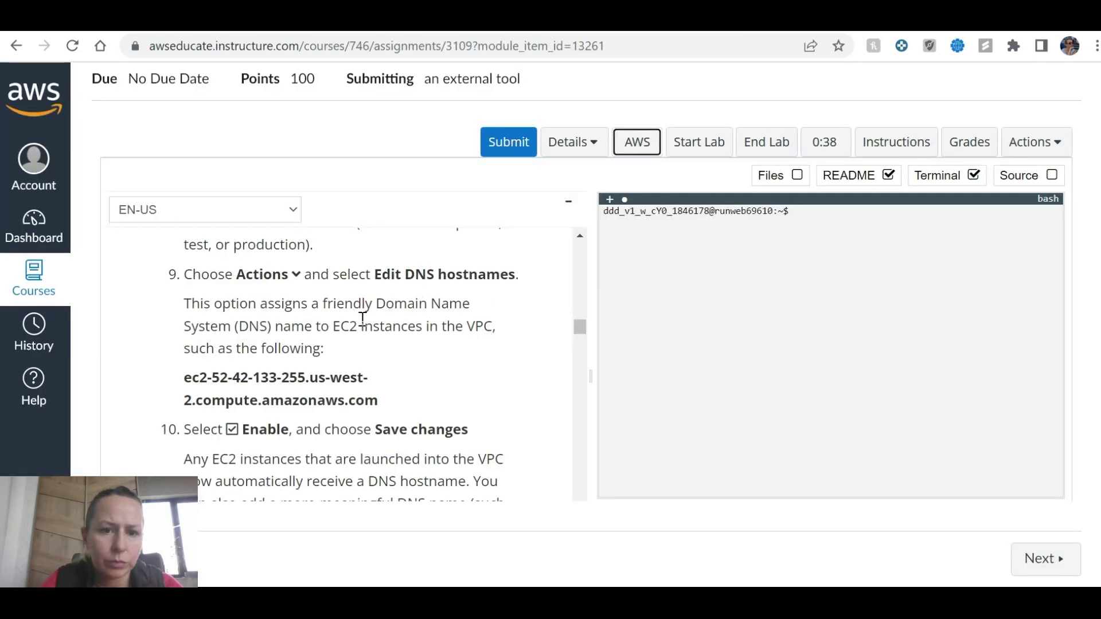
key(ctrl+Tab)
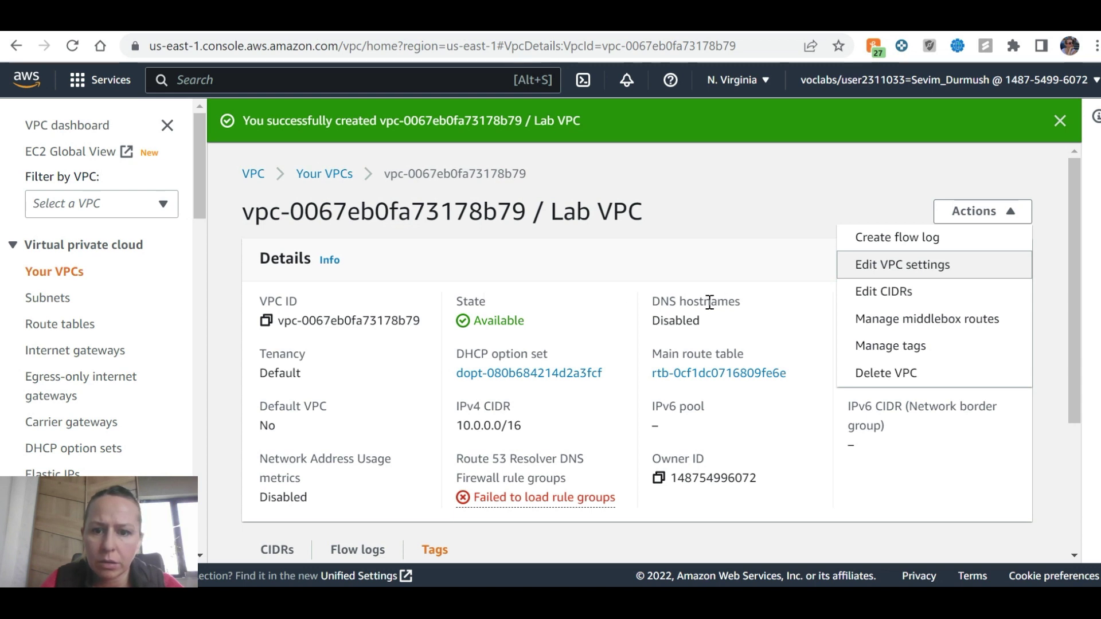
Step: Open the VPC settings of Lab VPC for editing and go to the DNS settings
drag(660, 302, 742, 302)
click(1011, 212)
click(1011, 213)
click(1008, 210)
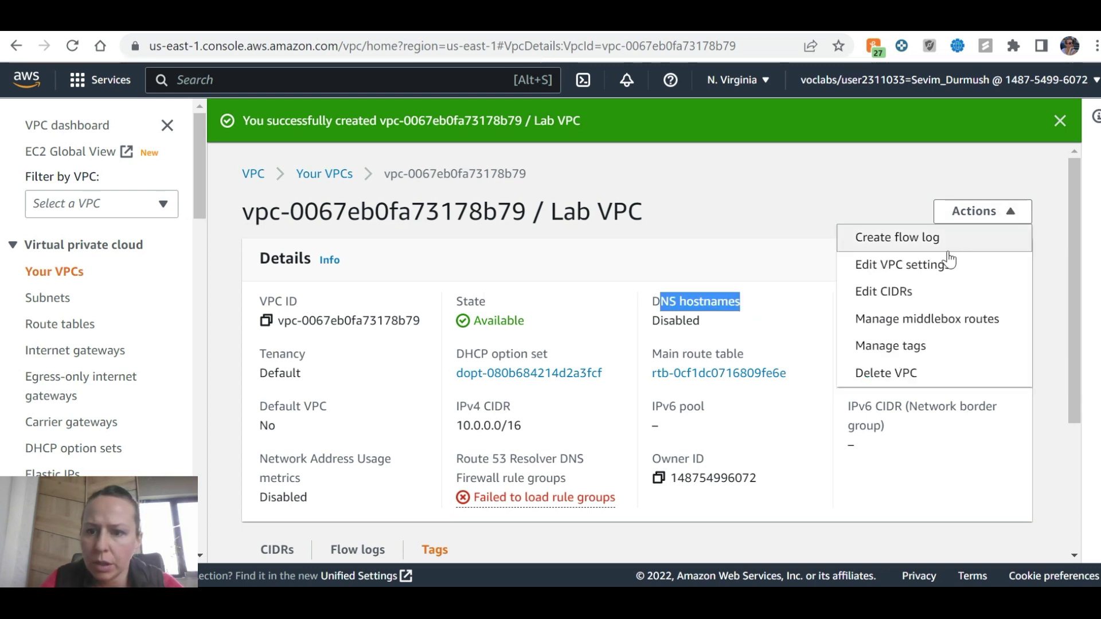
click(936, 270)
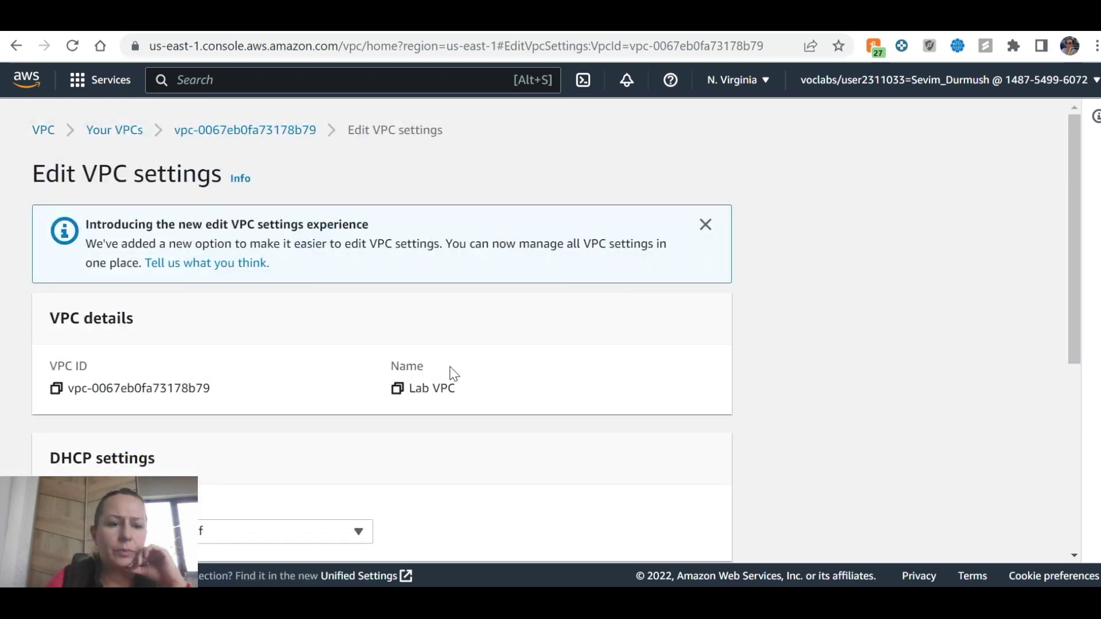
scroll(159, 373, down, 4)
scroll(100, 252, down, 1)
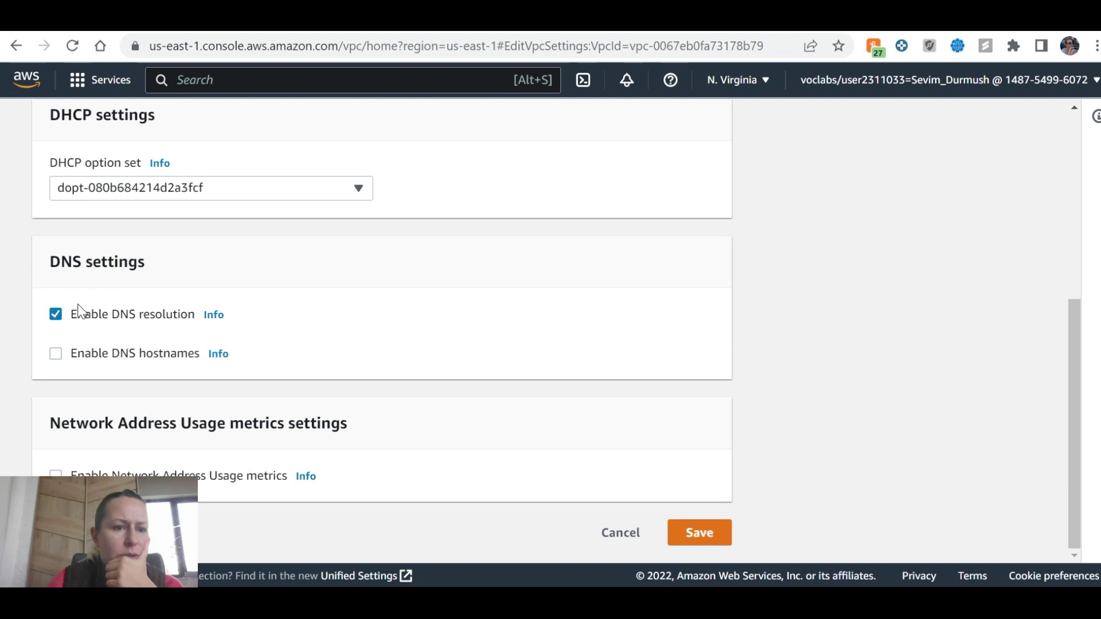
Step: Check lab steps 9 and 10, enable DNS hostnames for Lab VPC alongside DNS resolution, and save the settings
key(ctrl+shift+Tab)
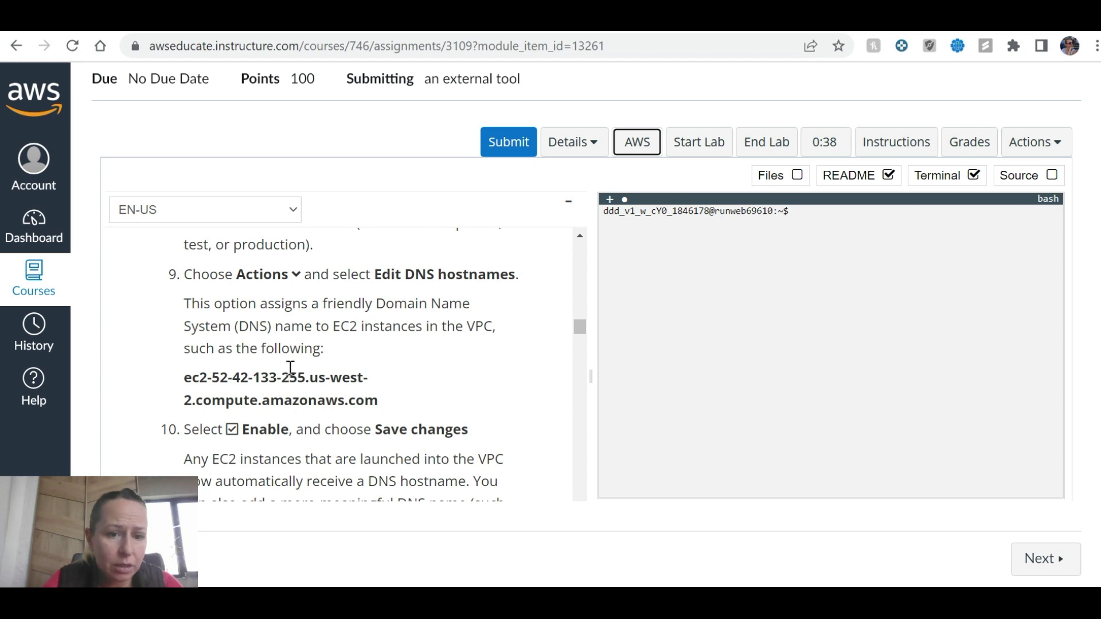
scroll(290, 369, down, 1)
scroll(291, 367, up, 1)
key(ctrl+Tab)
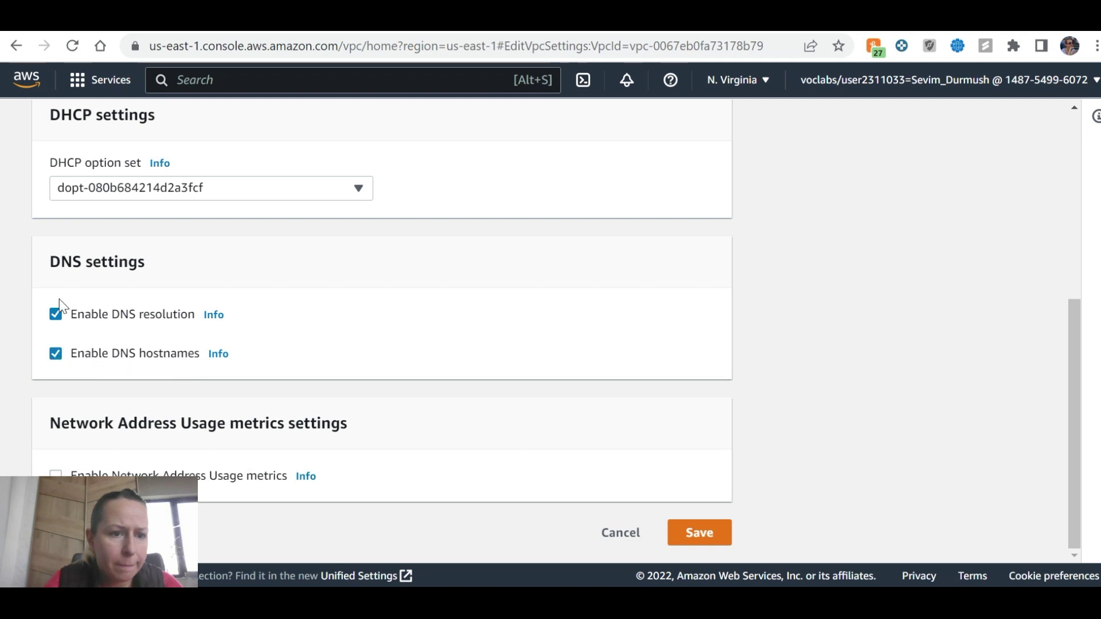
click(55, 316)
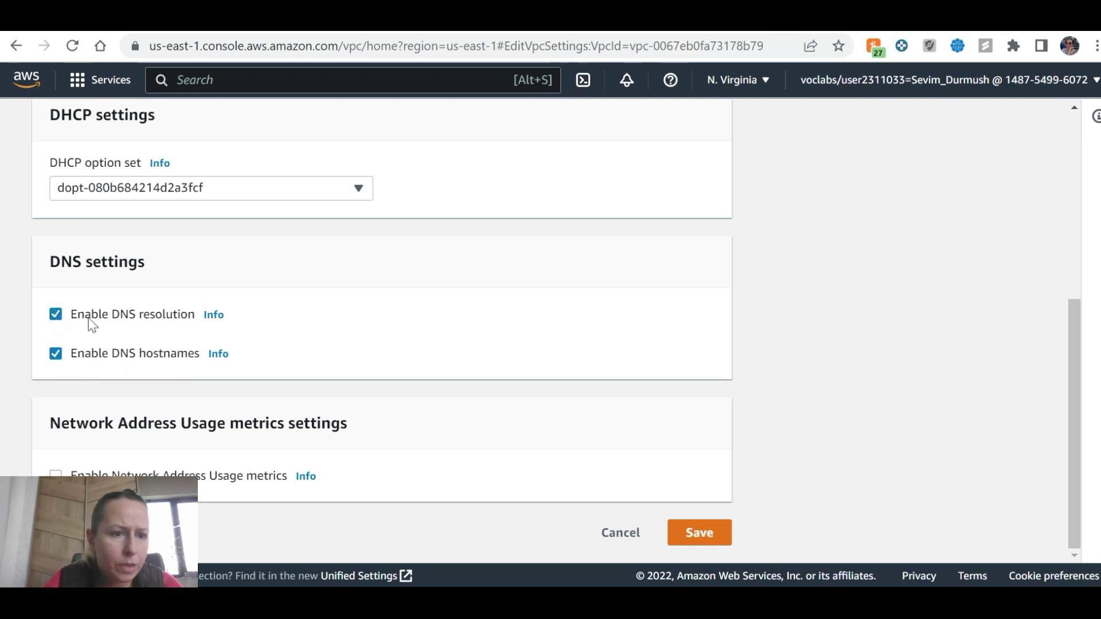
click(218, 355)
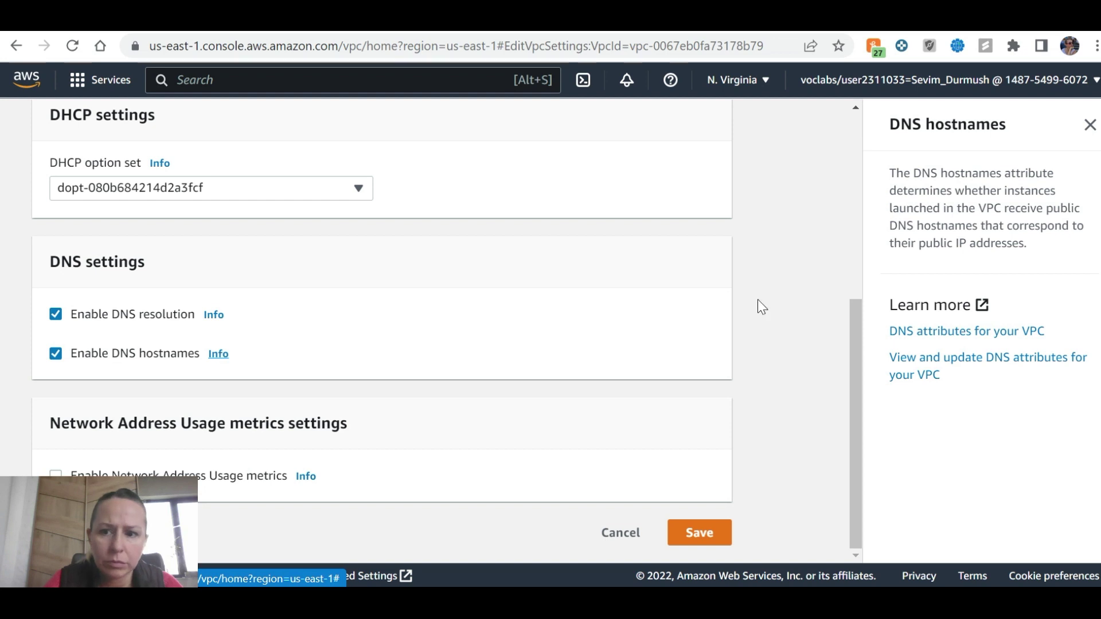
click(703, 533)
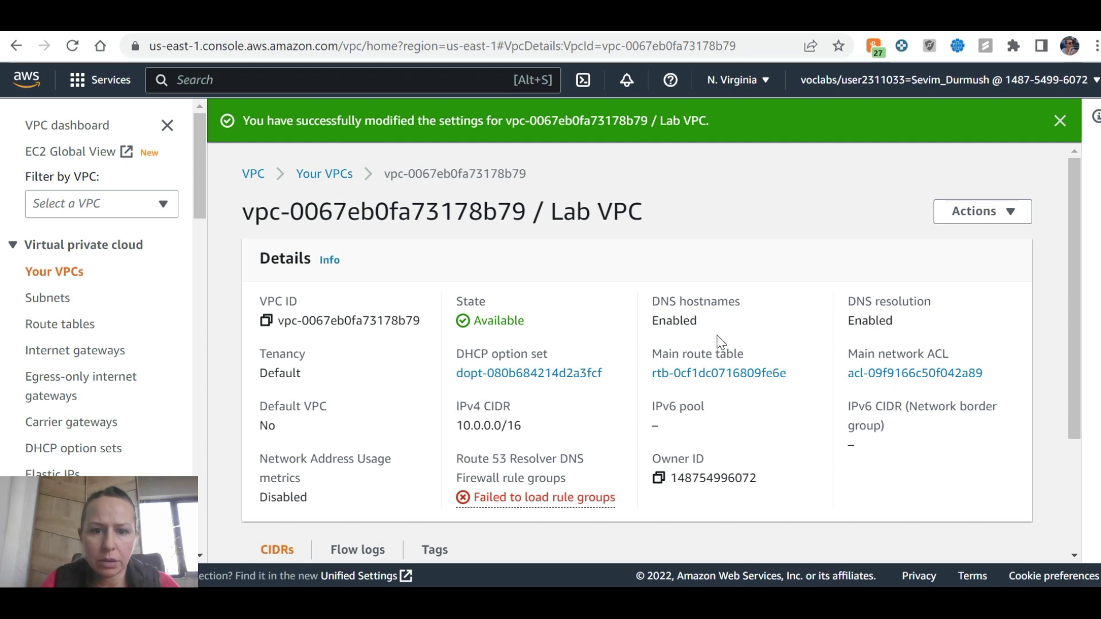
Step: Review the tags of Lab VPC and the actions available for it
scroll(721, 342, down, 3)
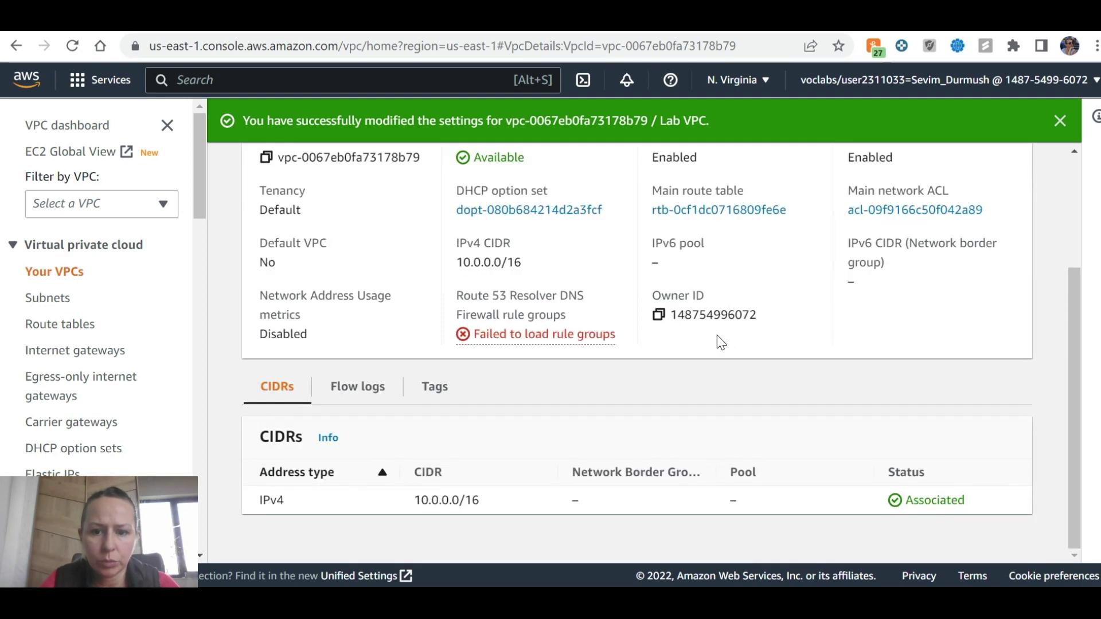
click(439, 390)
scroll(679, 366, down, 1)
scroll(679, 366, up, 4)
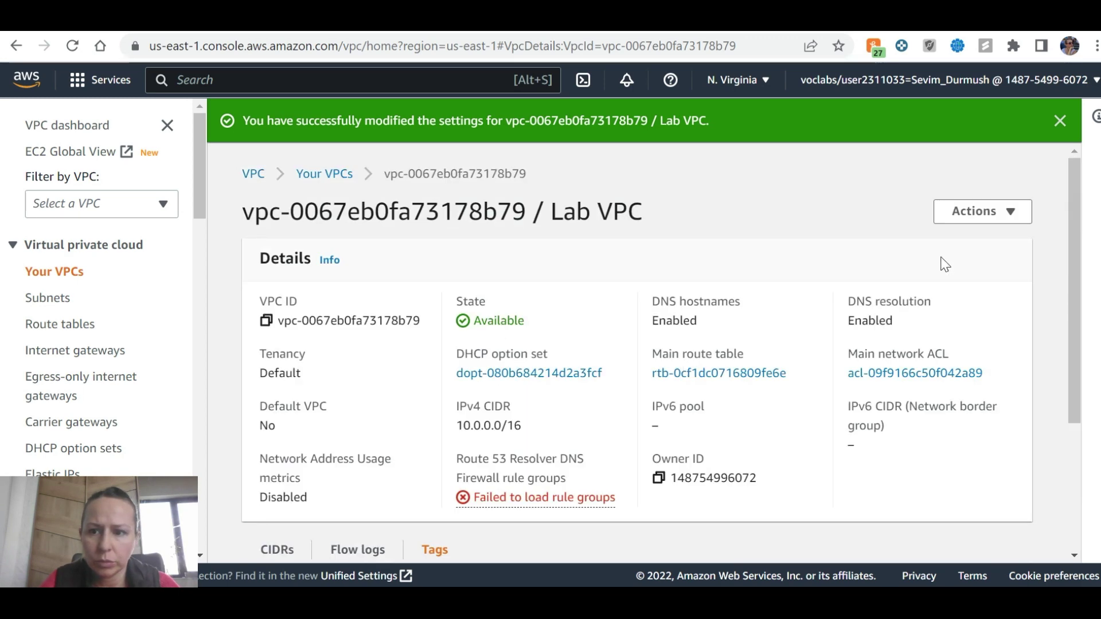
click(982, 212)
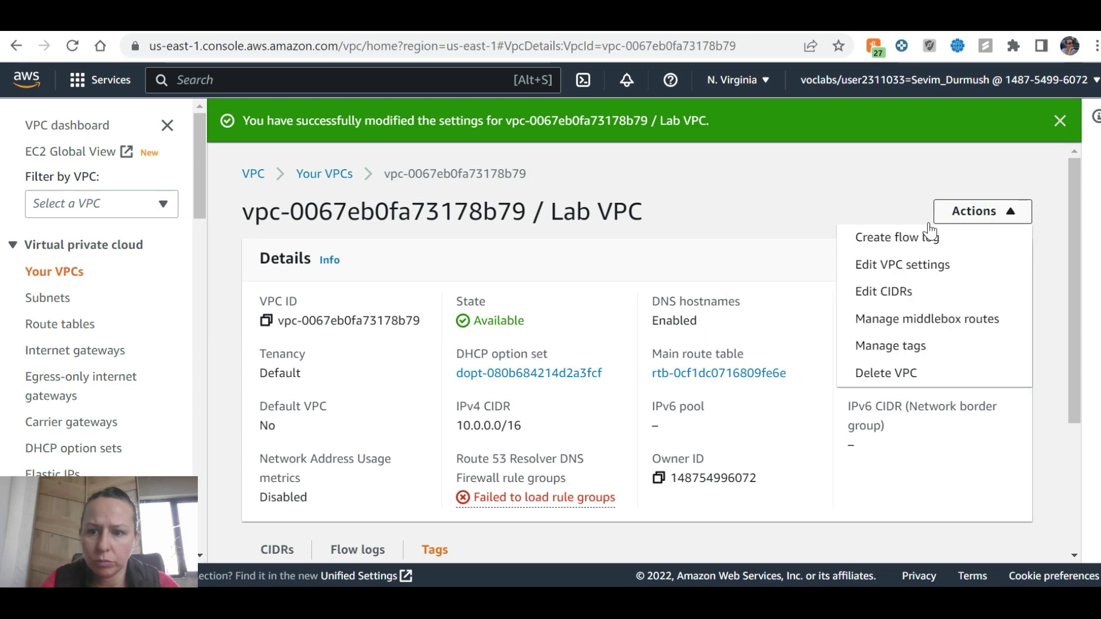
click(732, 252)
scroll(733, 253, down, 3)
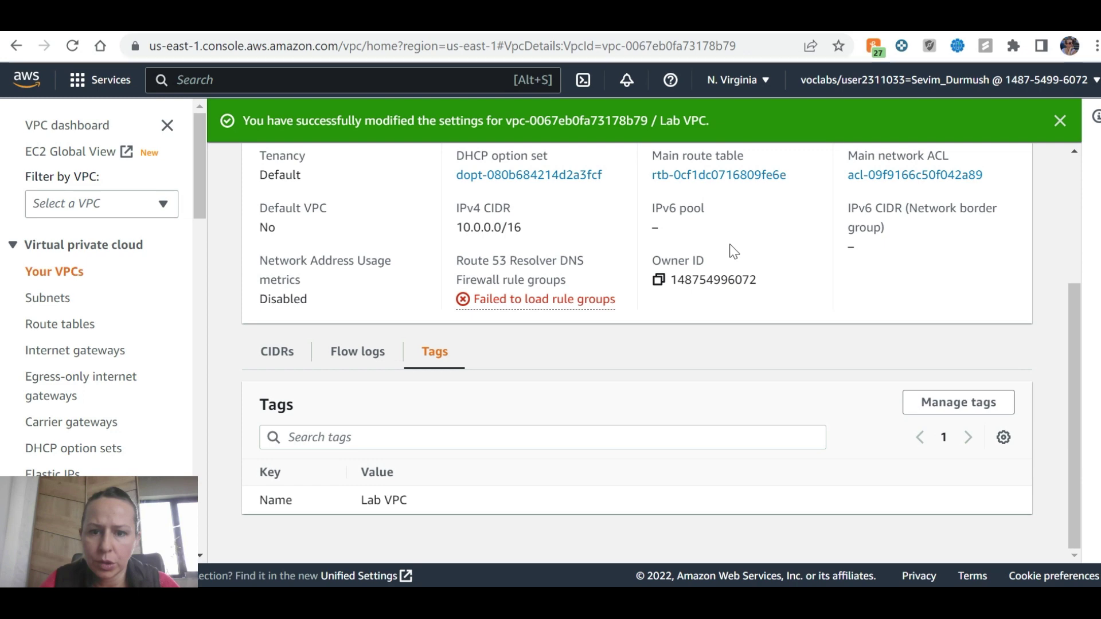
Step: Reread lab step 7 on creating the VPC and compare it with the Lab VPC details and tags
key(ctrl+Tab)
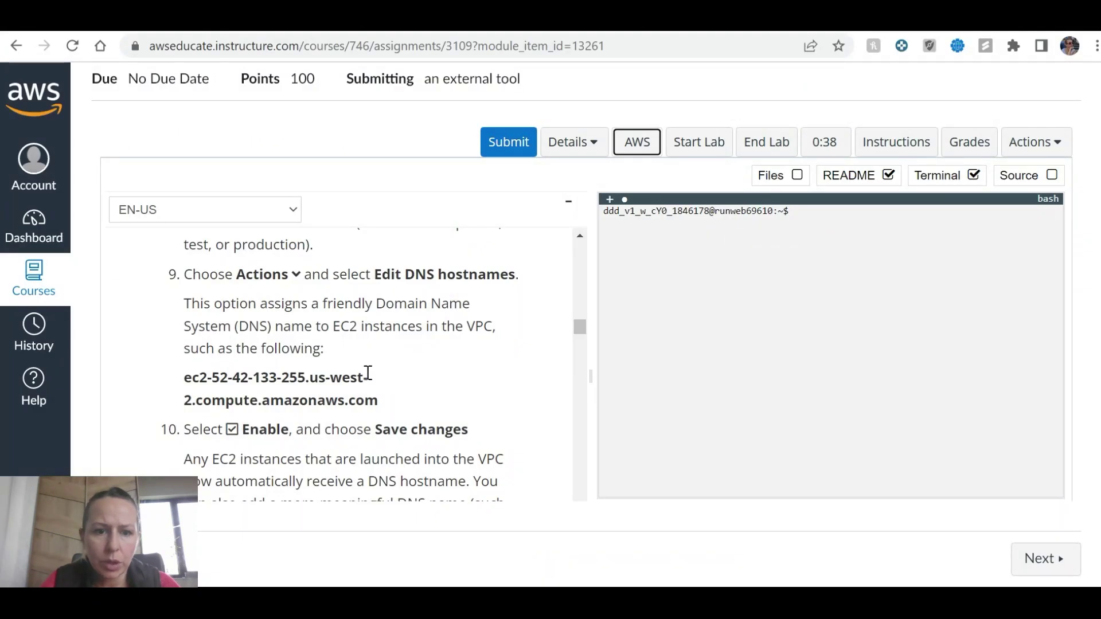
scroll(367, 371, up, 3)
scroll(369, 370, up, 4)
scroll(372, 376, down, 1)
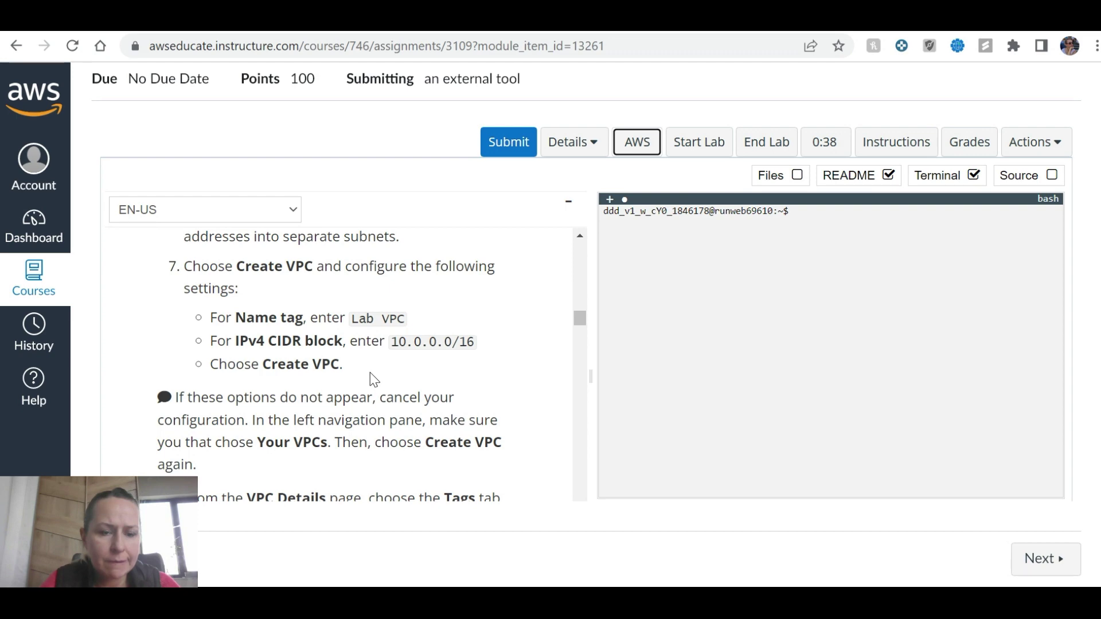
scroll(370, 374, up, 1)
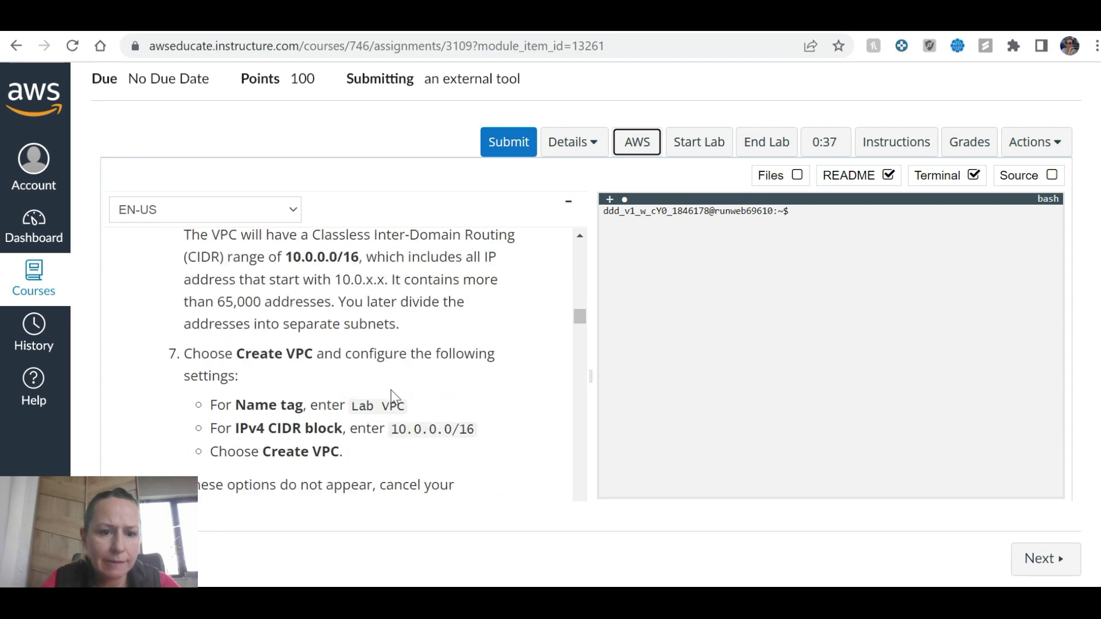
scroll(392, 389, down, 1)
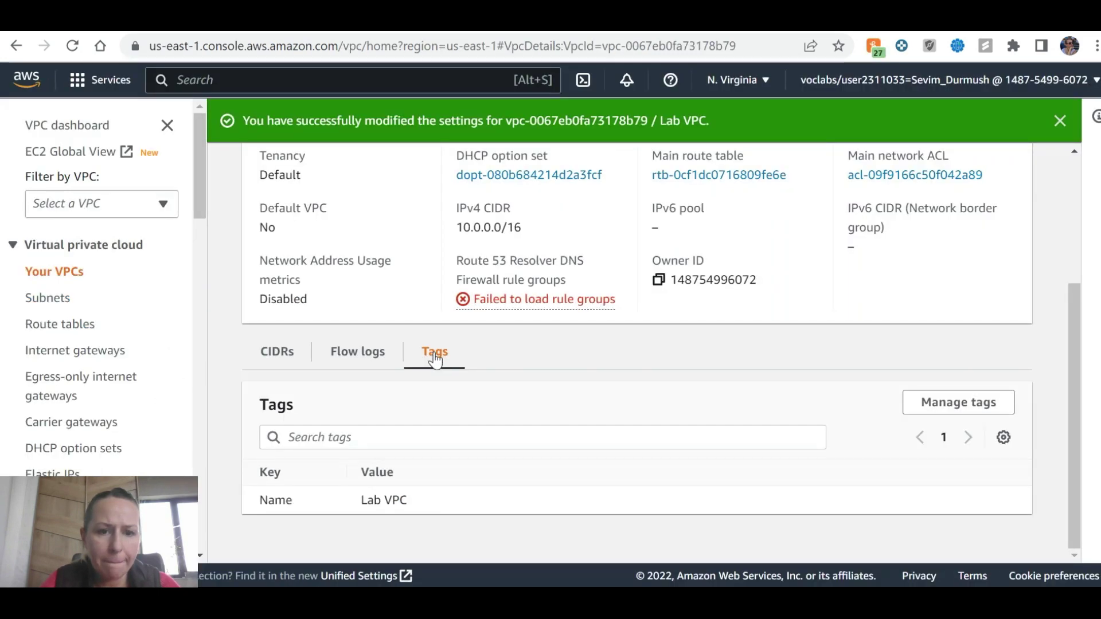
scroll(436, 353, up, 5)
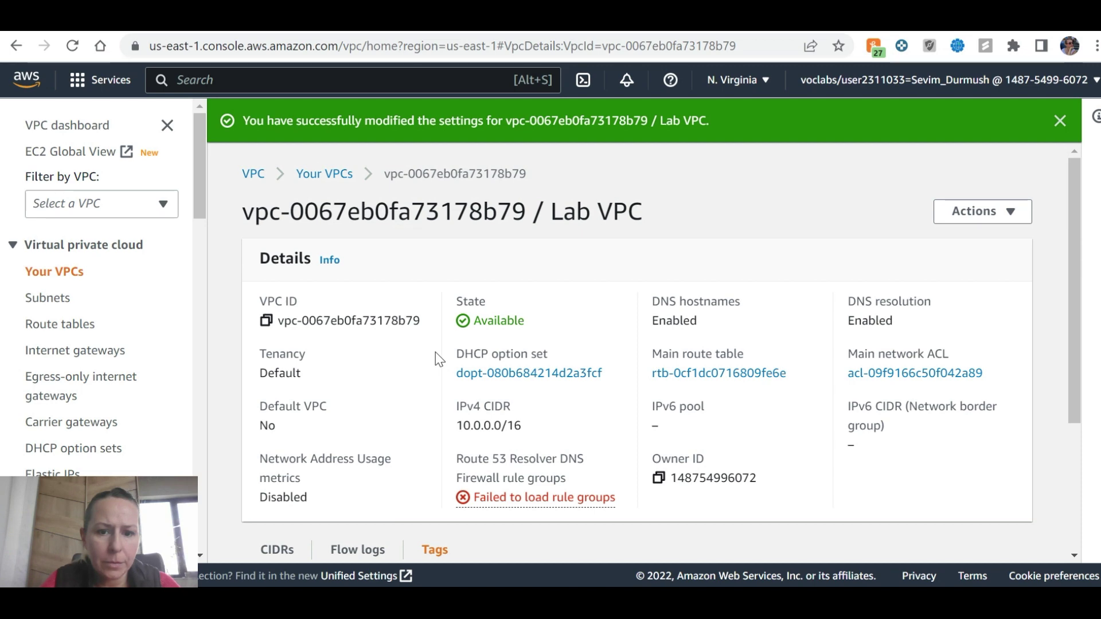
scroll(435, 352, down, 3)
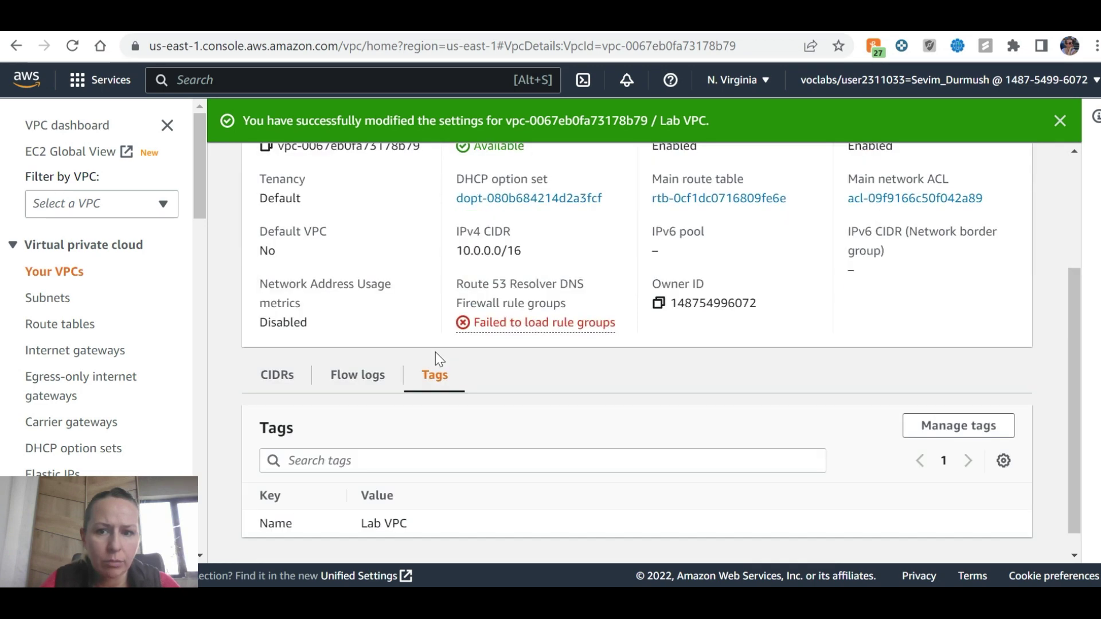
scroll(435, 361, down, 1)
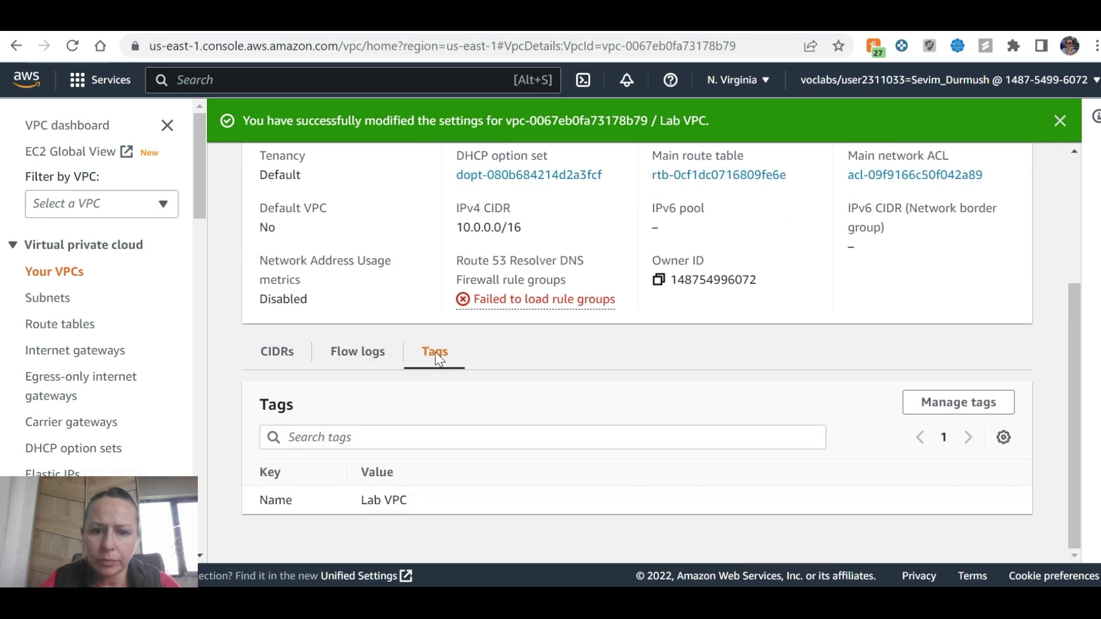
Step: View the tag management page of Lab VPC, return to its details, and examine the flow logs and tags
click(977, 400)
click(16, 45)
scroll(691, 373, down, 2)
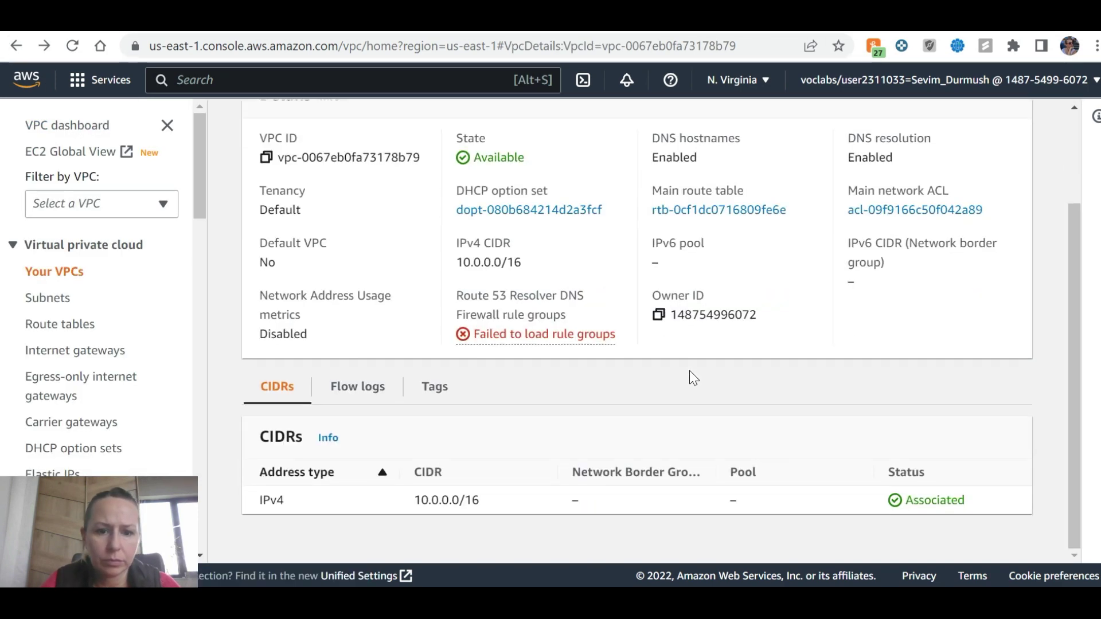
click(379, 390)
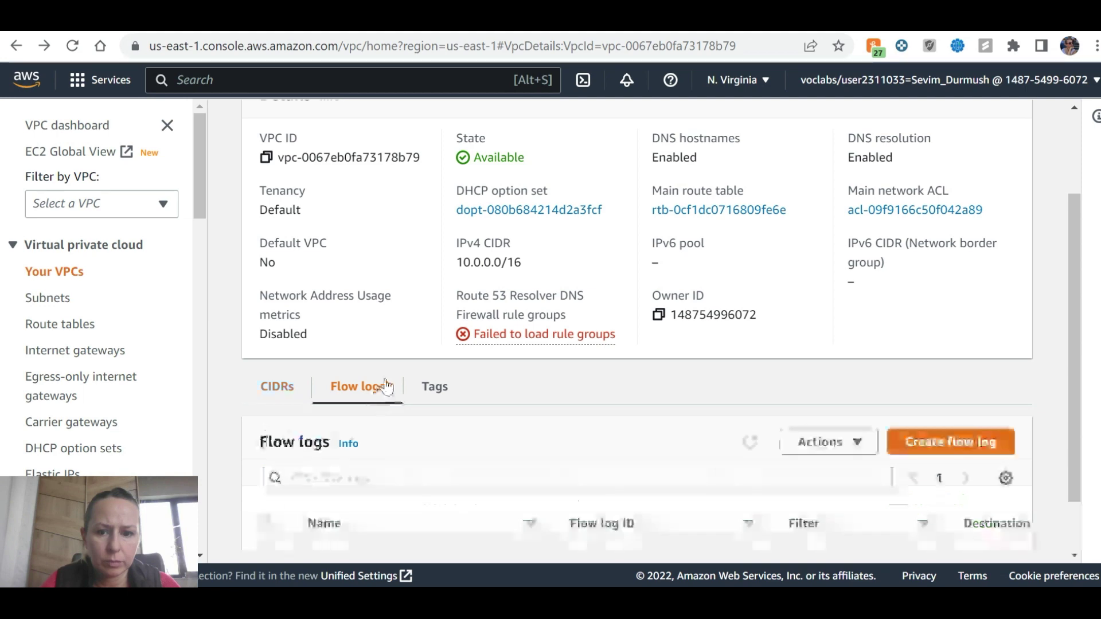
click(432, 387)
scroll(956, 308, down, 1)
scroll(956, 305, up, 3)
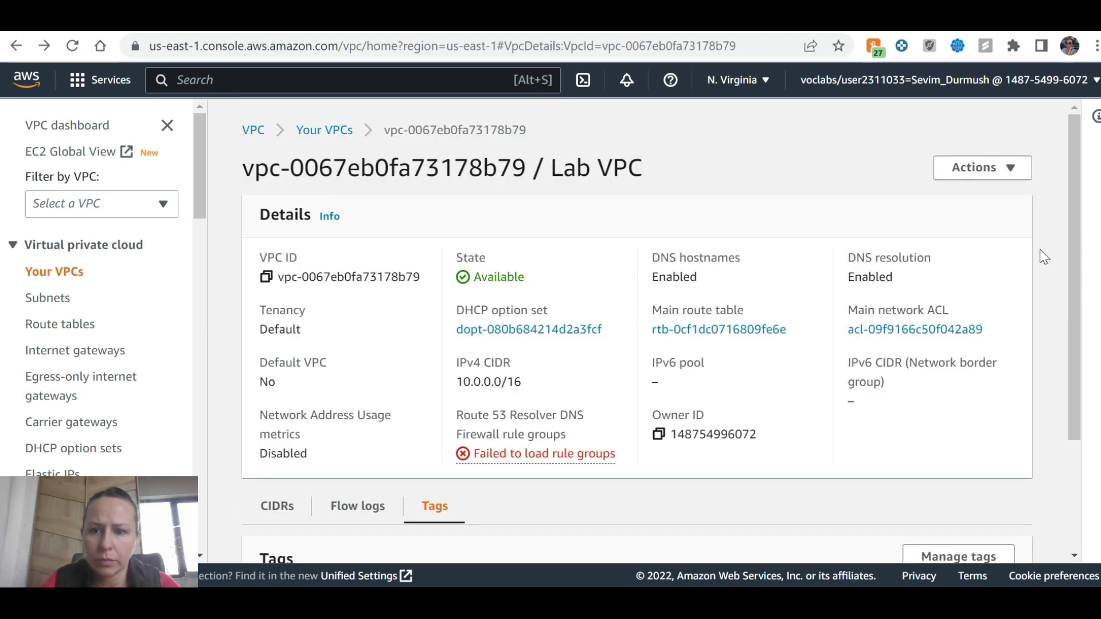
Step: Reread lab steps 6 to 10 on creating the VPC and enabling DNS hostnames, and list the Lab VPC actions
key(ctrl+shift+Tab)
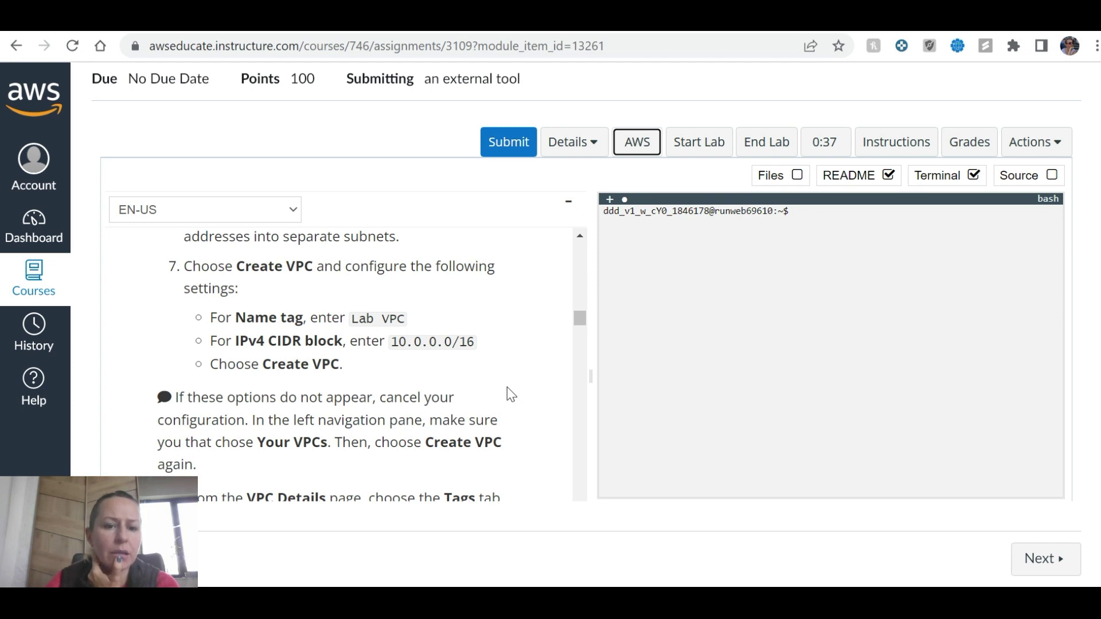
scroll(507, 387, down, 2)
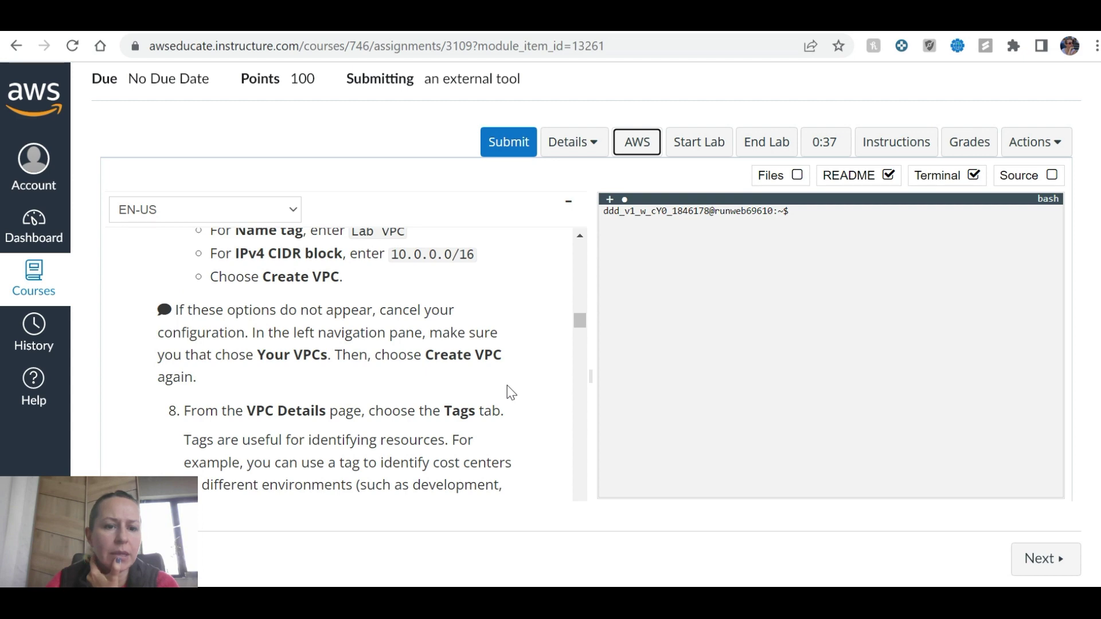
scroll(507, 386, up, 9)
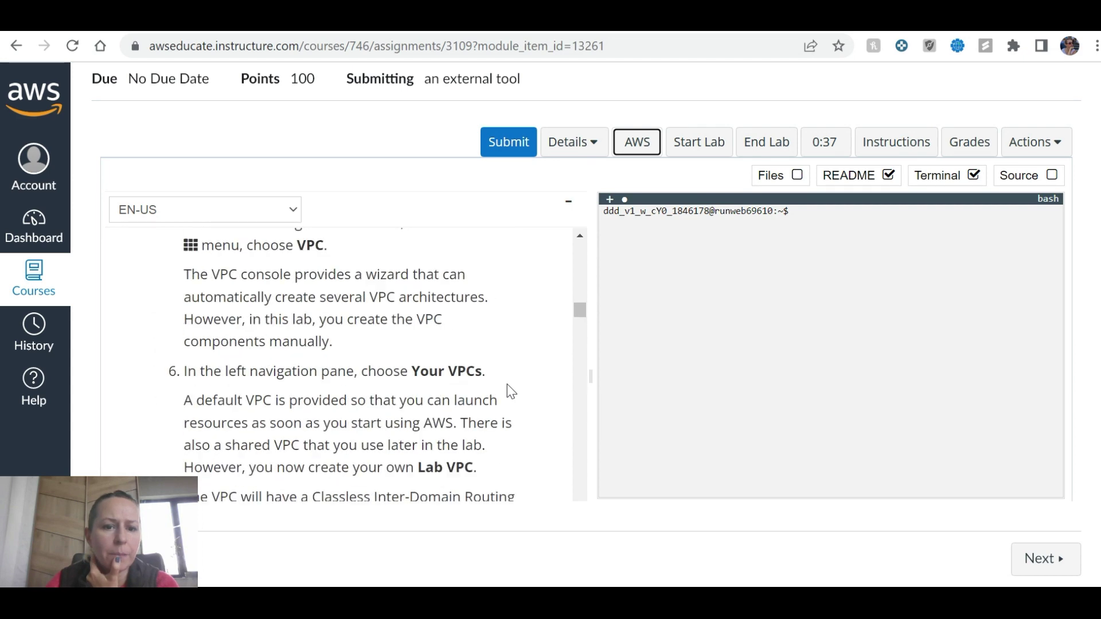
scroll(507, 383, up, 4)
scroll(507, 384, down, 7)
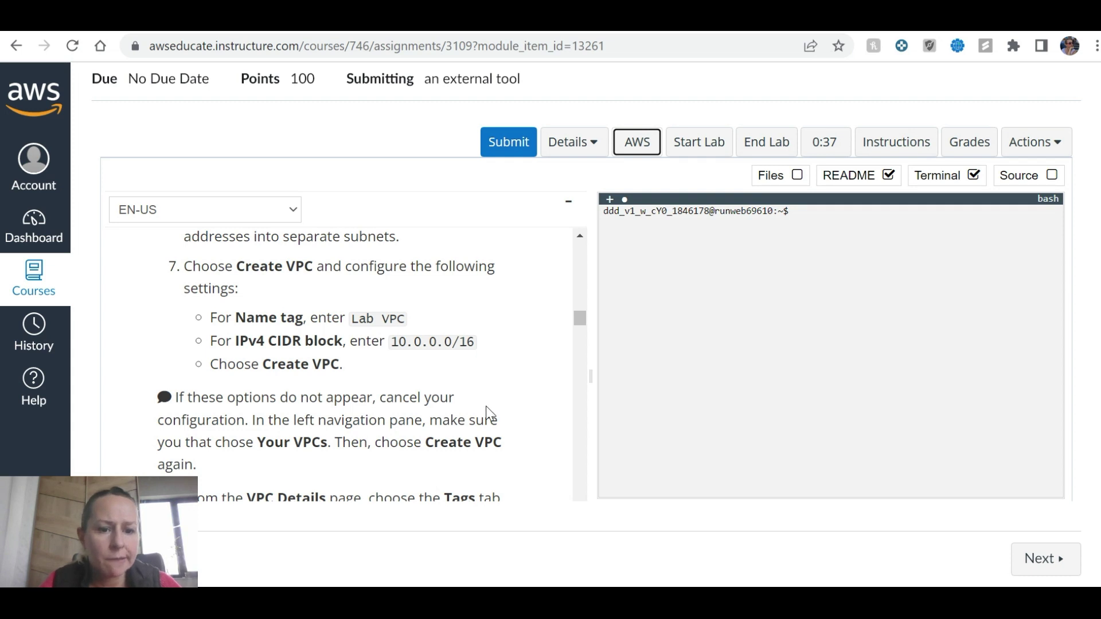
scroll(487, 408, down, 3)
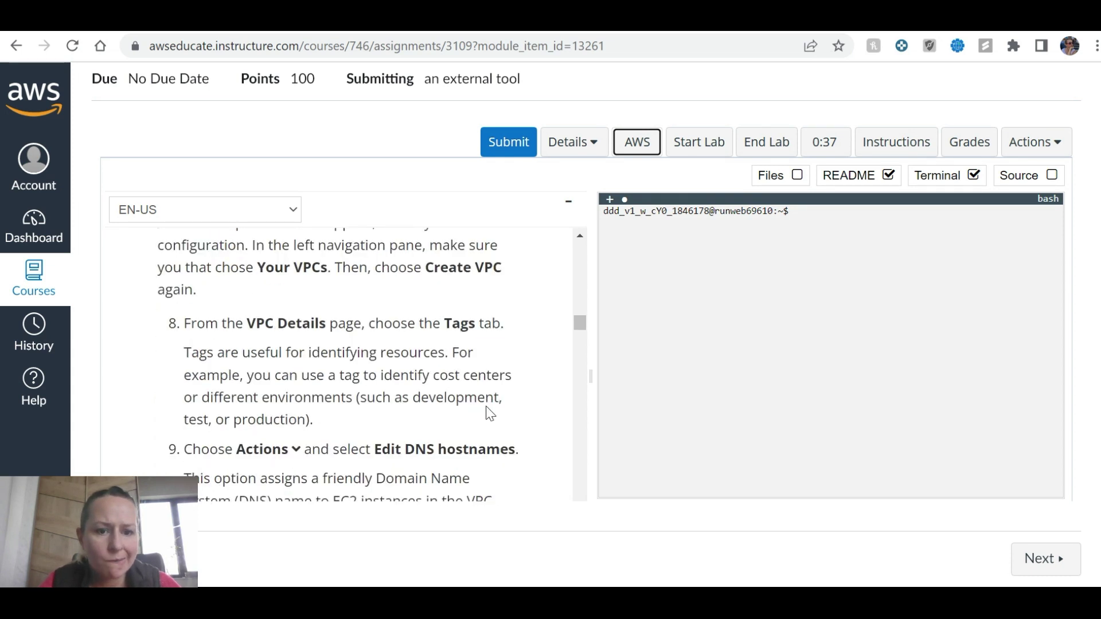
scroll(489, 412, down, 2)
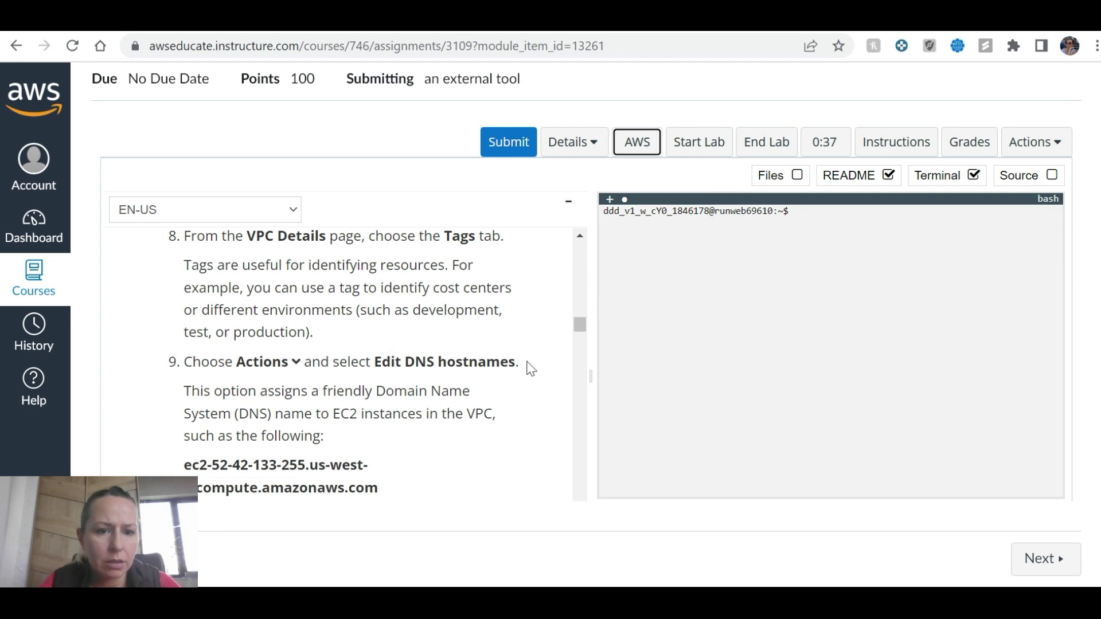
scroll(504, 367, down, 2)
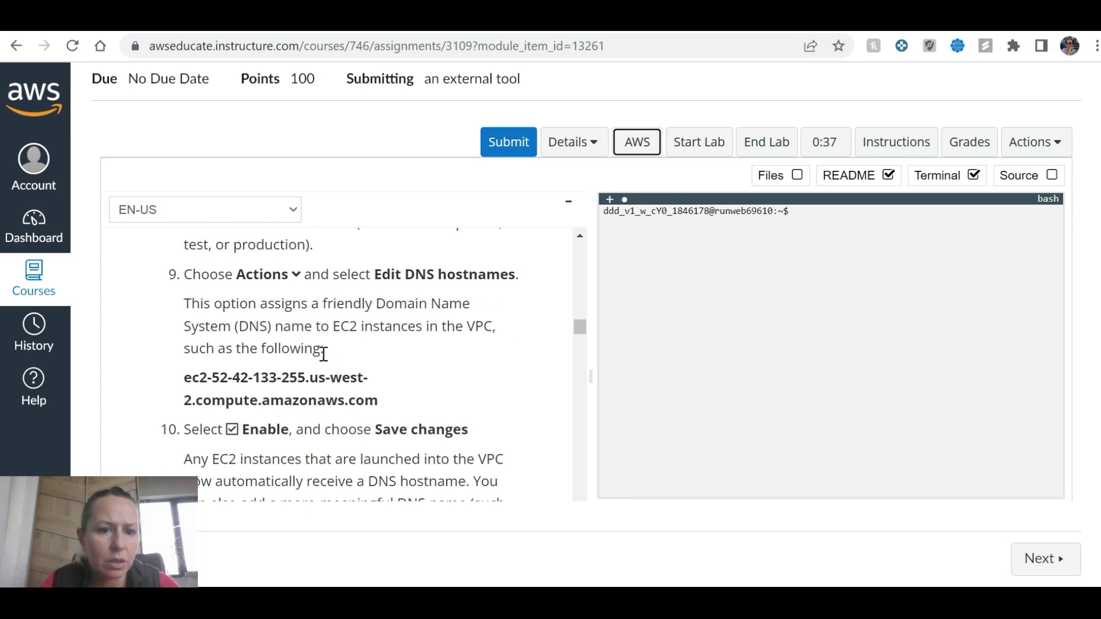
scroll(337, 351, down, 2)
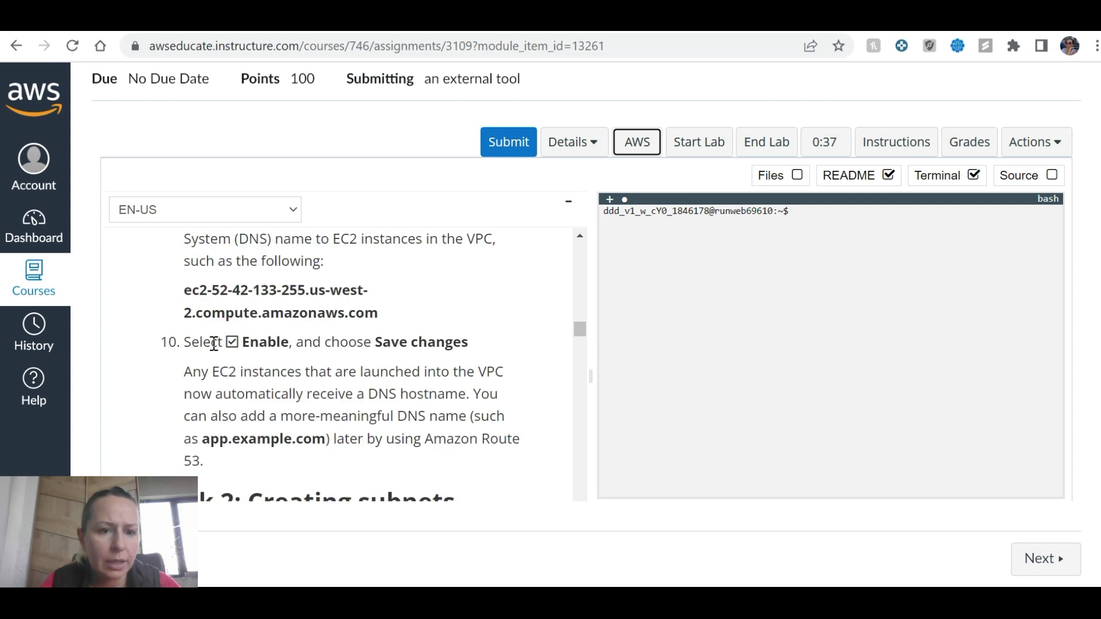
key(ctrl+Tab)
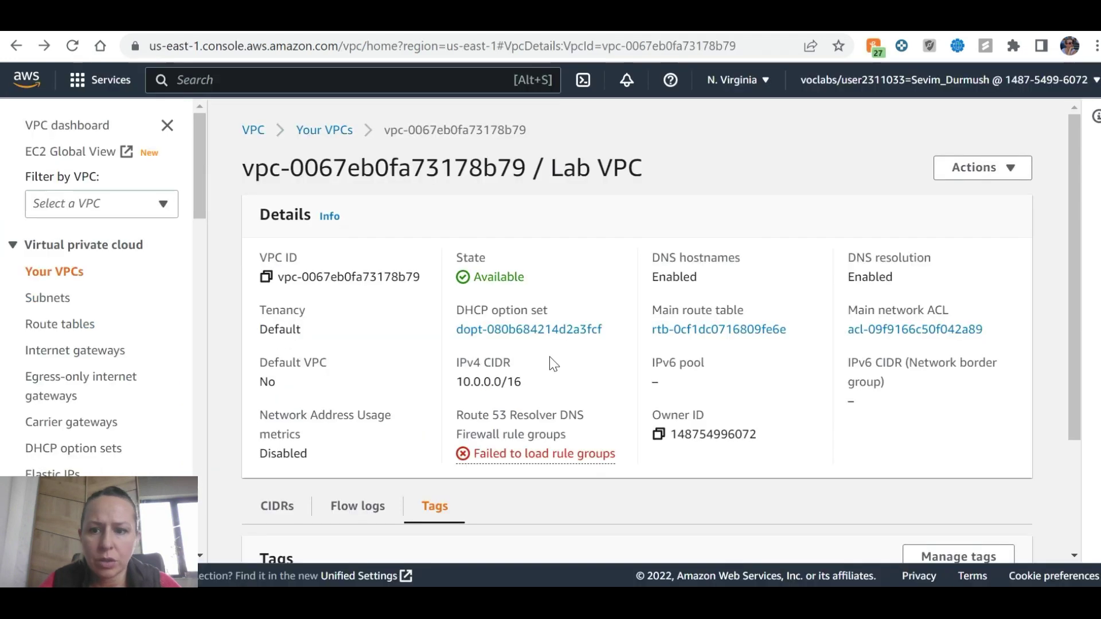
click(1010, 167)
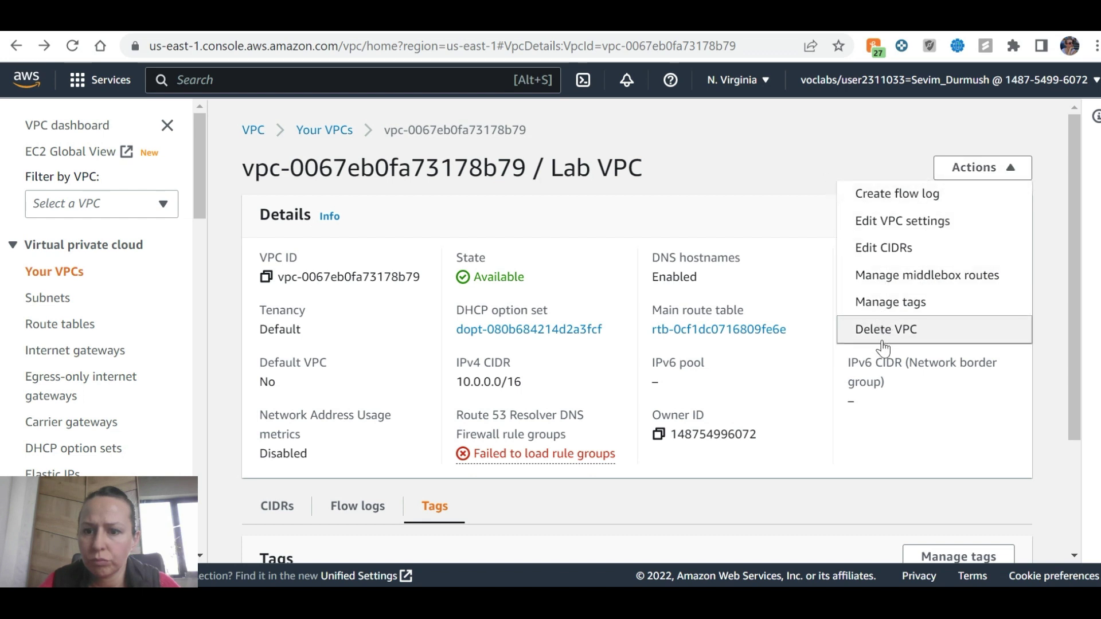
Step: Read the Task 2 introduction, the subnet diagram and lab steps 11 and 12 on creating a public subnet
click(788, 210)
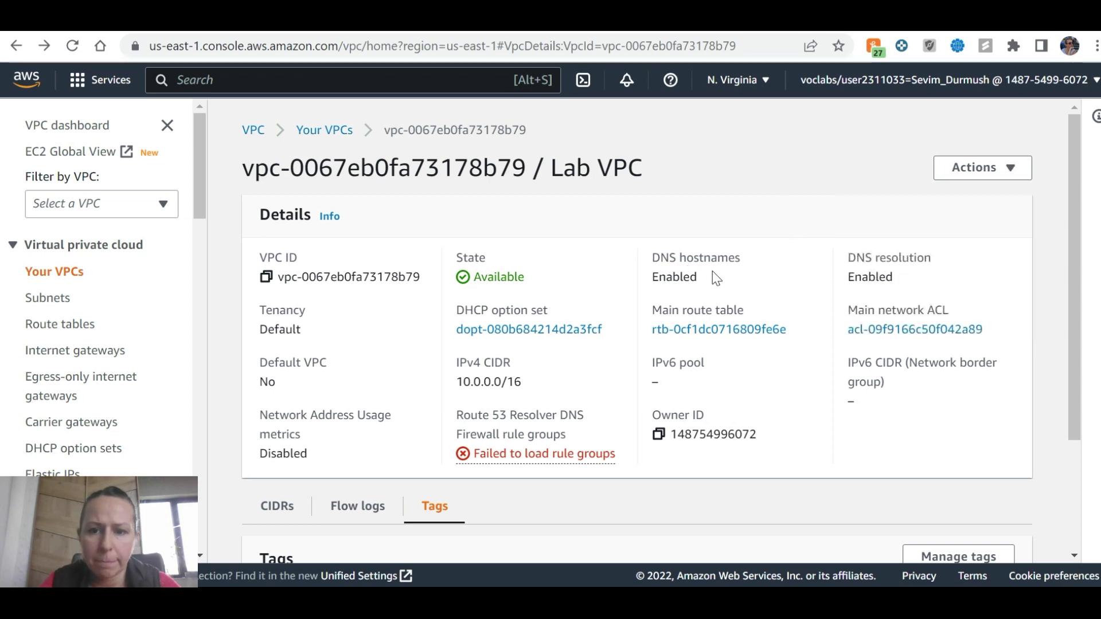
key(ctrl+Tab)
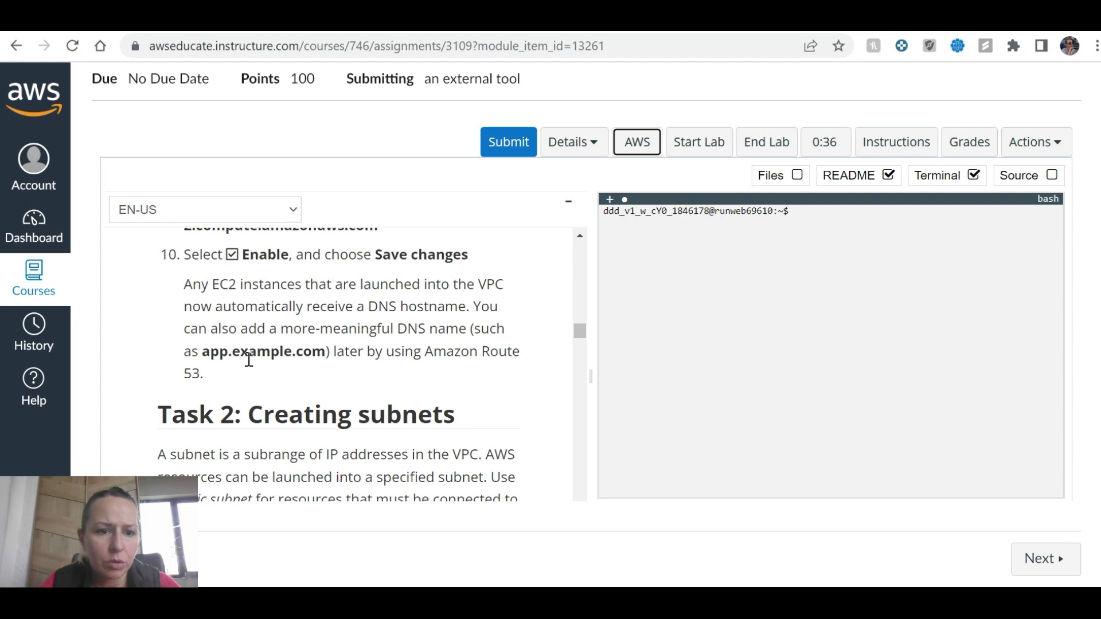
scroll(249, 359, down, 1)
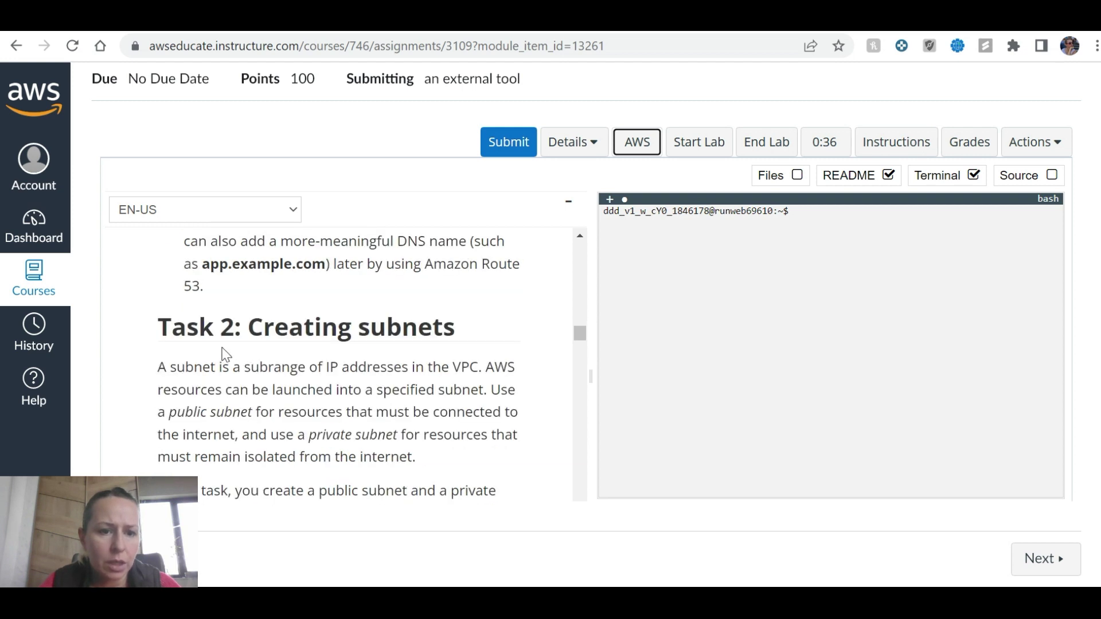
scroll(247, 350, down, 1)
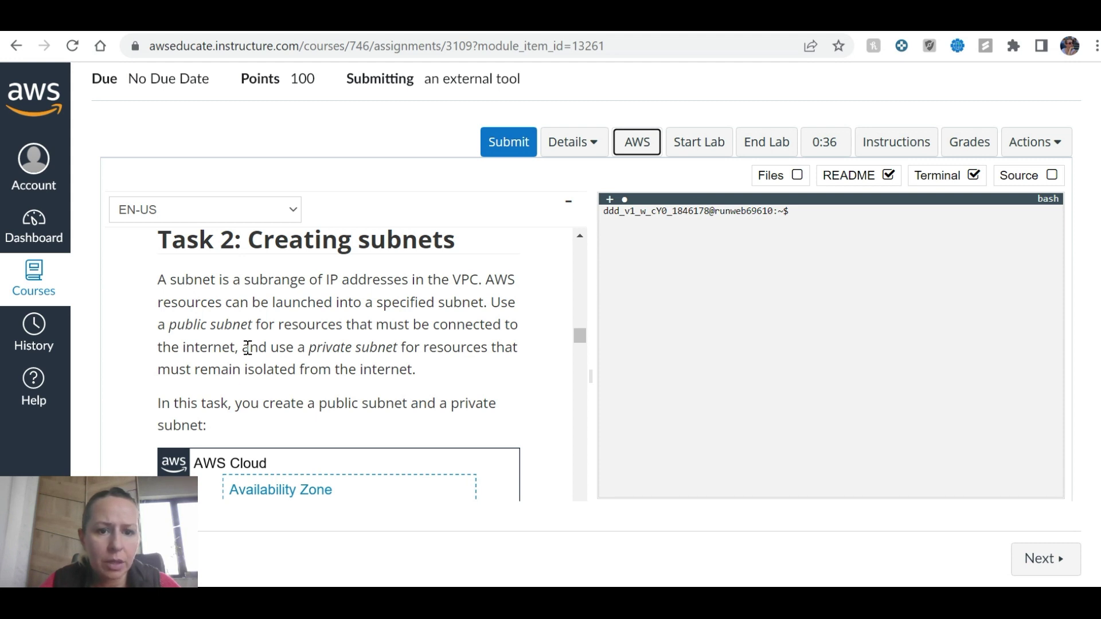
scroll(247, 349, down, 1)
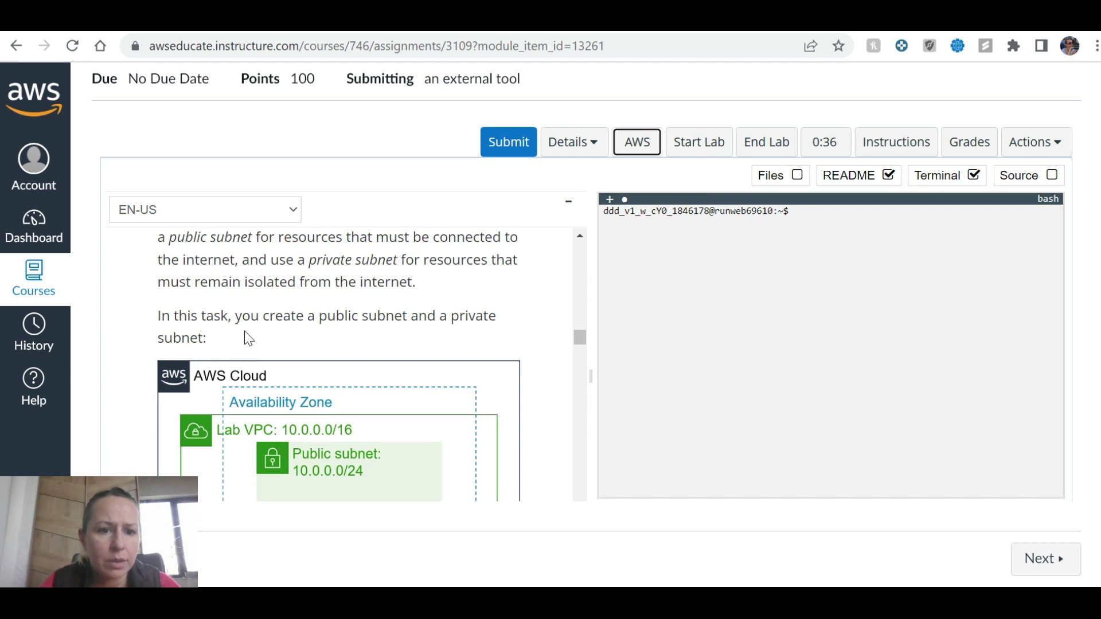
scroll(245, 347, down, 3)
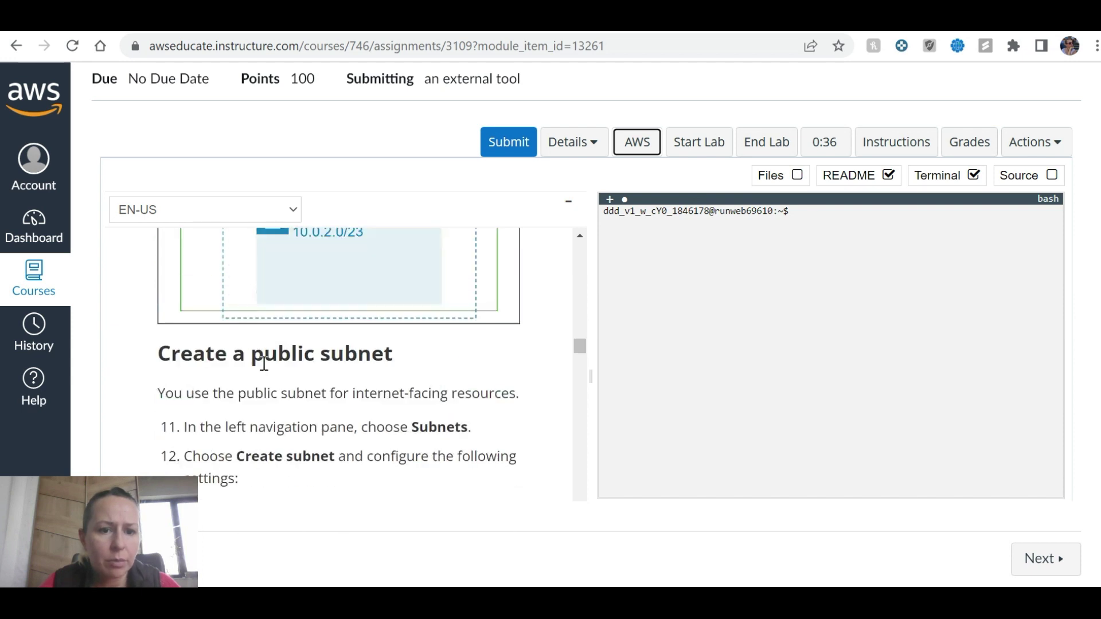
scroll(264, 364, down, 2)
scroll(286, 292, up, 1)
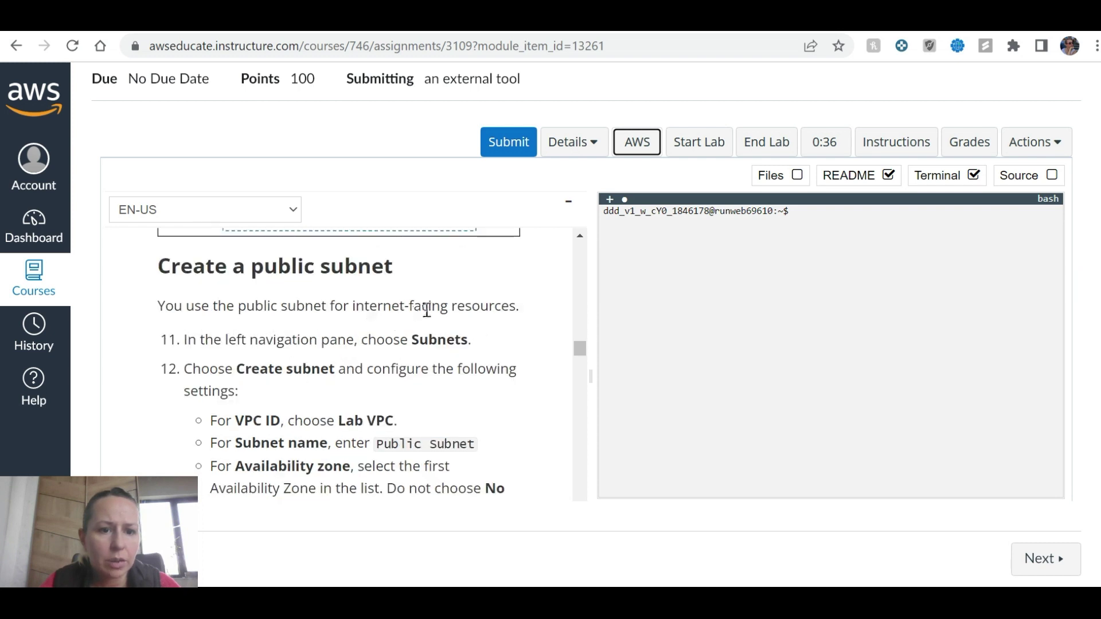
Step: Open the list of subnets, start creating a new subnet, and choose Lab VPC as its VPC
key(alt+Tab)
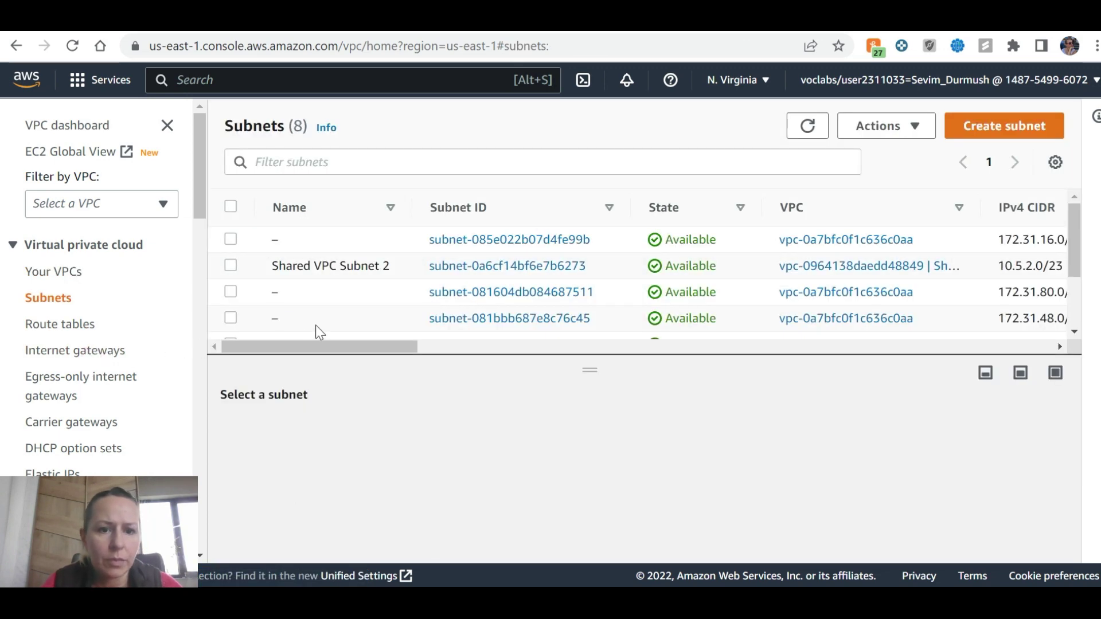
key(alt+Tab)
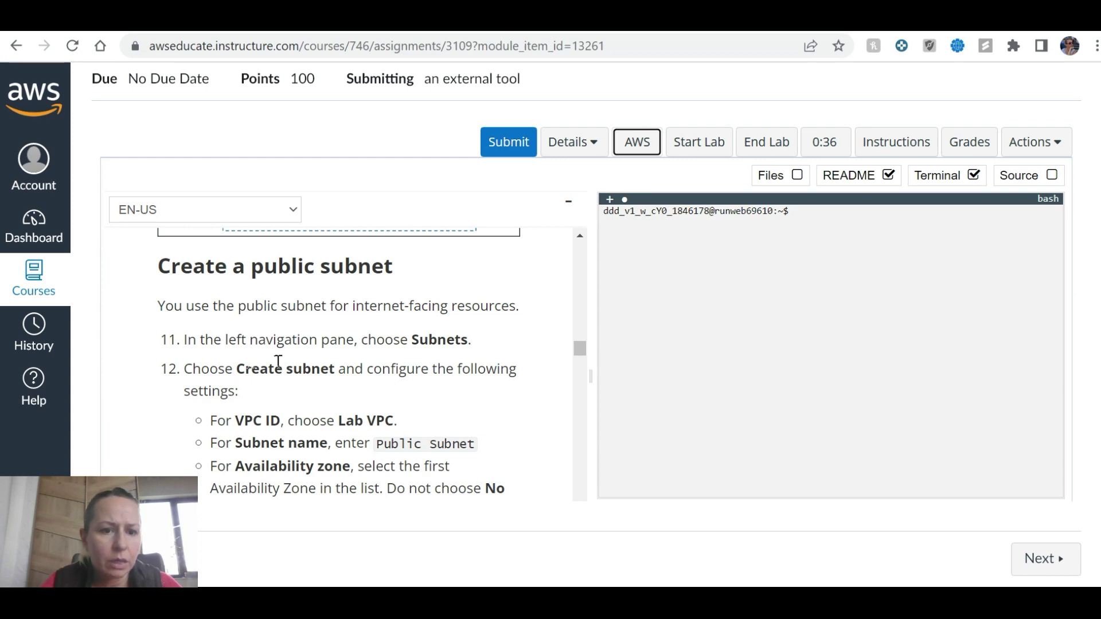
key(alt+Tab)
click(1010, 123)
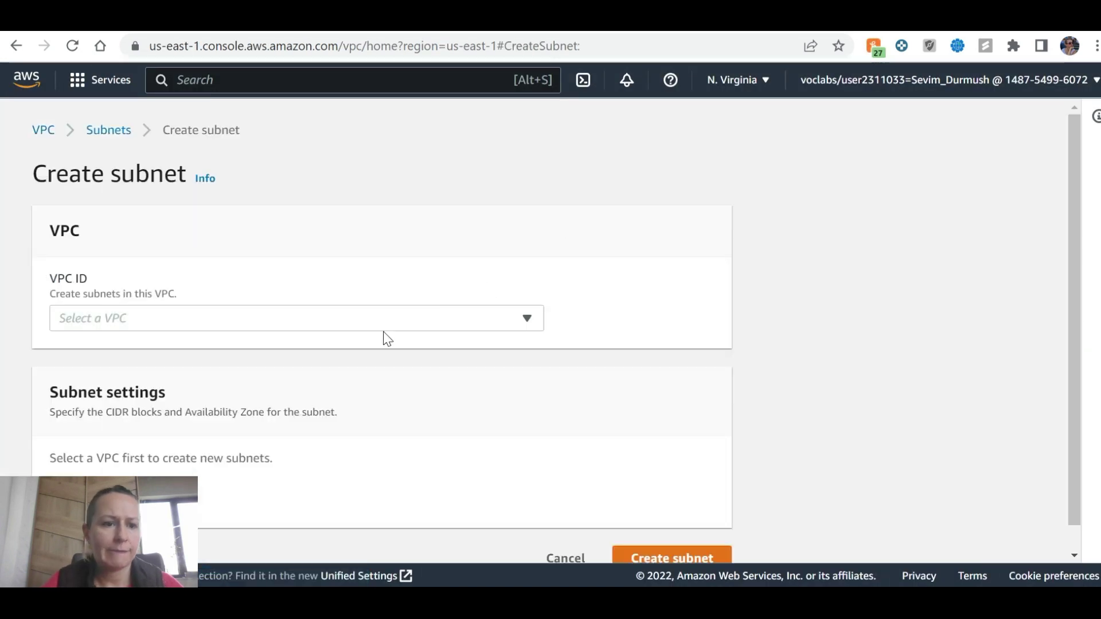
key(alt+Tab)
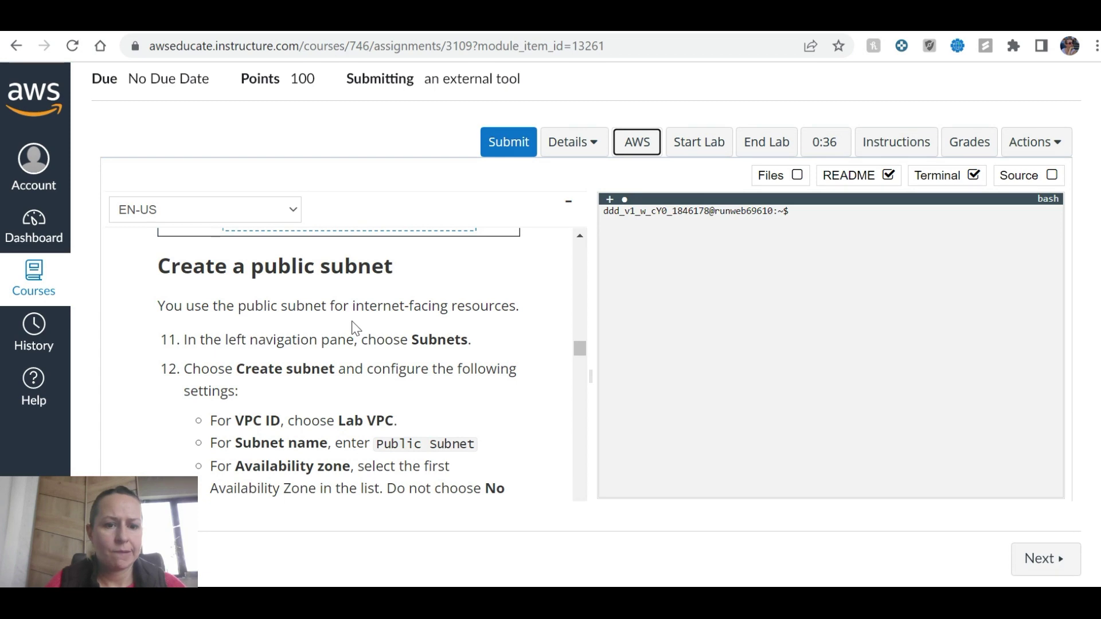
key(alt+Tab)
click(351, 322)
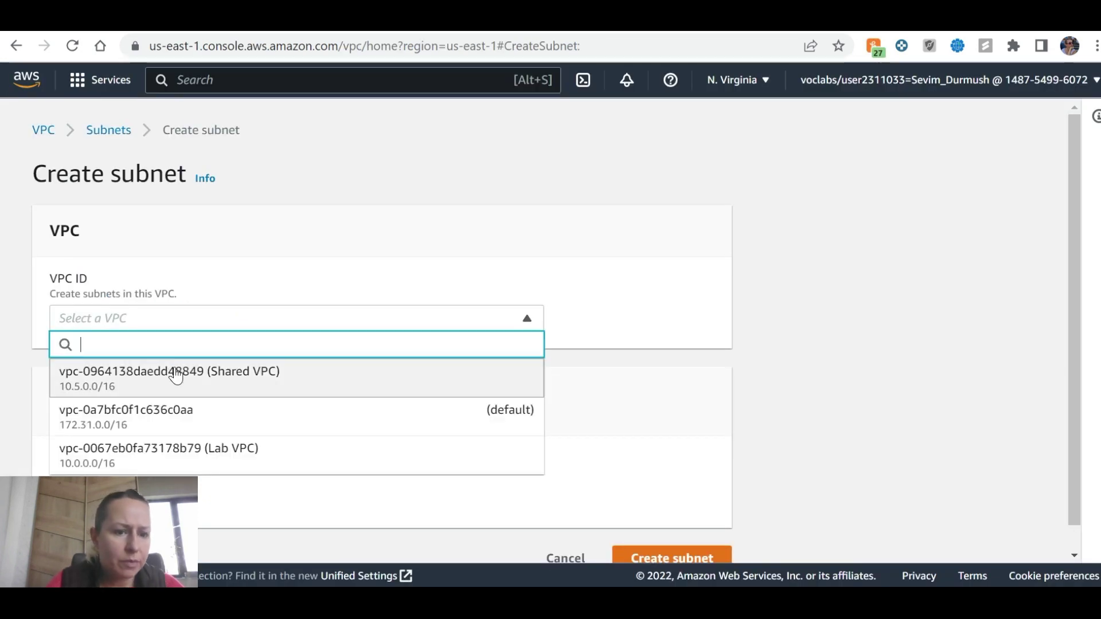
click(256, 452)
Step: Name the new subnet Public Subnet
scroll(407, 335, down, 3)
key(alt+Tab)
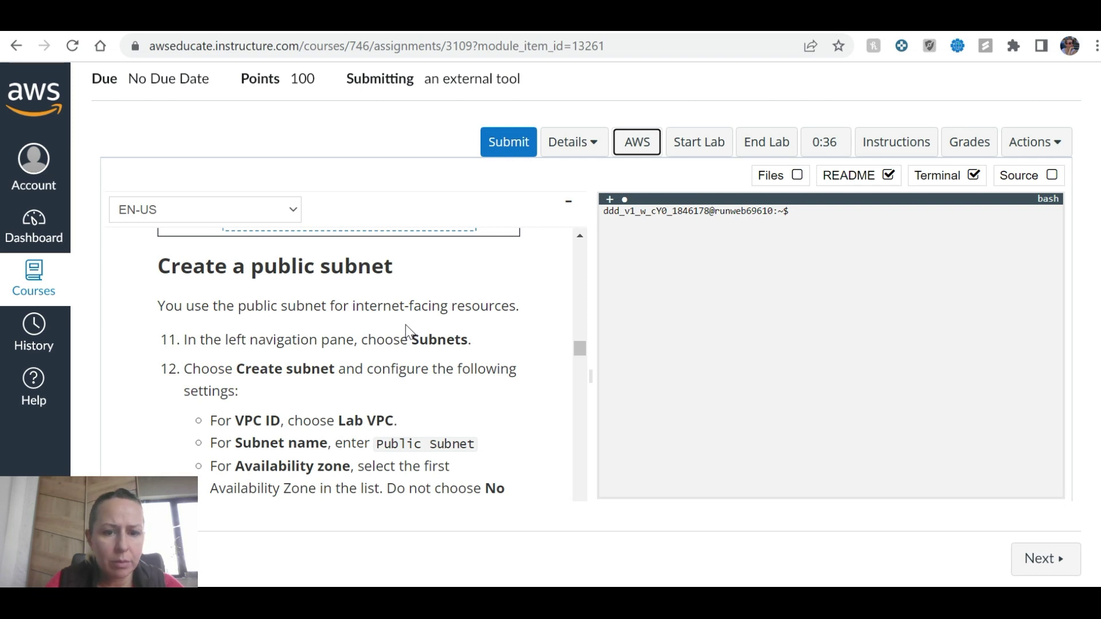
key(alt+Tab)
click(166, 427)
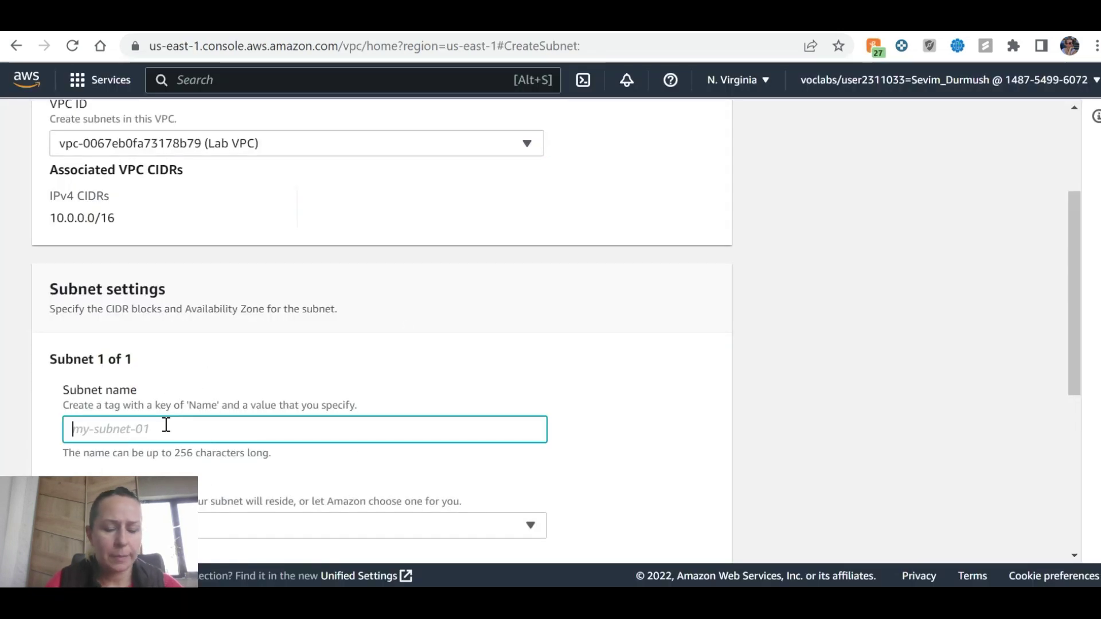
text(Public Subnet)
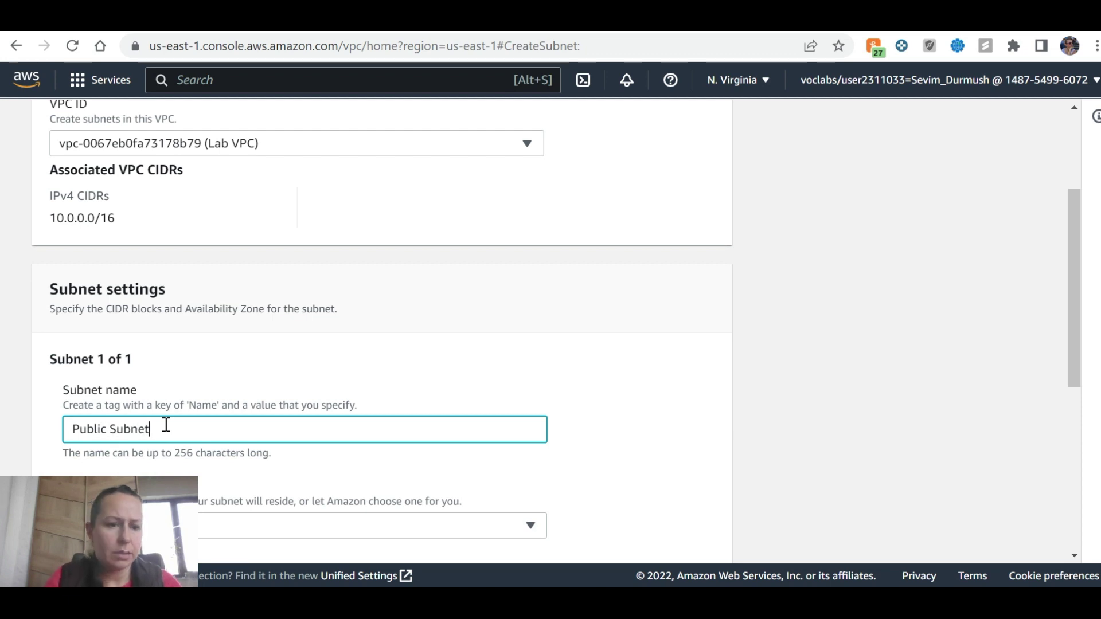
Step: Check the Availability Zone instruction in lab step 12 and set the subnet's zone to US East (N. Virginia) / us-east-1a
key(alt+Tab)
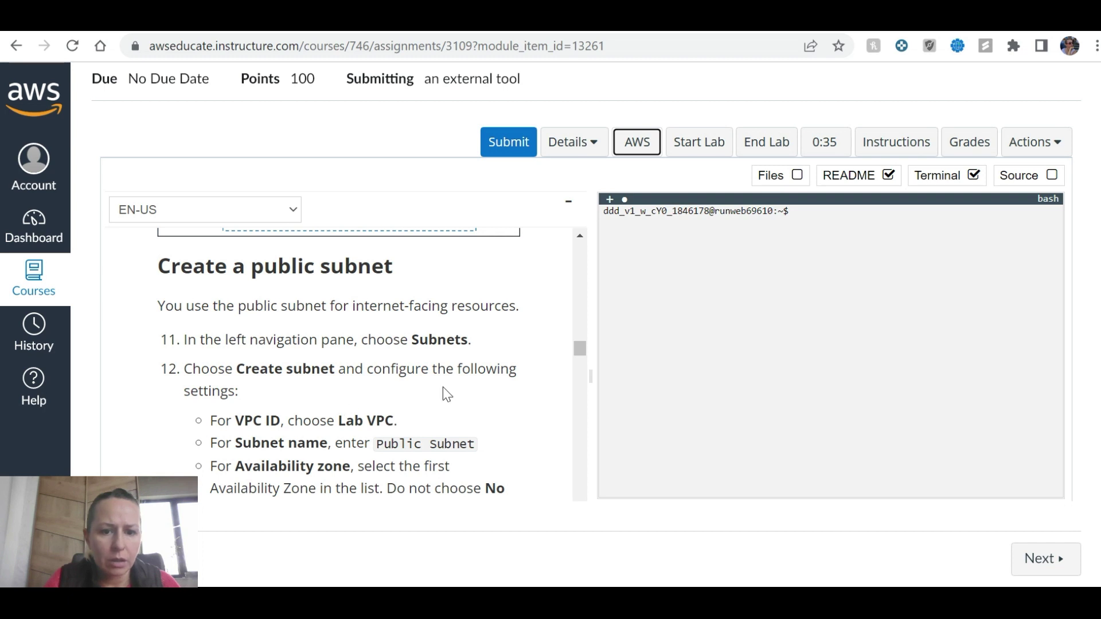
scroll(461, 424, down, 1)
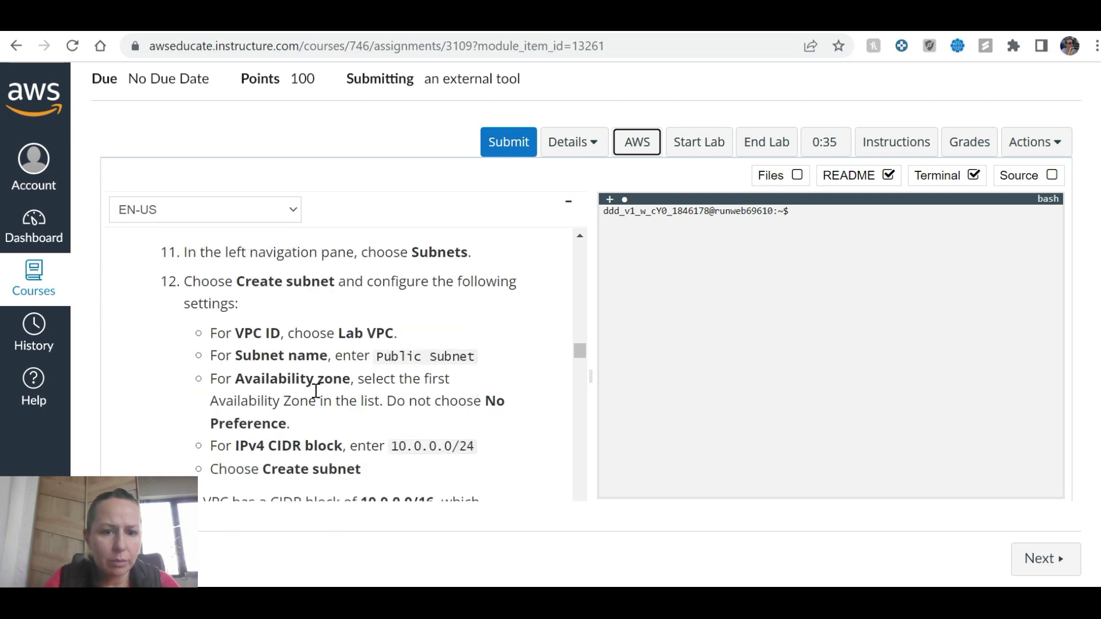
scroll(459, 384, down, 1)
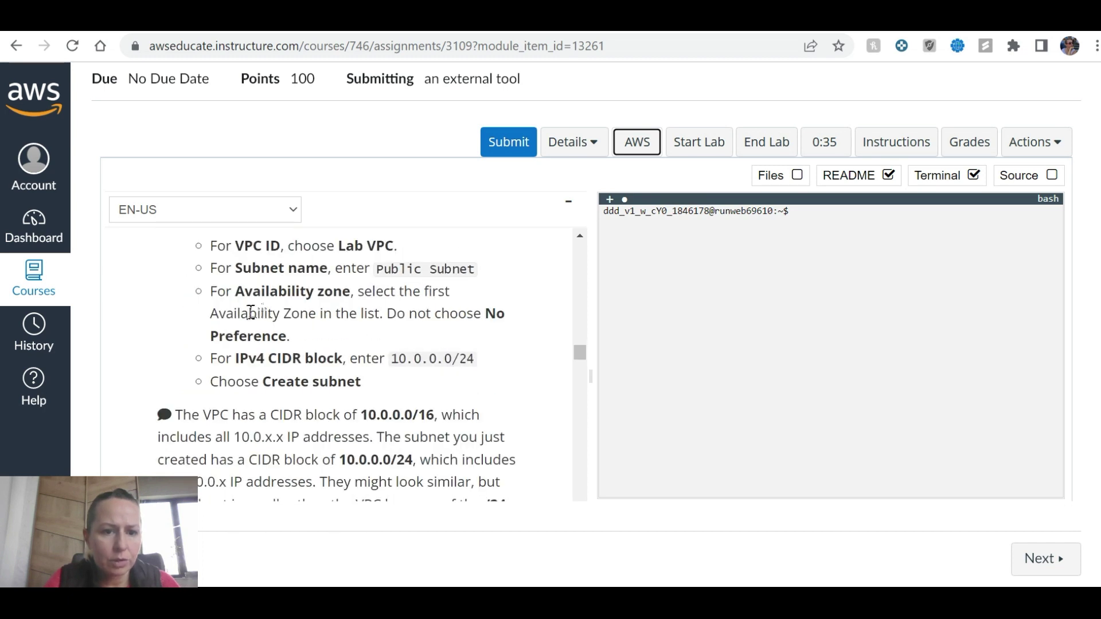
key(alt+Tab)
scroll(275, 369, down, 3)
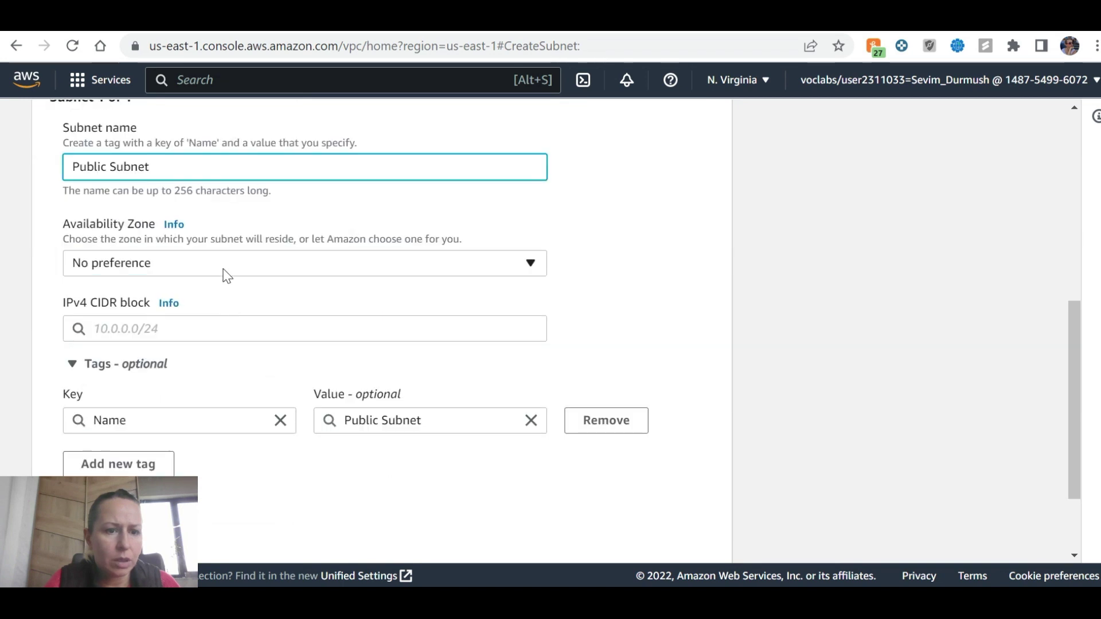
click(227, 275)
click(176, 344)
Step: Check the required address range in lab step 12 and set the subnet's IPv4 CIDR block to 10.0.0.0/24
key(alt+Tab)
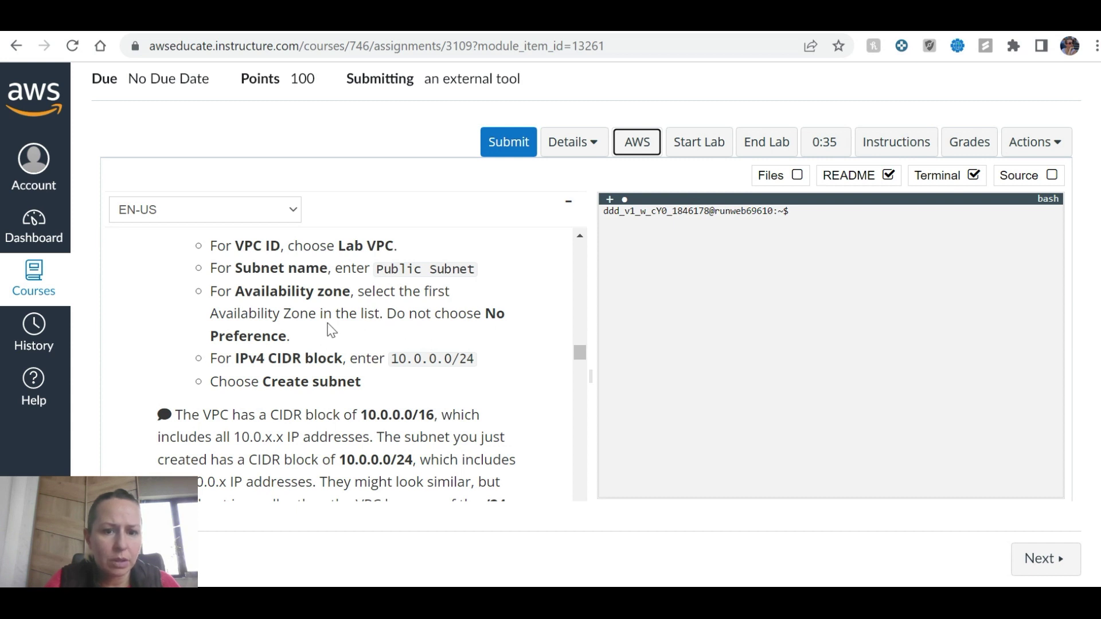
key(ctrl+Tab)
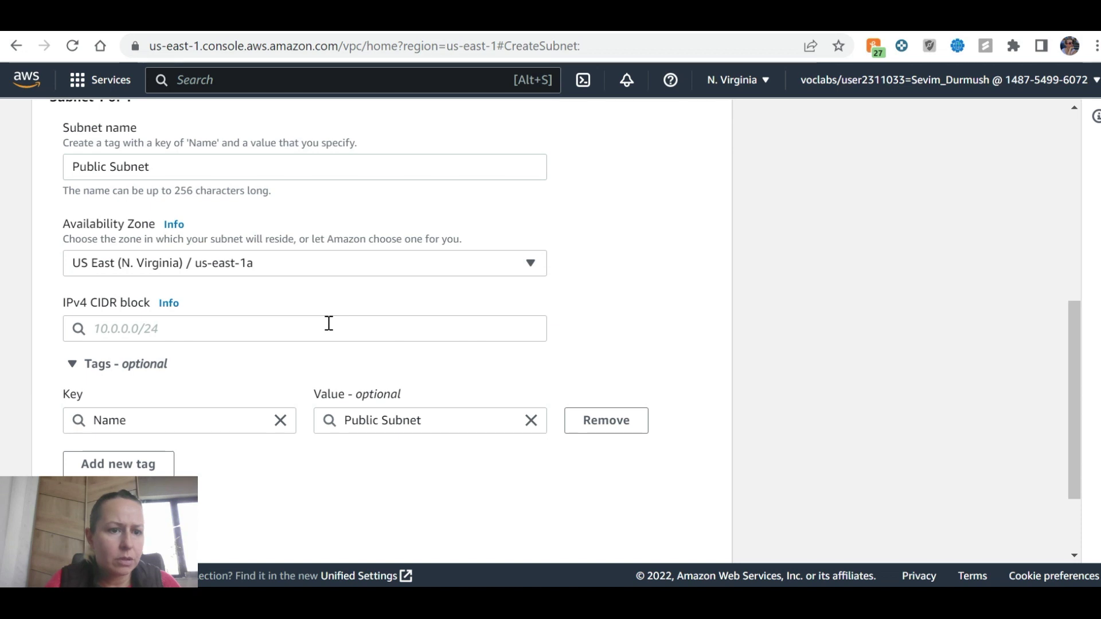
key(ctrl+shift+Tab)
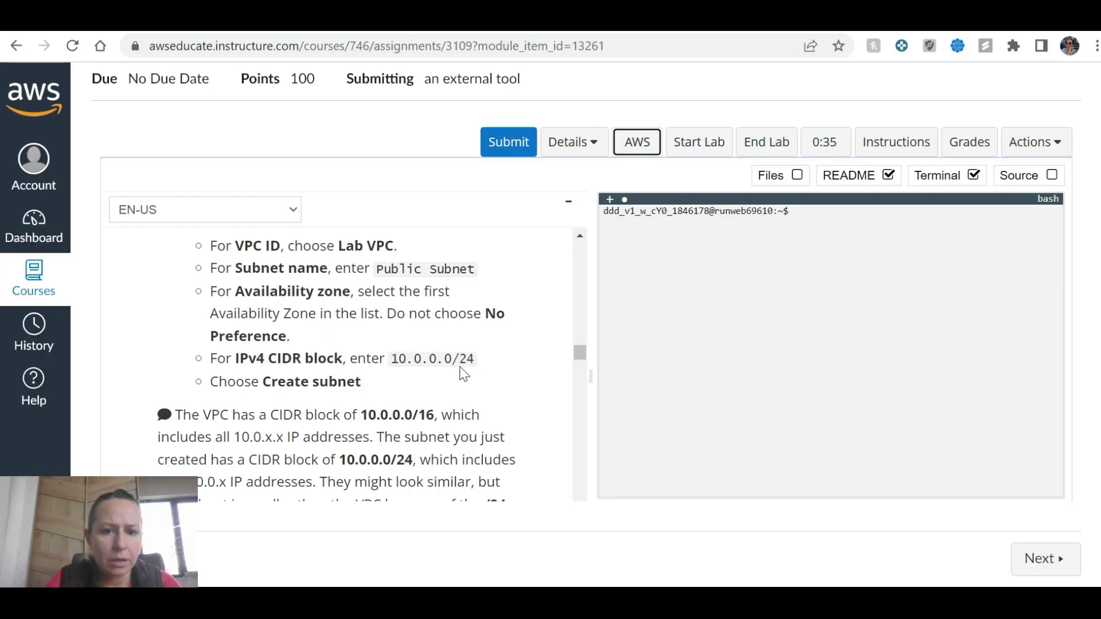
key(alt+Tab)
click(288, 332)
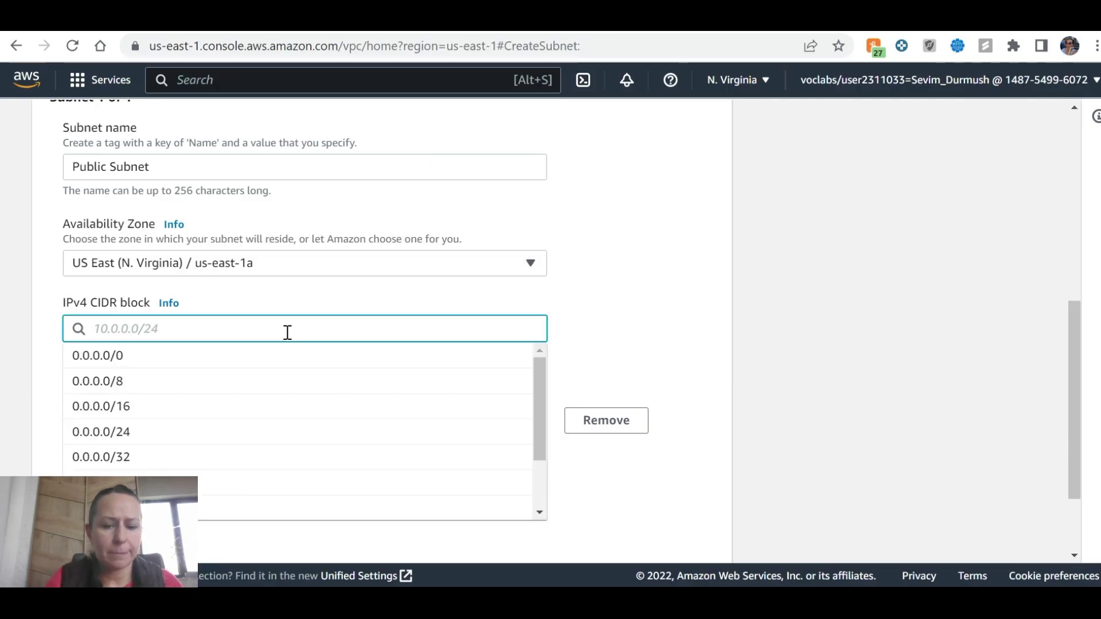
text(1)
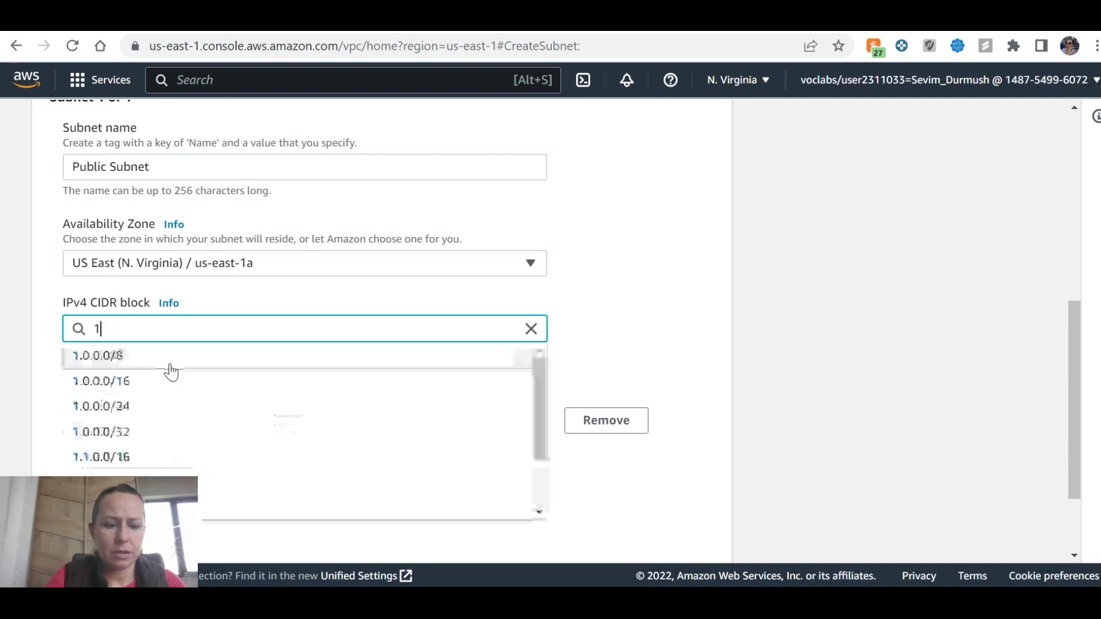
text(0.0)
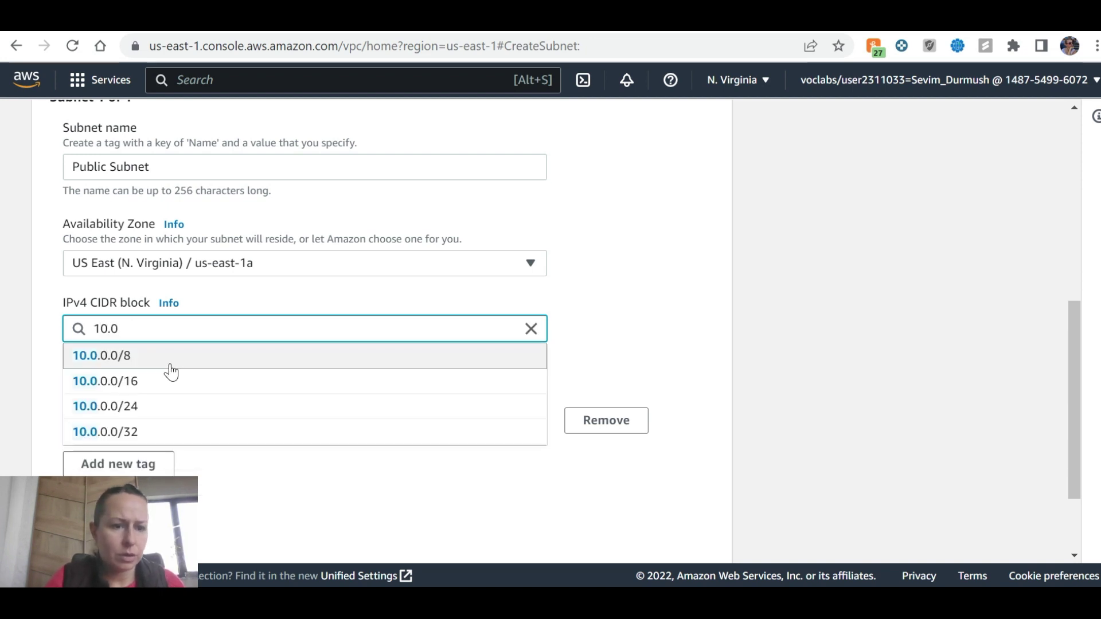
click(130, 407)
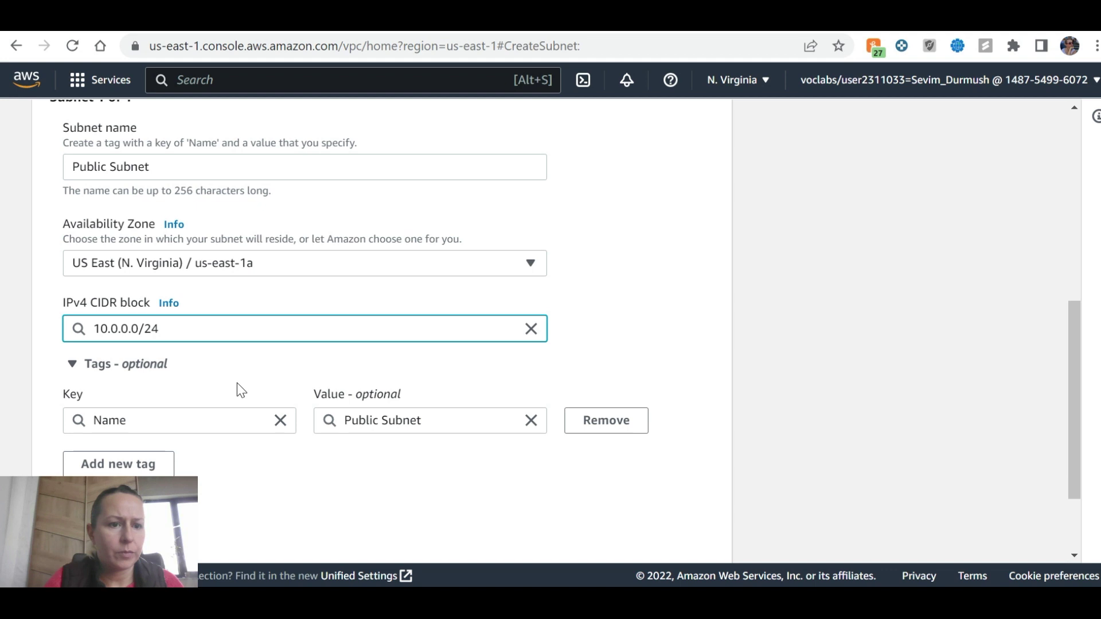
Step: Recheck the remaining instructions of lab step 12 and create the configured subnet
key(ctrl+shift+Tab)
scroll(307, 367, down, 3)
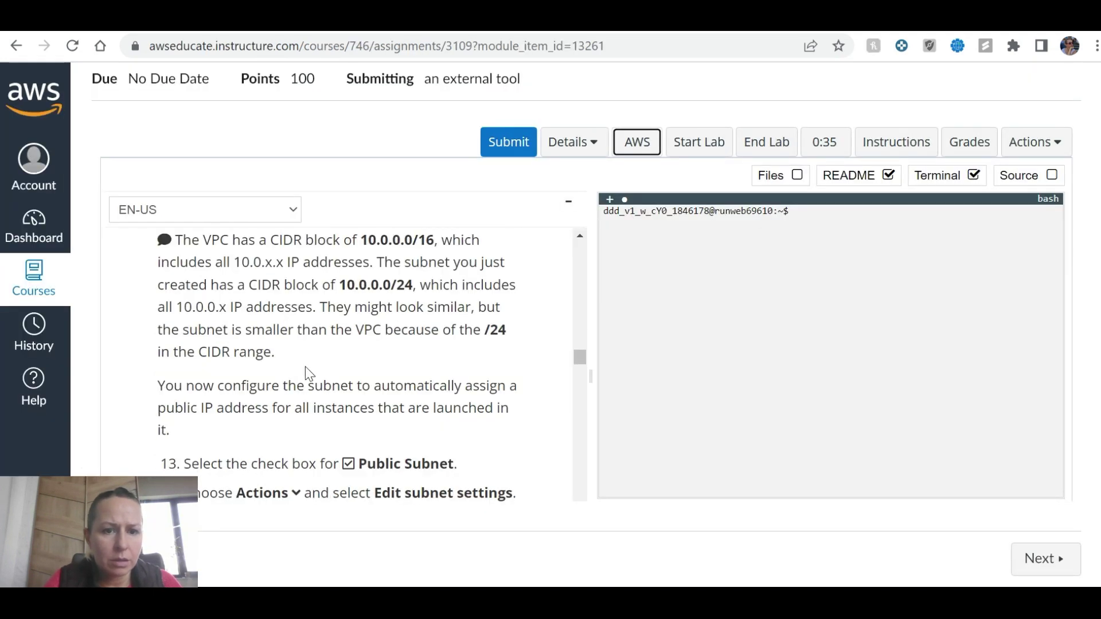
scroll(306, 366, up, 2)
key(ctrl+Tab)
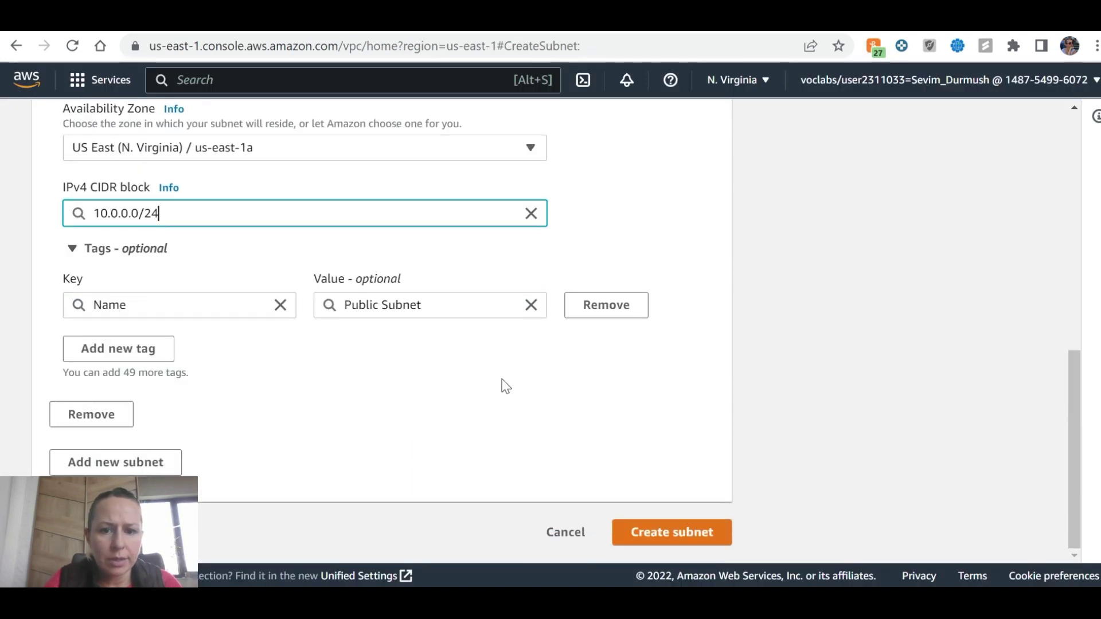
click(683, 530)
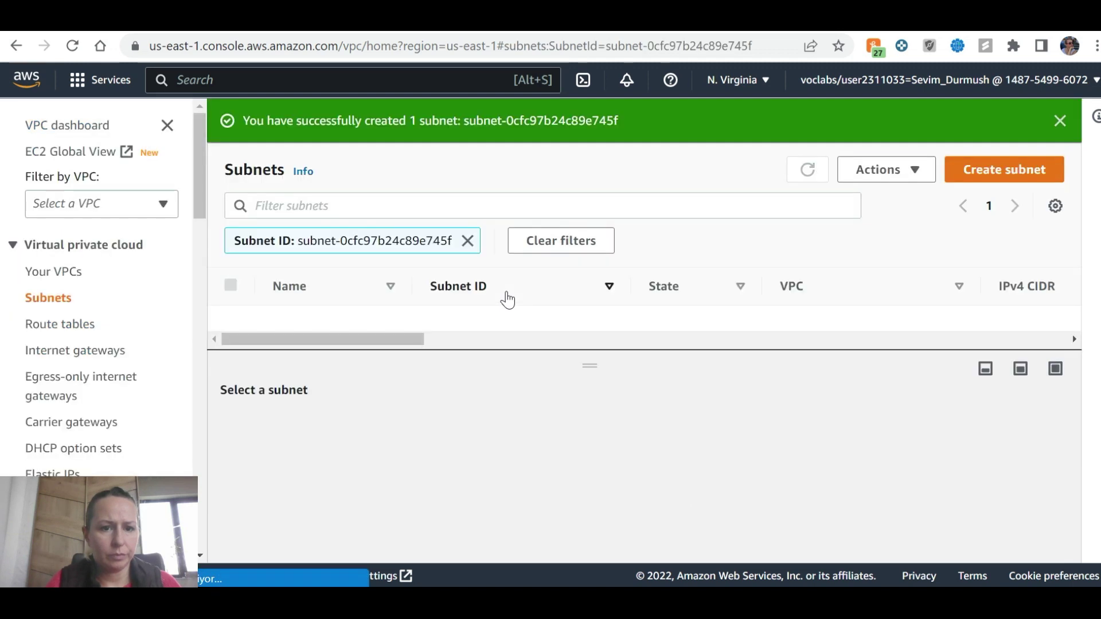
Step: Read lab steps 13 and 14 and select Public Subnet in the console's subnets list
key(ctrl+shift+Tab)
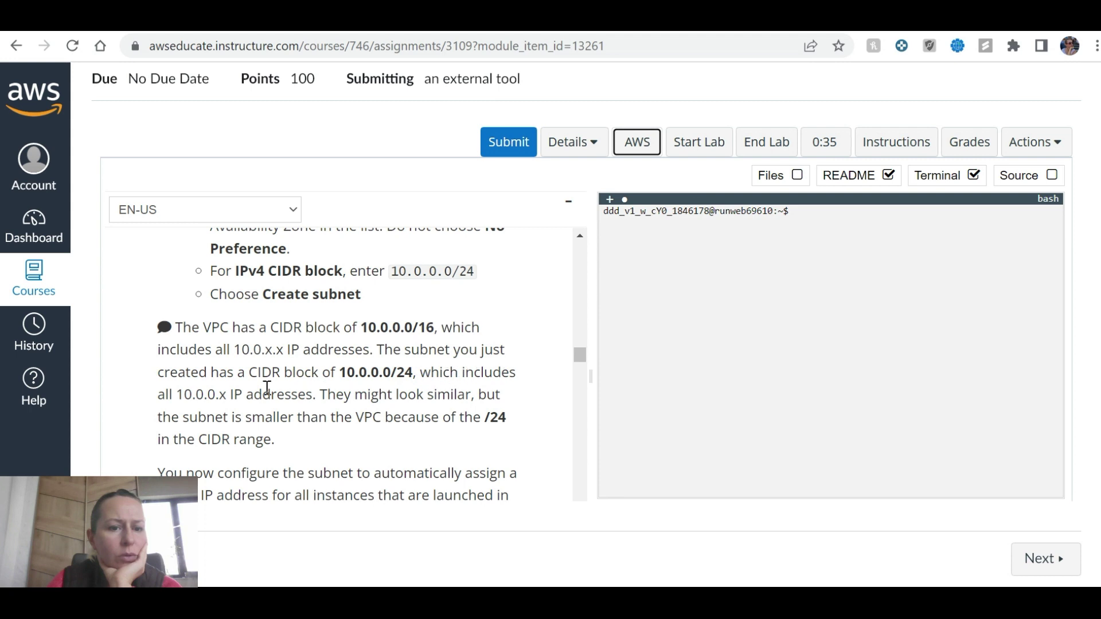
scroll(275, 401, down, 1)
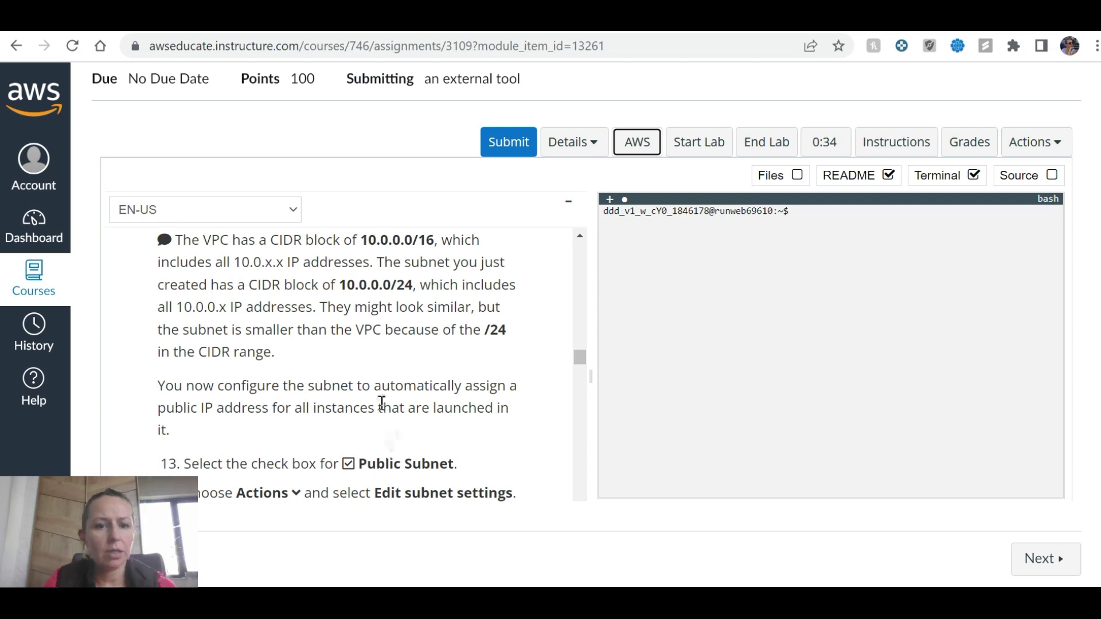
scroll(382, 403, down, 1)
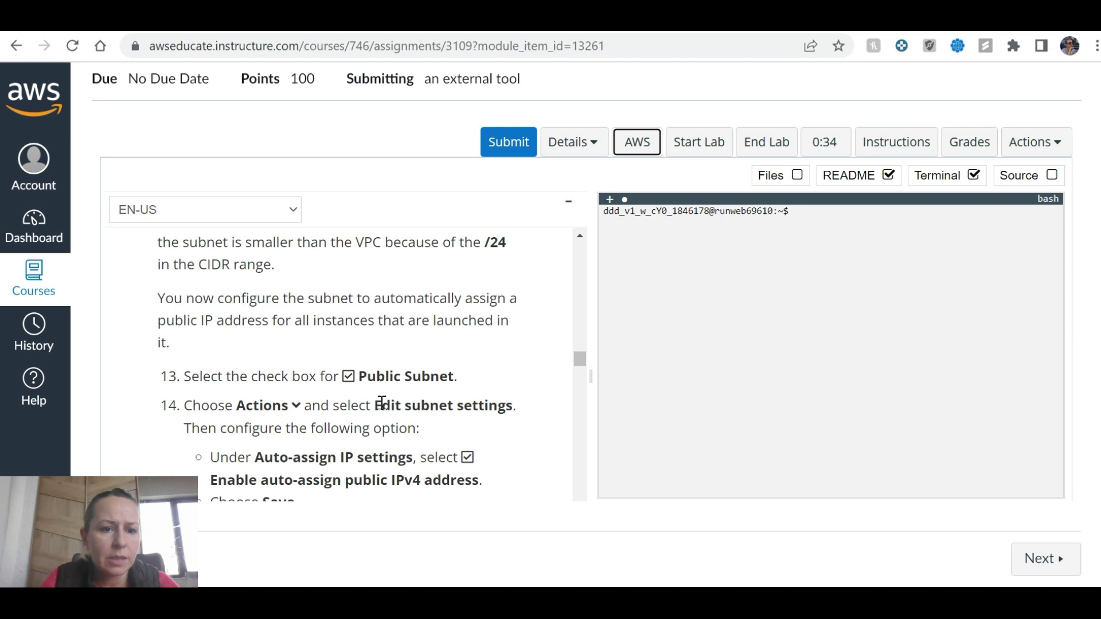
key(ctrl+Tab)
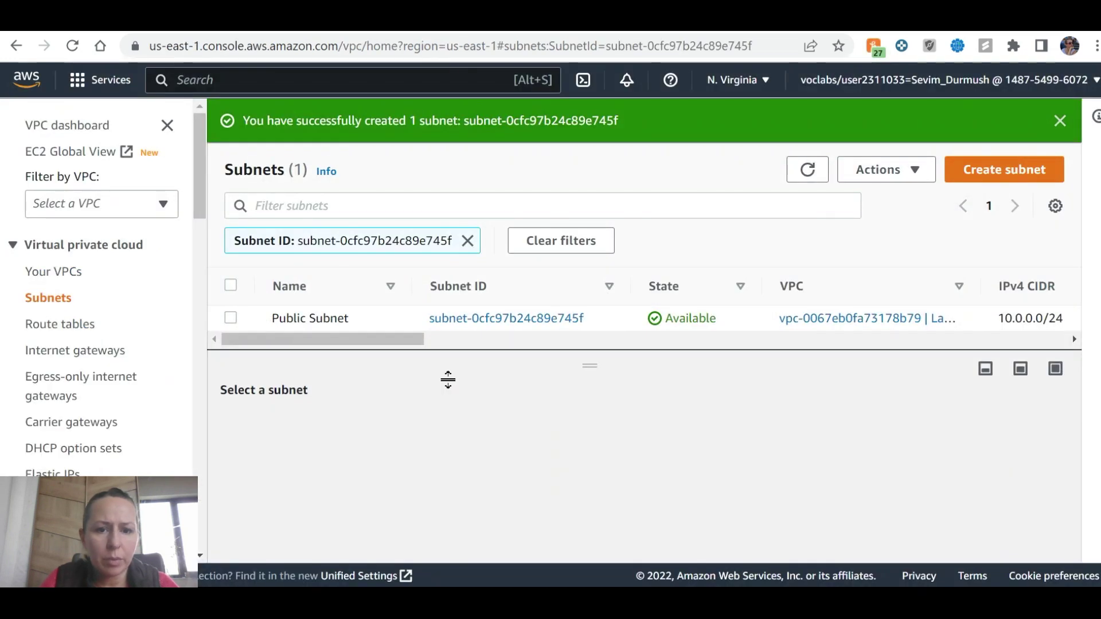
click(231, 318)
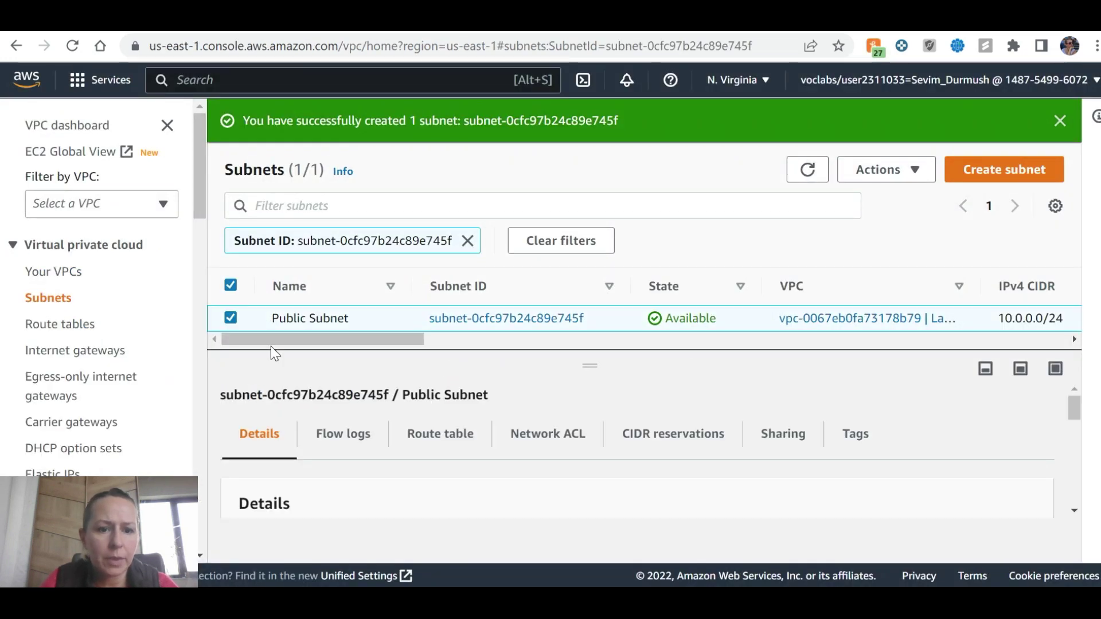
Step: Recheck lab step 14 and open the subnet settings of Public Subnet for editing
key(ctrl+Tab)
key(ctrl+Tab)
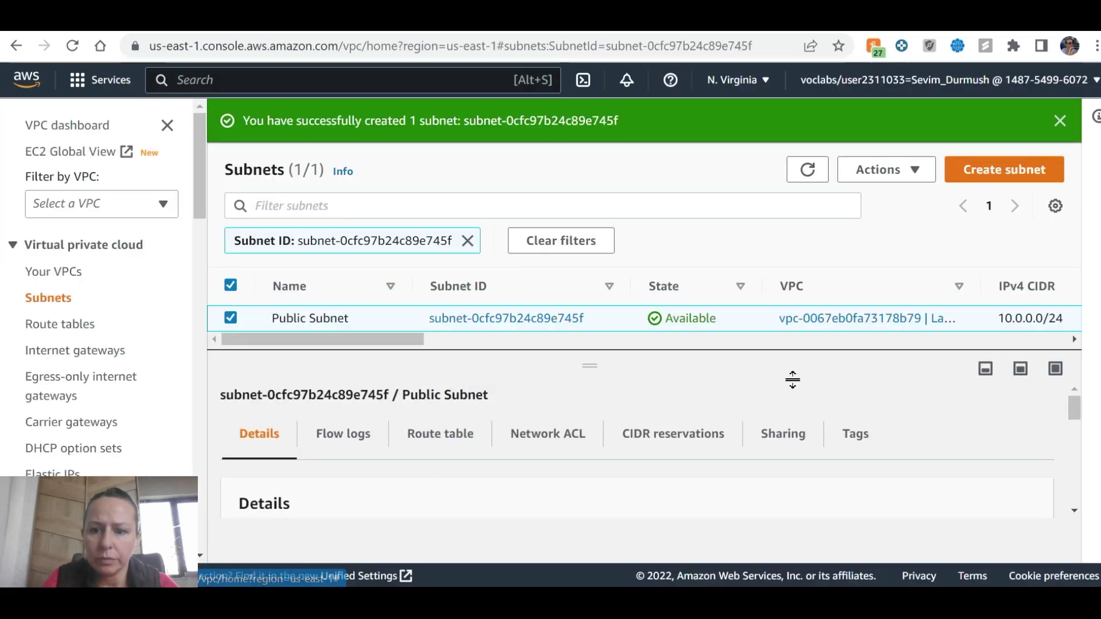
scroll(797, 421, down, 2)
scroll(782, 418, up, 2)
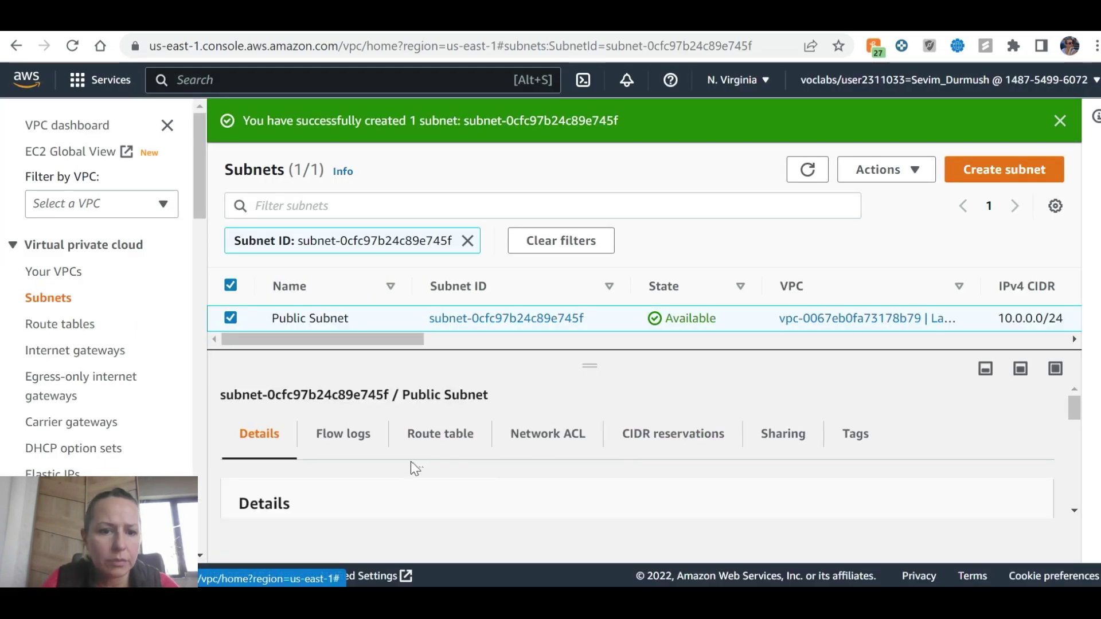
key(ctrl+Tab)
key(ctrl+Tab)
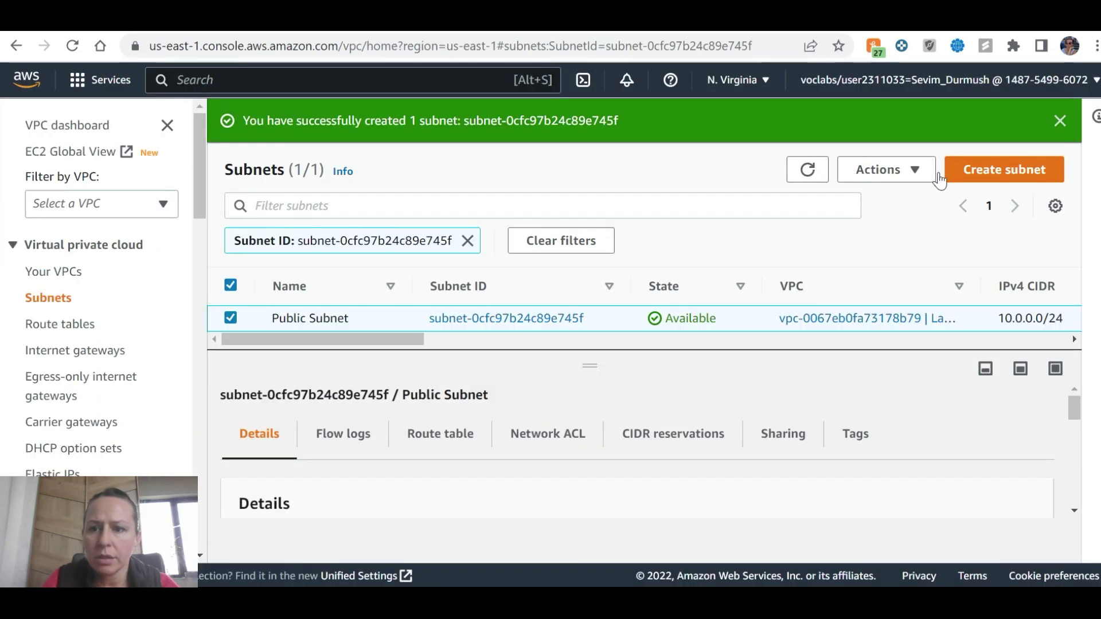
click(913, 169)
click(926, 264)
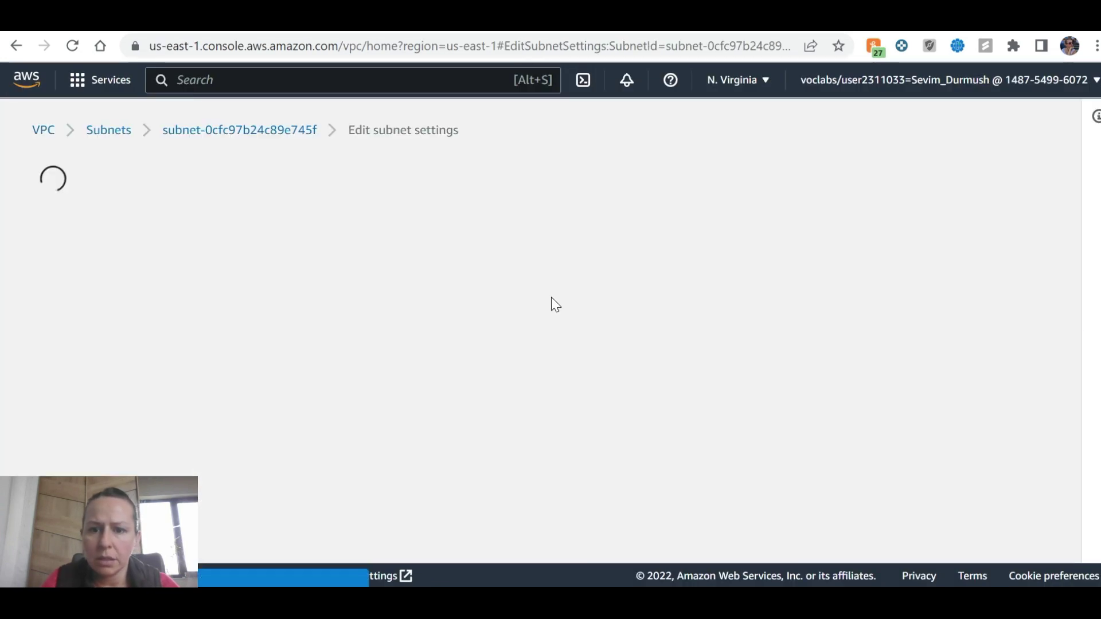
Step: Check the option required in lab step 14, enable auto-assign public IPv4 address for Public Subnet and save the settings
key(ctrl+Tab)
scroll(316, 372, down, 1)
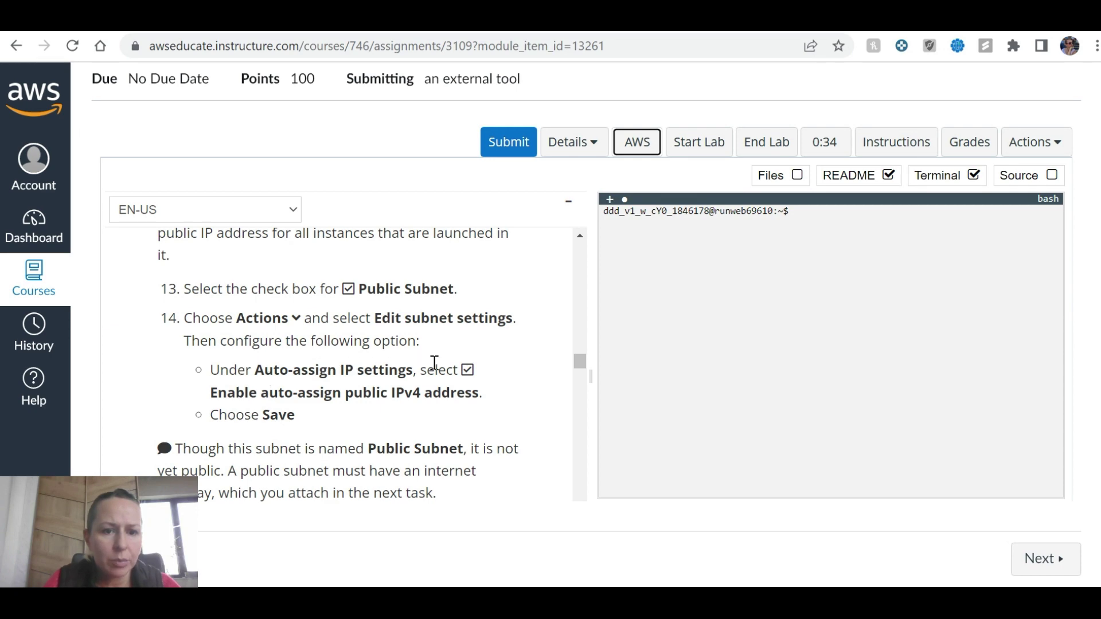
key(ctrl+Tab)
scroll(151, 348, down, 2)
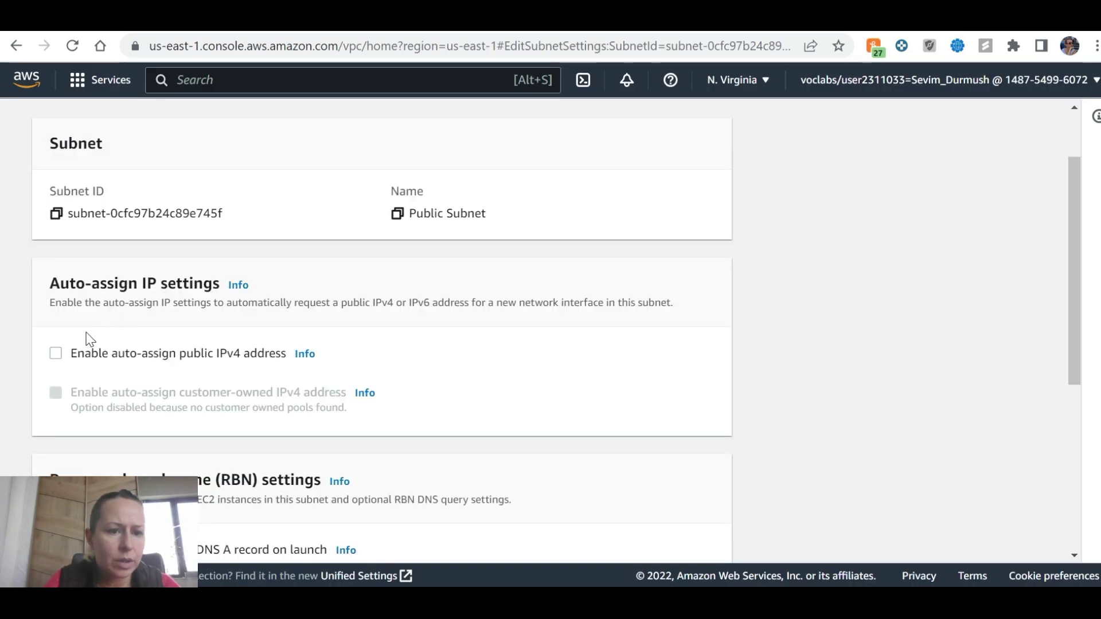
key(ctrl+Tab)
key(ctrl+Tab)
click(56, 352)
scroll(609, 329, down, 5)
click(703, 525)
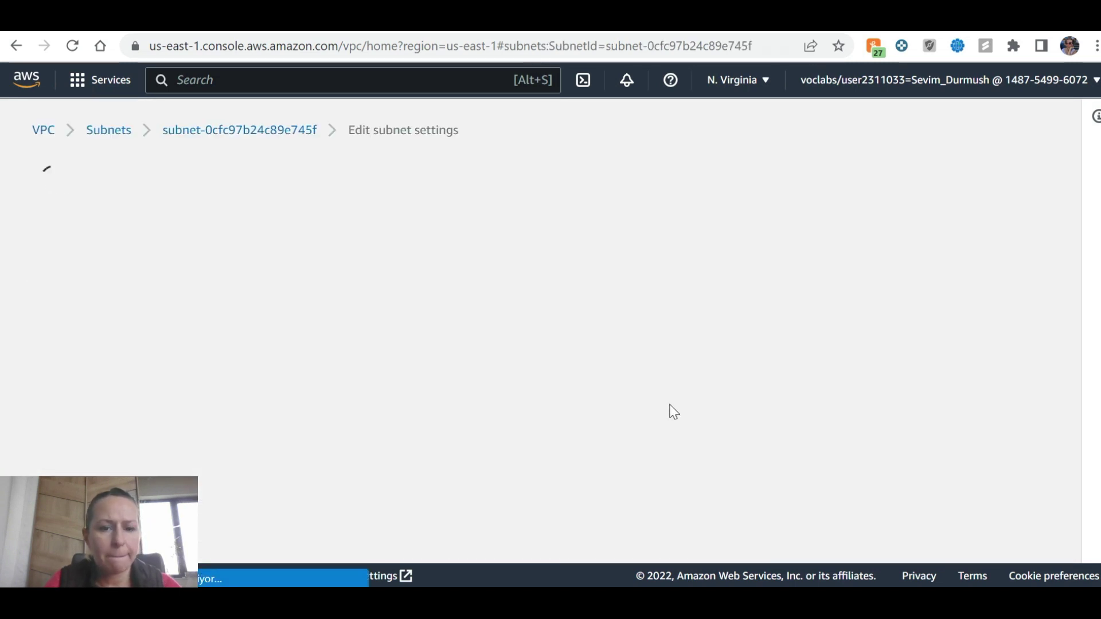
Step: Read the private subnet settings in lab step 15 and start creating another subnet in the VPC console
key(ctrl+Tab)
scroll(447, 426, down, 3)
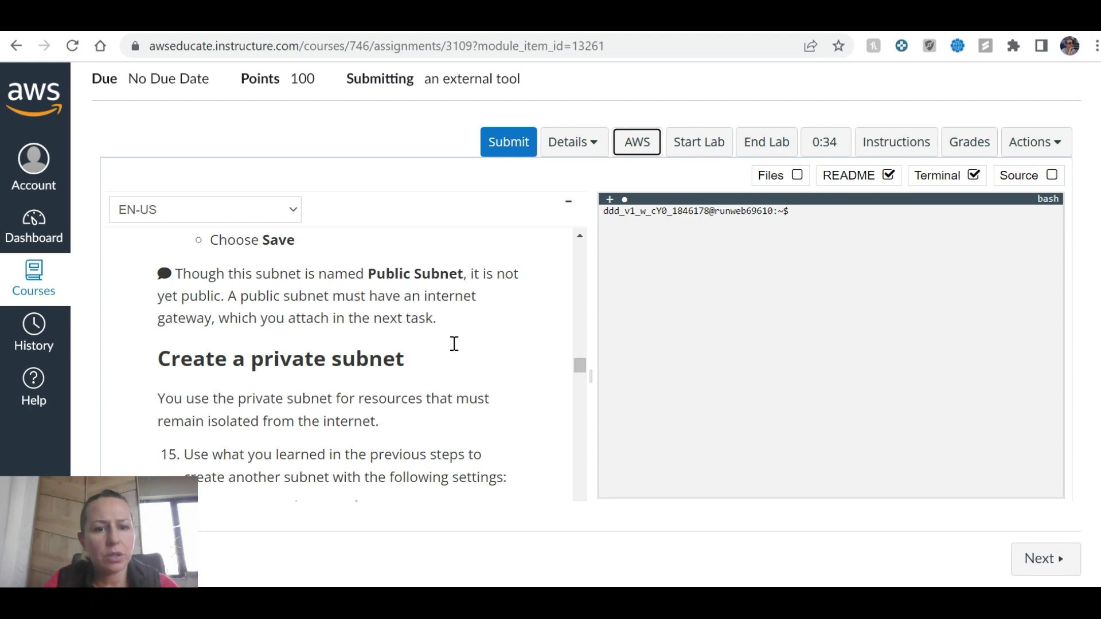
scroll(455, 344, down, 1)
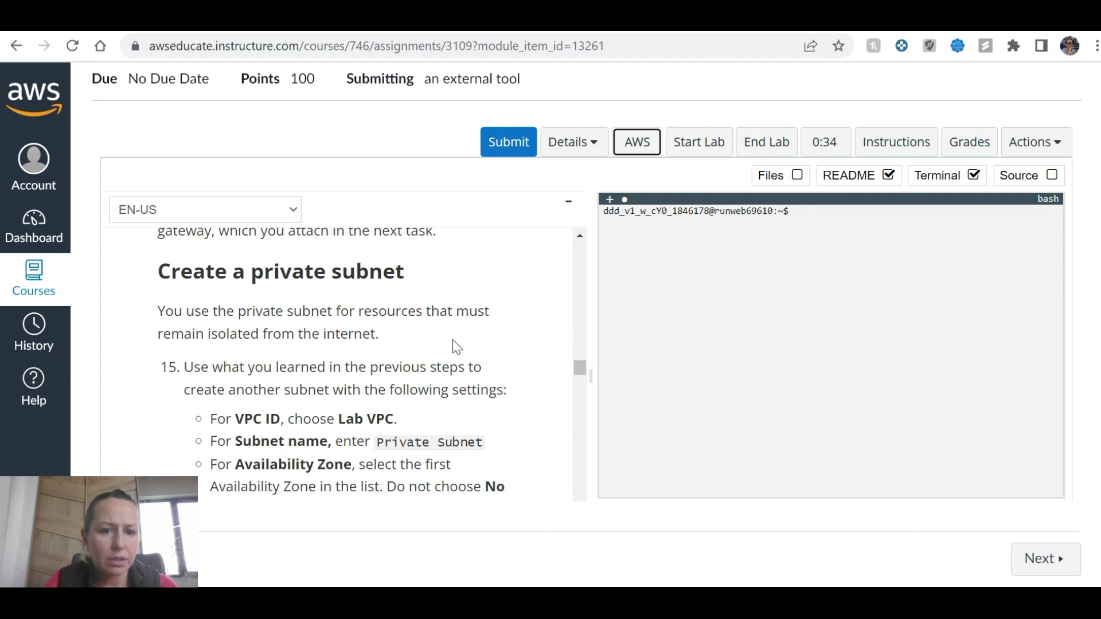
scroll(456, 347, down, 1)
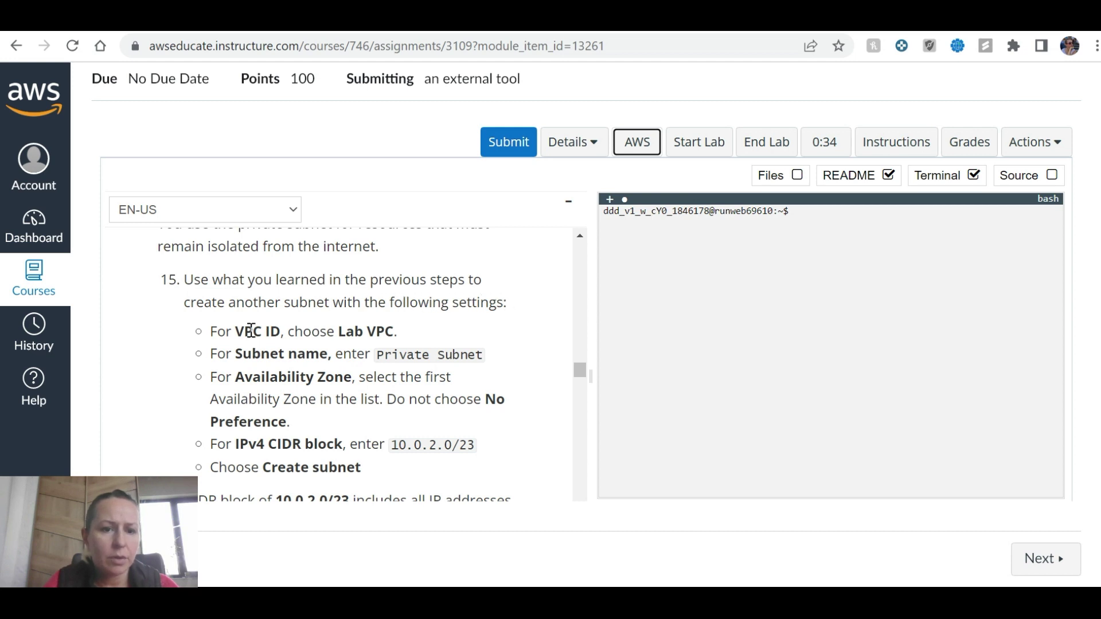
key(alt+Tab)
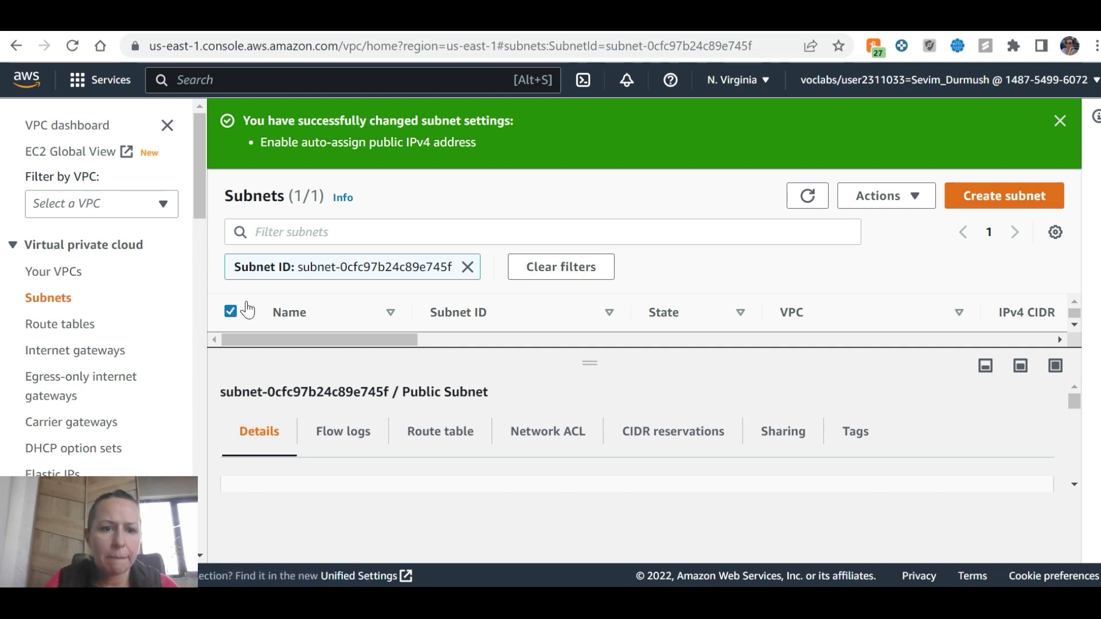
scroll(244, 311, down, 1)
click(232, 321)
click(1004, 202)
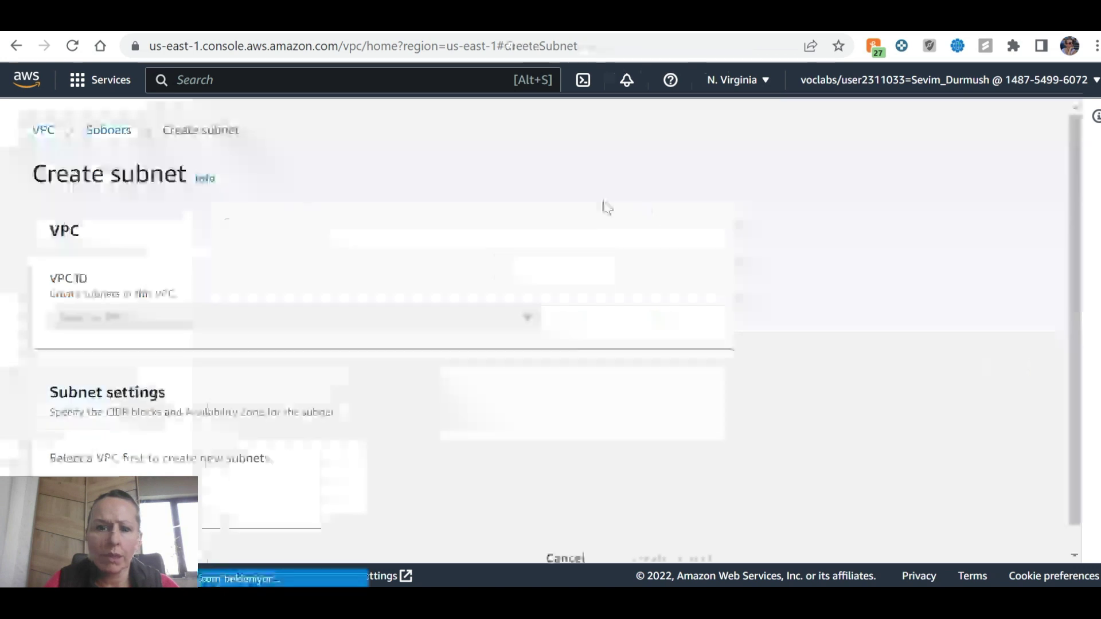
Step: Check the VPC required in lab step 15 and choose Lab VPC for the new subnet
click(192, 319)
key(ctrl+Tab)
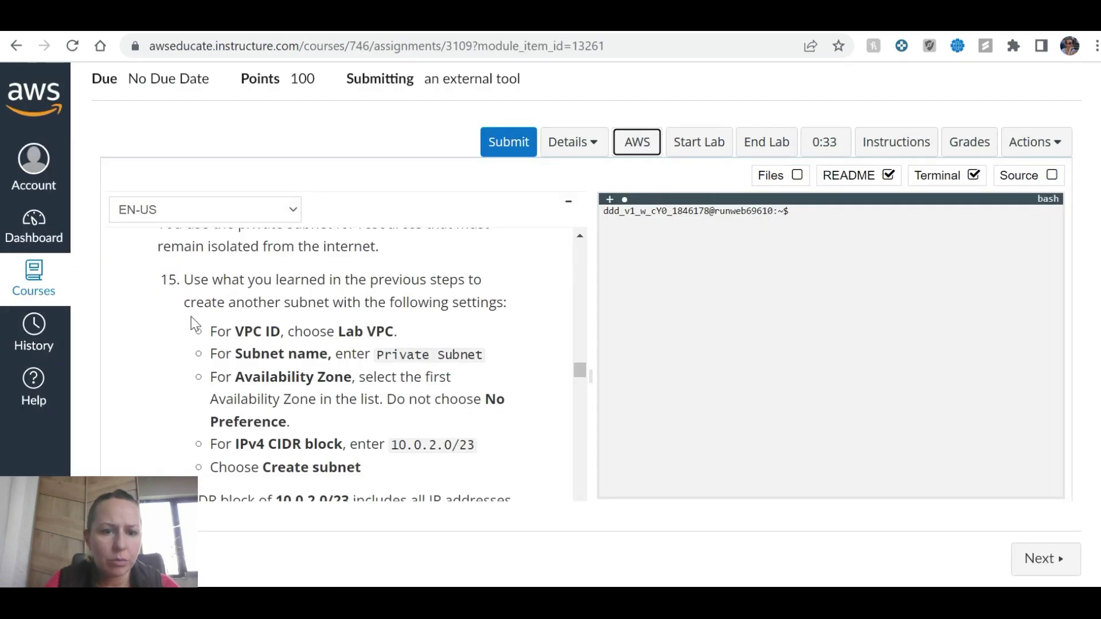
key(ctrl+Tab)
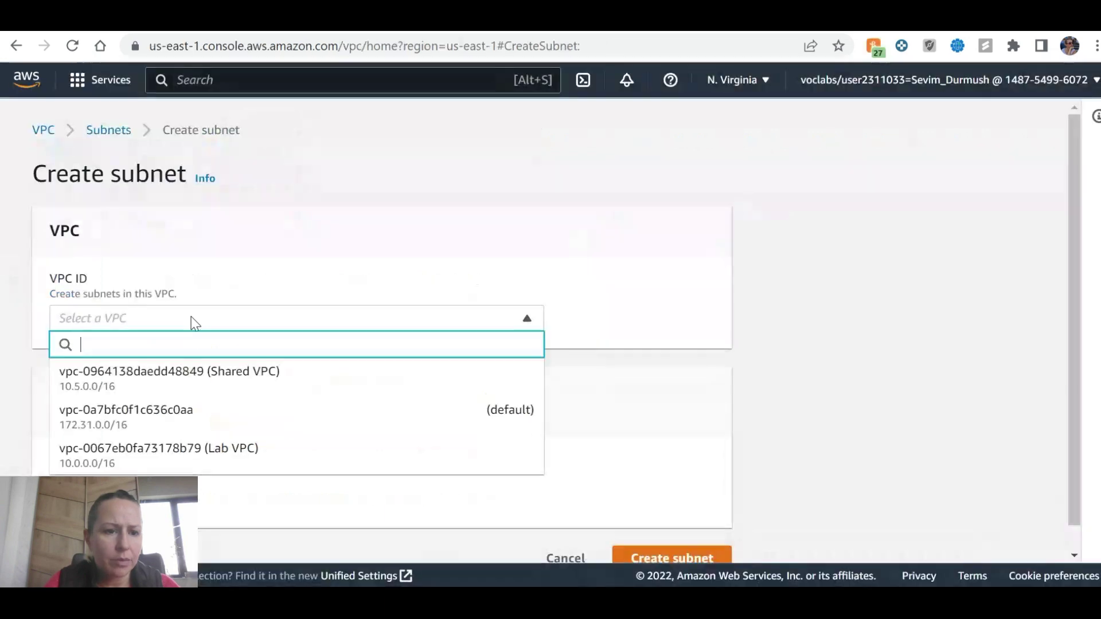
click(192, 459)
scroll(199, 351, down, 3)
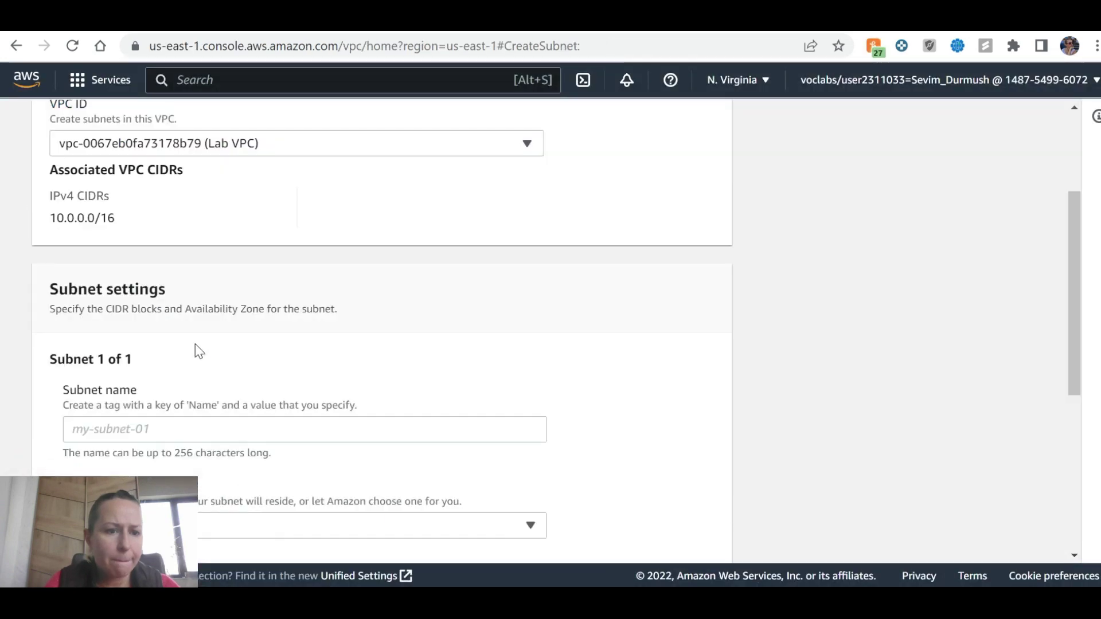
Step: Check the required name in lab step 15 and name the new subnet Private Subnet
key(ctrl+Tab)
key(ctrl+Tab)
click(174, 427)
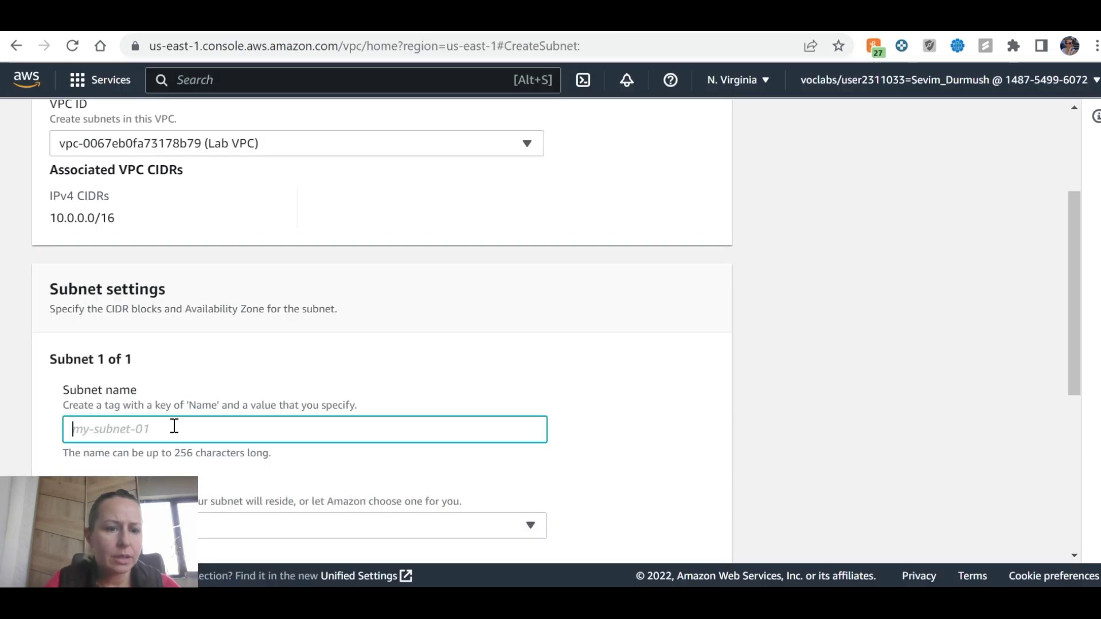
text(Priva)
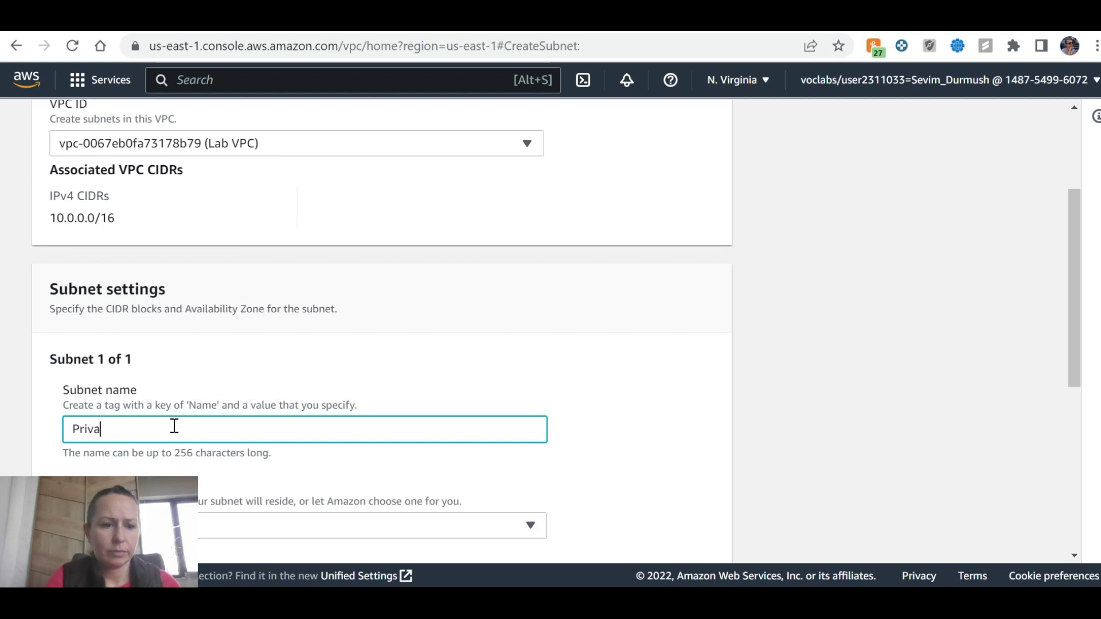
text(te Subnet)
Step: Check the zone instruction in lab step 15 and set the Availability Zone to US East (N. Virginia) / us-east-1a
key(ctrl+Tab)
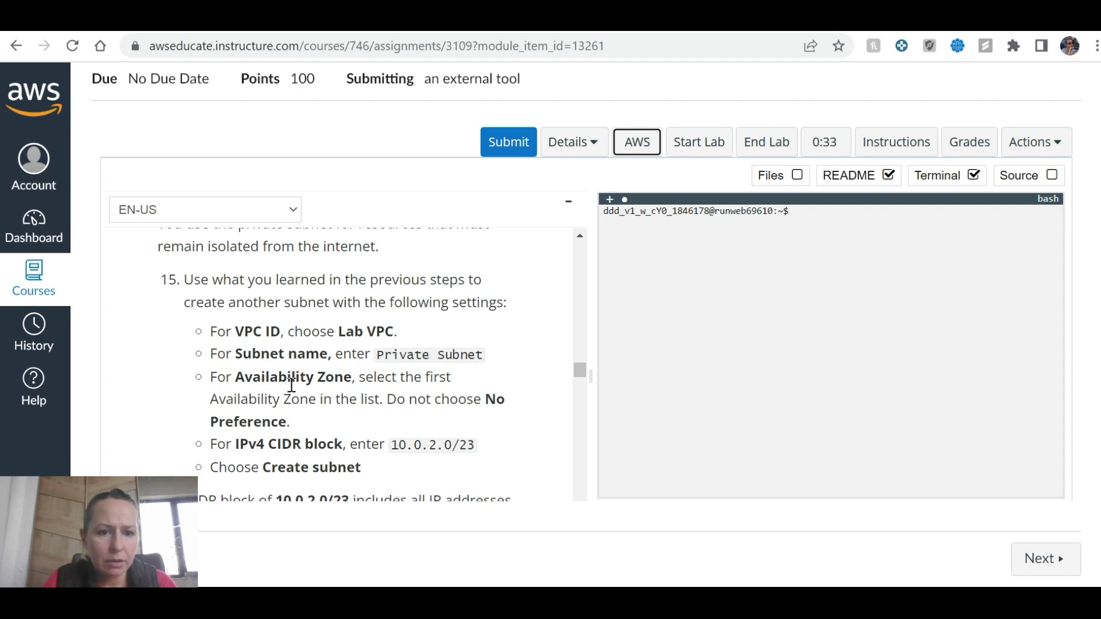
key(ctrl+shift+Tab)
scroll(241, 424, down, 3)
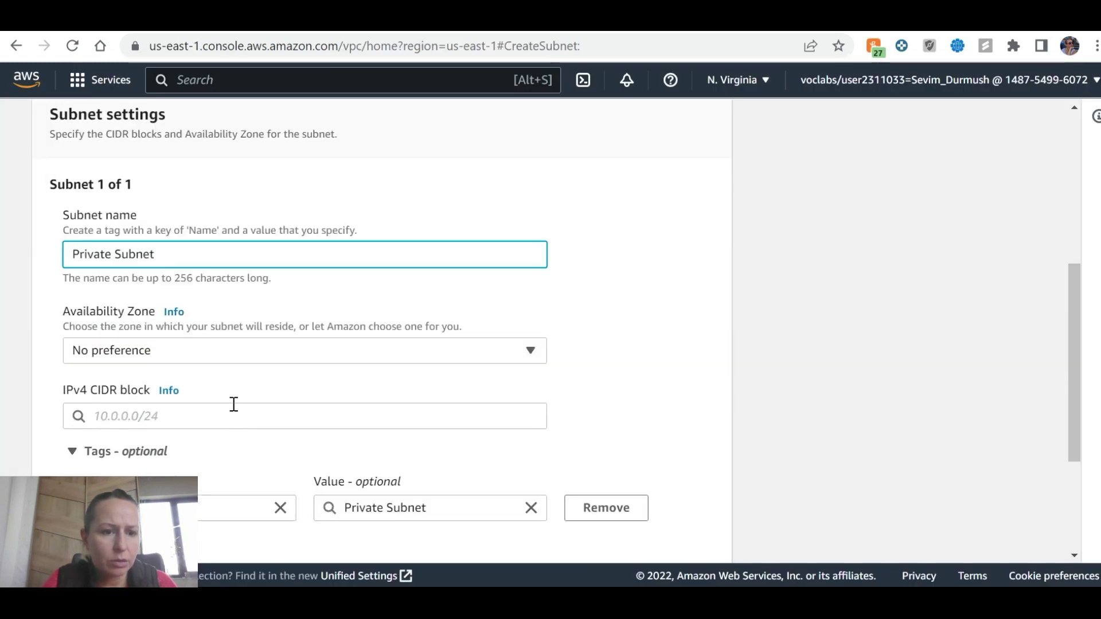
click(204, 353)
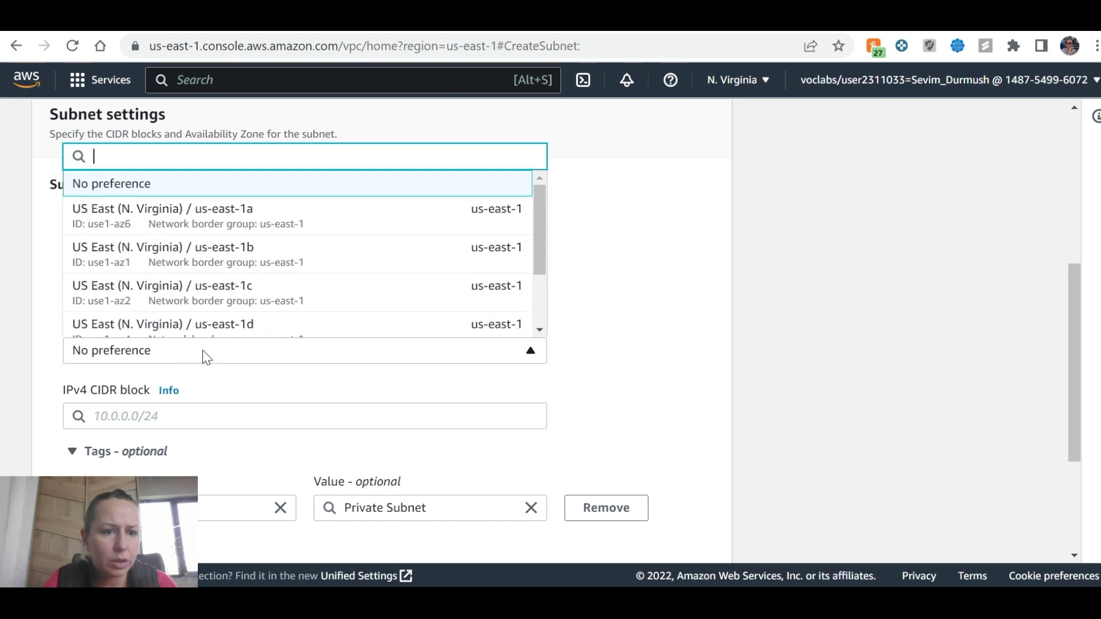
click(161, 213)
Step: Consult the address range in lab step 15 and enter 10.0.0.0/23 as the private subnet's IPv4 CIDR block
key(ctrl+Tab)
scroll(528, 338, down, 2)
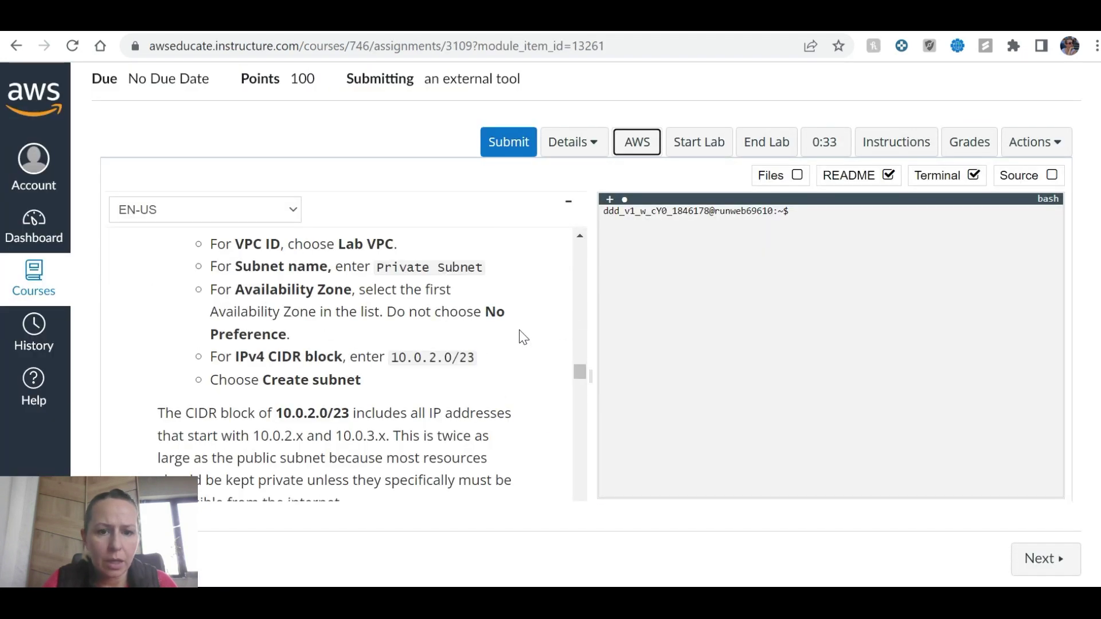
key(ctrl+Tab)
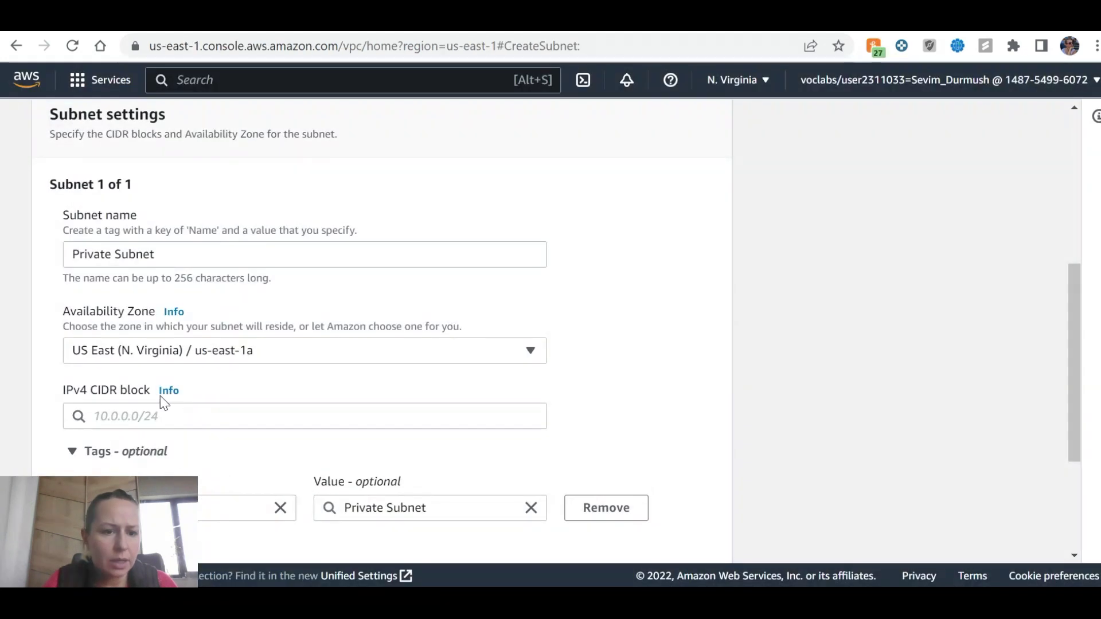
scroll(157, 392, down, 2)
click(177, 331)
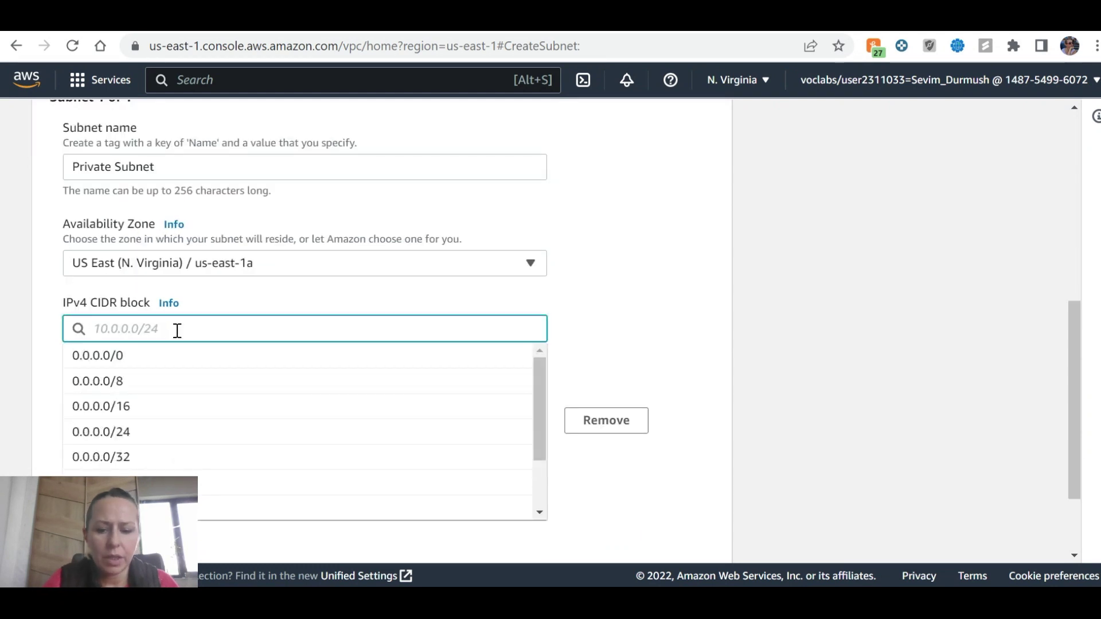
text(10.0)
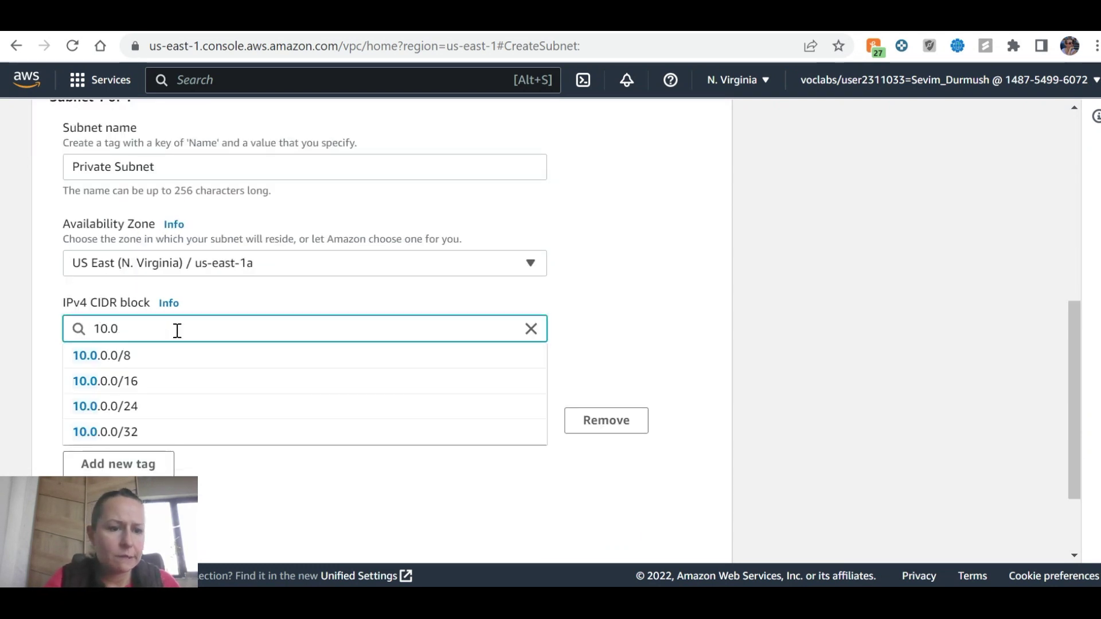
key(ctrl+shift+Tab)
key(ctrl+Tab)
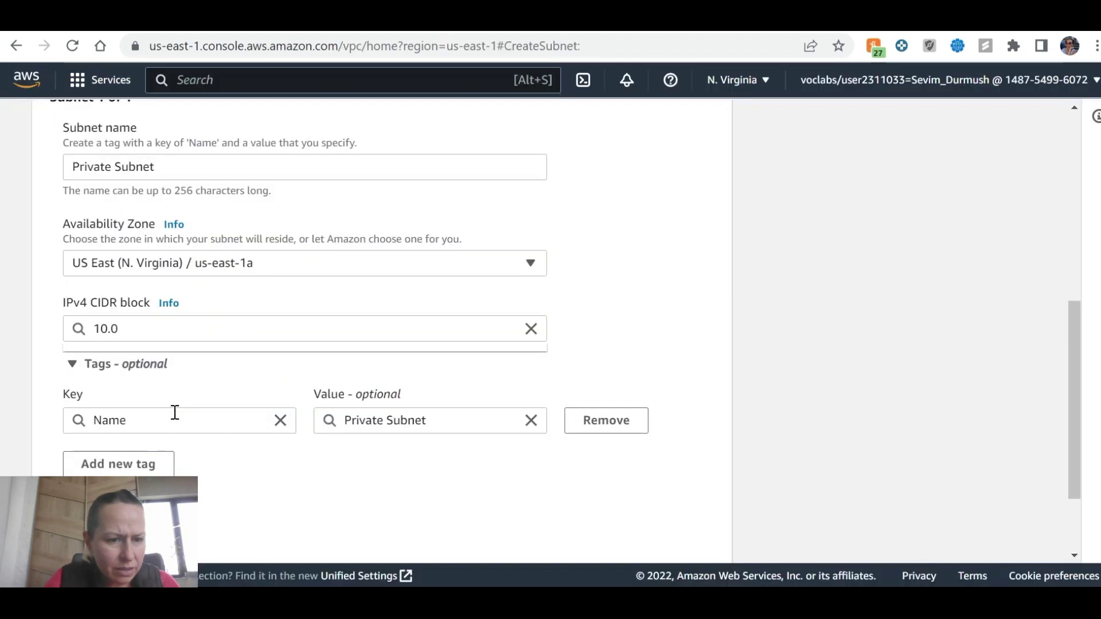
text(.0)
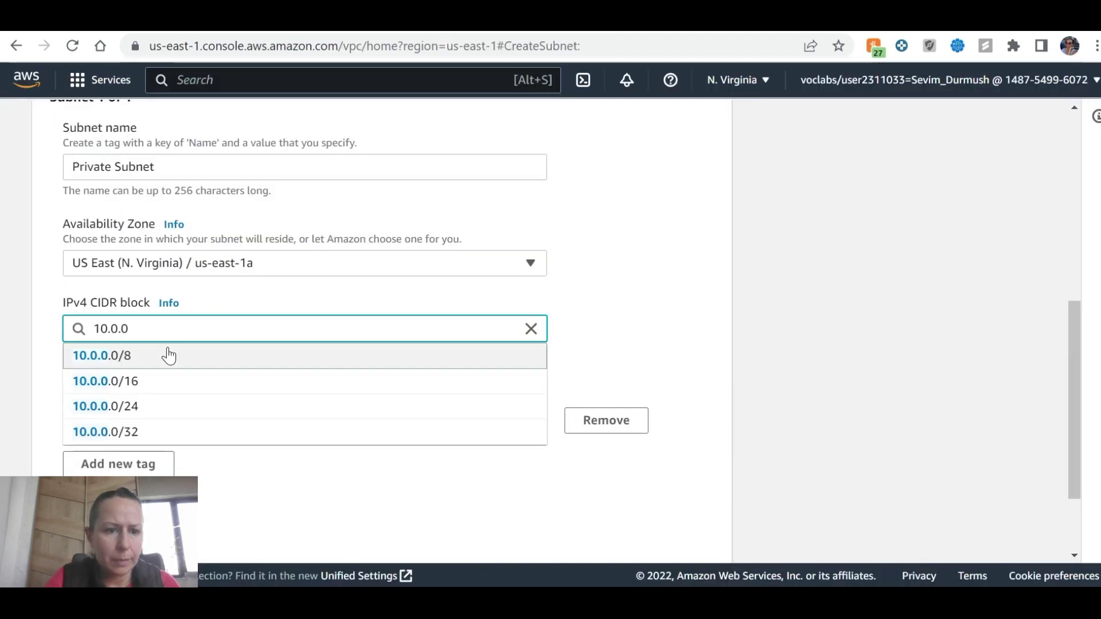
text(.0/)
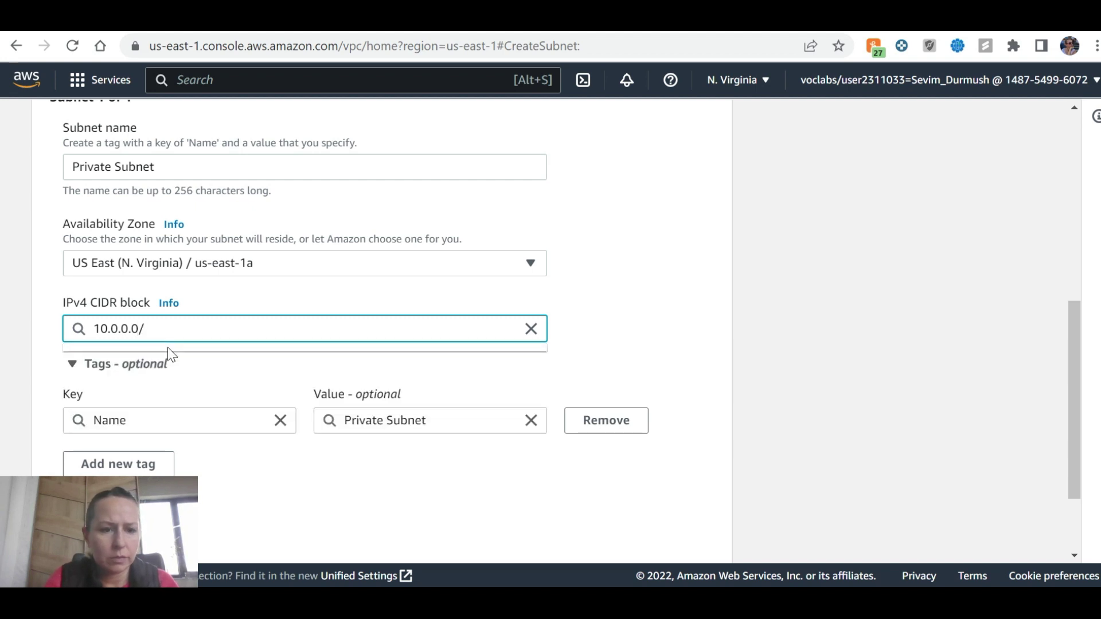
text(23)
click(133, 357)
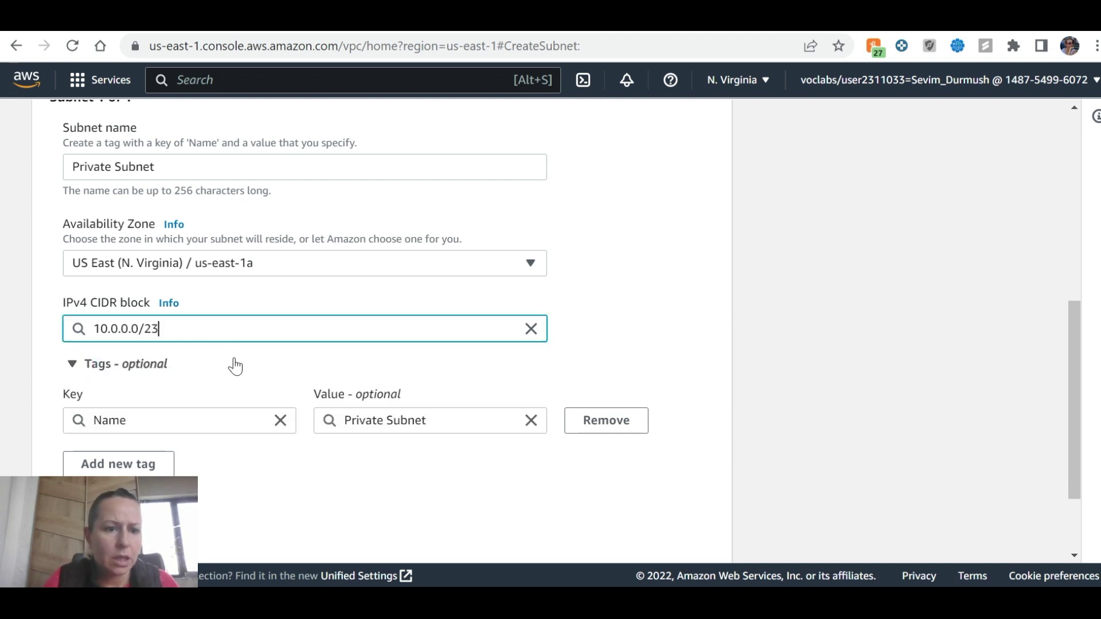
Step: Look at the lab instructions again and try to create the private subnet with the entered settings
key(ctrl+Tab)
key(ctrl+Tab)
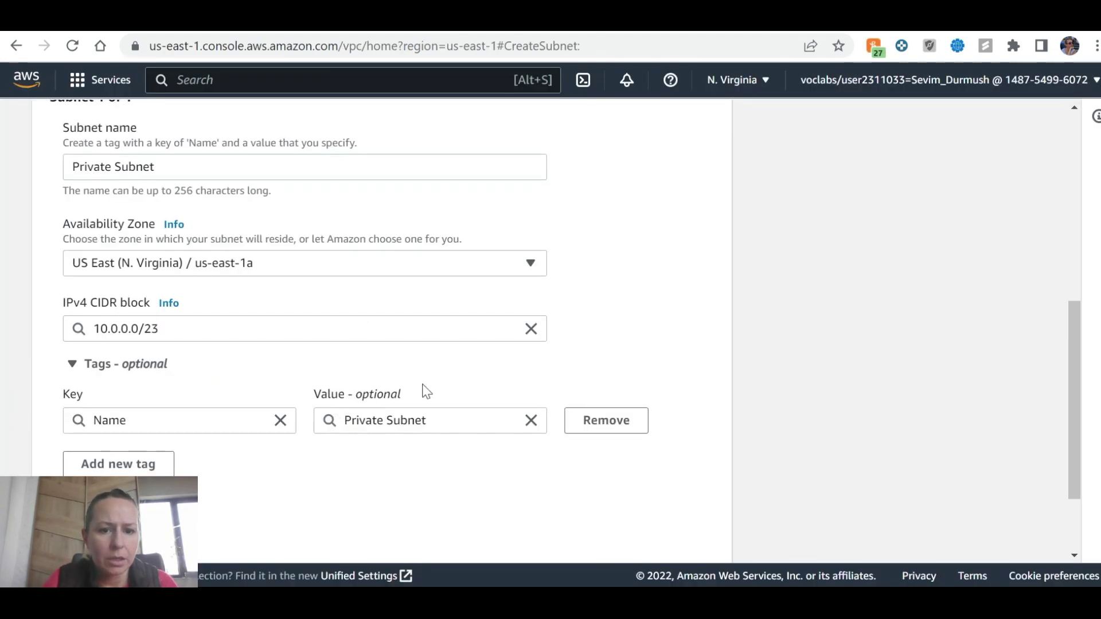
scroll(646, 417, down, 2)
click(696, 536)
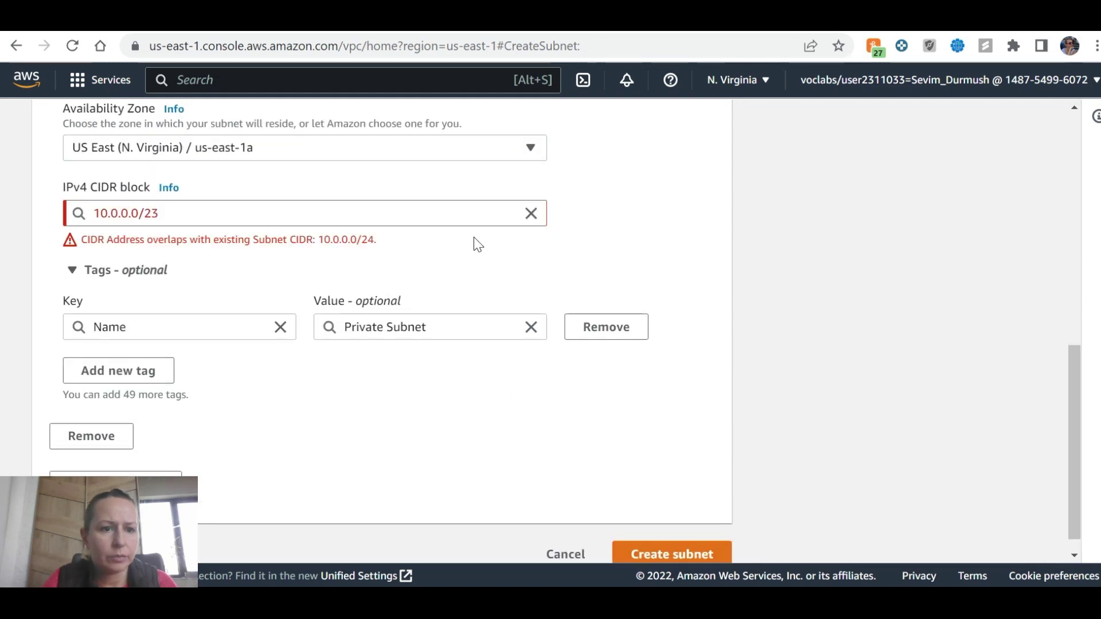
Step: Recheck the address range in lab step 15, correct the IPv4 CIDR block to 10.0.2.0/23 and create the private subnet
key(ctrl+Tab)
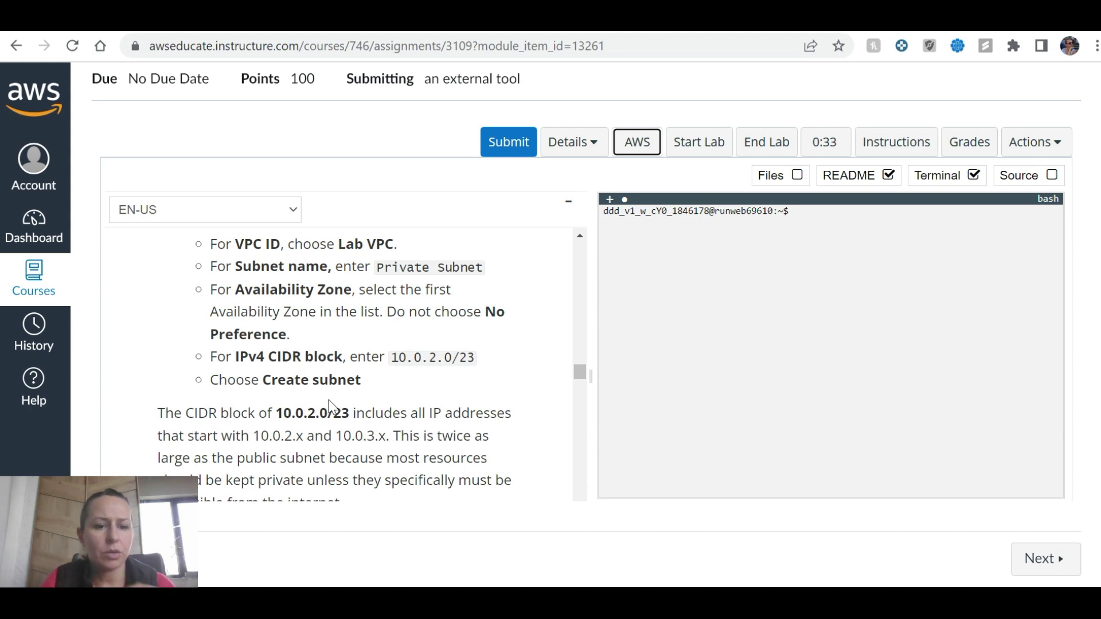
key(ctrl+Tab)
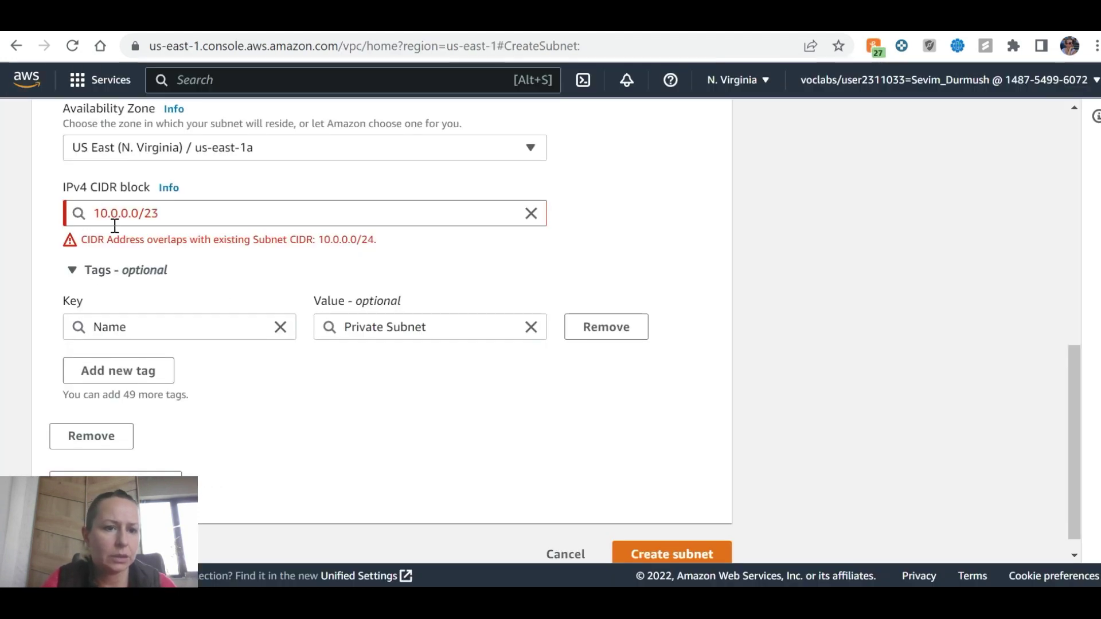
click(128, 213)
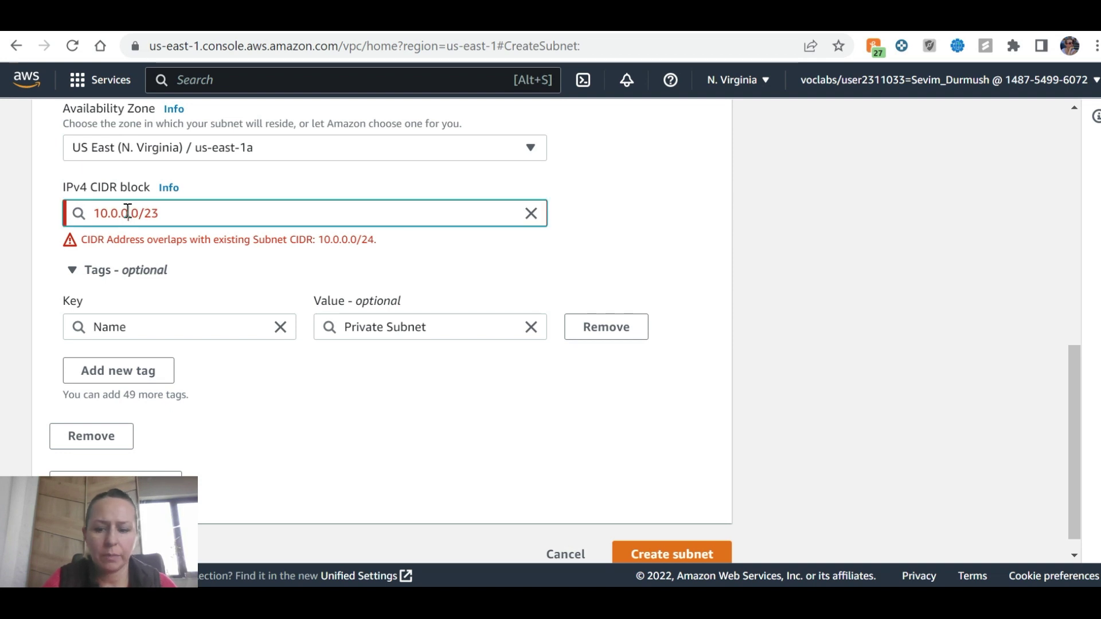
key(BackSpace)
text(2)
click(155, 251)
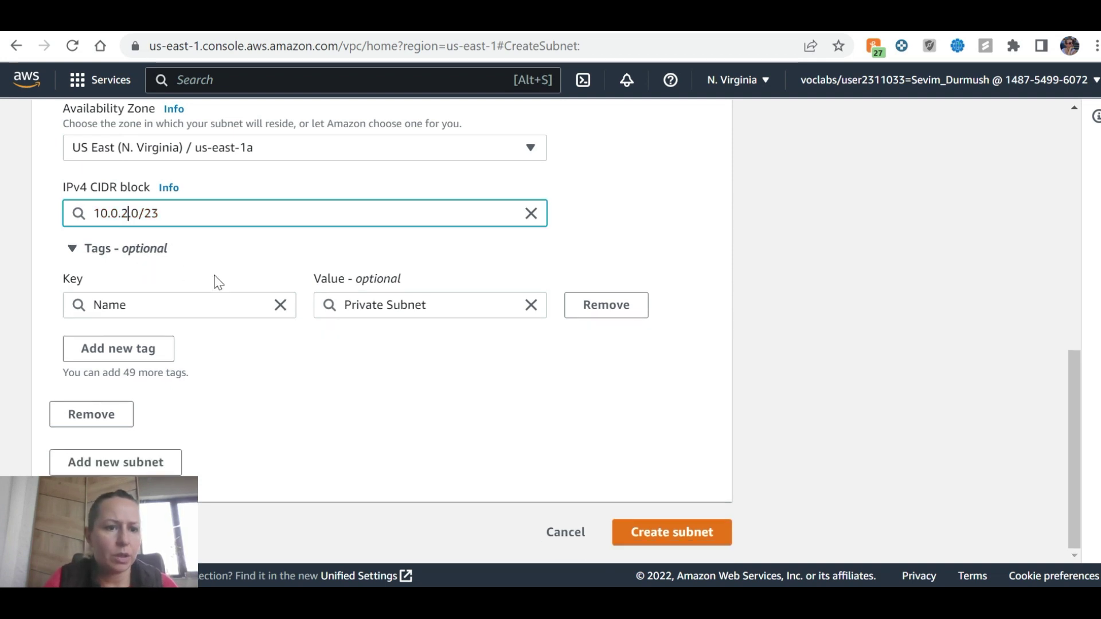
click(699, 538)
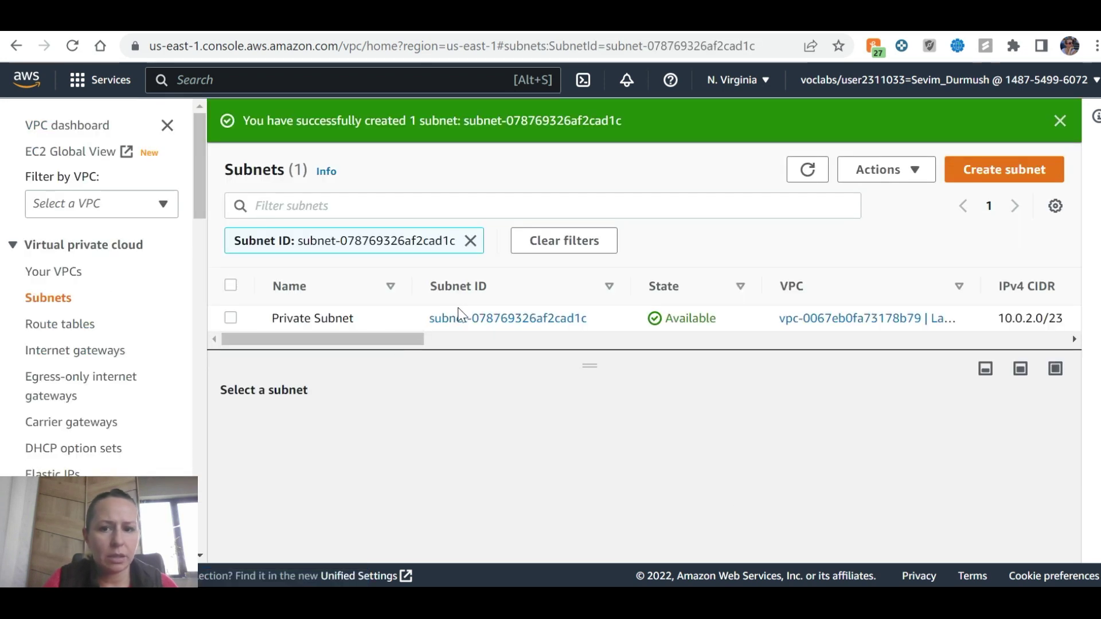
Step: Read the lab notes on the private subnet's CIDR block and the introduction to Task 3 on creating an internet gateway
key(ctrl+Tab)
scroll(428, 347, down, 3)
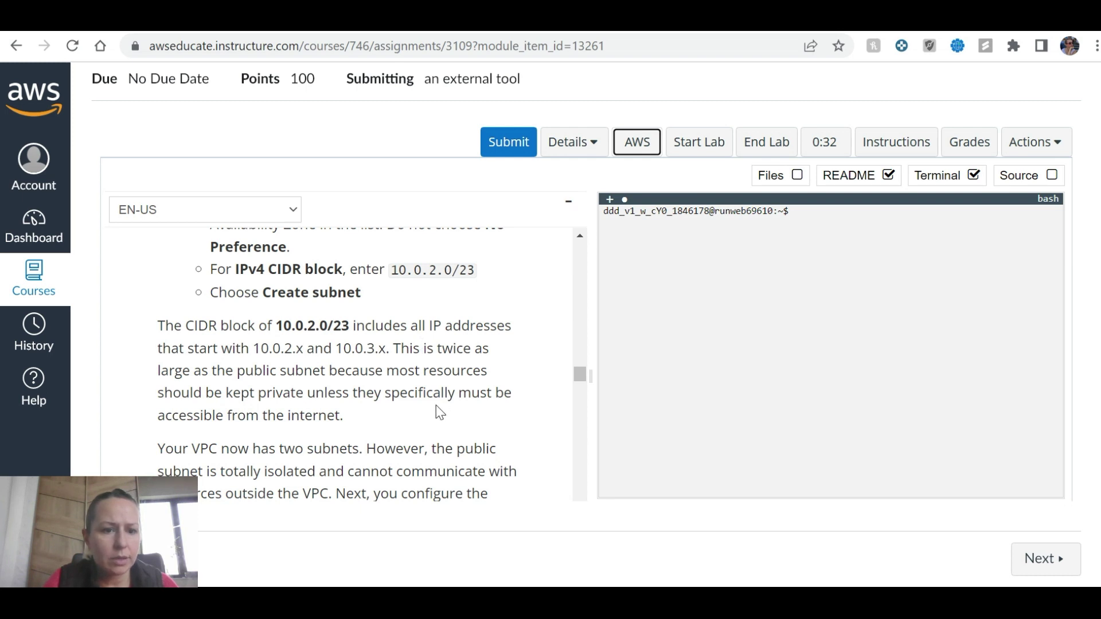
scroll(394, 414, down, 3)
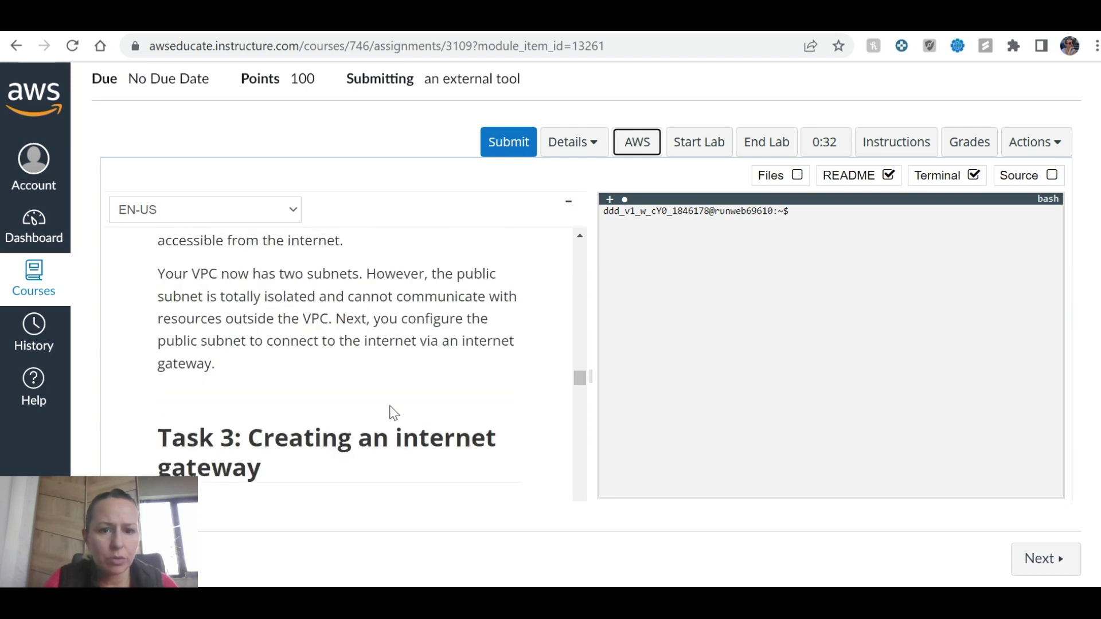
scroll(394, 414, up, 2)
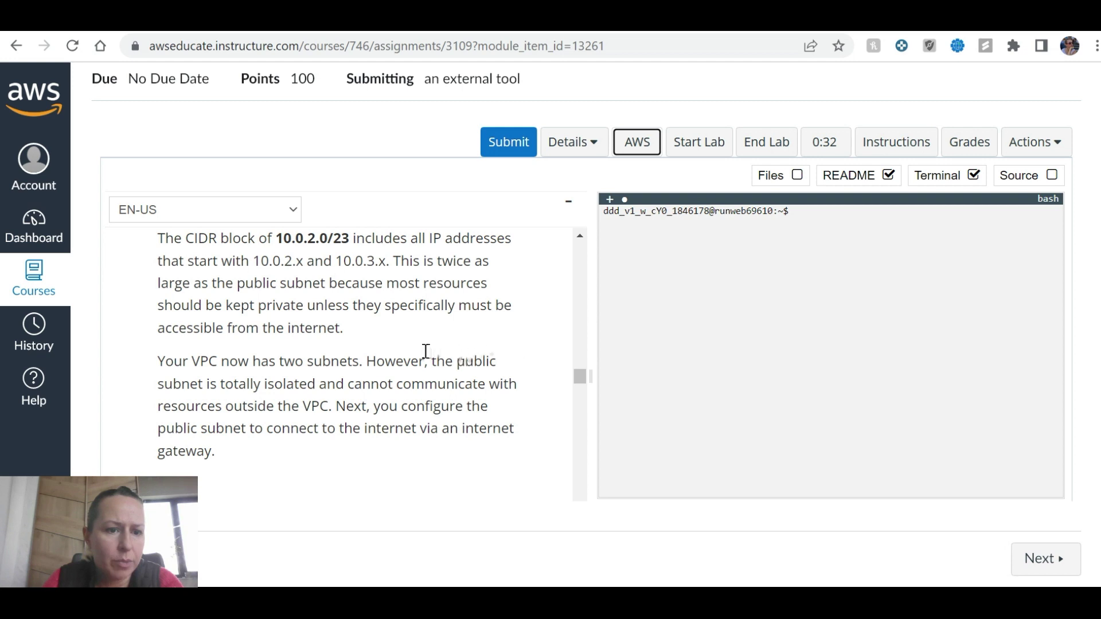
scroll(414, 338, down, 3)
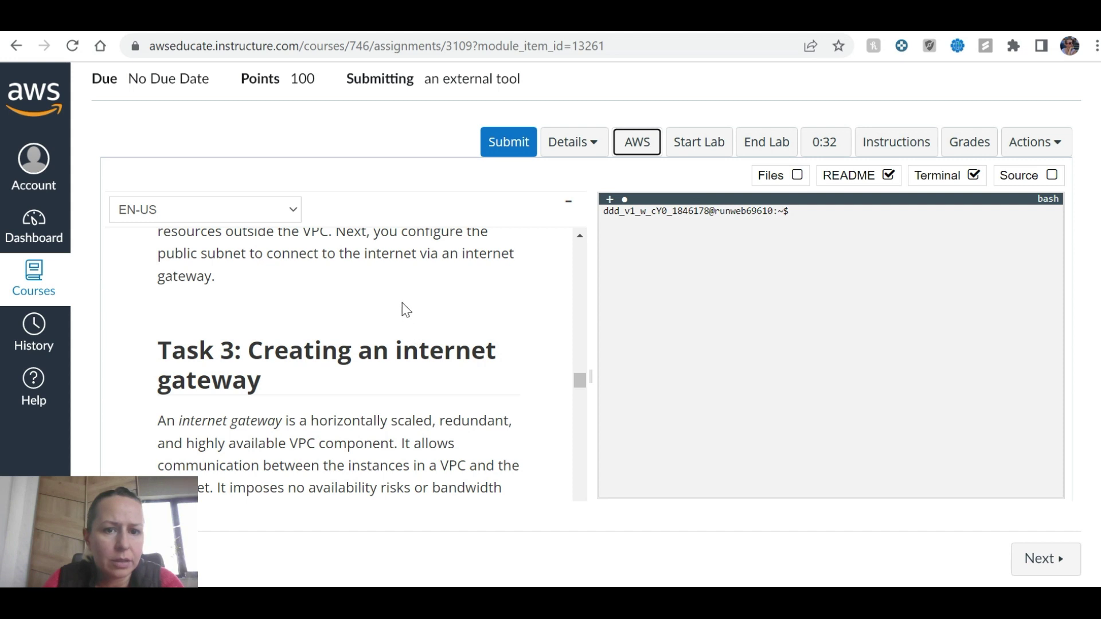
scroll(404, 302, down, 2)
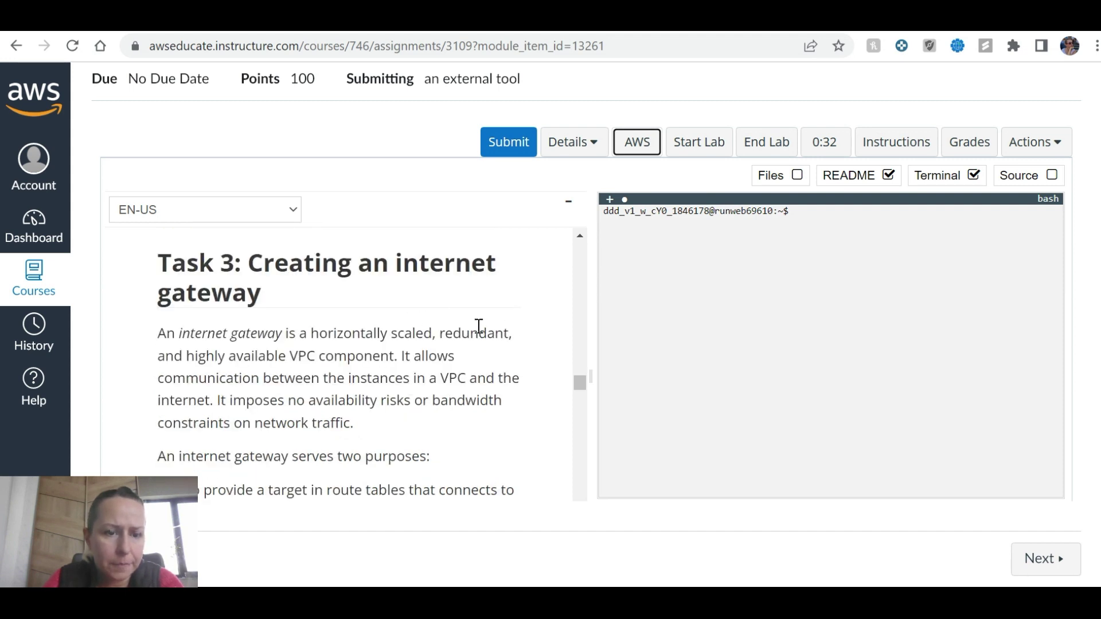
scroll(457, 353, down, 4)
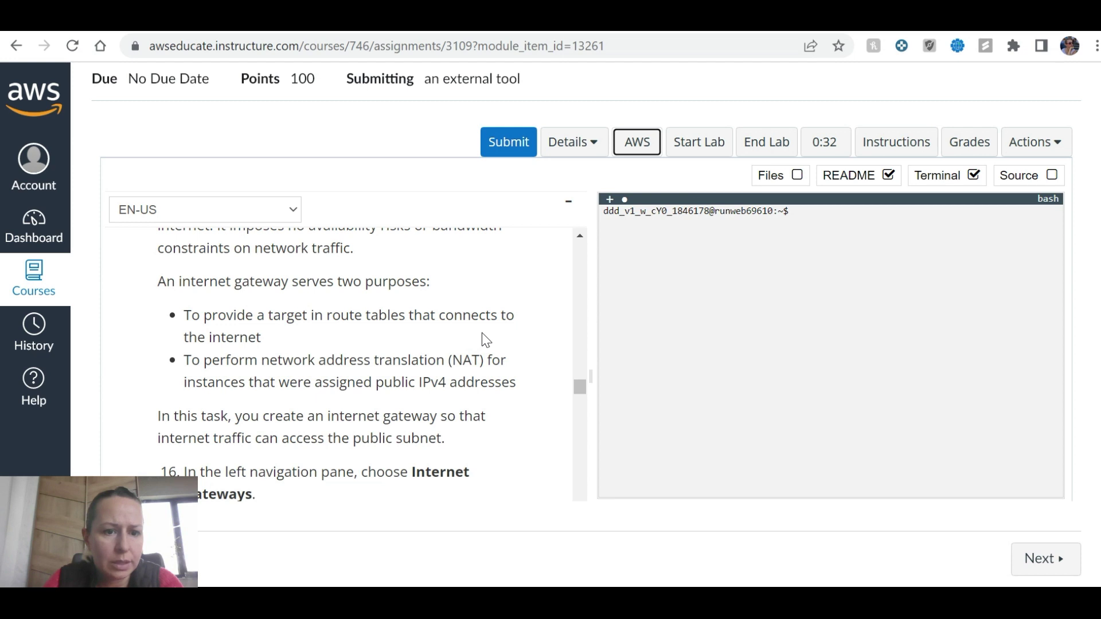
scroll(482, 334, down, 2)
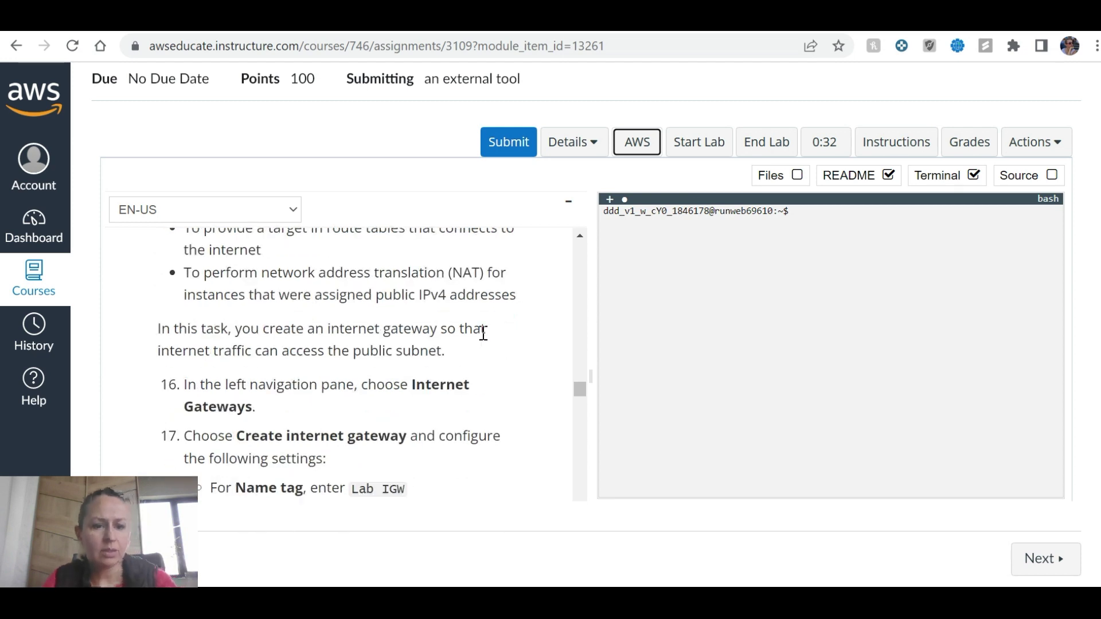
Step: Return to the VPC console and open the list of internet gateways, as lab step 16 asks
key(ctrl+Tab)
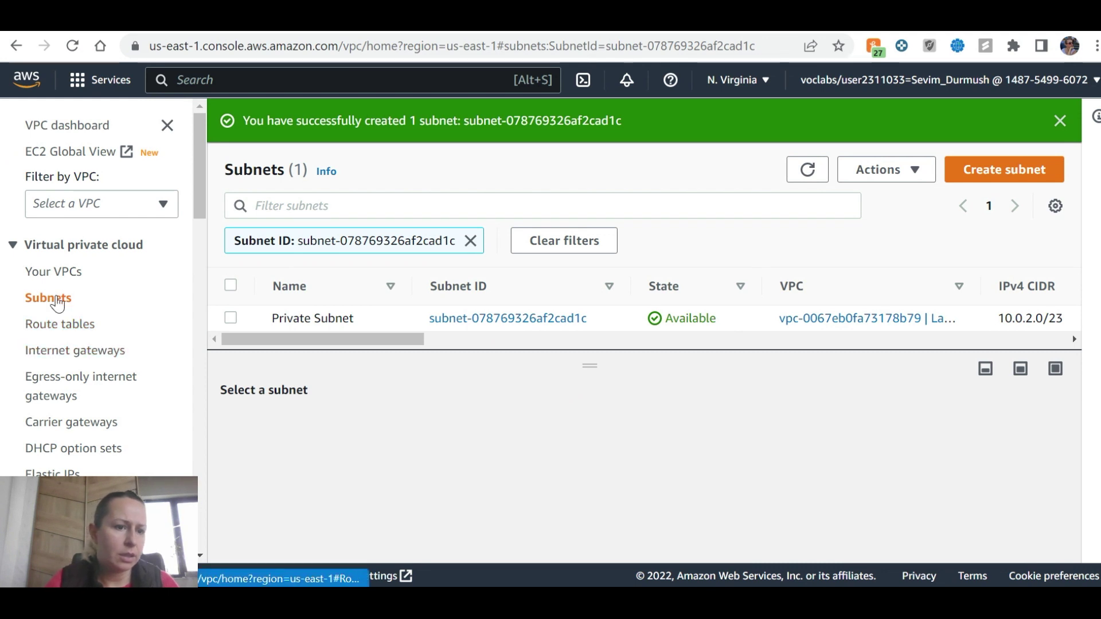
scroll(66, 307, down, 4)
scroll(68, 313, down, 7)
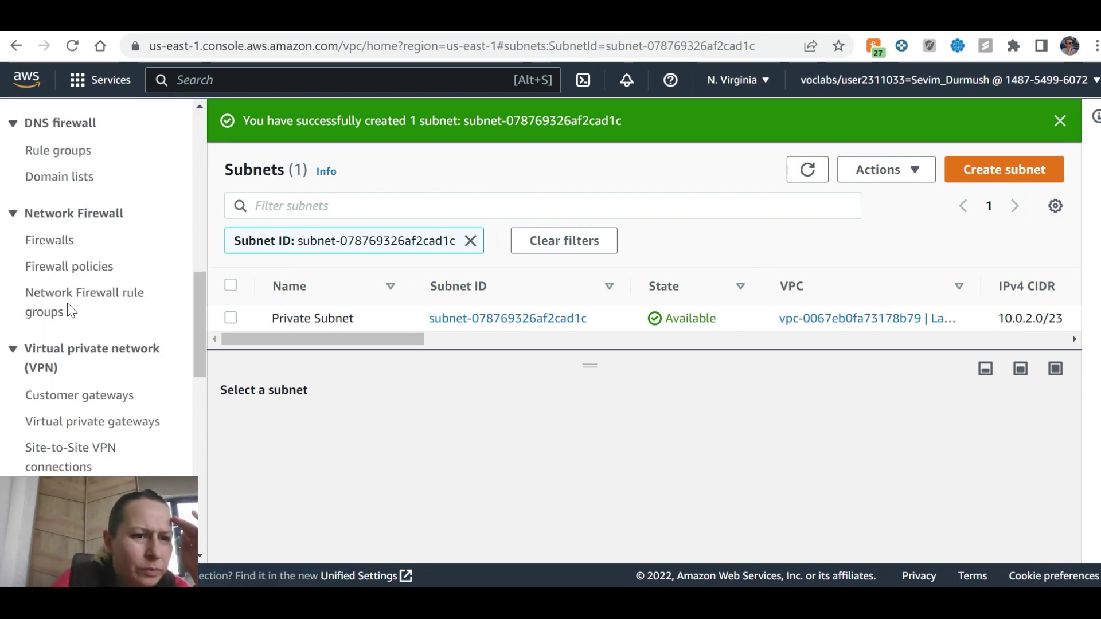
scroll(68, 313, up, 7)
scroll(68, 312, up, 3)
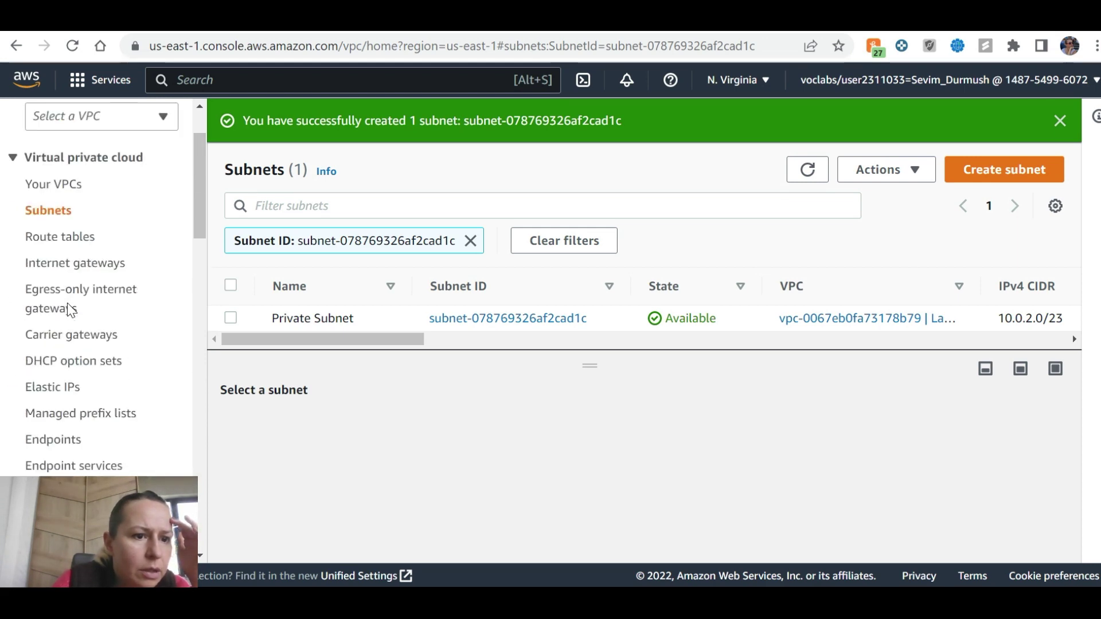
click(75, 262)
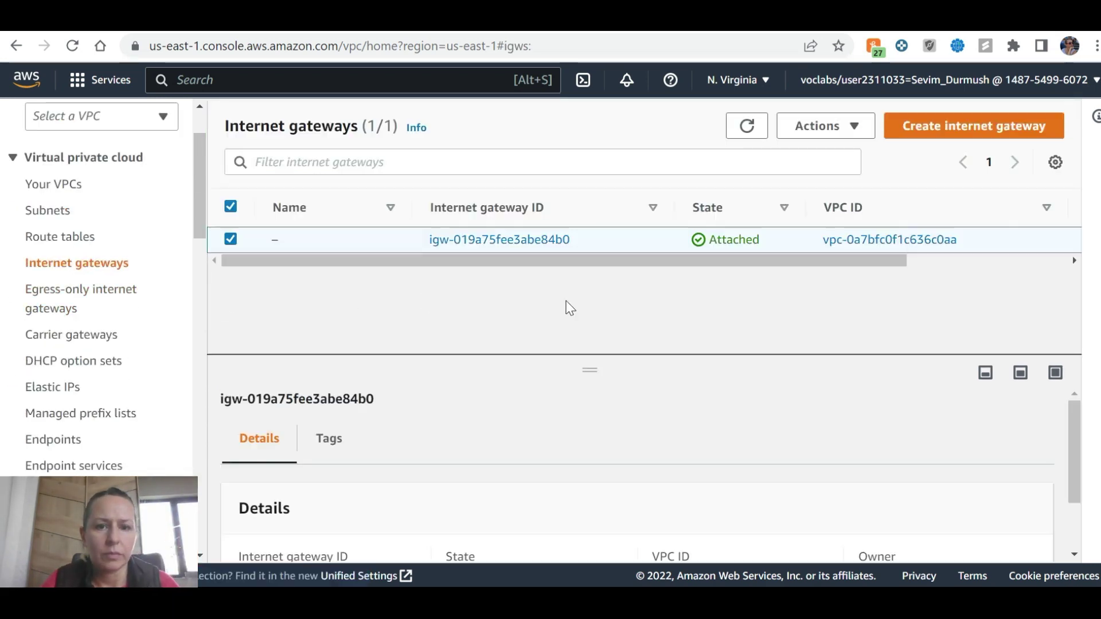
Step: Consult lab step 17 and start a new internet gateway with the name tag Lab IGW
key(ctrl+Tab)
scroll(330, 418, down, 2)
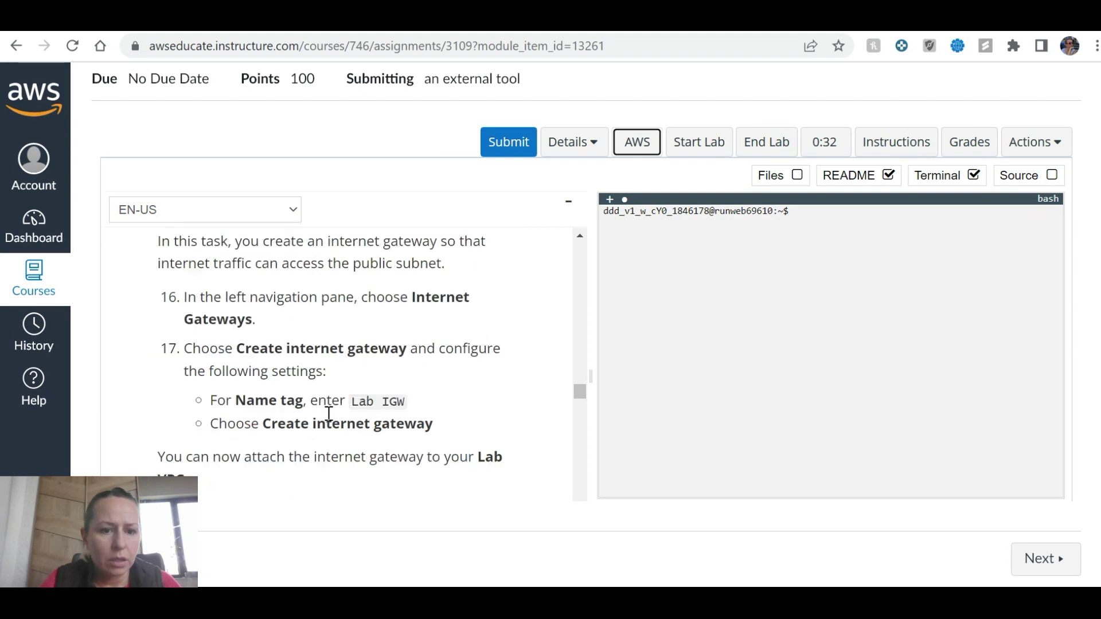
key(ctrl+Tab)
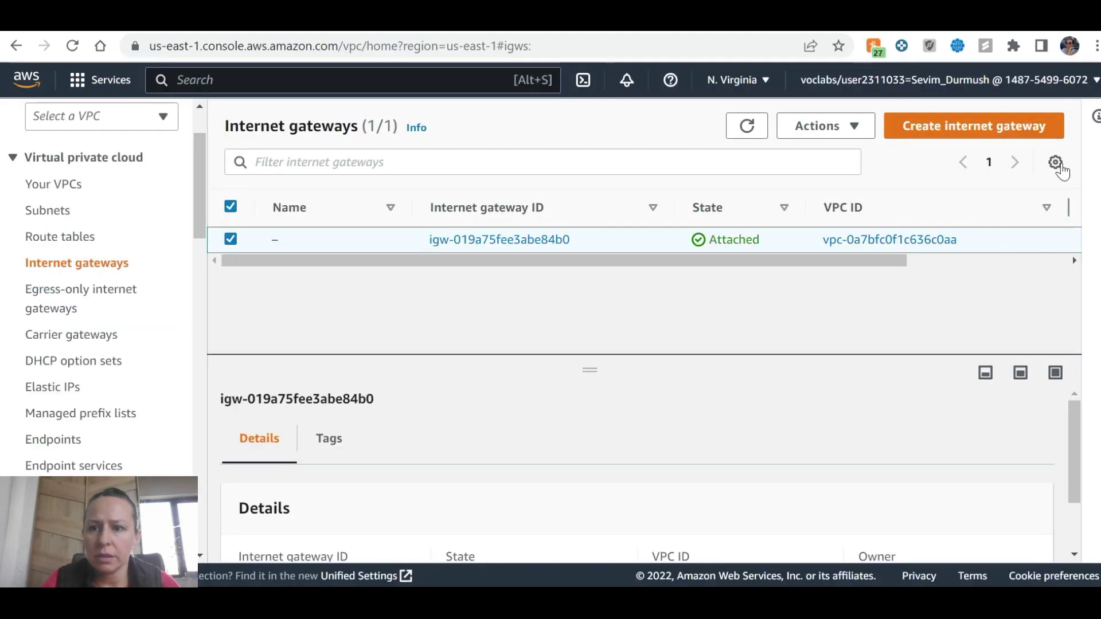
click(979, 124)
click(186, 357)
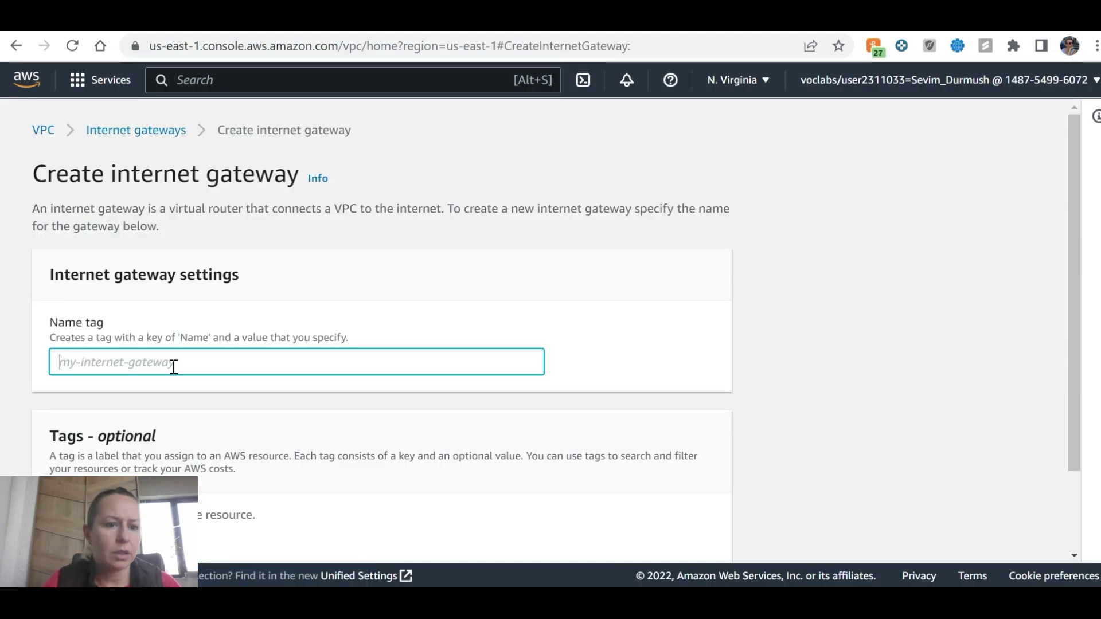
key(ctrl+Tab)
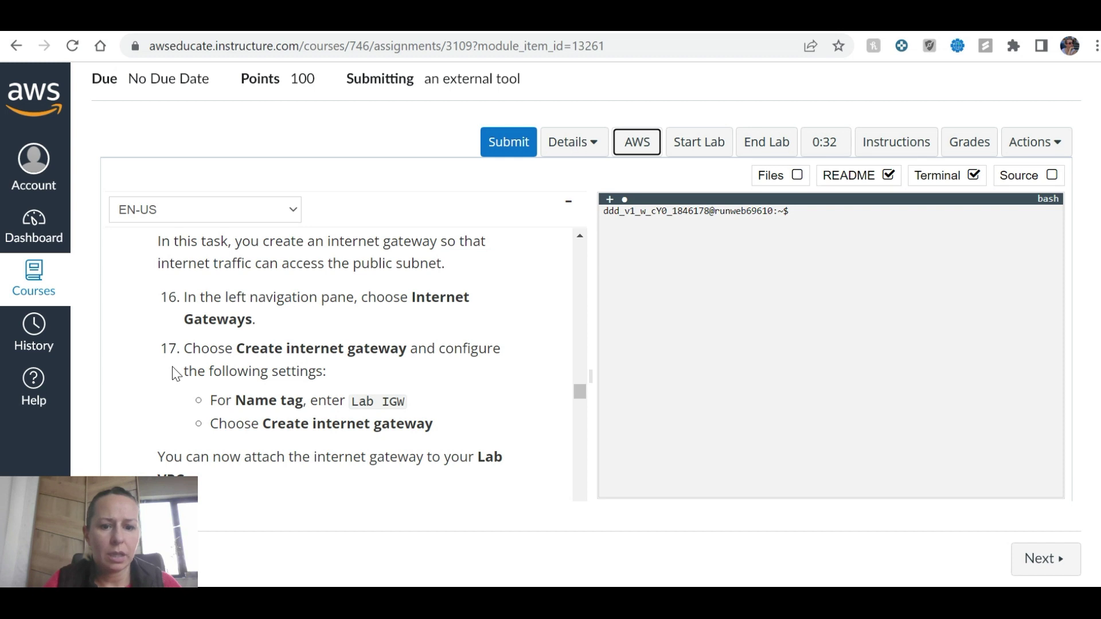
key(ctrl+Tab)
text(Lab )
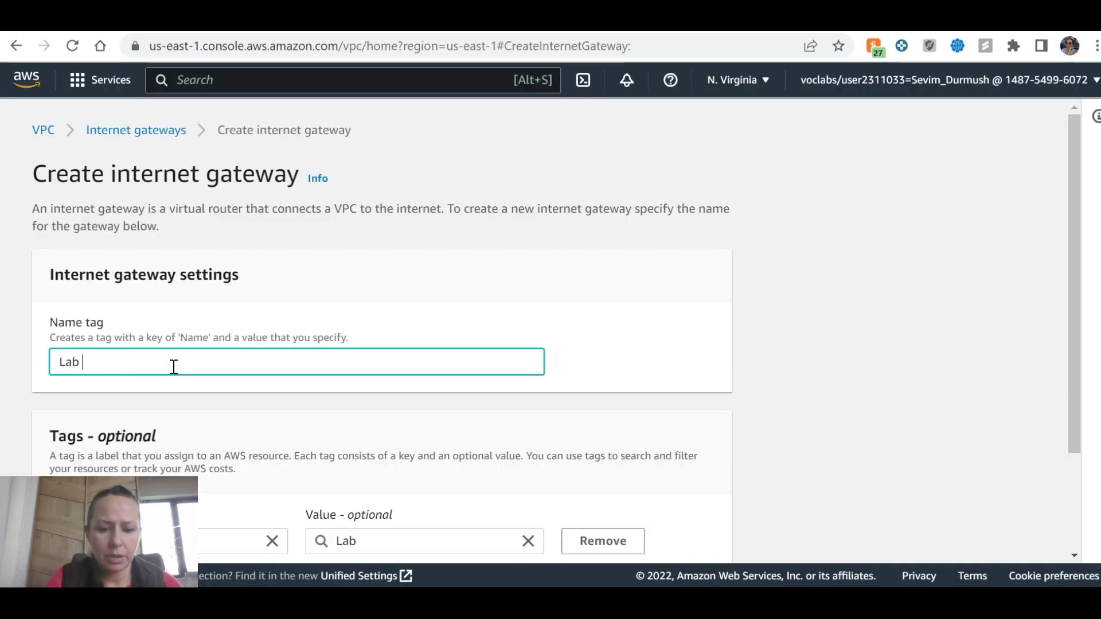
text(IGW)
Step: Recheck the name tag in lab step 17 and create the Lab IGW internet gateway
key(ctrl+Tab)
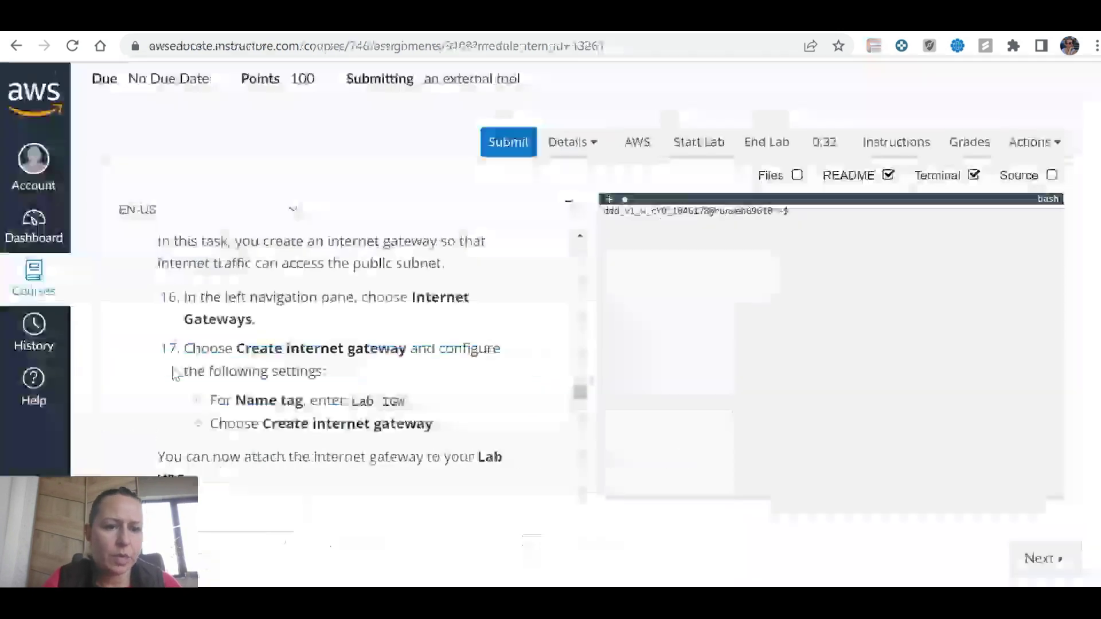
key(ctrl+Tab)
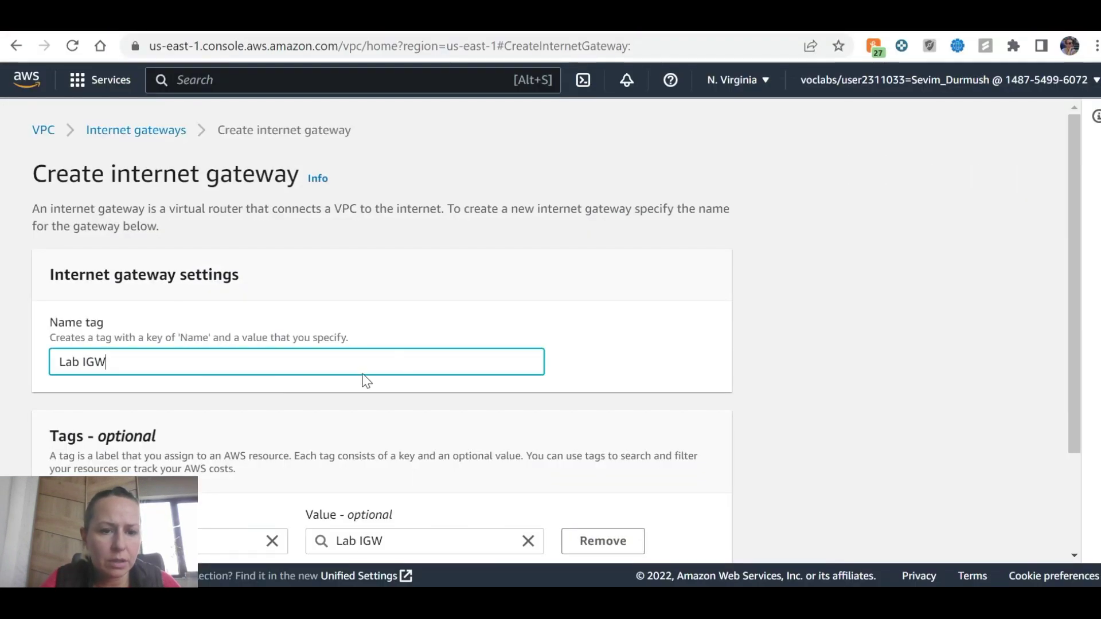
scroll(602, 364, down, 2)
click(654, 533)
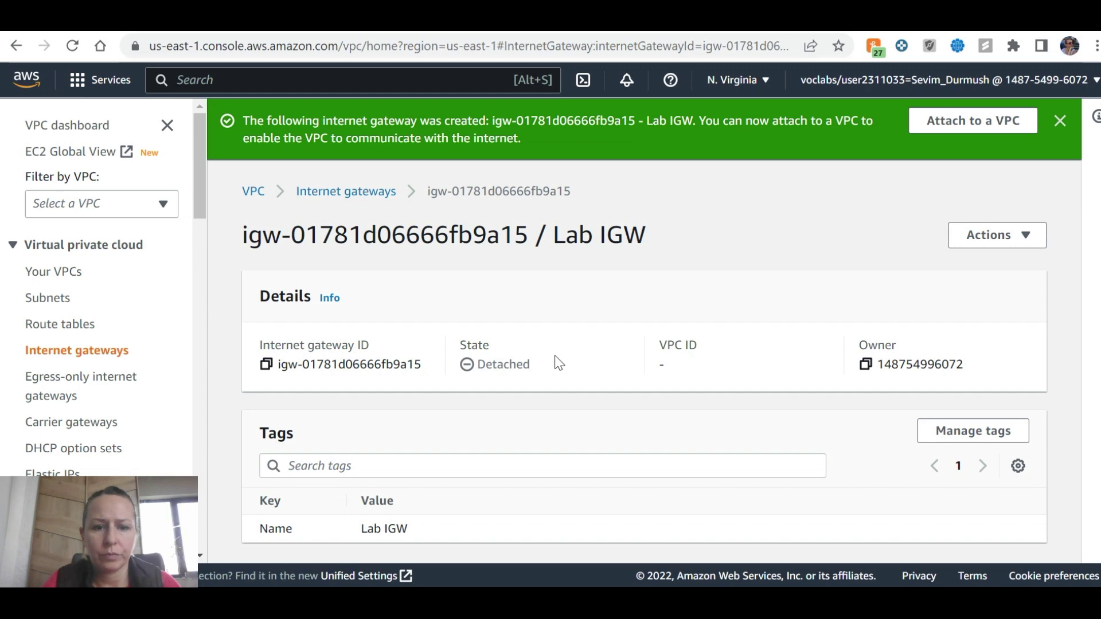
Step: Consult lab step 18, start attaching Lab IGW to a VPC and select Lab VPC from the available VPCs
key(ctrl+Tab)
scroll(530, 351, down, 3)
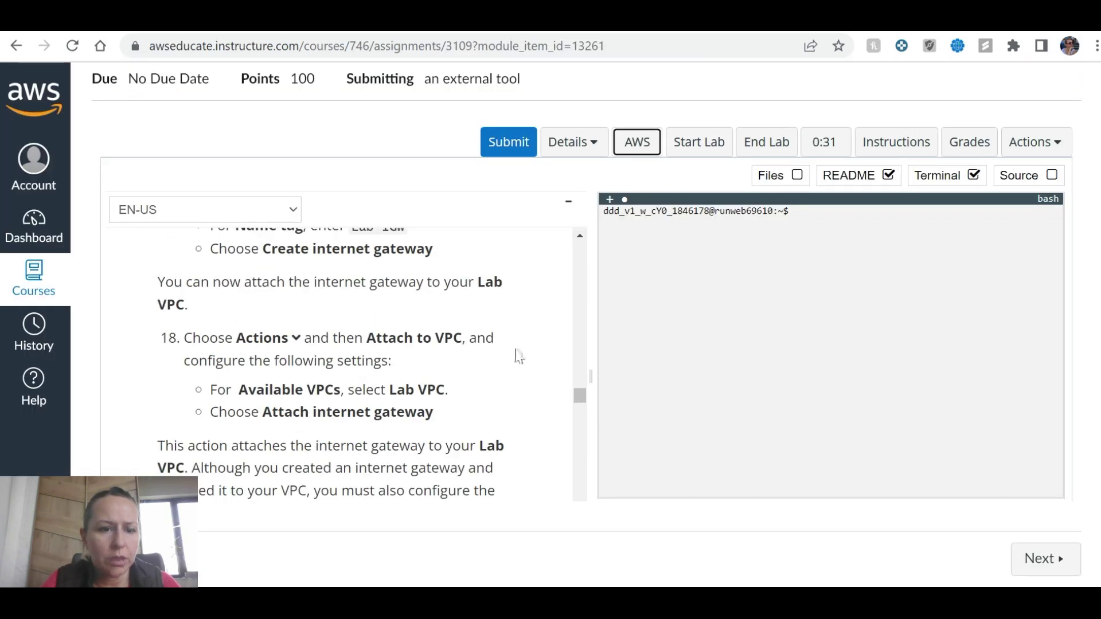
key(ctrl+shift+Tab)
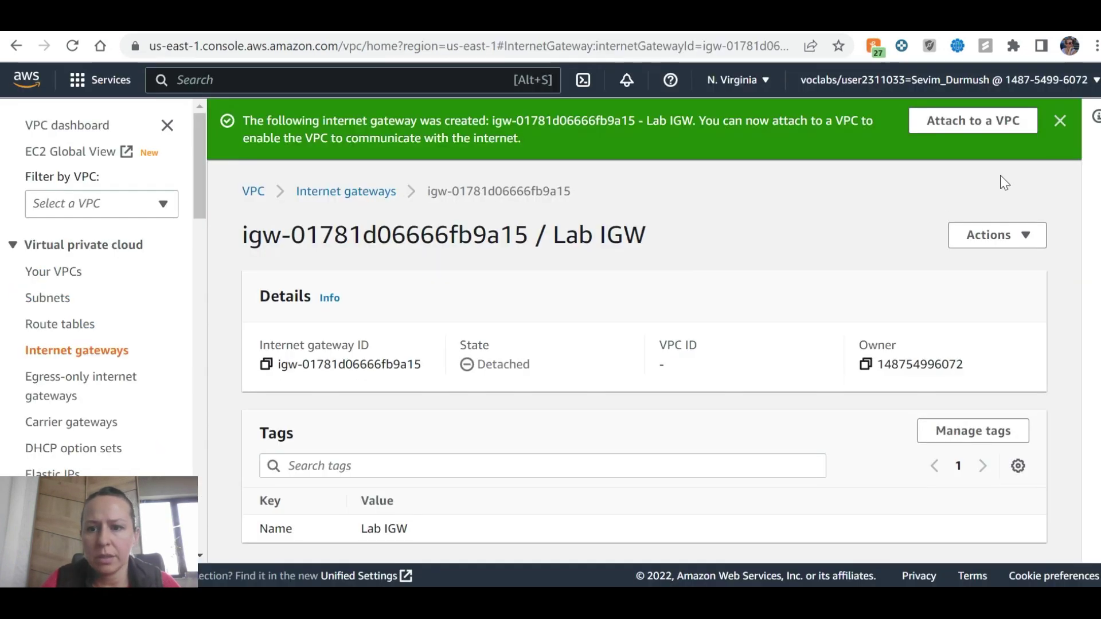
click(998, 235)
click(991, 265)
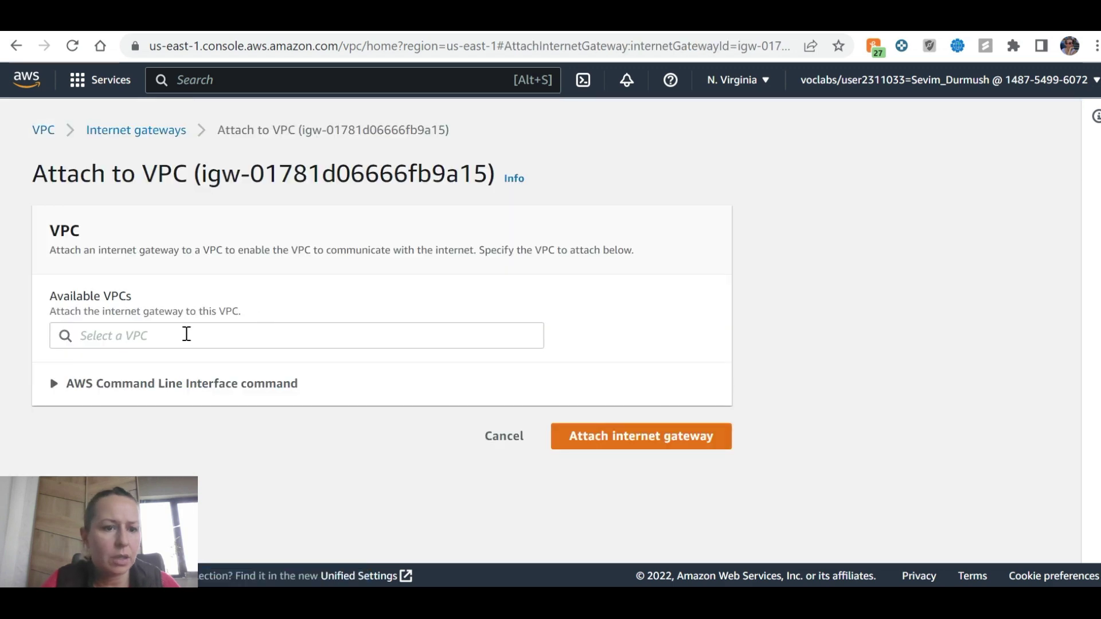
click(185, 335)
click(235, 390)
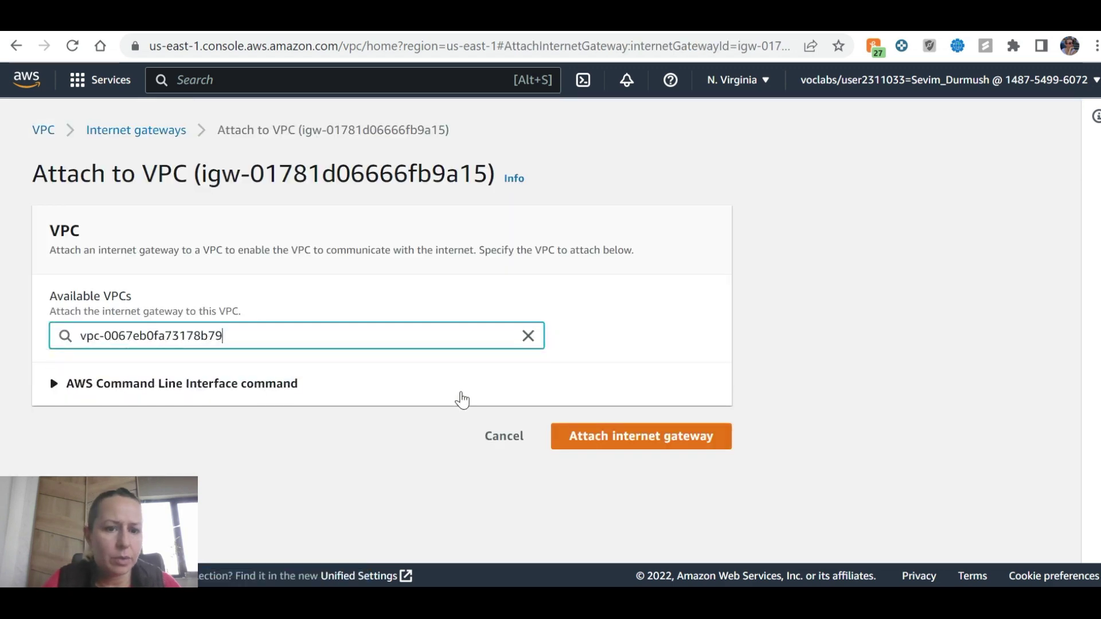
Step: Review the rest of lab step 18 and attach the internet gateway to the selected VPC
key(ctrl+Tab)
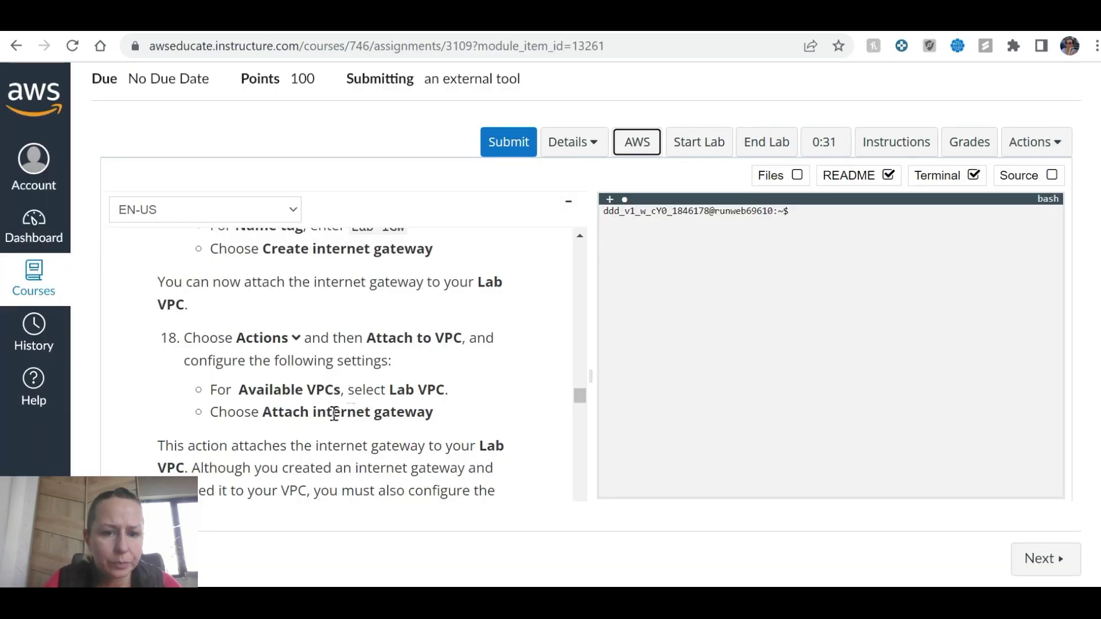
scroll(347, 412, down, 1)
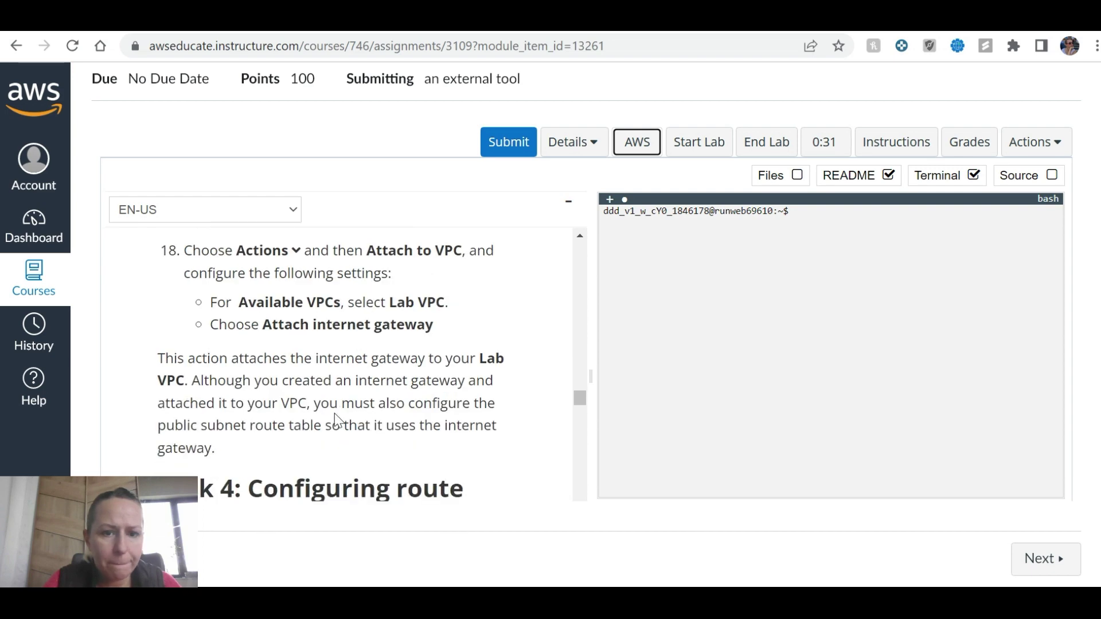
scroll(335, 420, down, 3)
key(ctrl+shift+Tab)
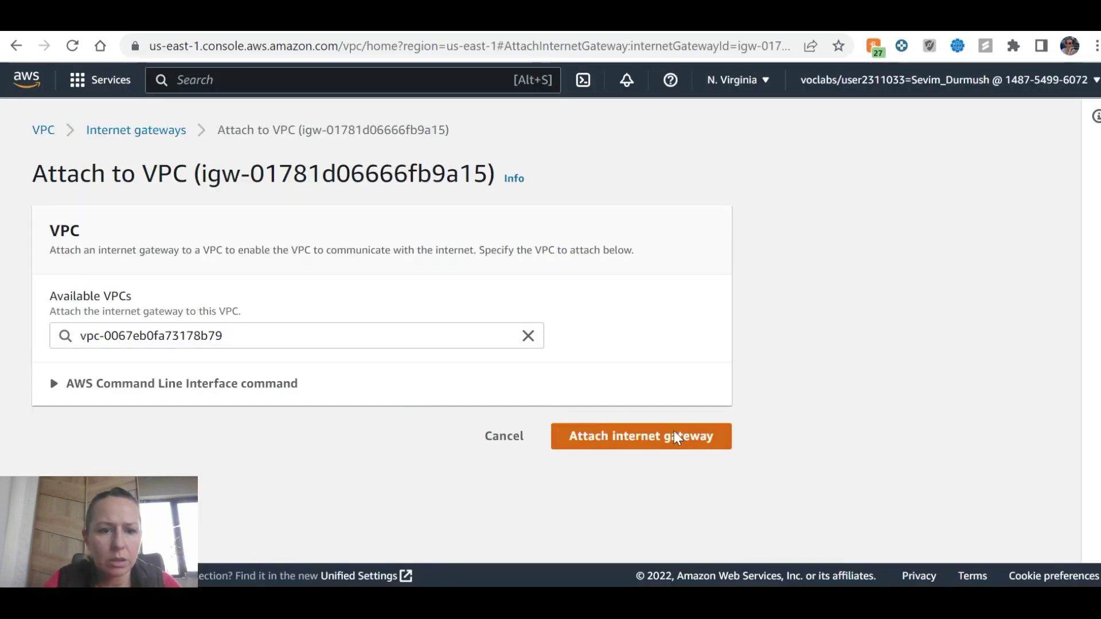
click(644, 436)
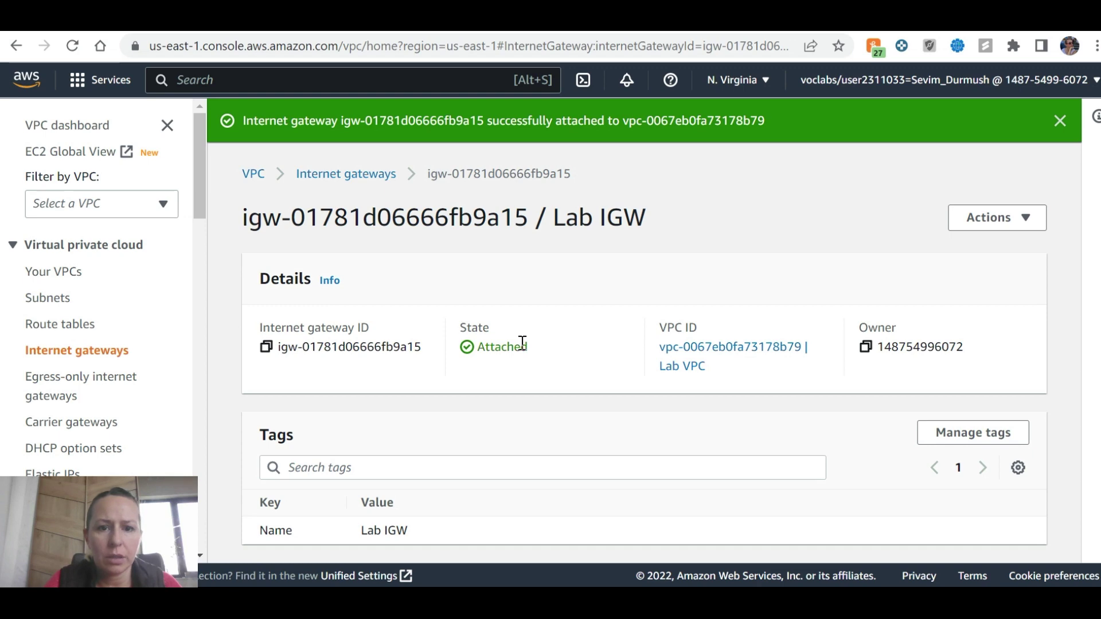
Step: Read the Task 4 introduction on configuring route tables, including its list of subtasks and step 19, and return to the VPC console
key(ctrl+Tab)
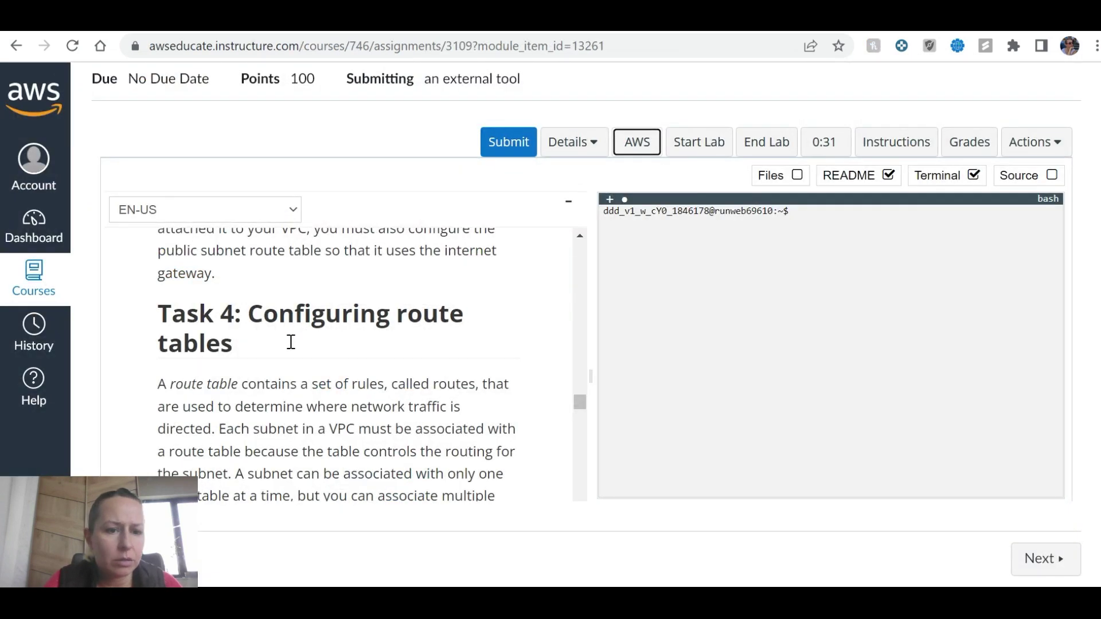
scroll(291, 342, down, 2)
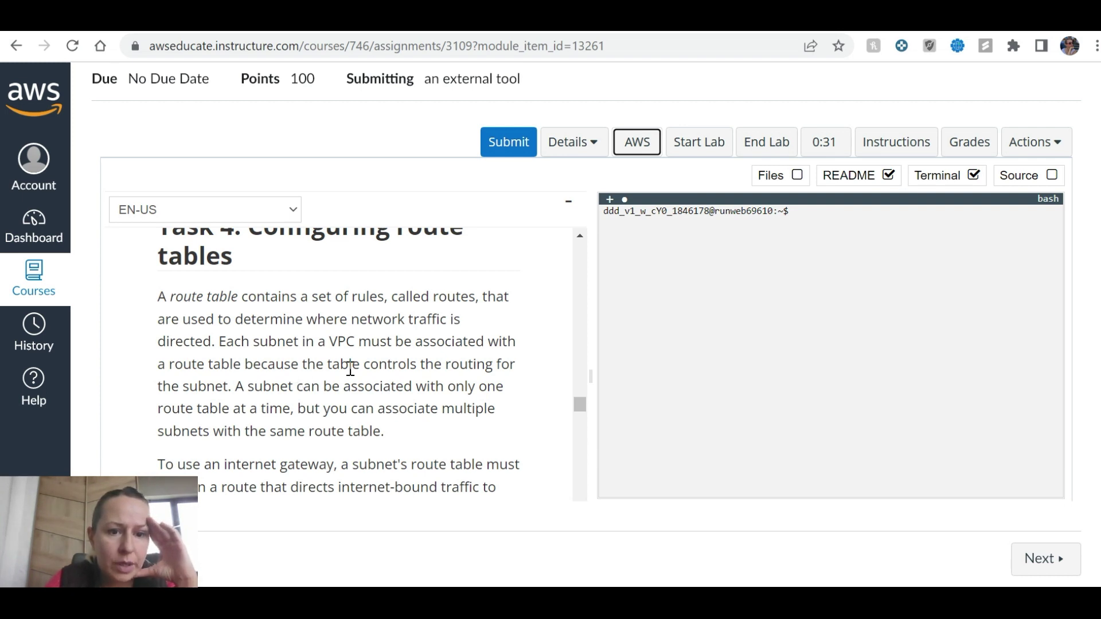
scroll(350, 369, down, 2)
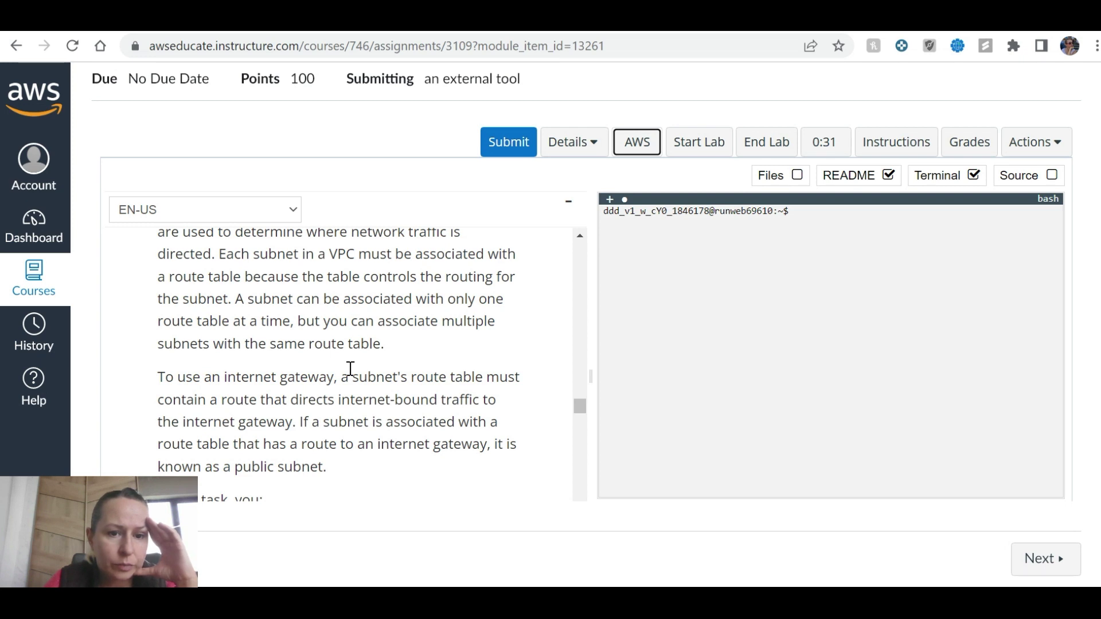
scroll(351, 369, down, 2)
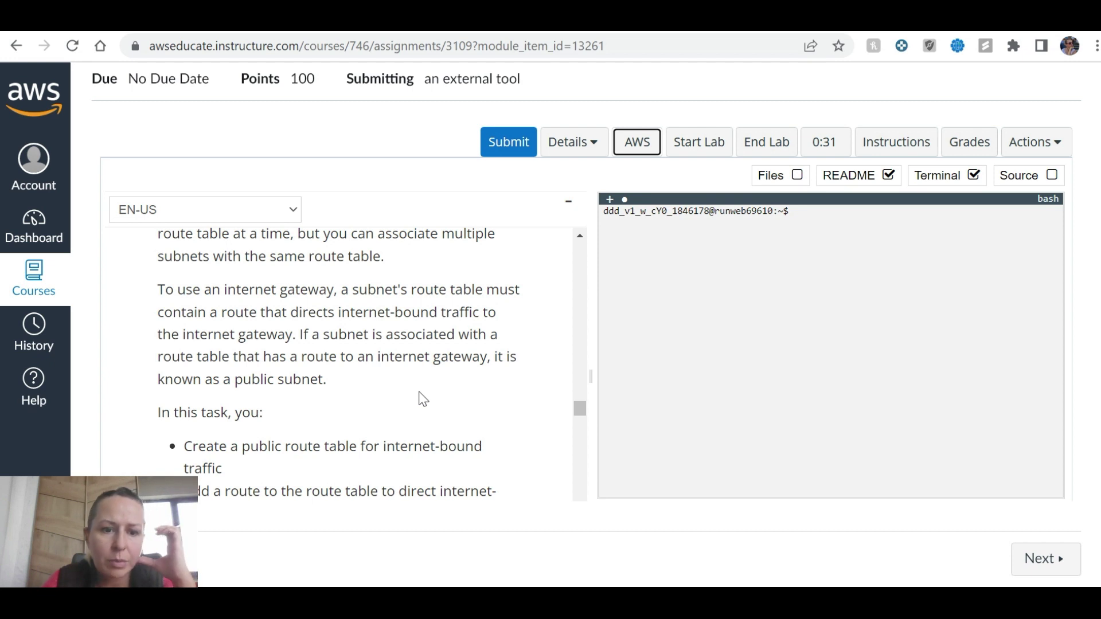
scroll(423, 400, down, 2)
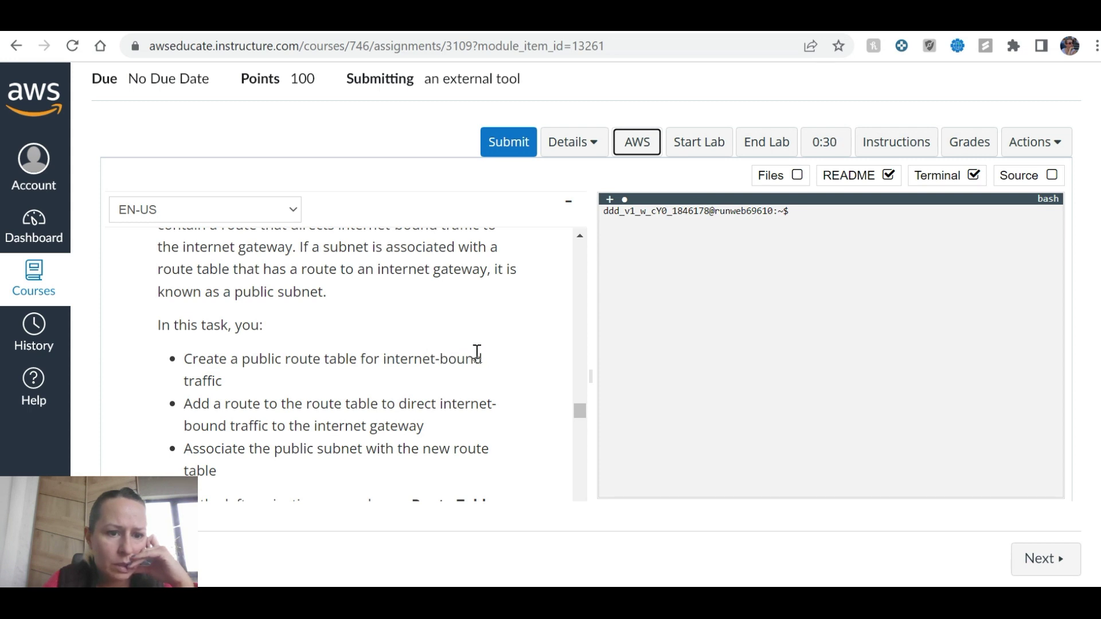
scroll(477, 351, down, 2)
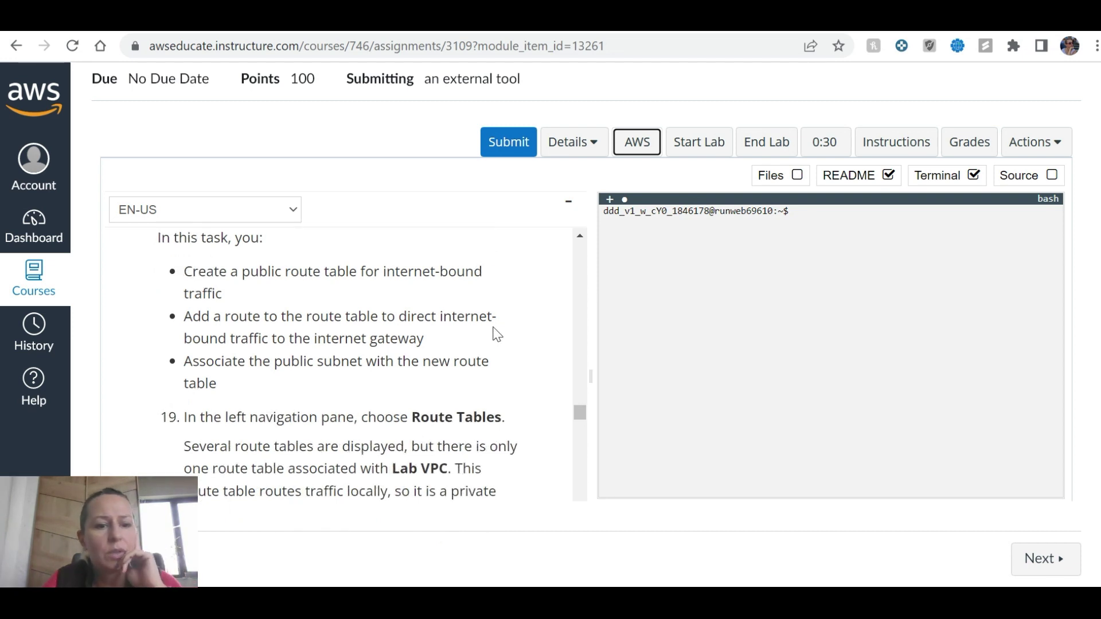
scroll(491, 325, up, 4)
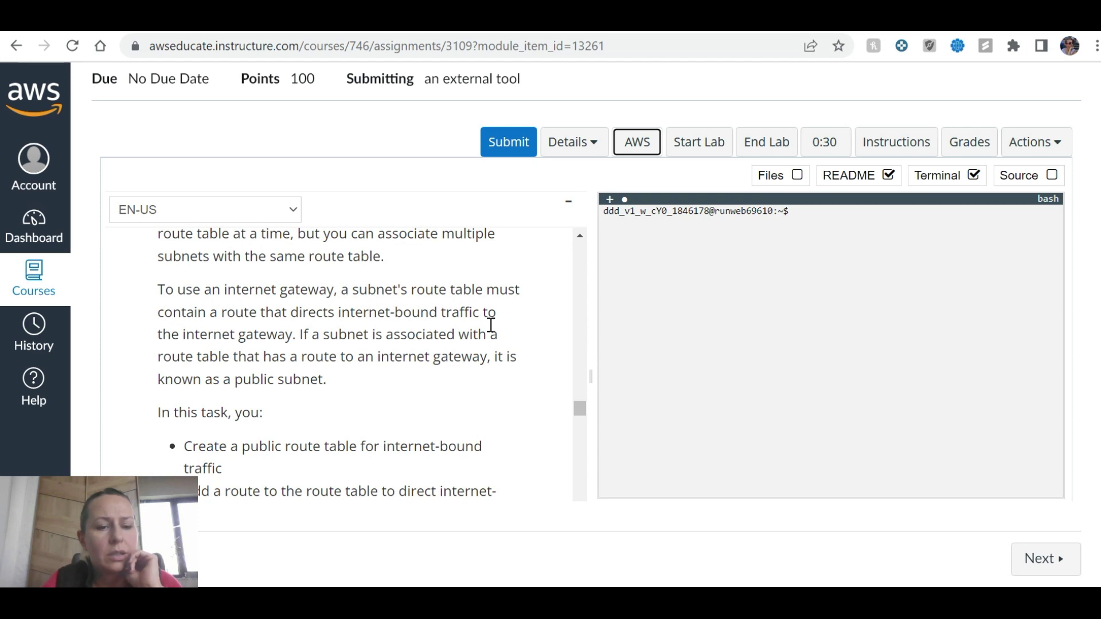
scroll(491, 325, up, 4)
scroll(490, 325, up, 2)
scroll(491, 325, down, 12)
scroll(490, 322, up, 2)
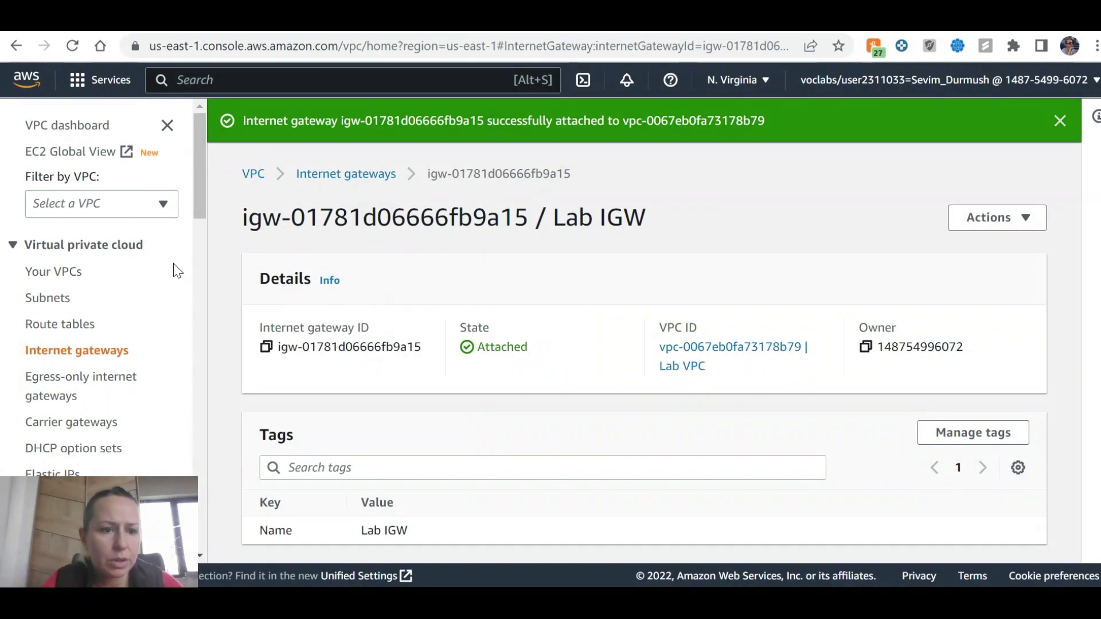
Step: Open the VPC route tables list and widen the VPC column to show the full VPC names
click(79, 324)
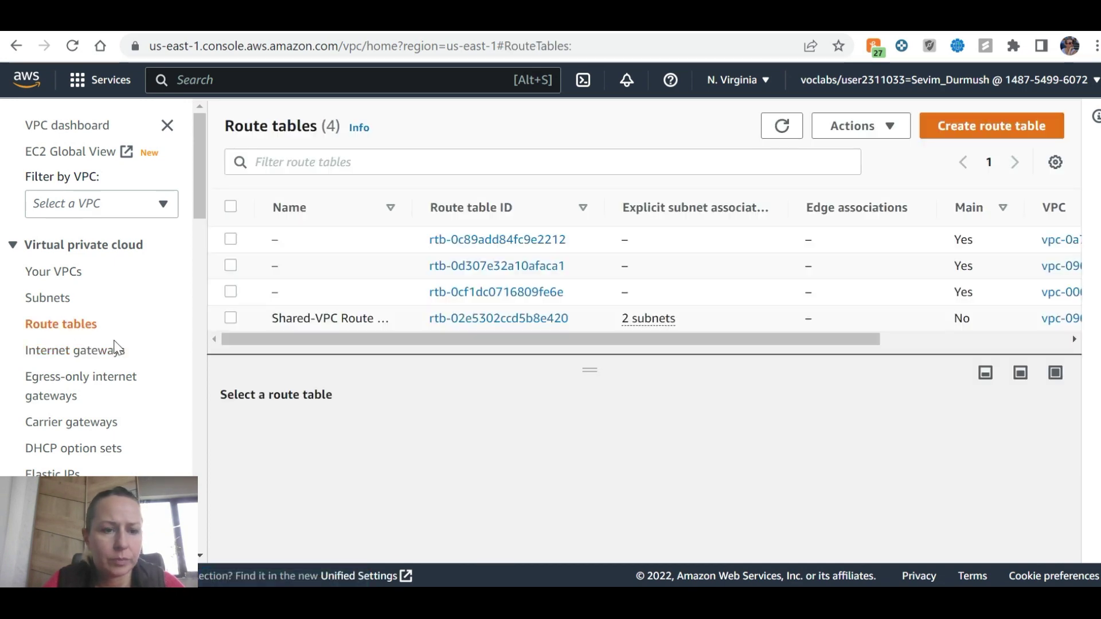
key(ctrl+Tab)
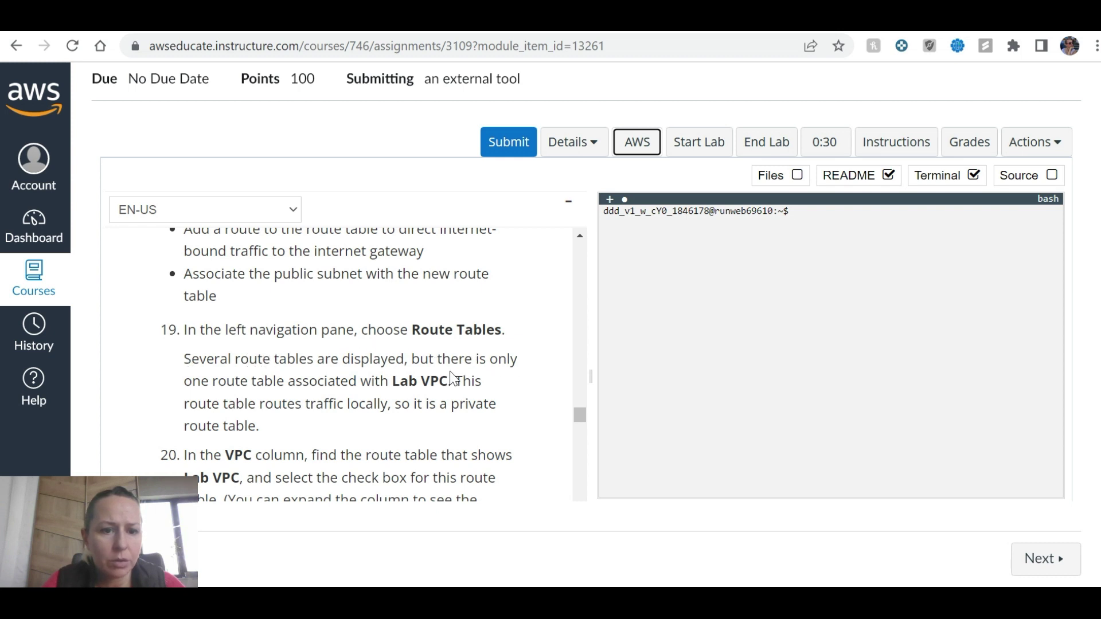
key(ctrl+Tab)
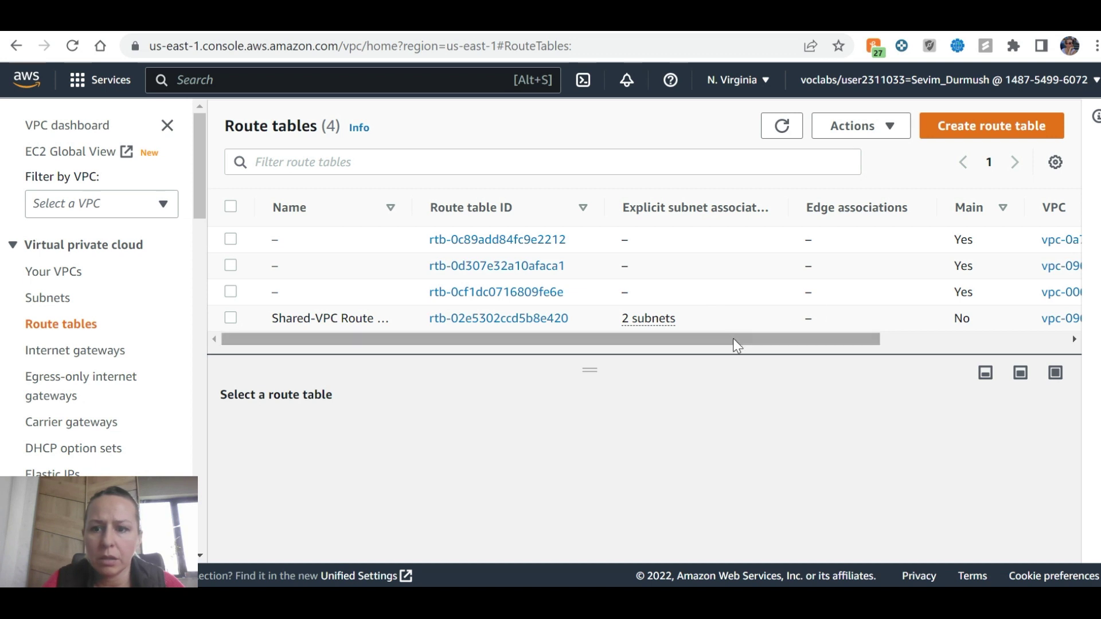
drag(795, 339, 917, 332)
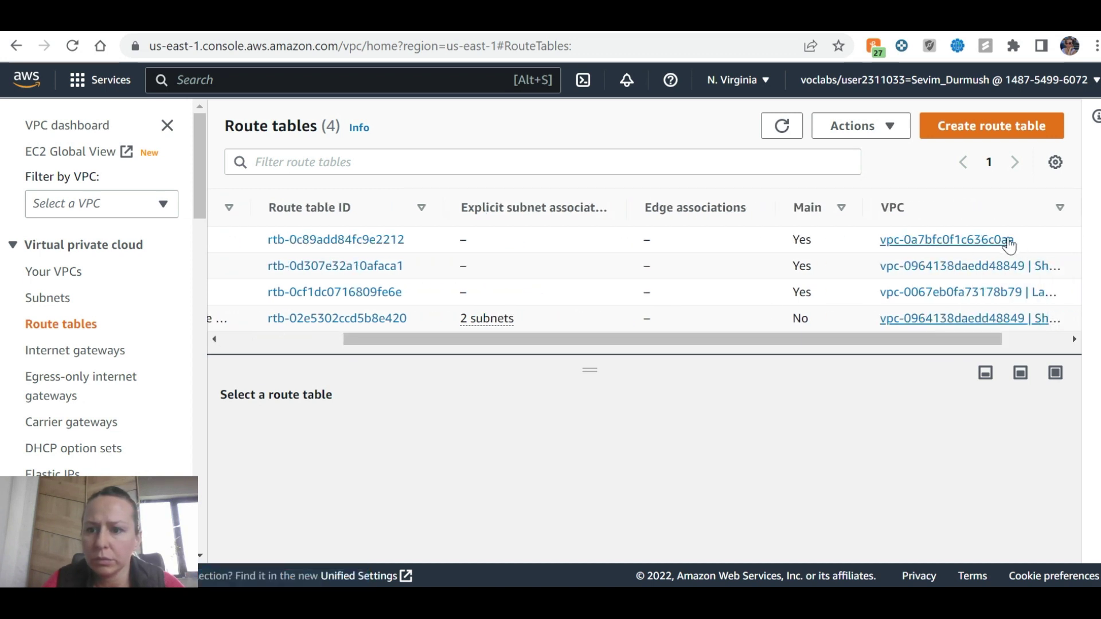
drag(957, 341, 1032, 345)
drag(998, 202, 1034, 202)
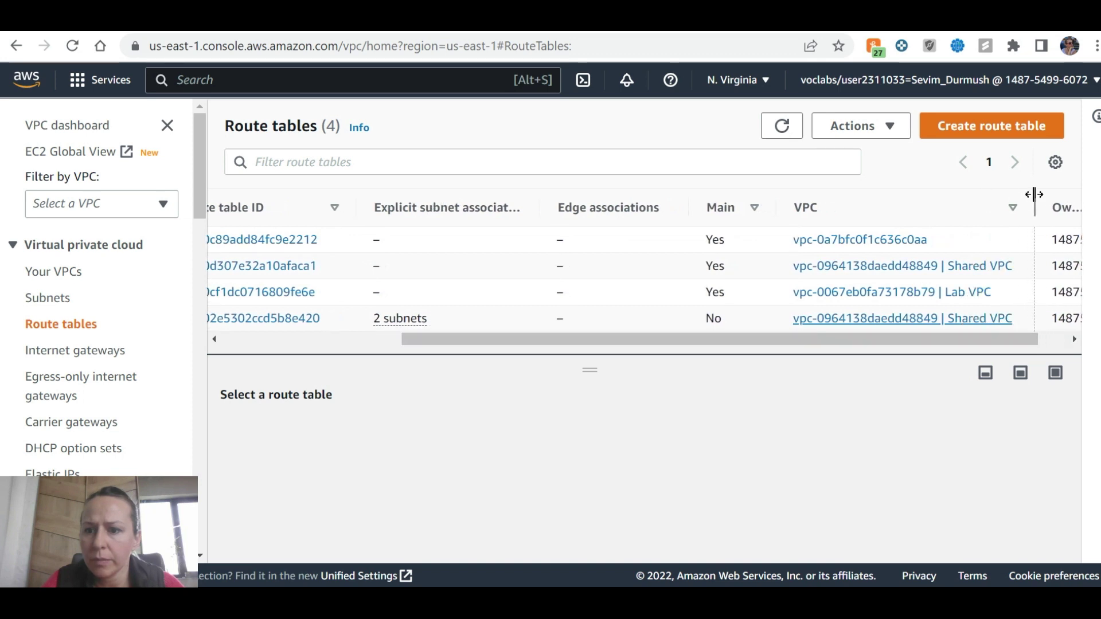
Step: Select the route table that belongs to Lab VPC
drag(794, 352, 270, 301)
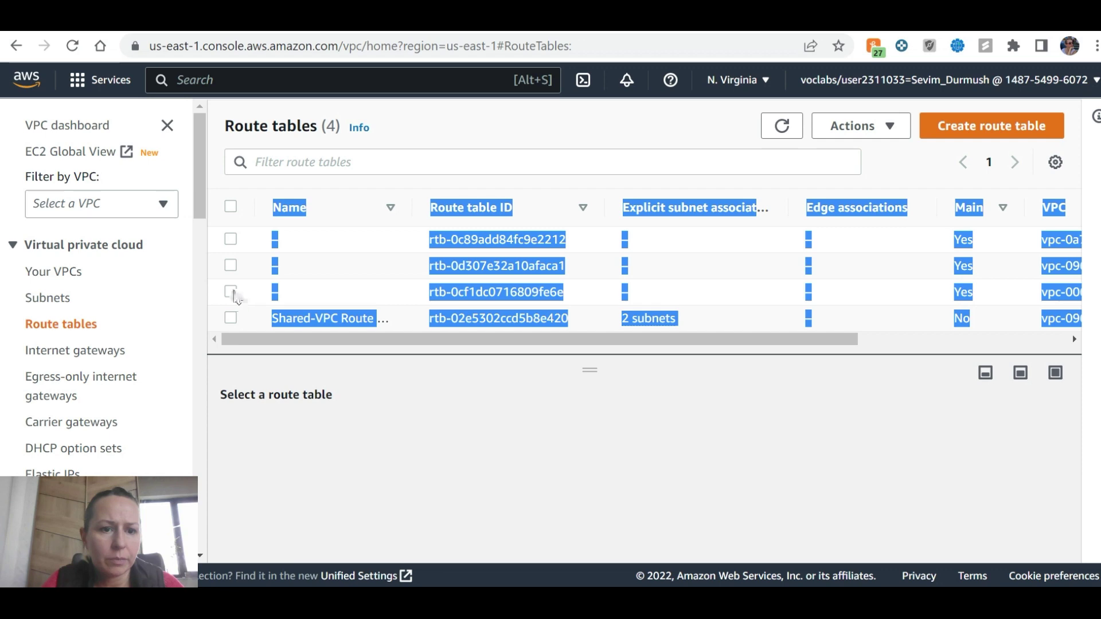
click(290, 266)
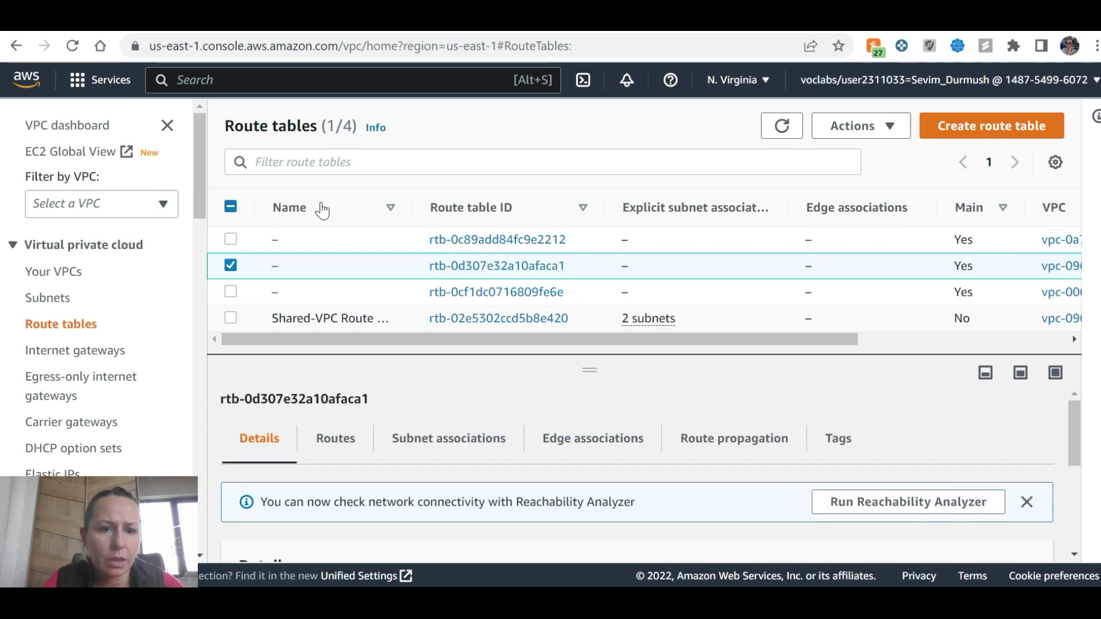
click(231, 292)
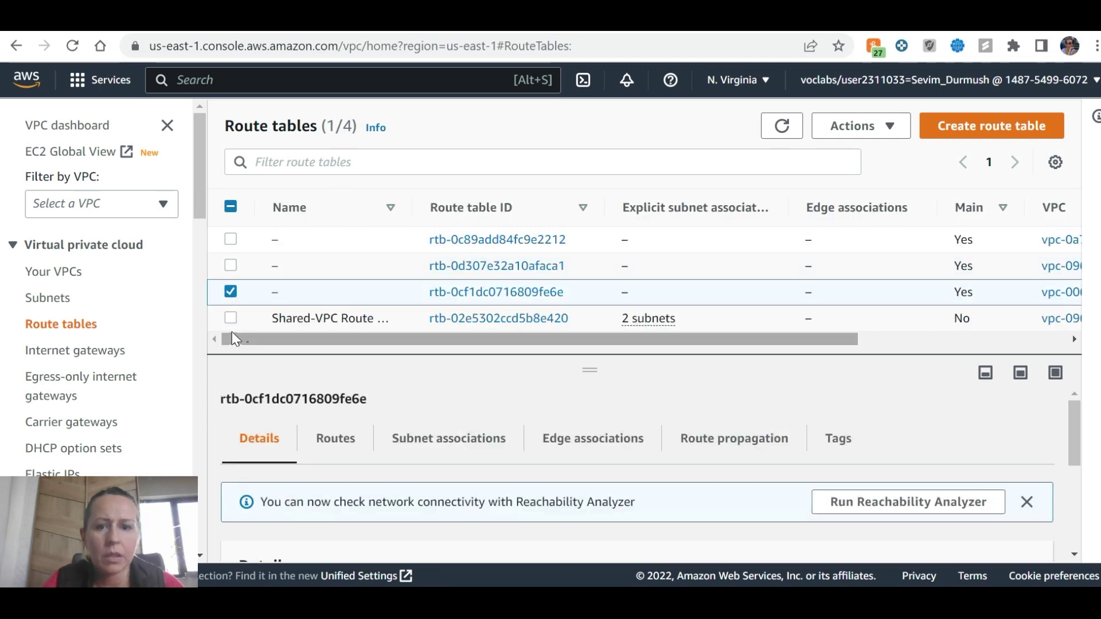
Step: Read the lab instructions on selecting and naming the Lab VPC route table, comparing them with the AWS console
key(ctrl+Tab)
scroll(267, 396, down, 1)
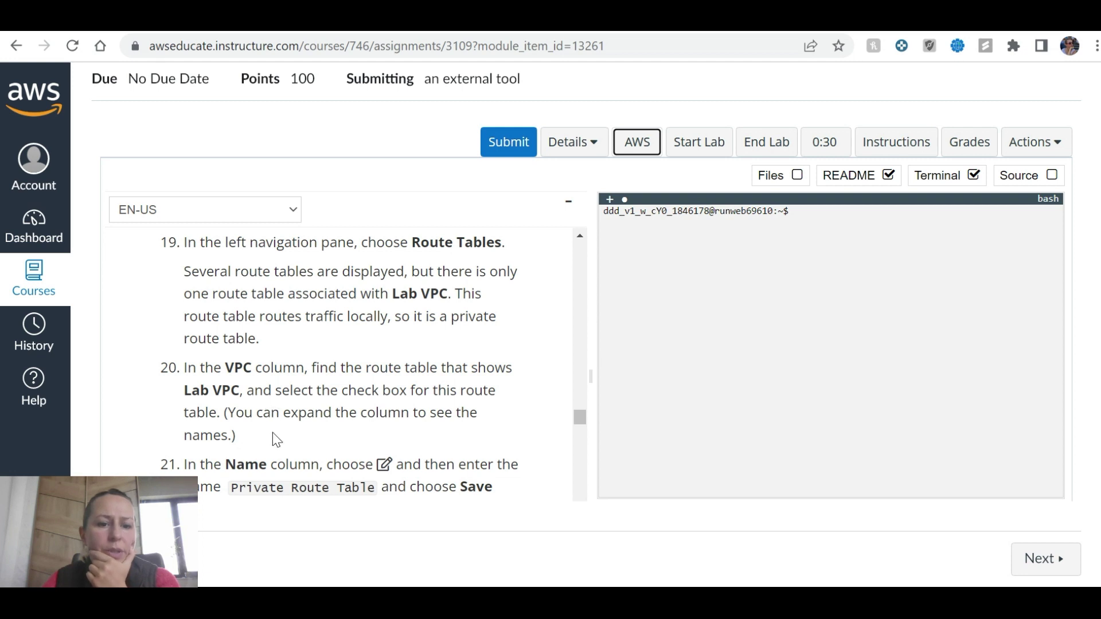
scroll(273, 432, down, 1)
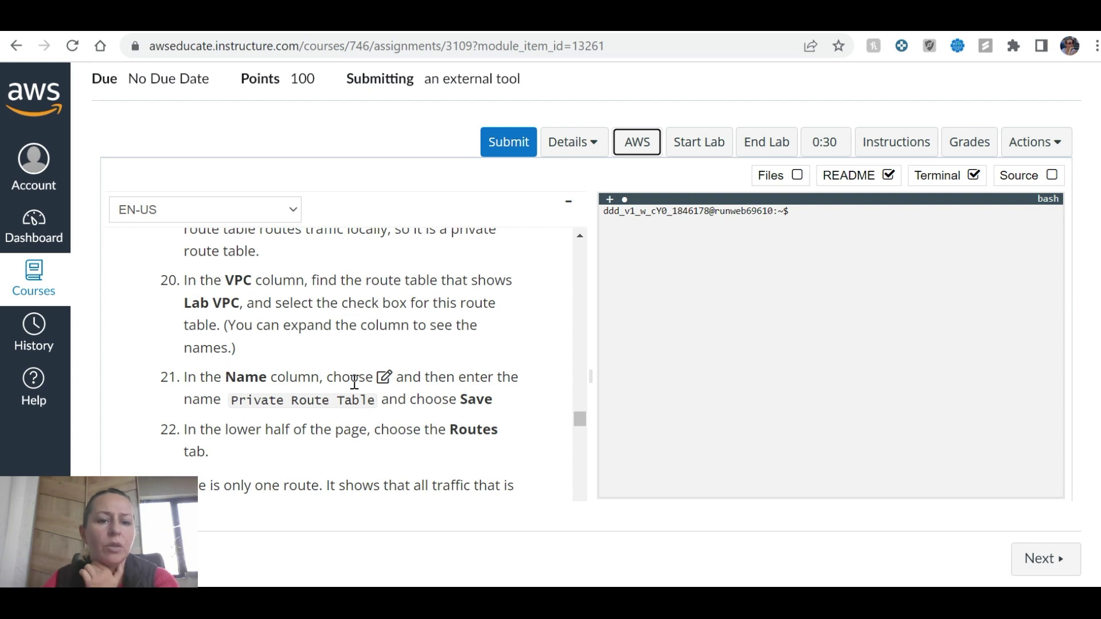
key(ctrl+Tab)
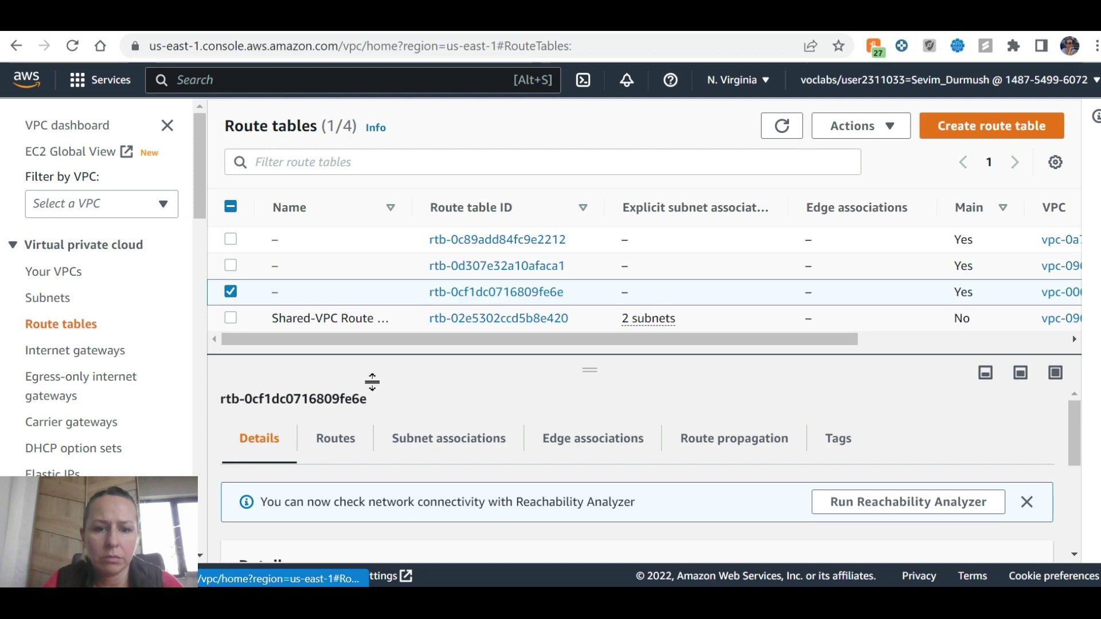
key(ctrl+shift+Tab)
key(ctrl+Tab)
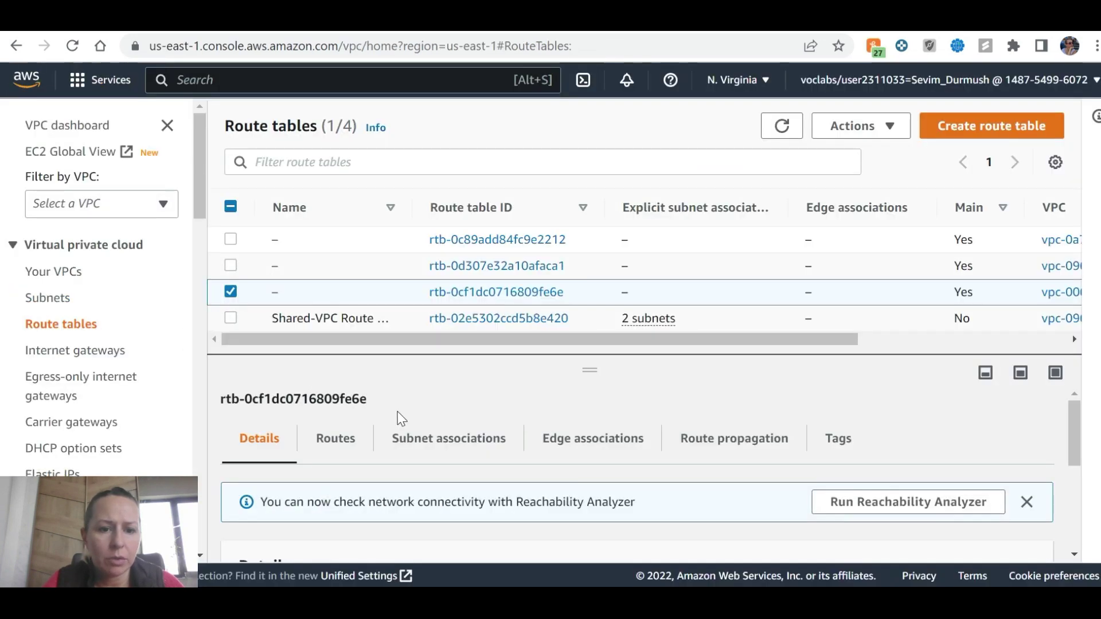
key(ctrl+shift+Tab)
key(ctrl+Tab)
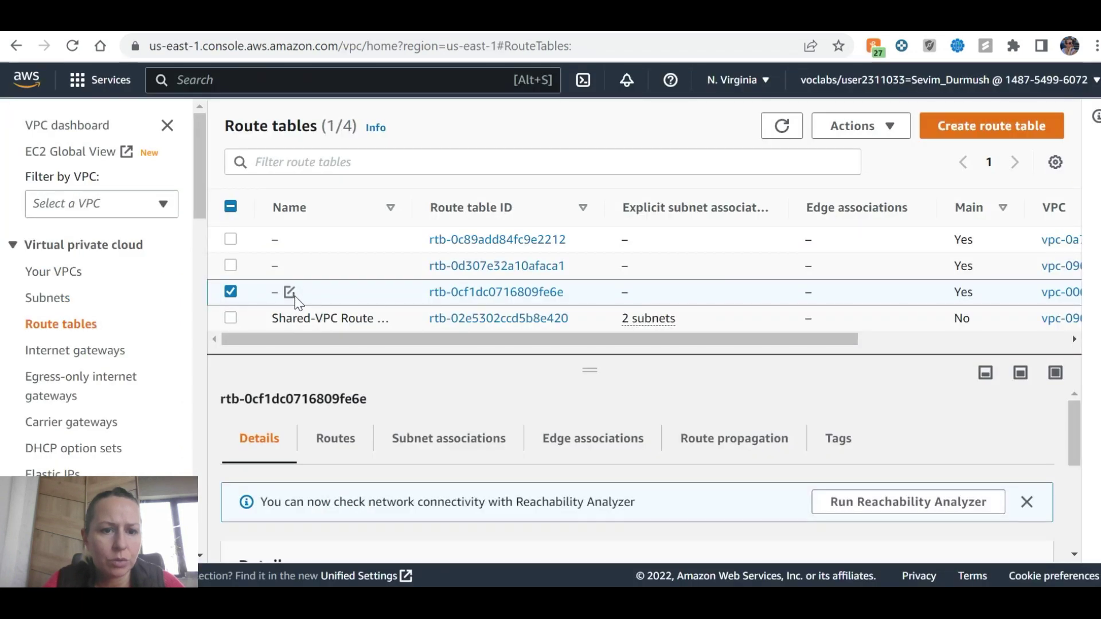
Step: Name the selected Lab VPC route table "Private Route Table", copying the name from the lab instructions
click(289, 294)
key(ctrl+shift+Tab)
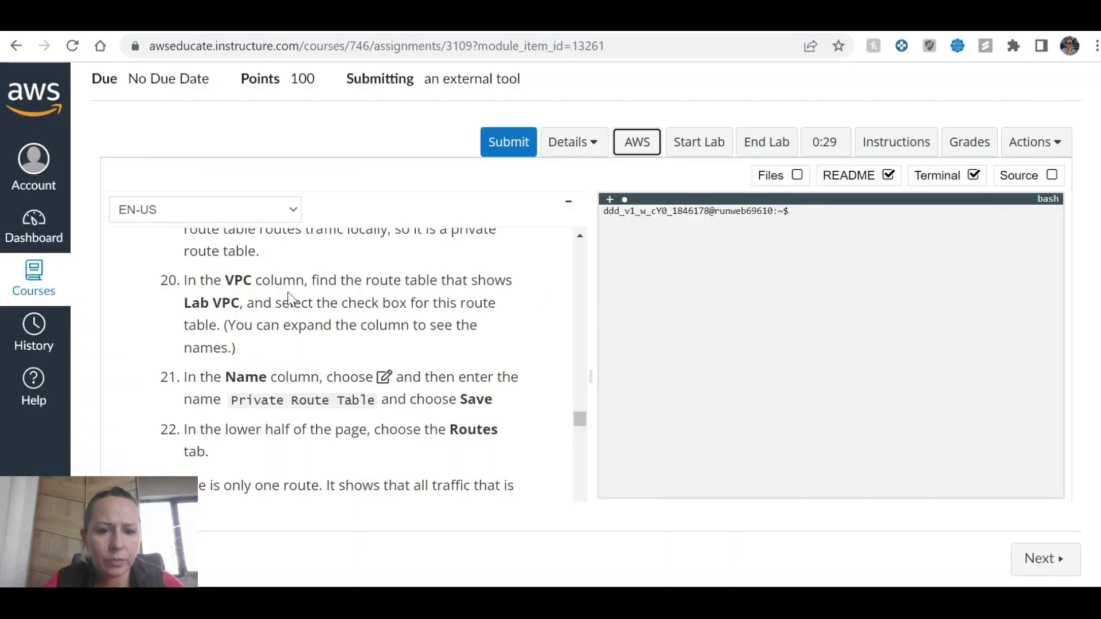
drag(375, 401, 229, 399)
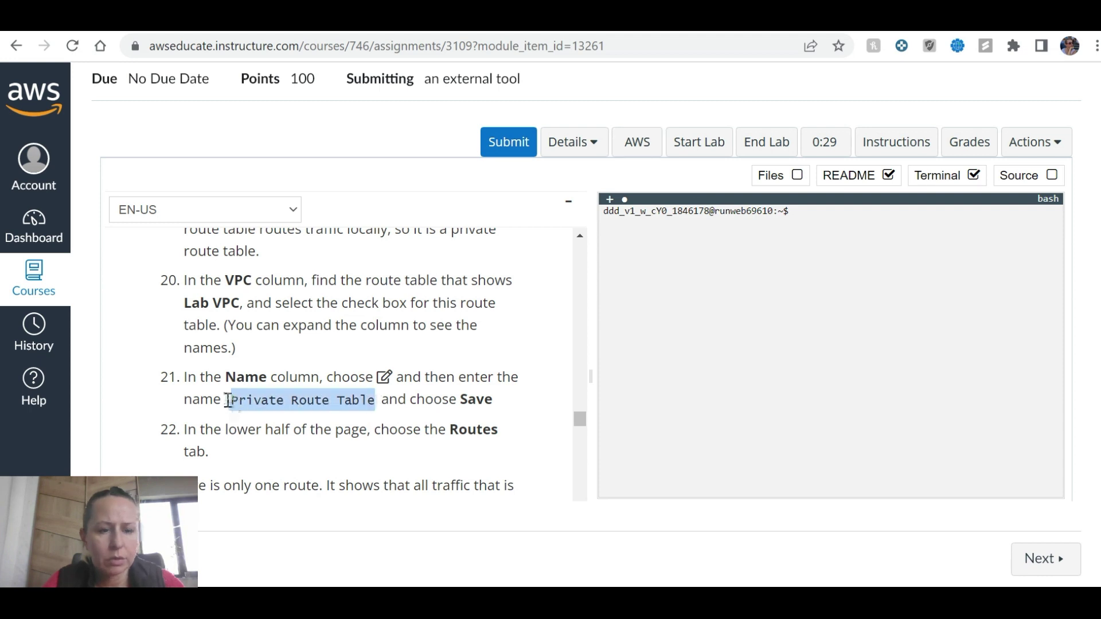
key(ctrl+c)
key(ctrl+Tab)
key(ctrl+v)
click(508, 383)
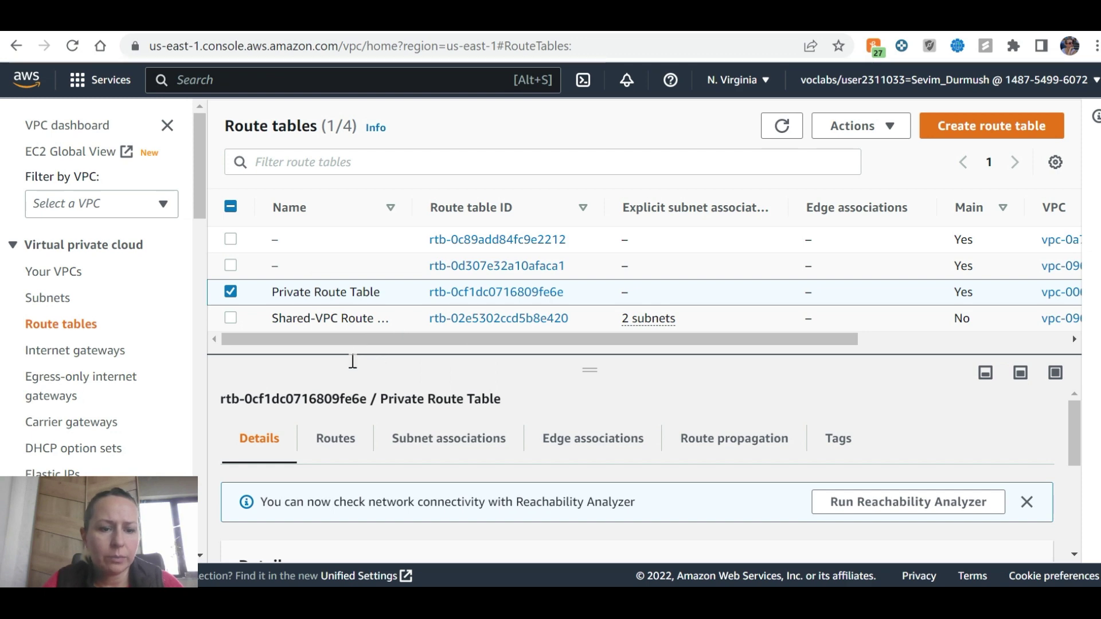
Step: Display the routes of the Private Route Table as the lab instructions require
key(ctrl+shift+Tab)
scroll(344, 373, down, 3)
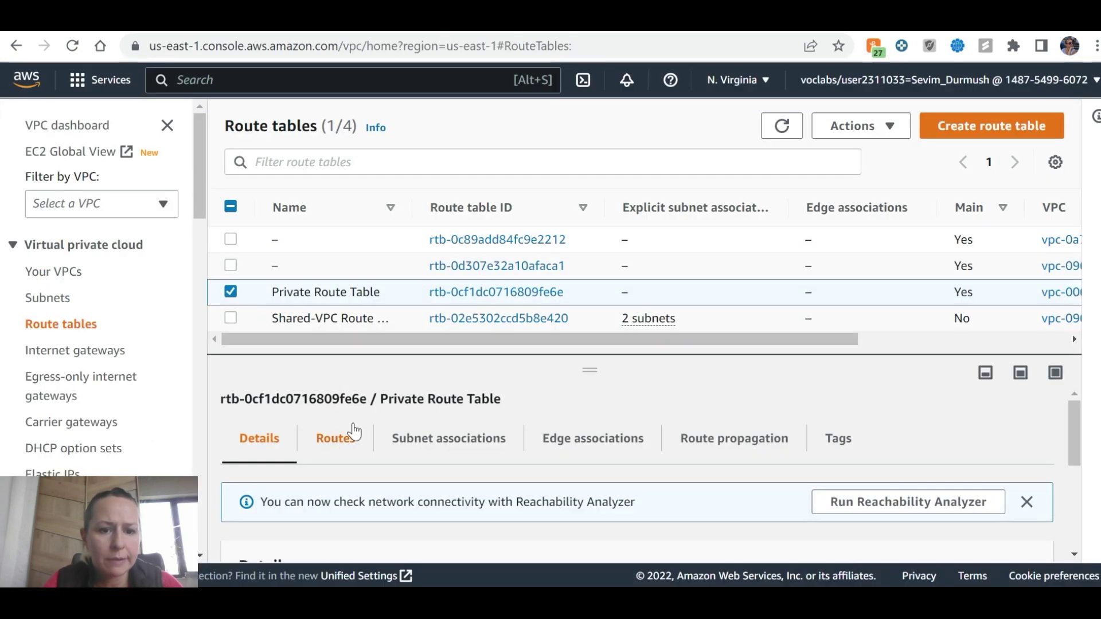
click(343, 439)
scroll(453, 487, down, 2)
Step: Start a new route table following the lab instructions and enter the name "Public Route Table"
key(ctrl+Tab)
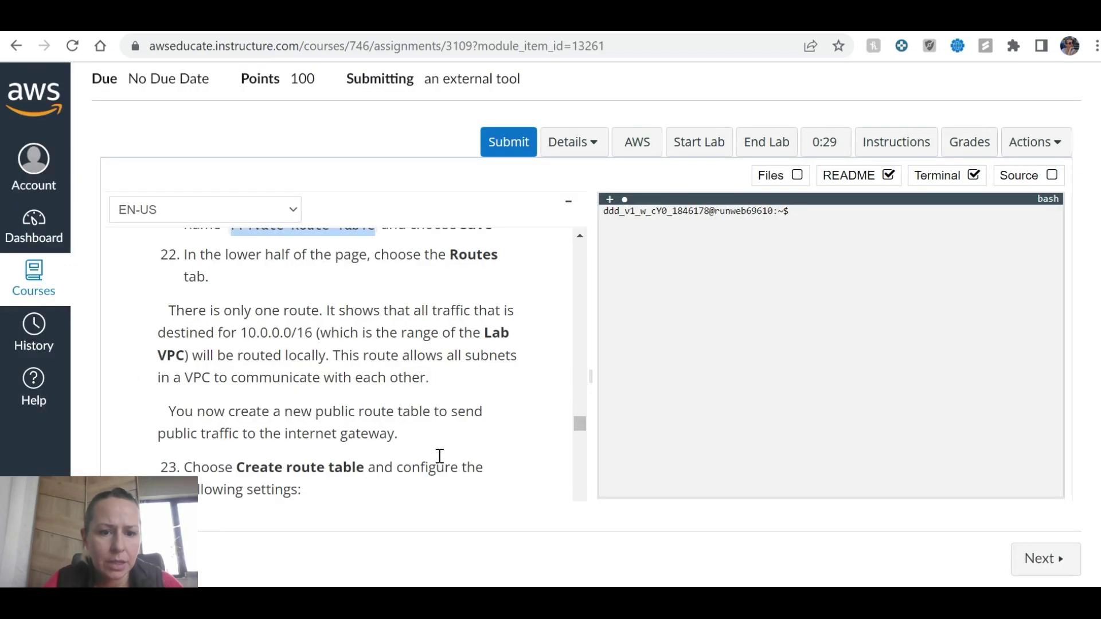
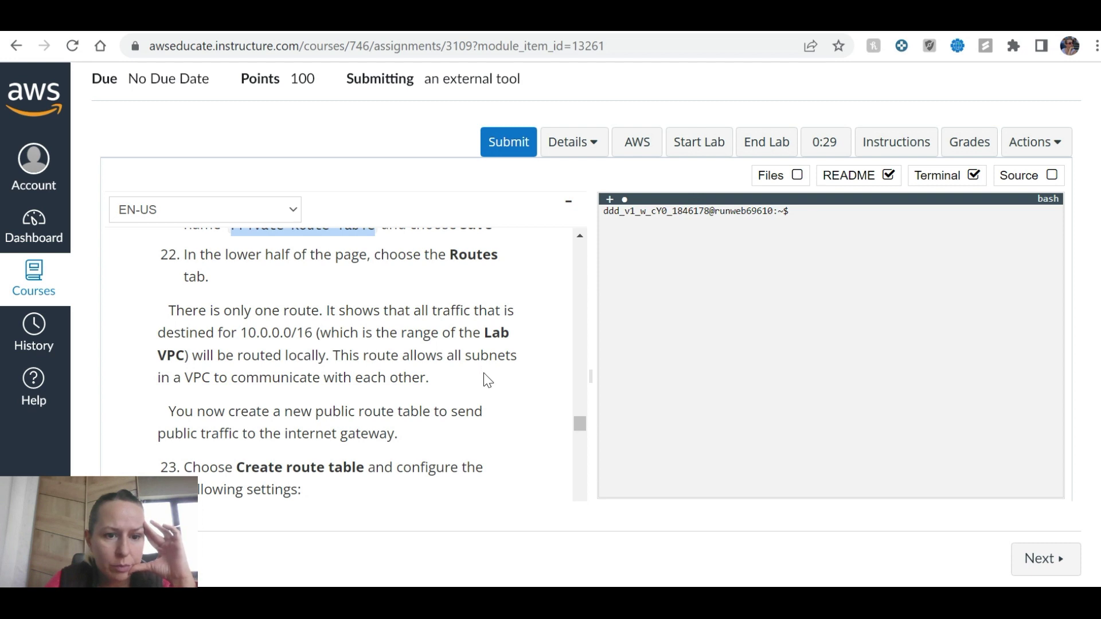
scroll(478, 375, down, 2)
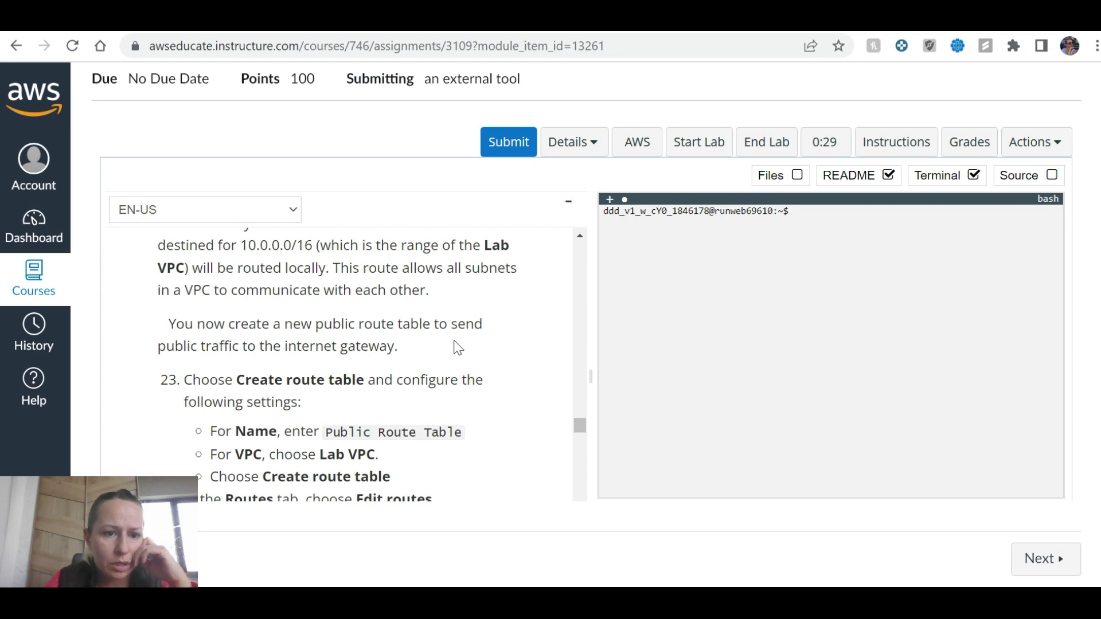
scroll(457, 347, down, 2)
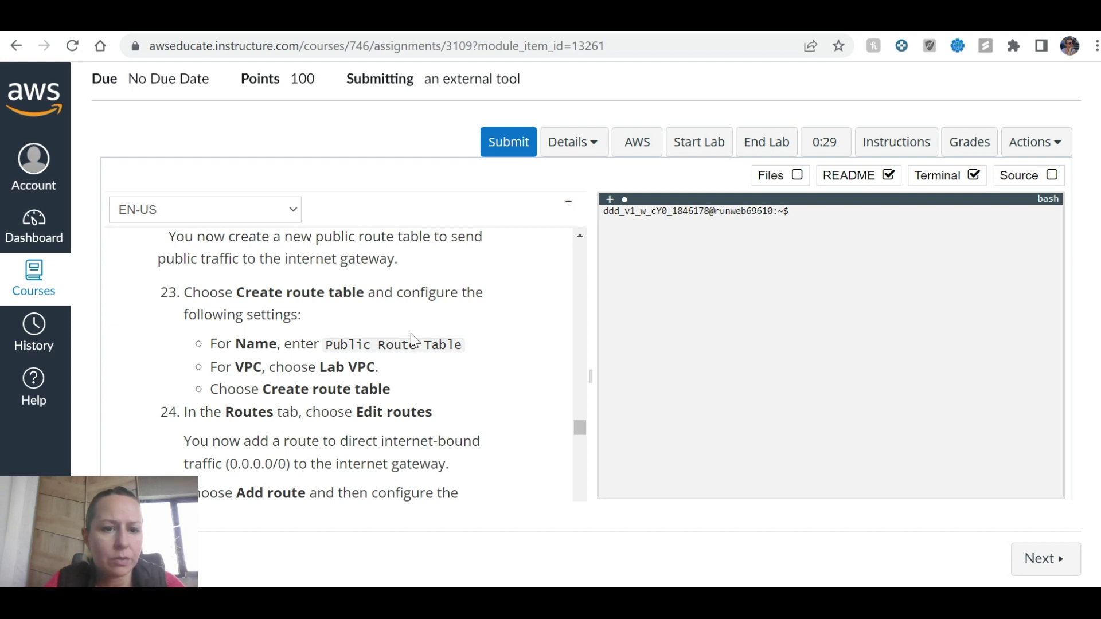
key(ctrl+Tab)
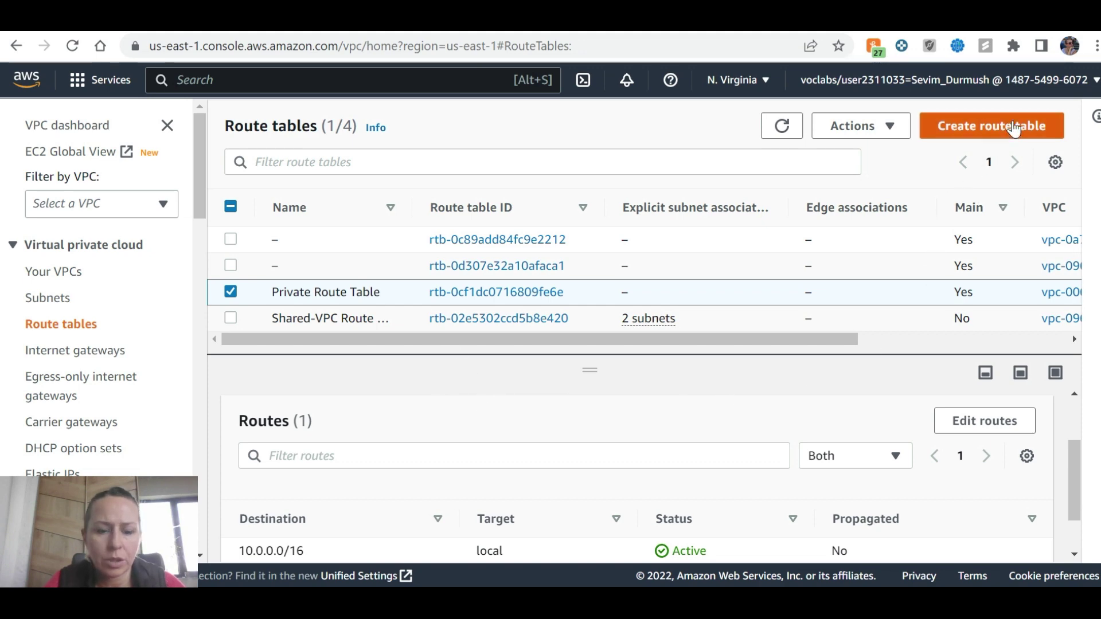
key(ctrl+shift+Tab)
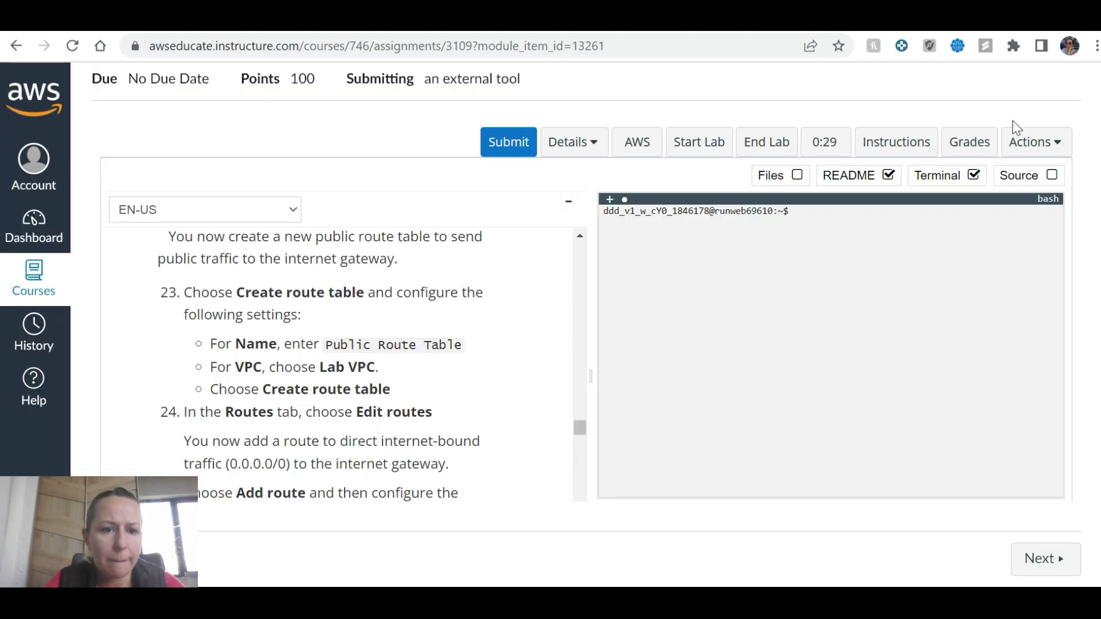
key(ctrl+Tab)
click(1017, 127)
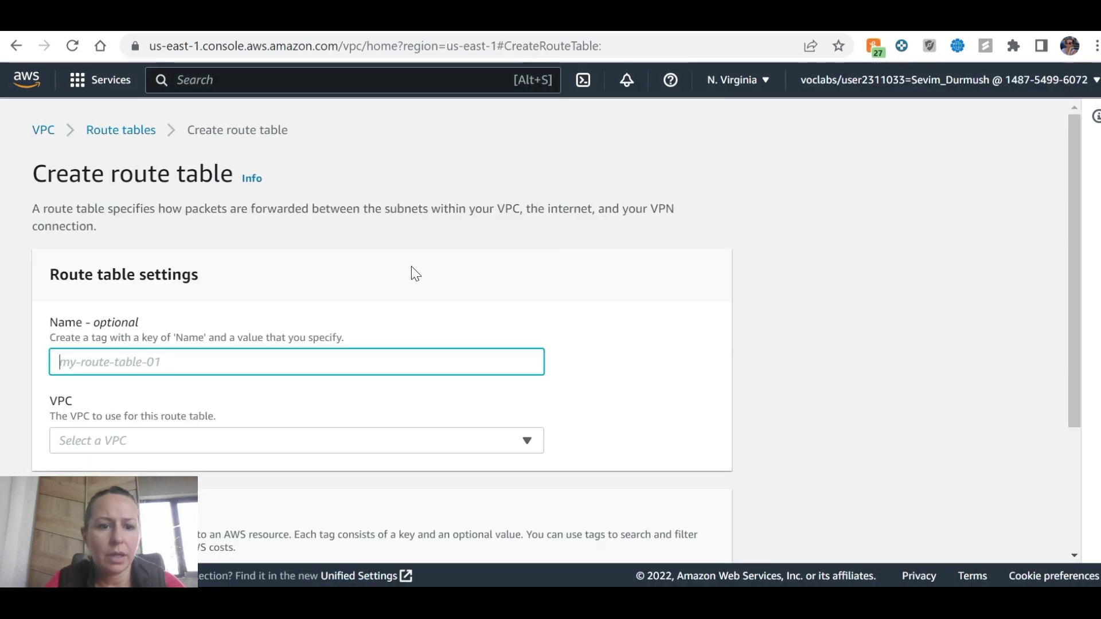
key(ctrl+shift+Tab)
drag(463, 345, 327, 339)
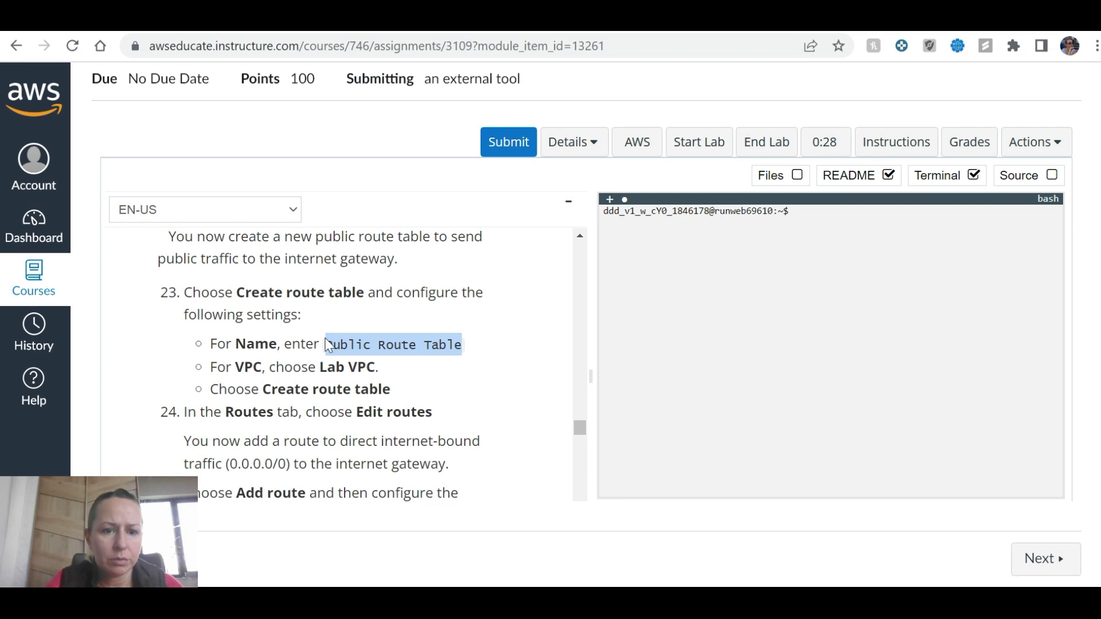
key(ctrl+c)
key(ctrl+Tab)
key(ctrl+v)
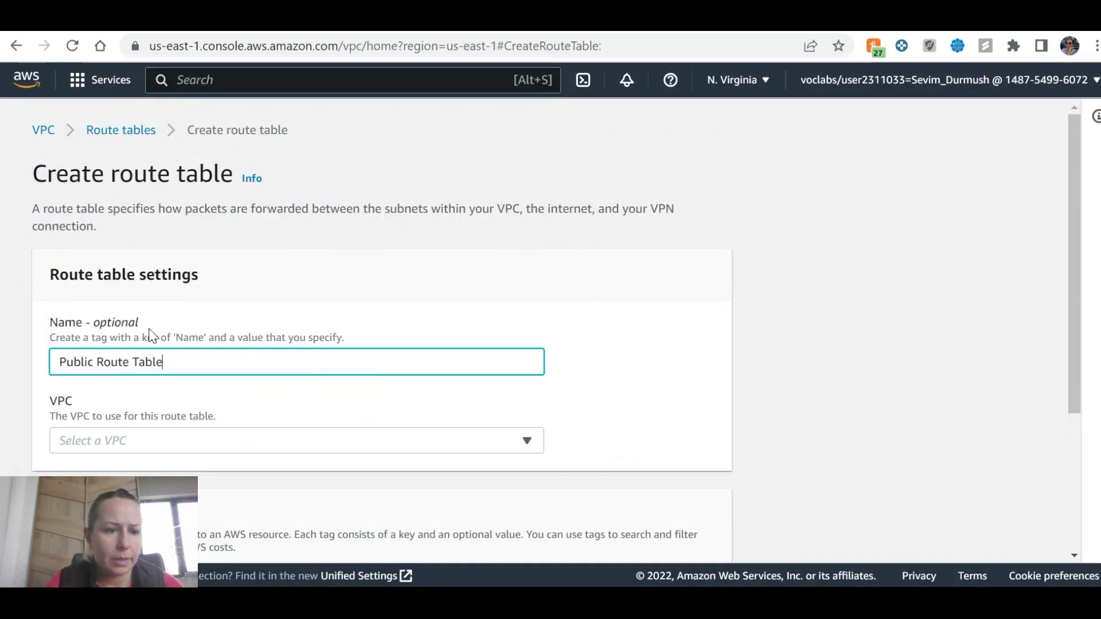
Step: Assign the new route table to Lab VPC and create it
scroll(178, 322, down, 1)
click(177, 351)
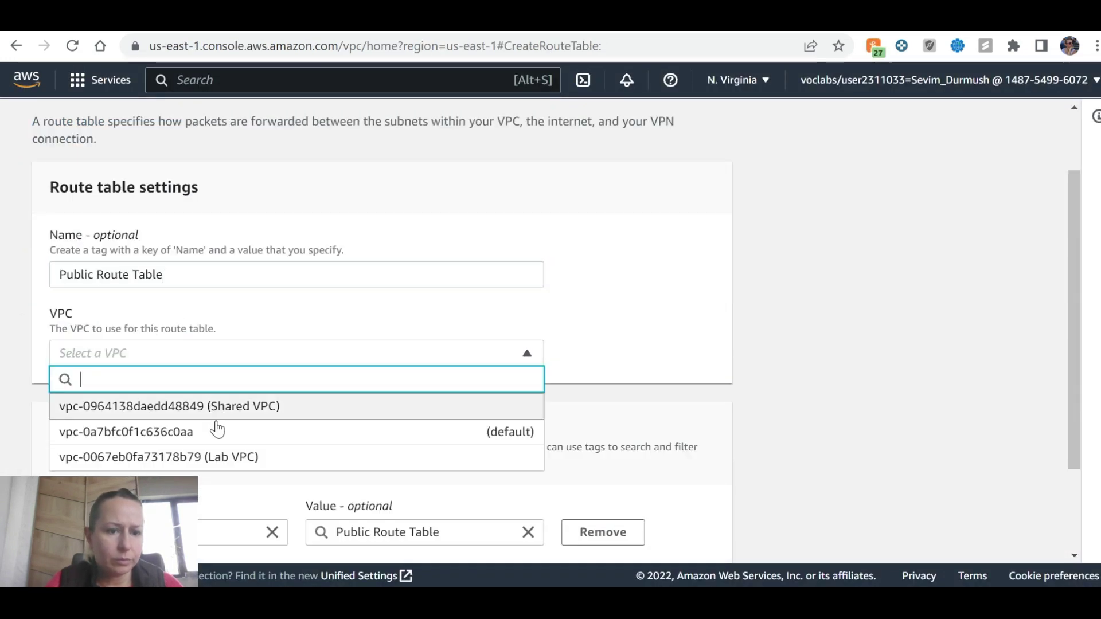
click(264, 456)
key(ctrl+Tab)
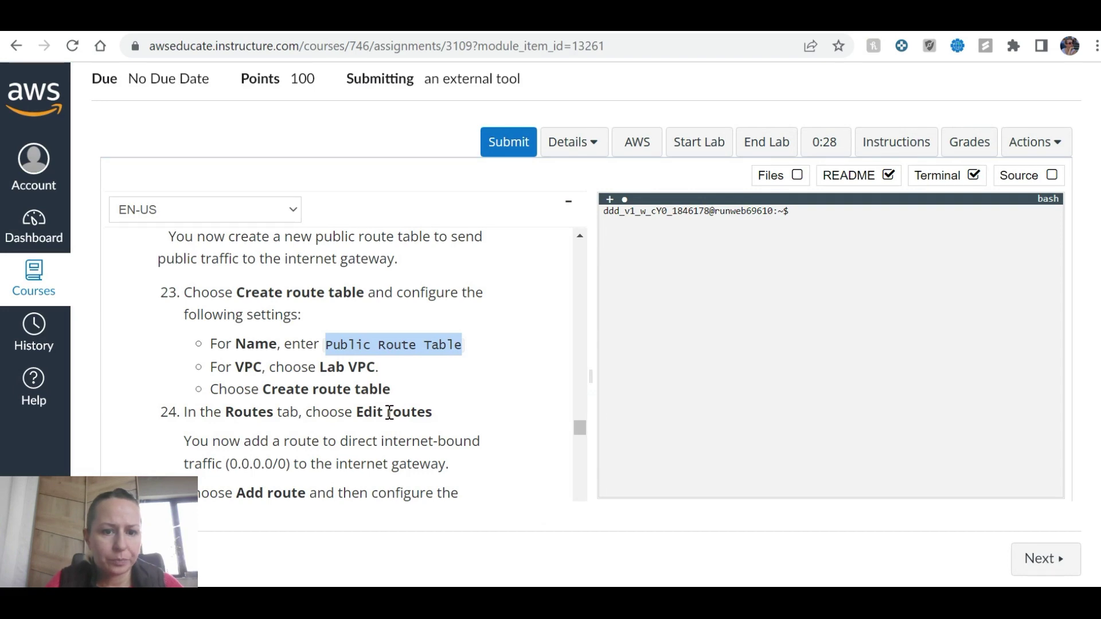
key(ctrl+Tab)
scroll(516, 422, down, 3)
click(677, 531)
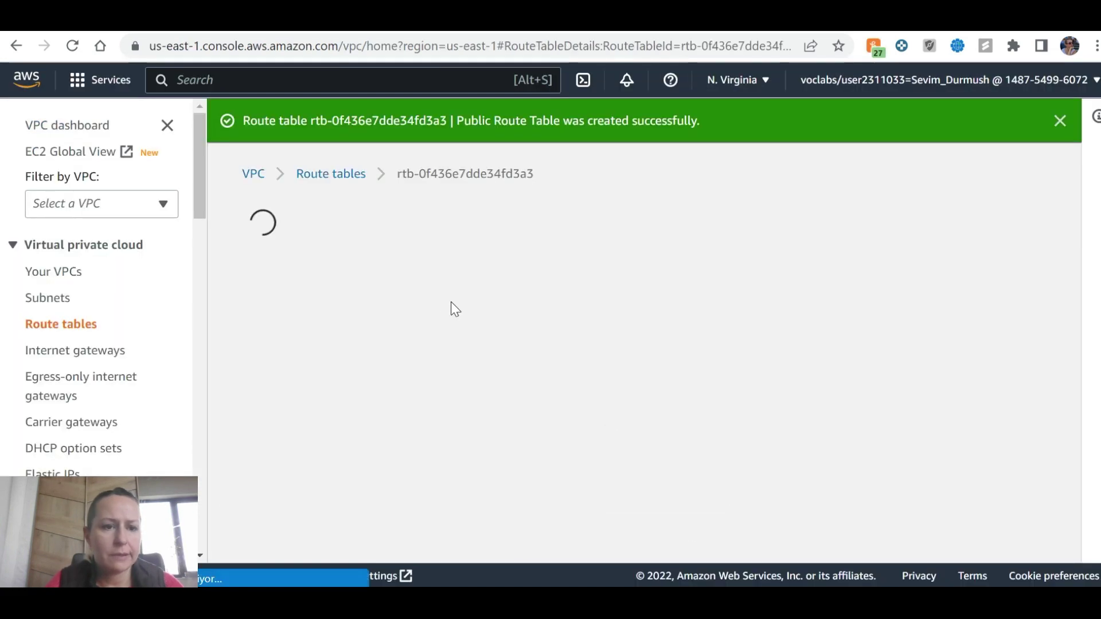
Step: Open the routes of the Public Route Table for editing
key(ctrl+Tab)
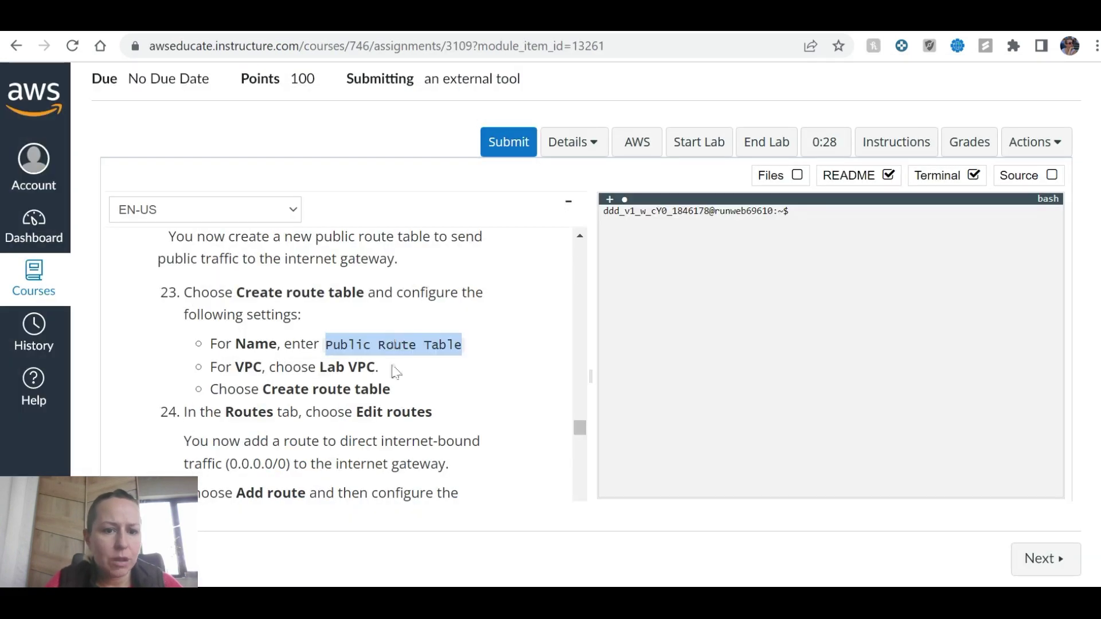
key(ctrl+Tab)
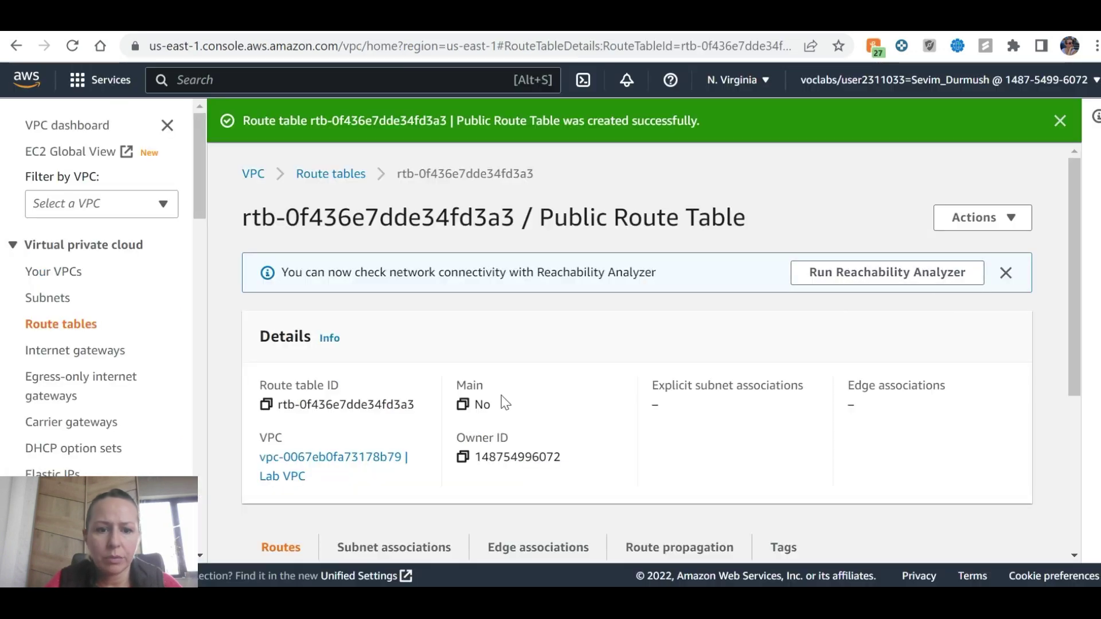
scroll(462, 393, down, 3)
key(ctrl+Tab)
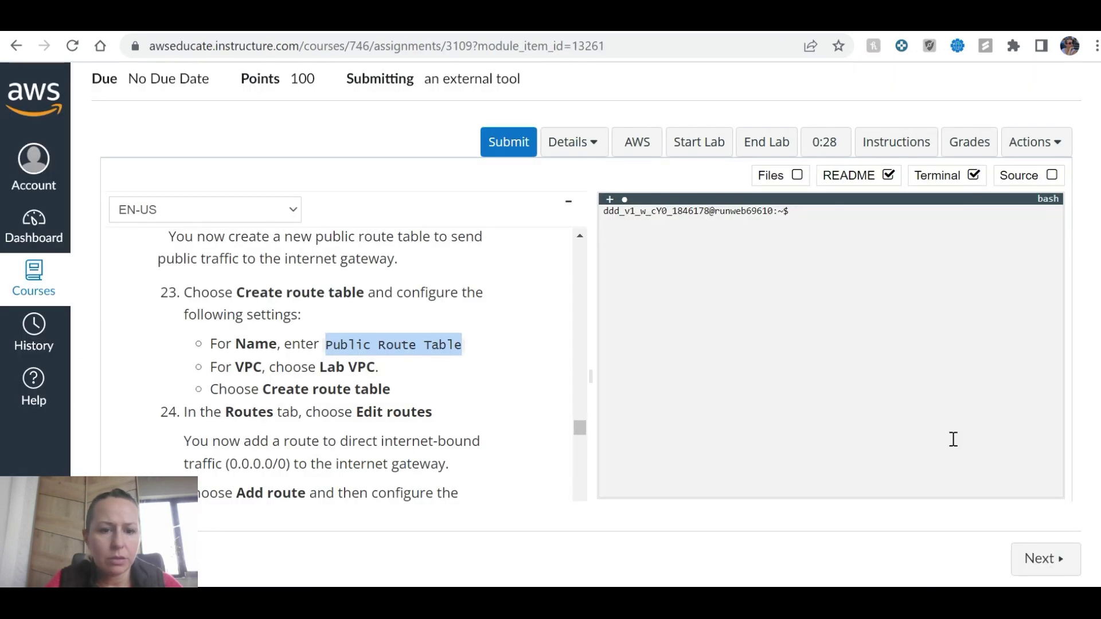
key(ctrl+Tab)
click(963, 445)
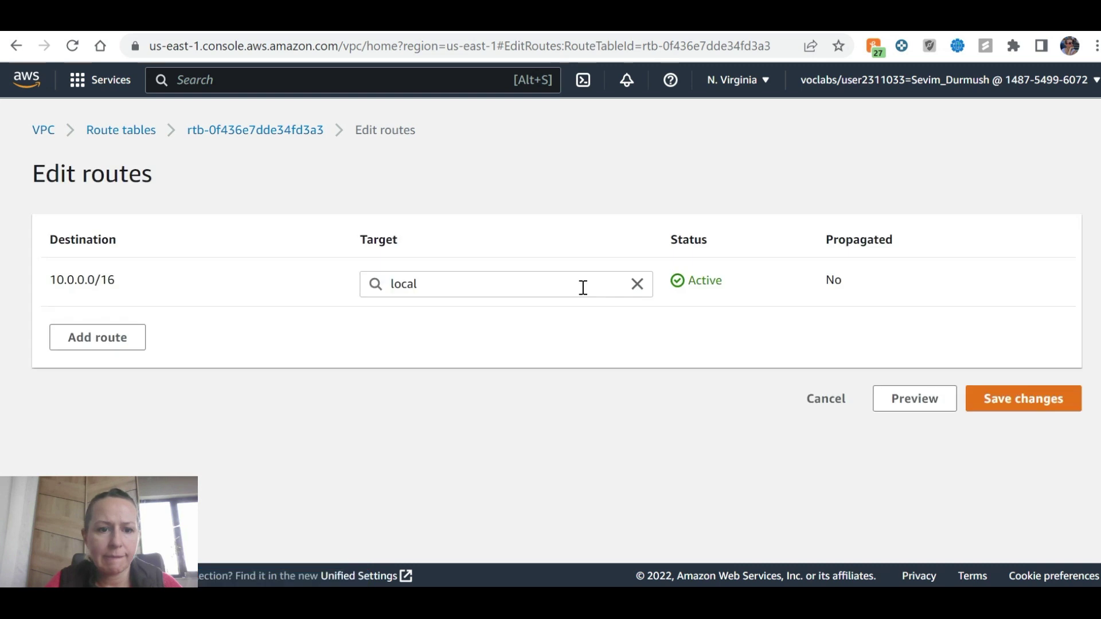
Step: Consult the lab instructions for the internet-bound route and add a new route entry to the Public Route Table
click(435, 281)
key(ctrl+Tab)
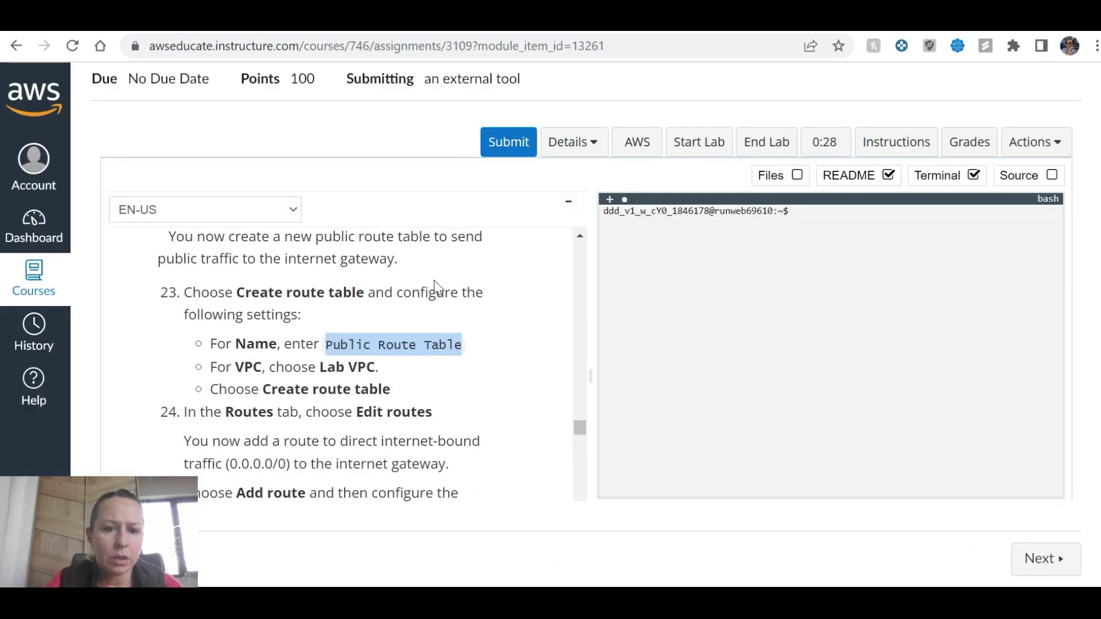
scroll(409, 376, down, 3)
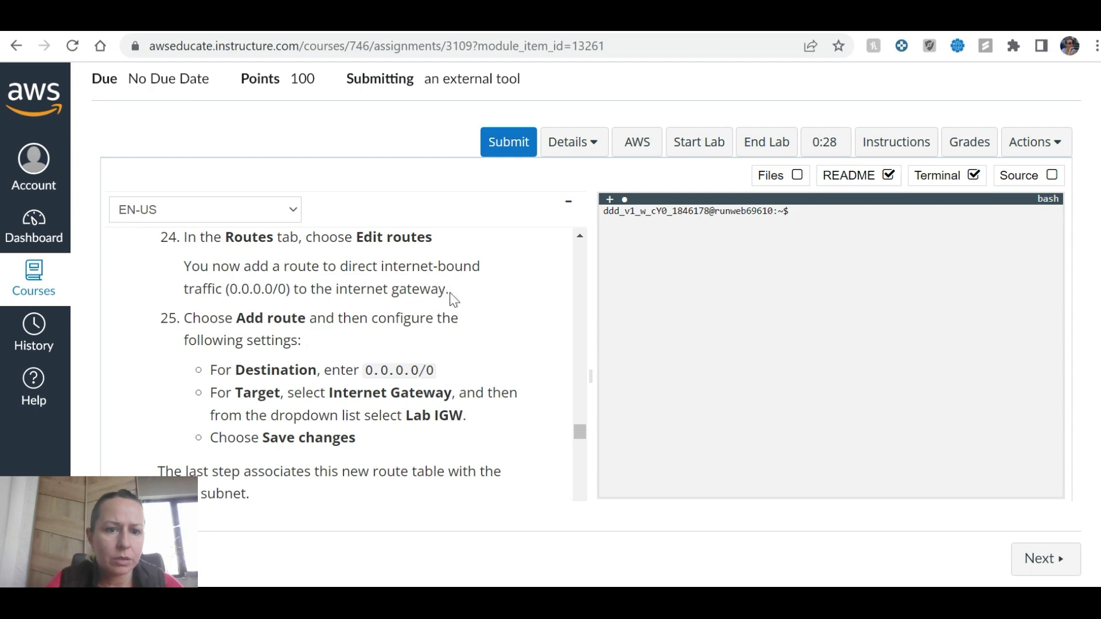
key(ctrl+shift+Tab)
key(ctrl+Tab)
key(ctrl+shift+Tab)
click(126, 339)
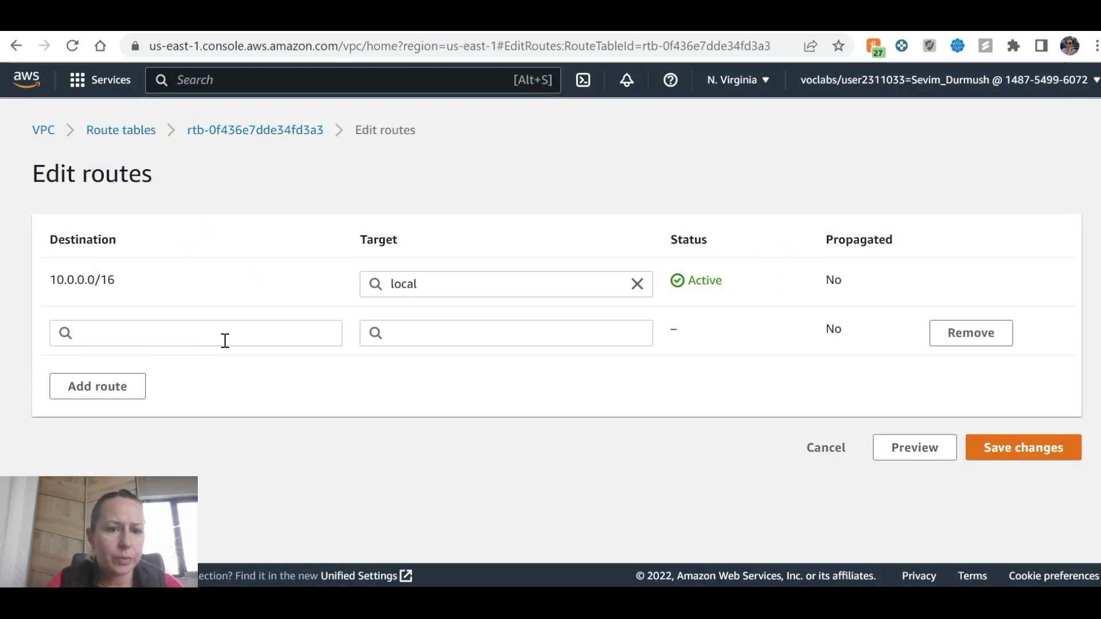
Step: Set the new route's destination to 0.0.0.0/0
click(181, 336)
key(ctrl+Tab)
key(ctrl+shift+Tab)
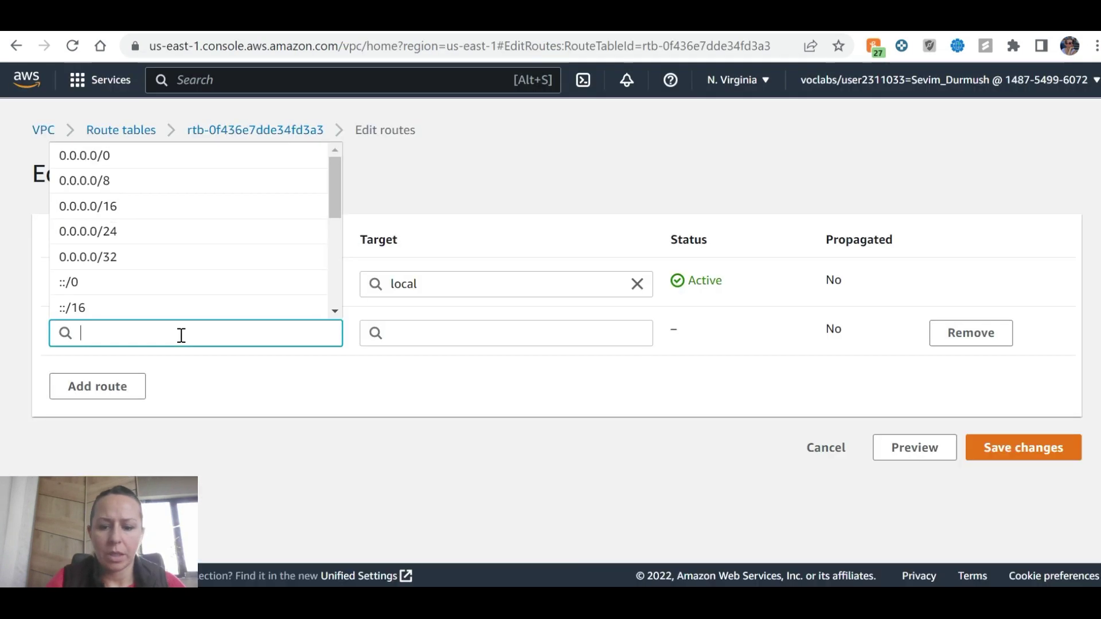
text(0.0)
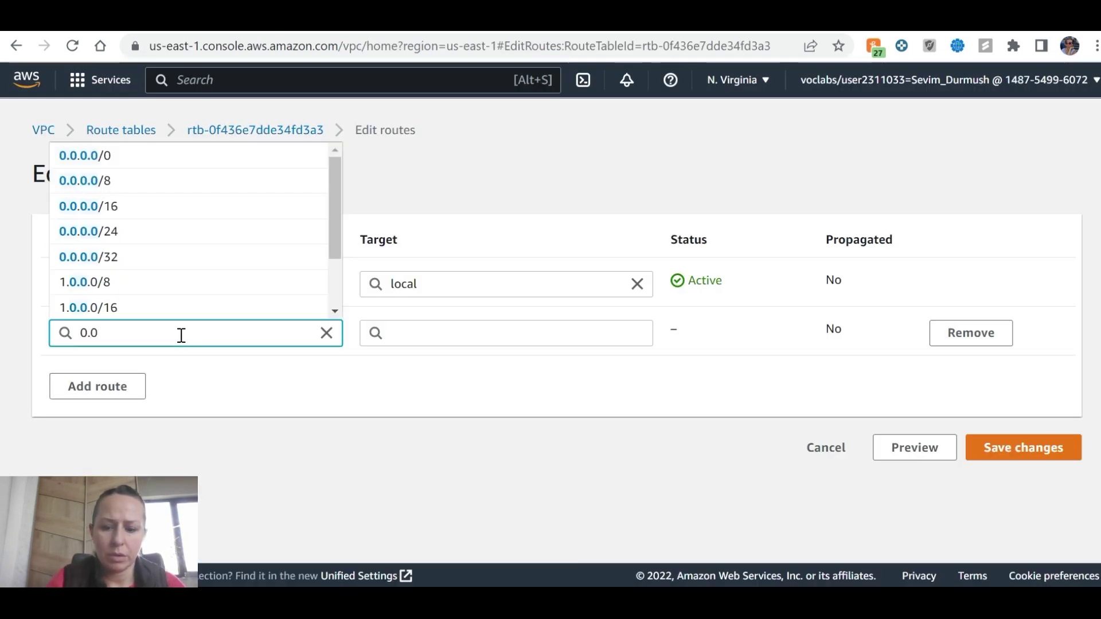
text(.0.)
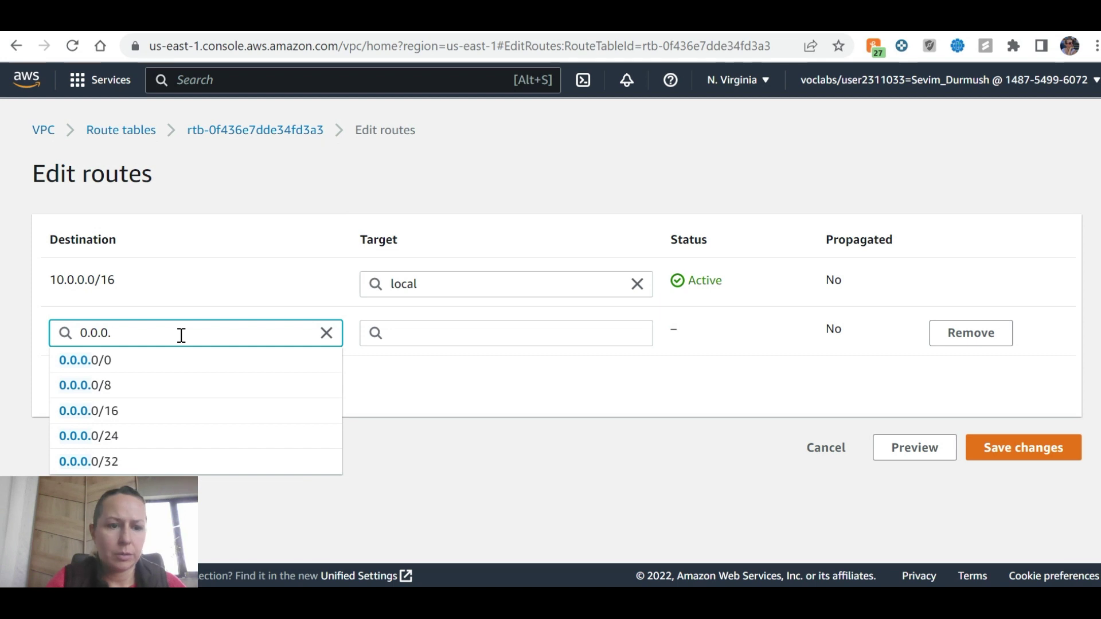
click(147, 365)
Step: Check the lab instructions for the route's target, set it to Internet Gateway and choose Lab IGW
key(ctrl+Tab)
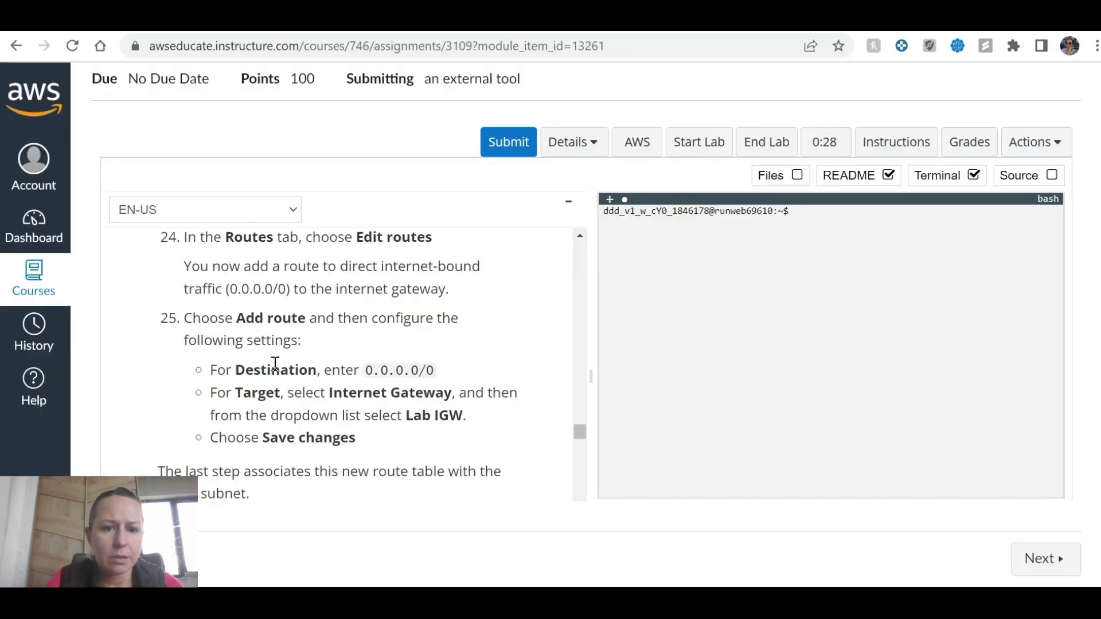
key(ctrl+shift+Tab)
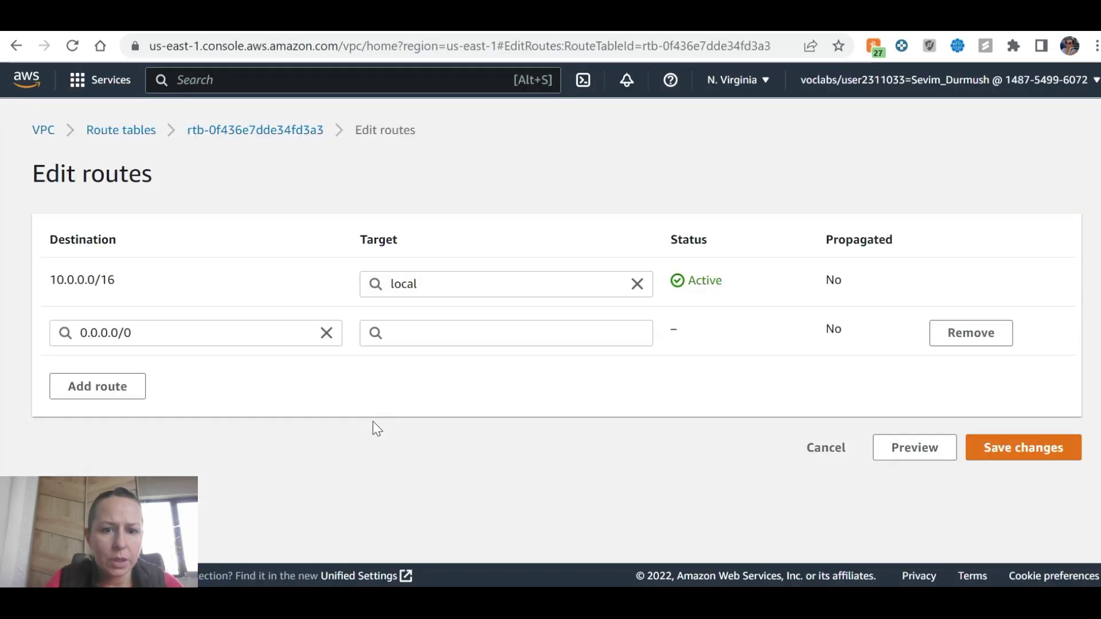
key(ctrl+Tab)
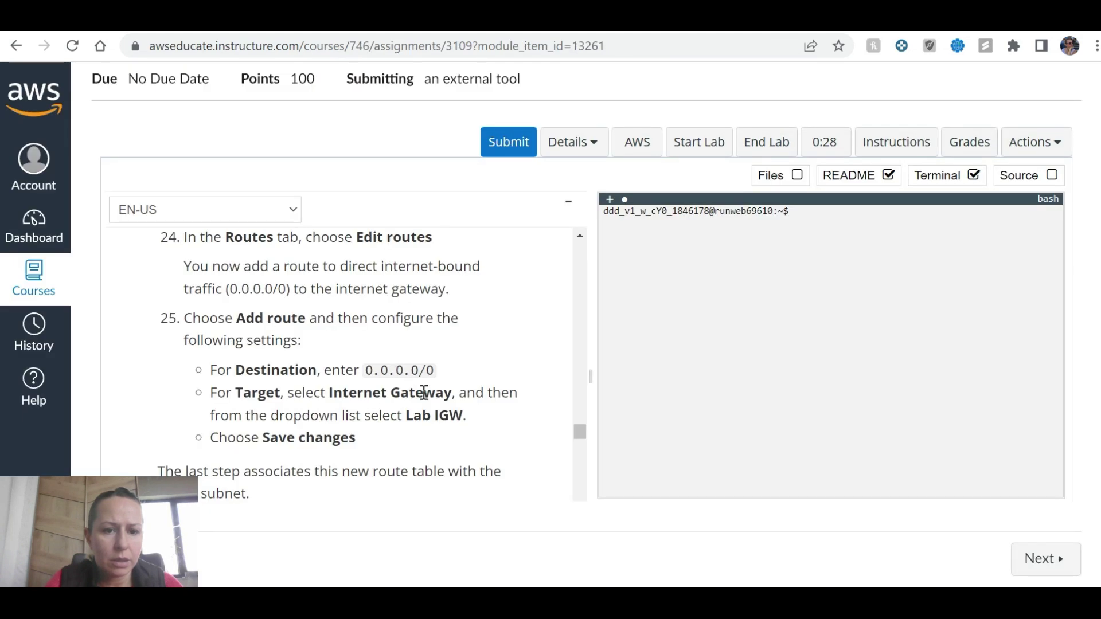
drag(453, 393, 330, 390)
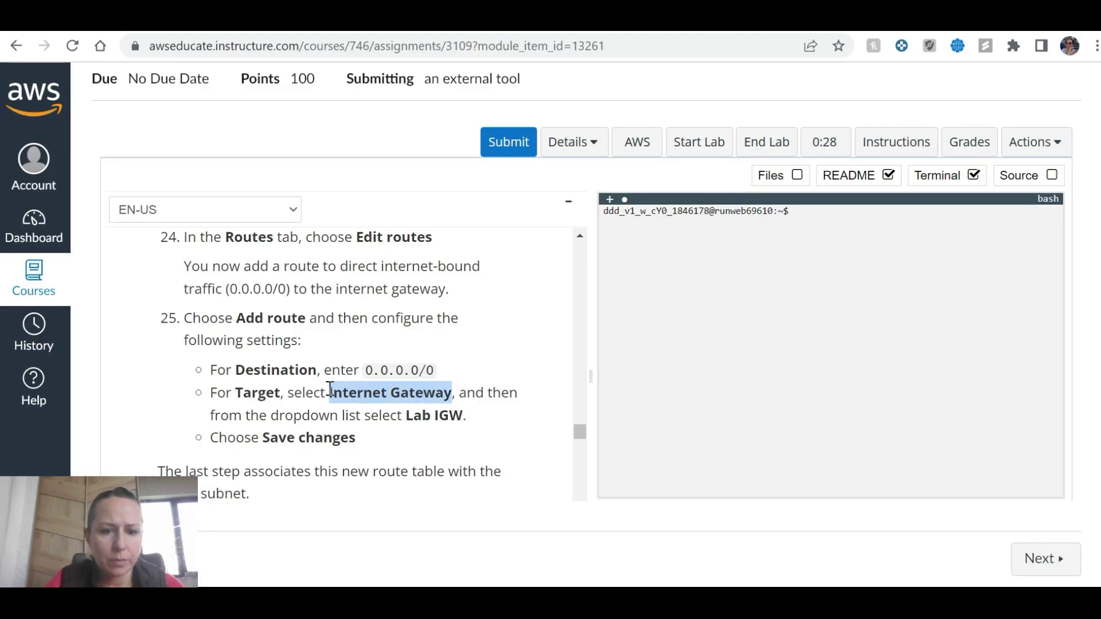
key(alt+Tab)
click(432, 328)
key(ctrl+v)
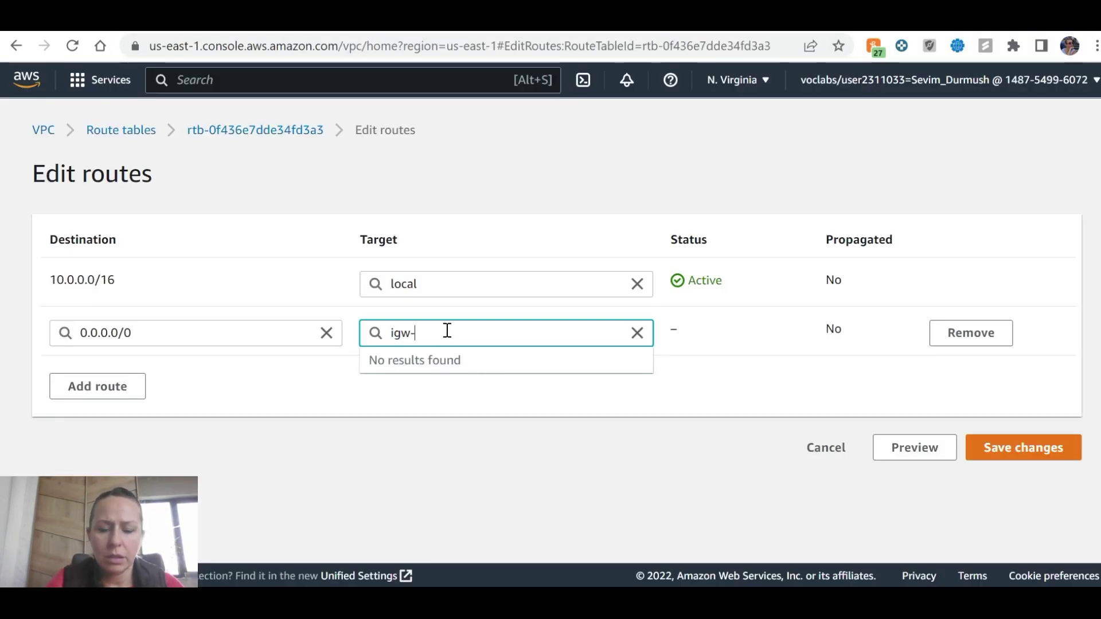
drag(447, 330, 277, 328)
text(Internet)
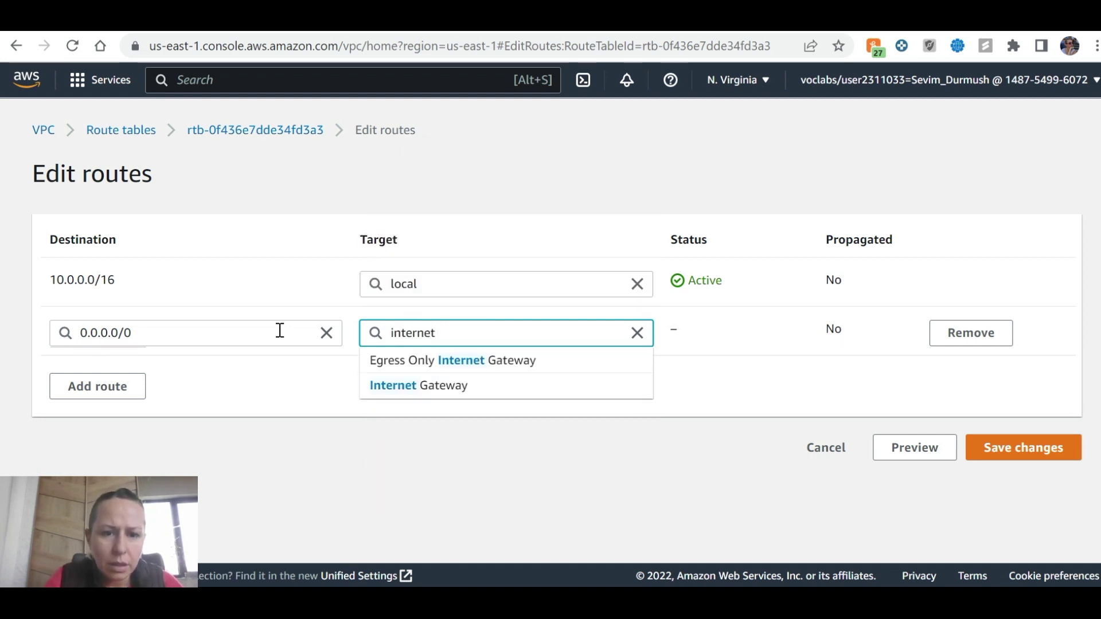
click(451, 384)
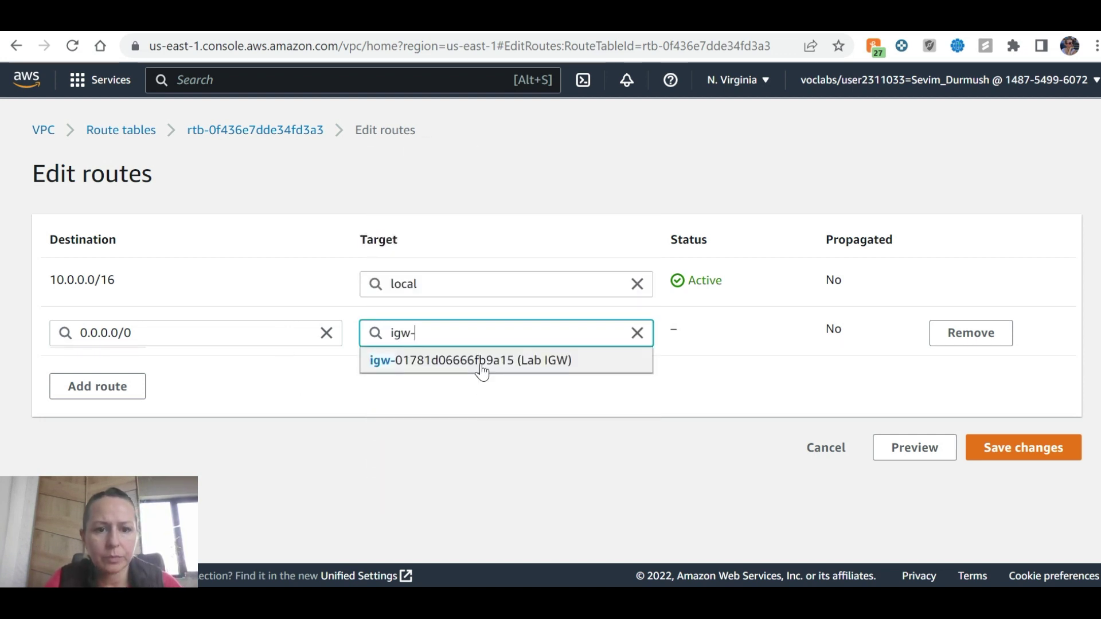
click(508, 362)
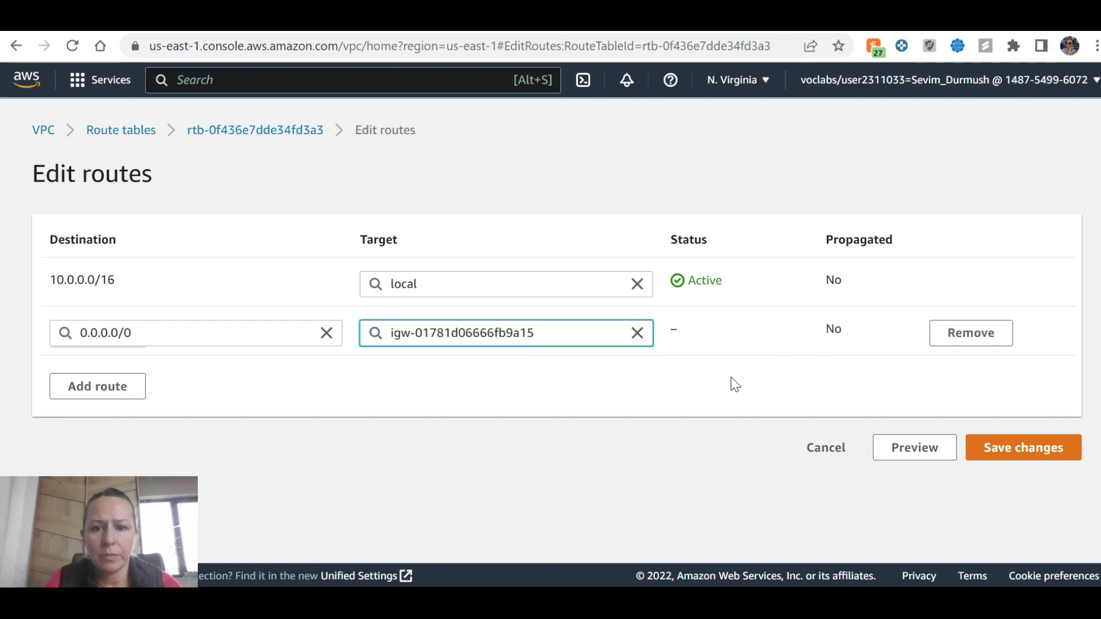
Step: Check the new route against the lab instructions and save the route changes
key(ctrl+Tab)
key(ctrl+shift+Tab)
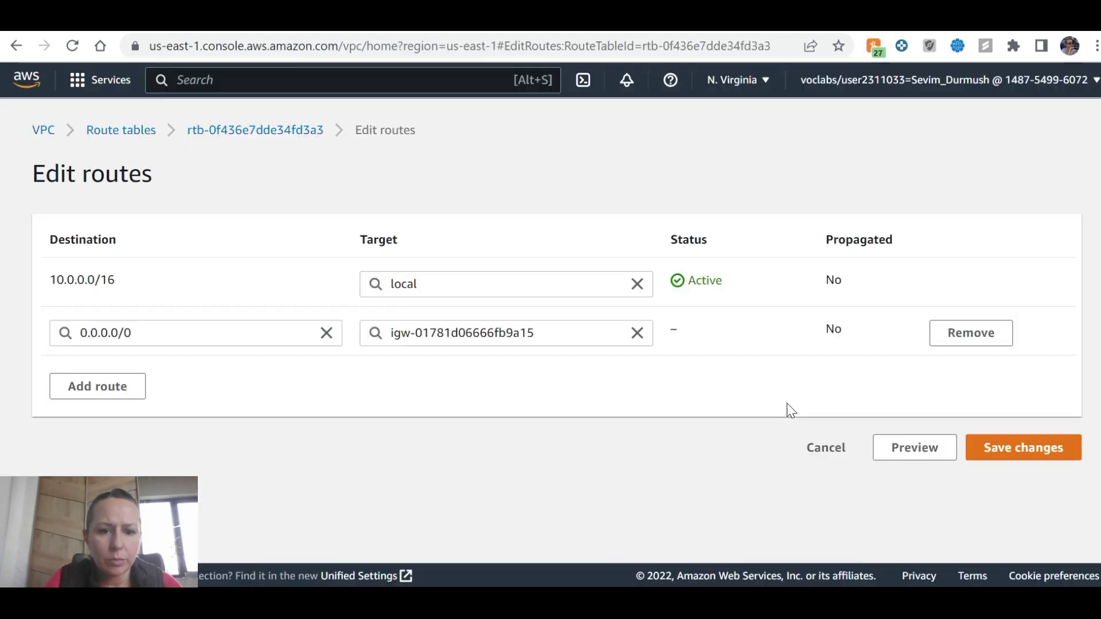
click(1069, 451)
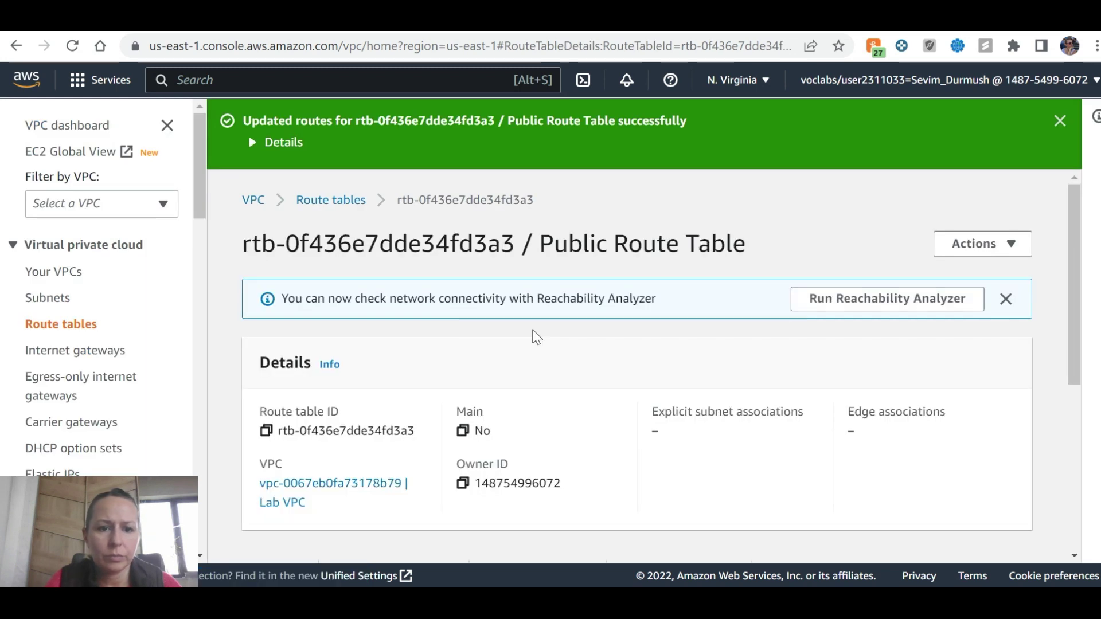
Step: Read the lab's subnet association instructions and display the subnet associations of the Public Route Table
key(ctrl+Tab)
scroll(387, 366, down, 2)
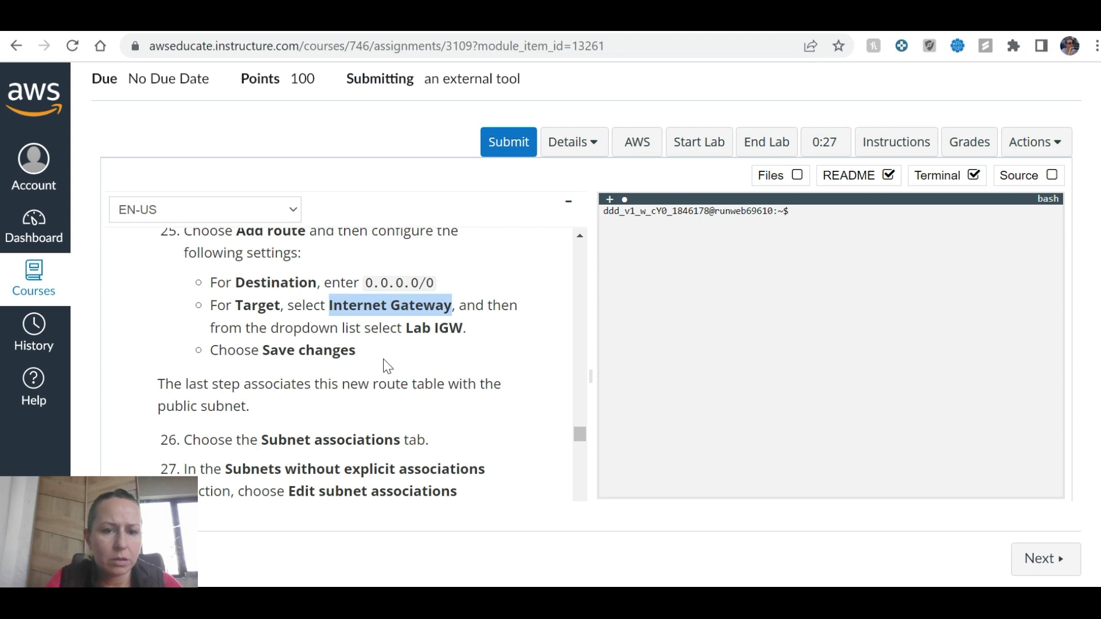
scroll(387, 366, down, 2)
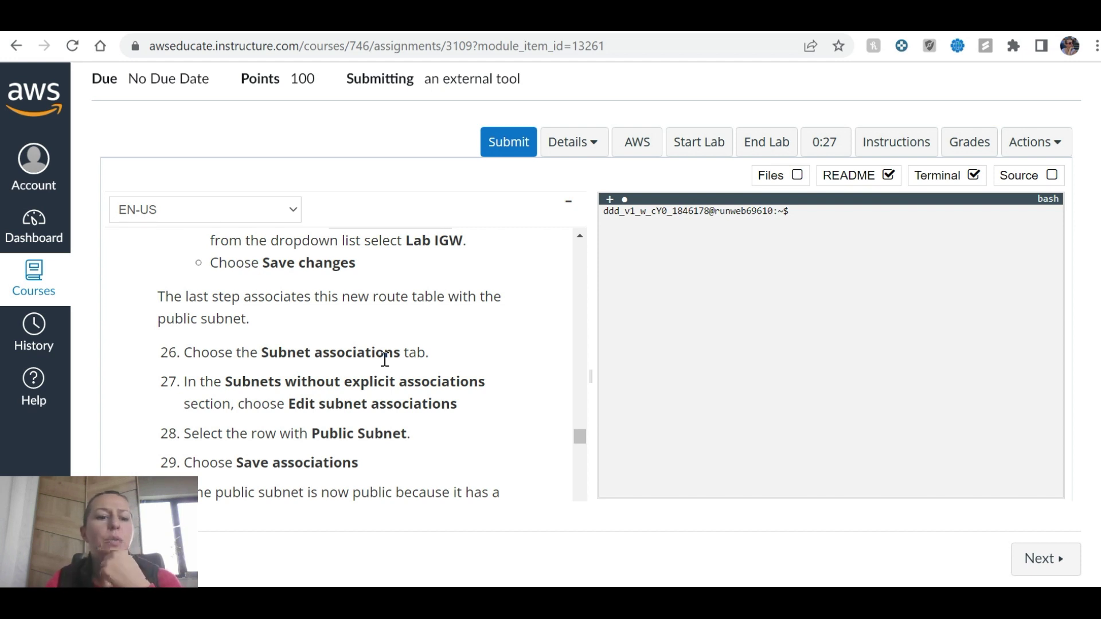
key(alt+Tab)
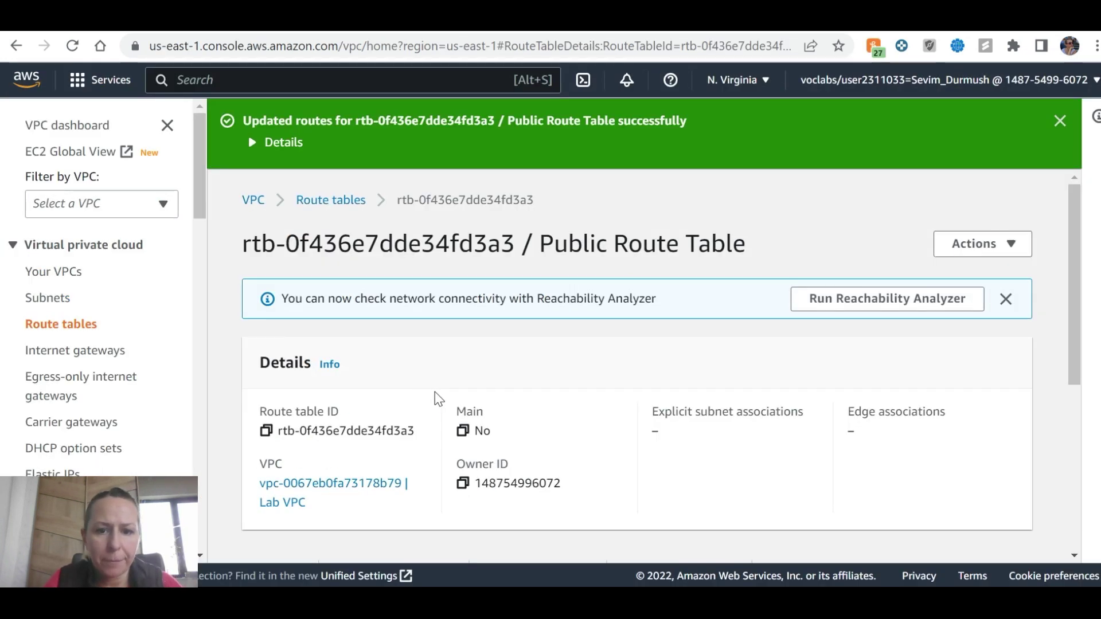
scroll(440, 399, down, 5)
scroll(439, 399, down, 1)
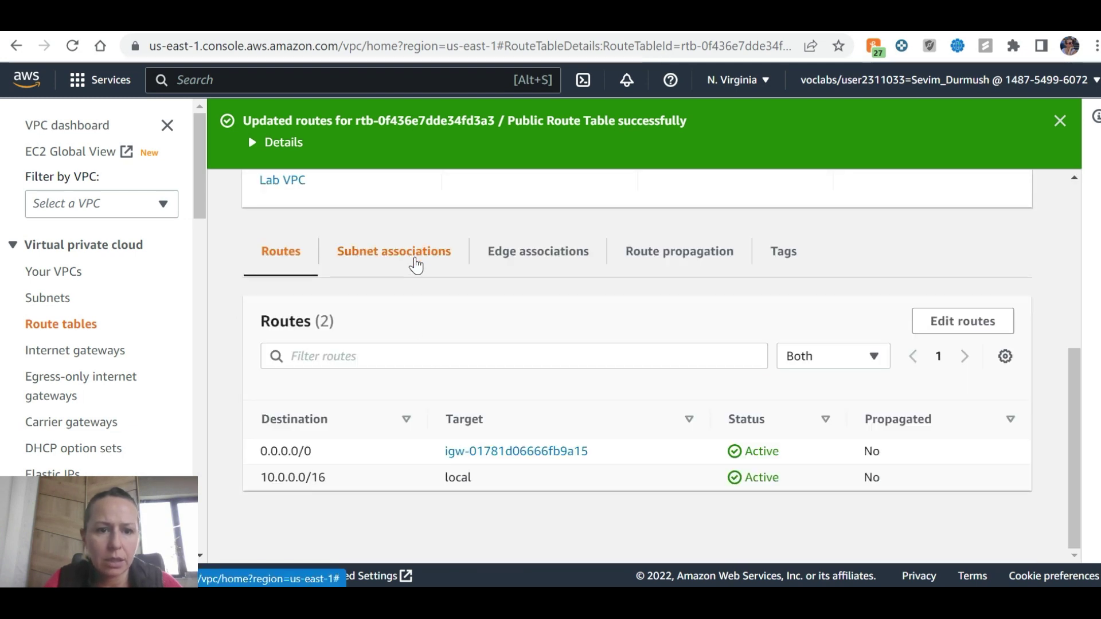
click(422, 261)
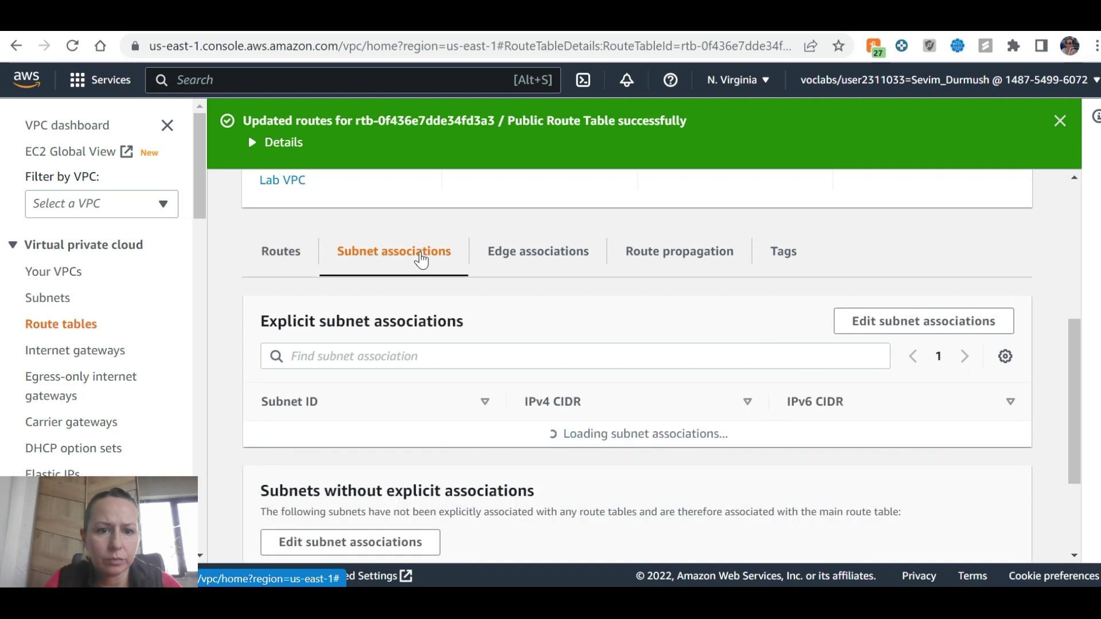
Step: Open the Public Route Table's subnet associations for editing as the lab instructions require
key(ctrl+Tab)
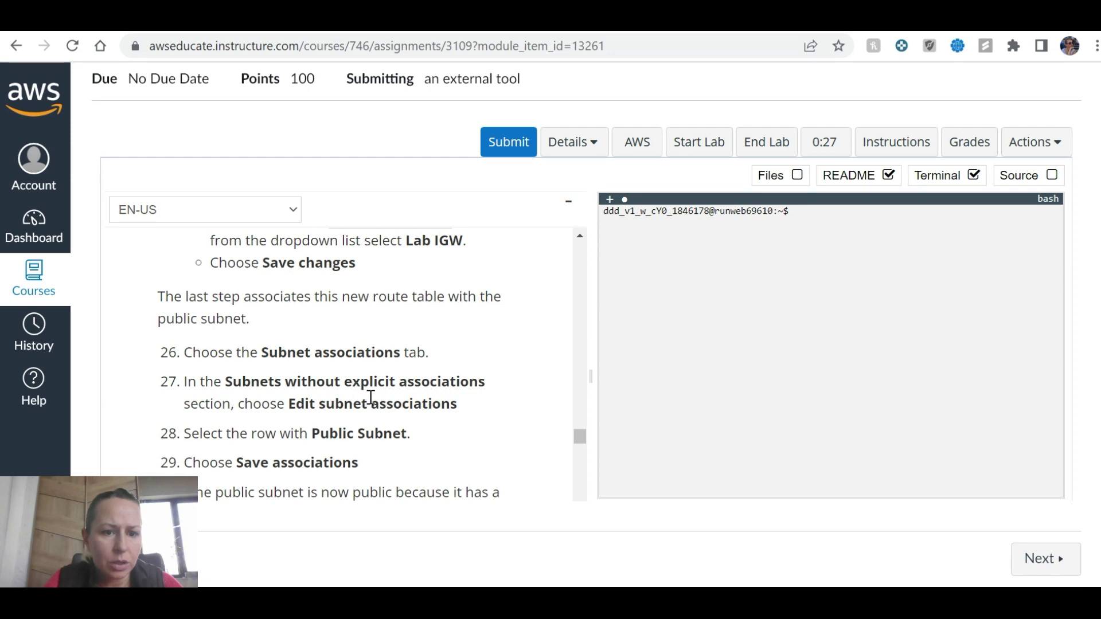
key(ctrl+Tab)
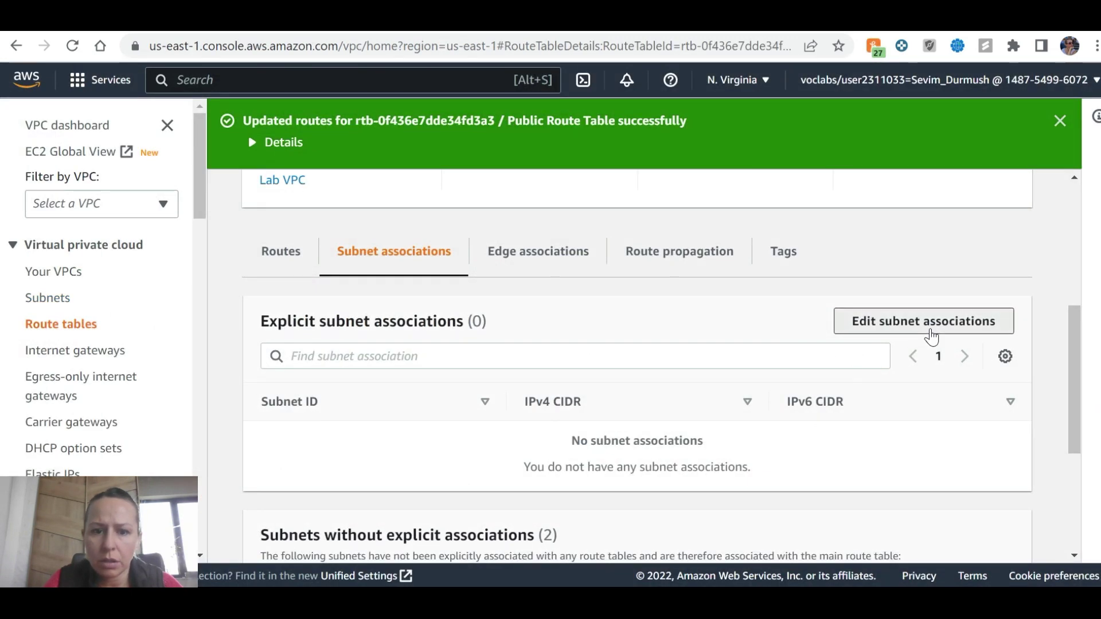
click(921, 324)
Step: Associate the Public Subnet with the Public Route Table following the lab instructions, and save the associations
key(ctrl+Tab)
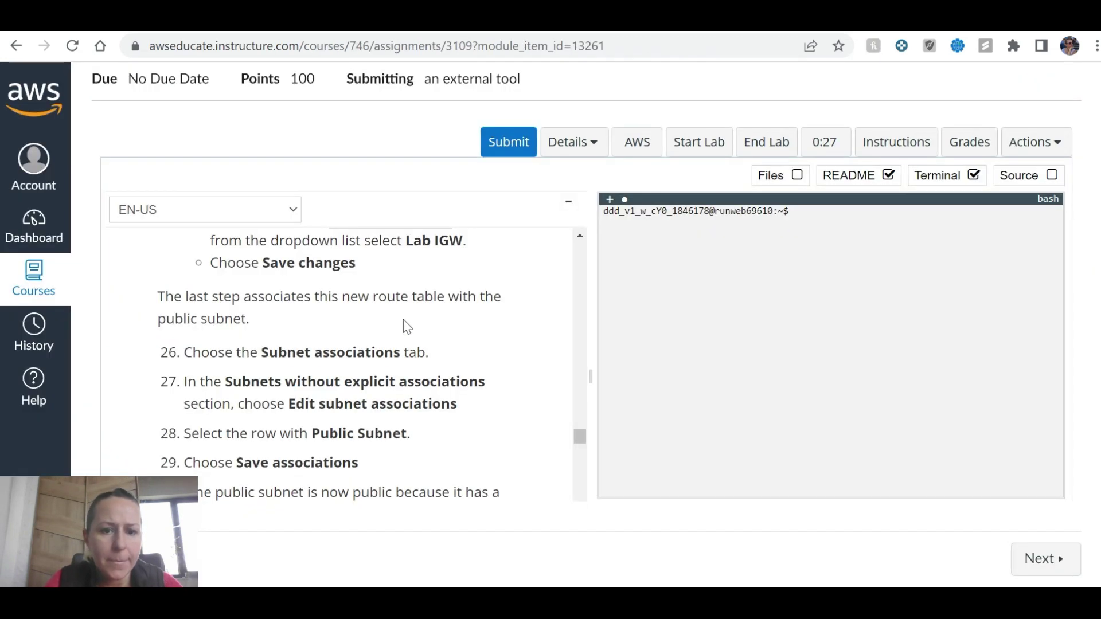
key(ctrl+Tab)
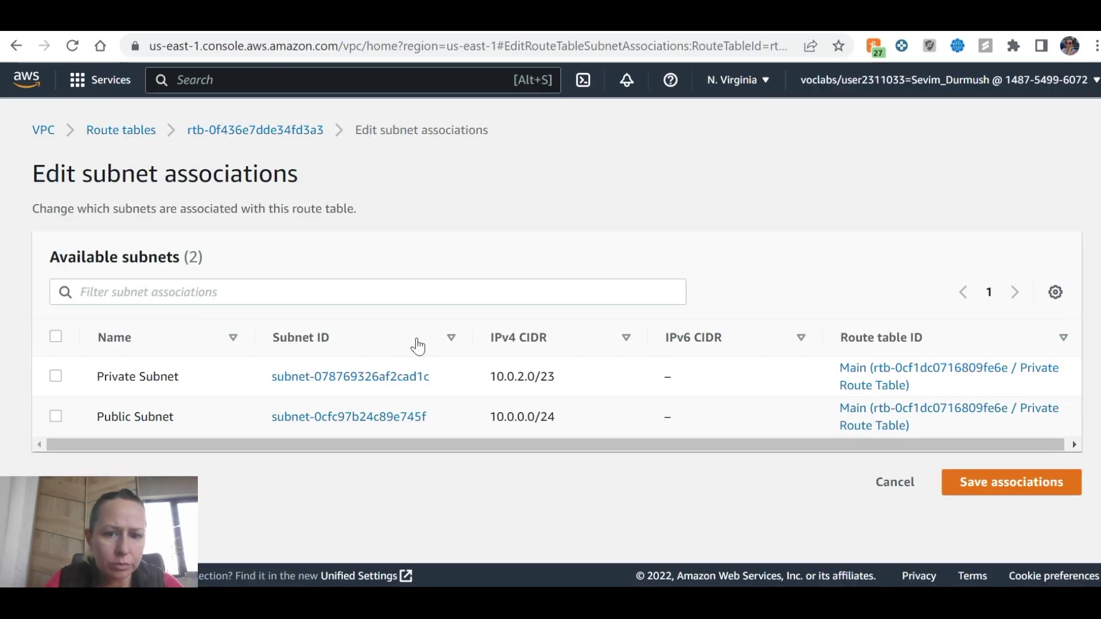
key(ctrl+Tab)
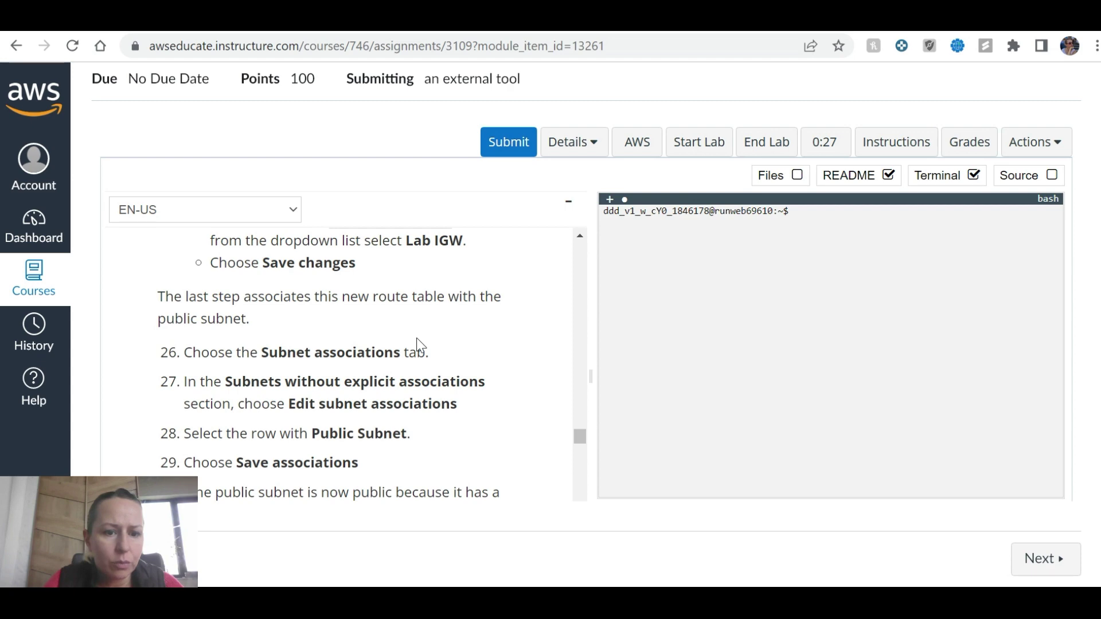
key(ctrl+Tab)
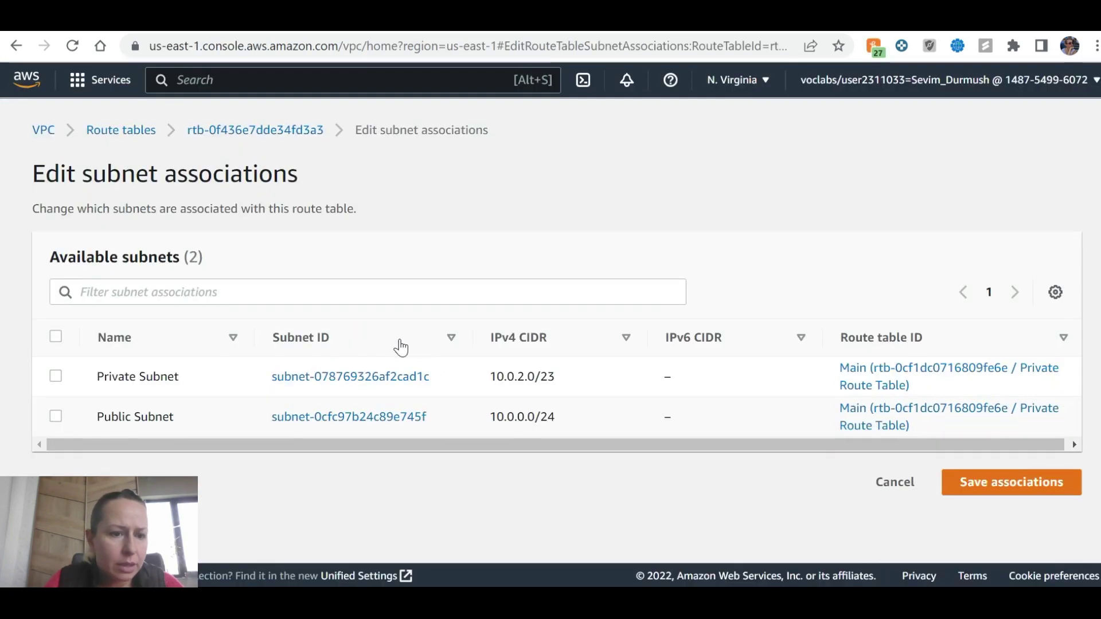
click(56, 417)
key(ctrl+Tab)
key(ctrl+Tab)
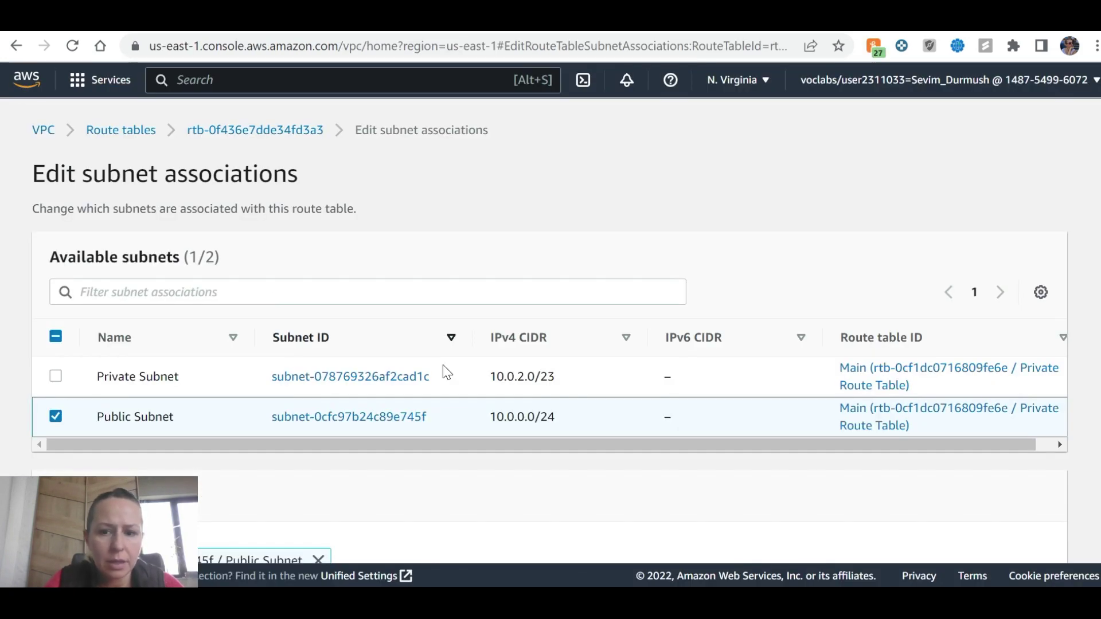
scroll(647, 384, down, 3)
click(994, 532)
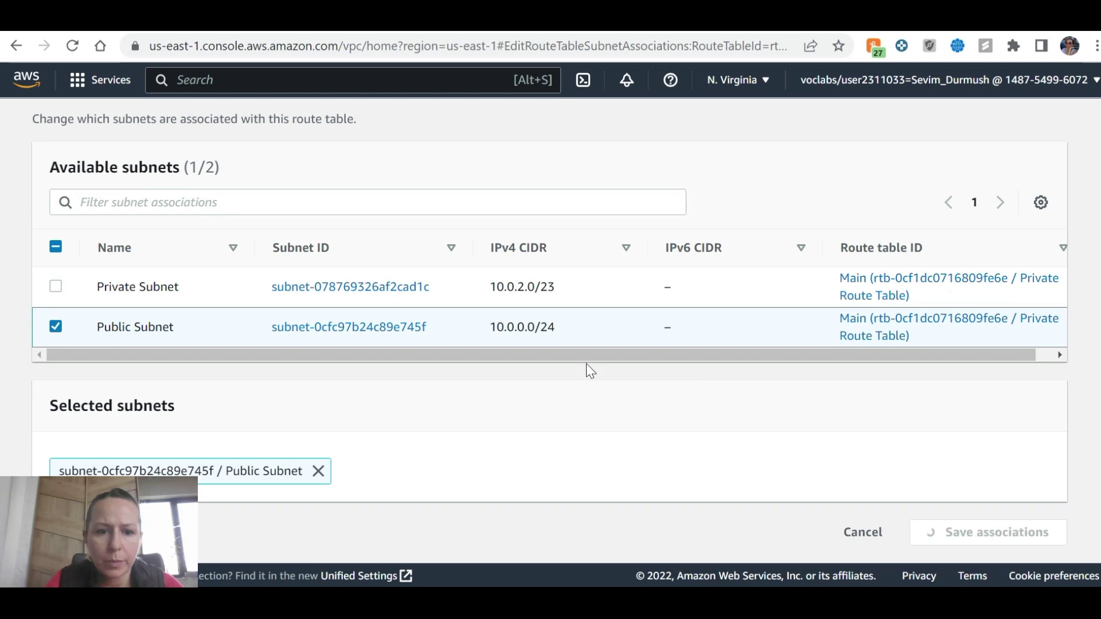
Step: Read the lab's summary on creating a public subnet and the introduction to Task 5 on security groups
key(ctrl+Tab)
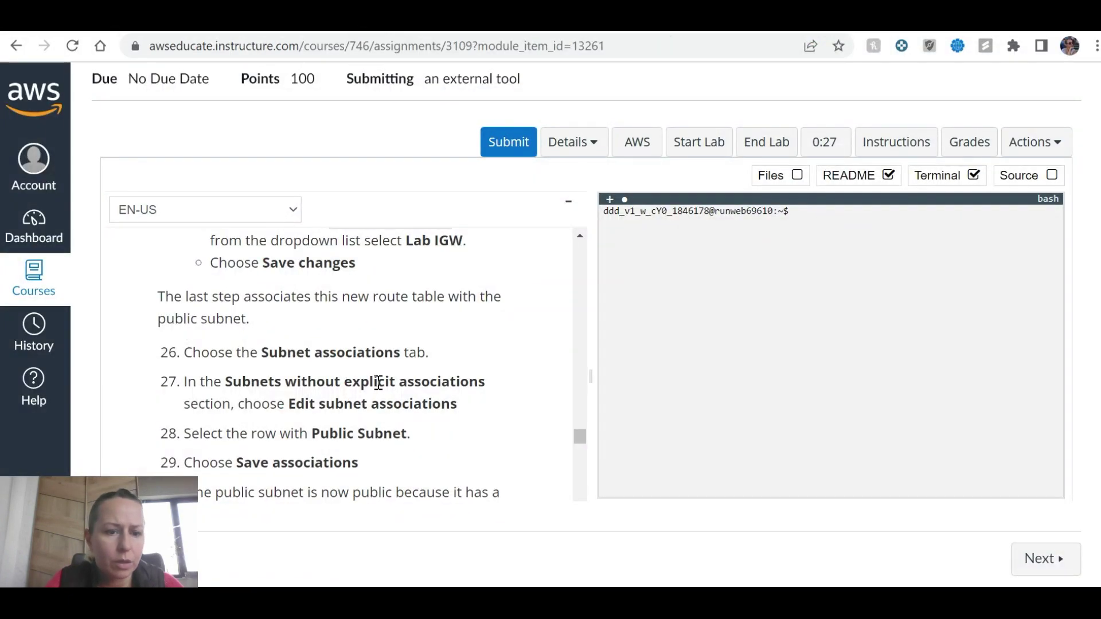
scroll(361, 388, down, 3)
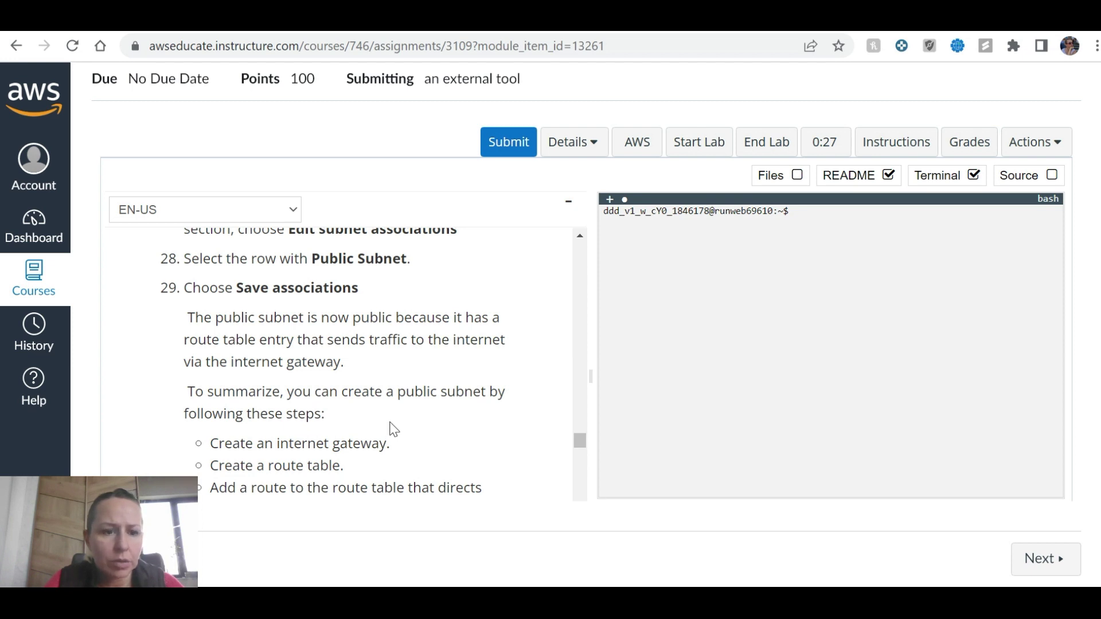
scroll(393, 424, down, 2)
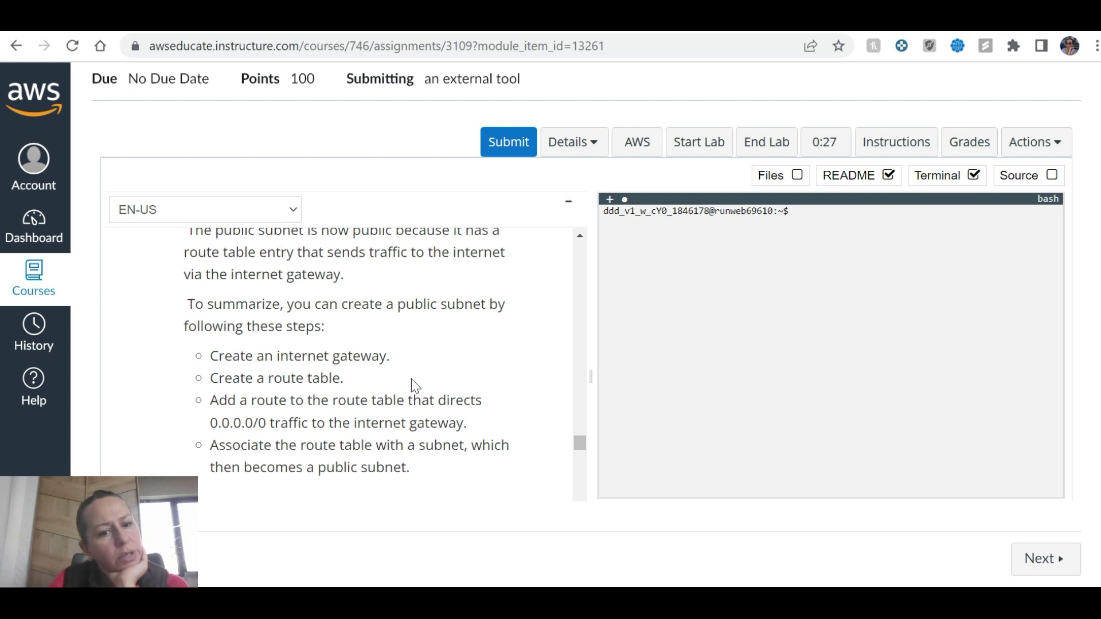
scroll(417, 372, down, 2)
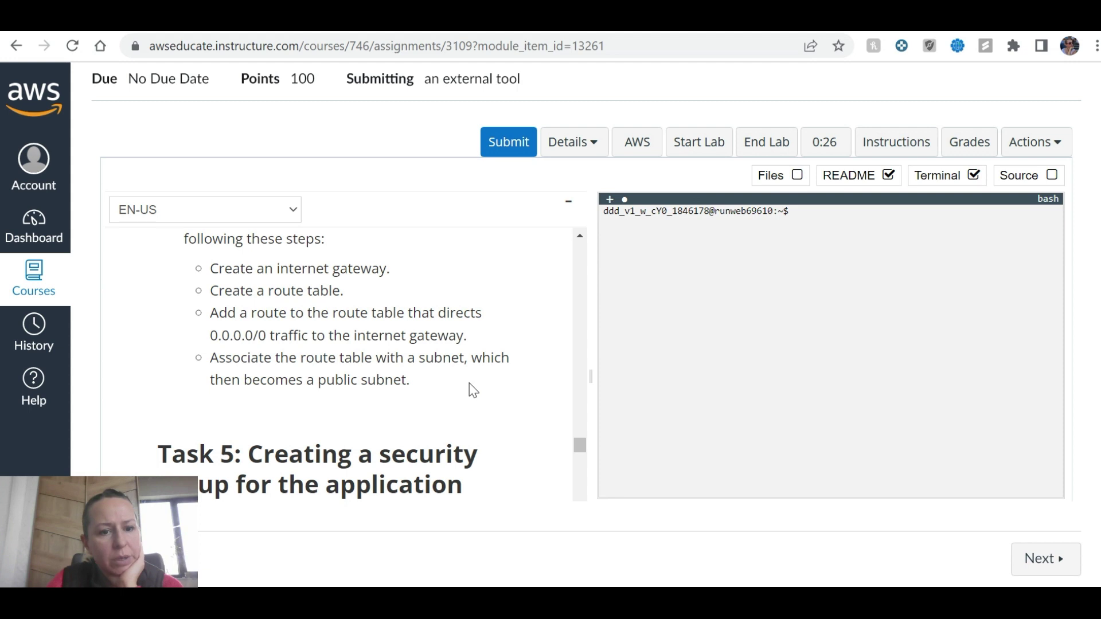
scroll(466, 378, down, 2)
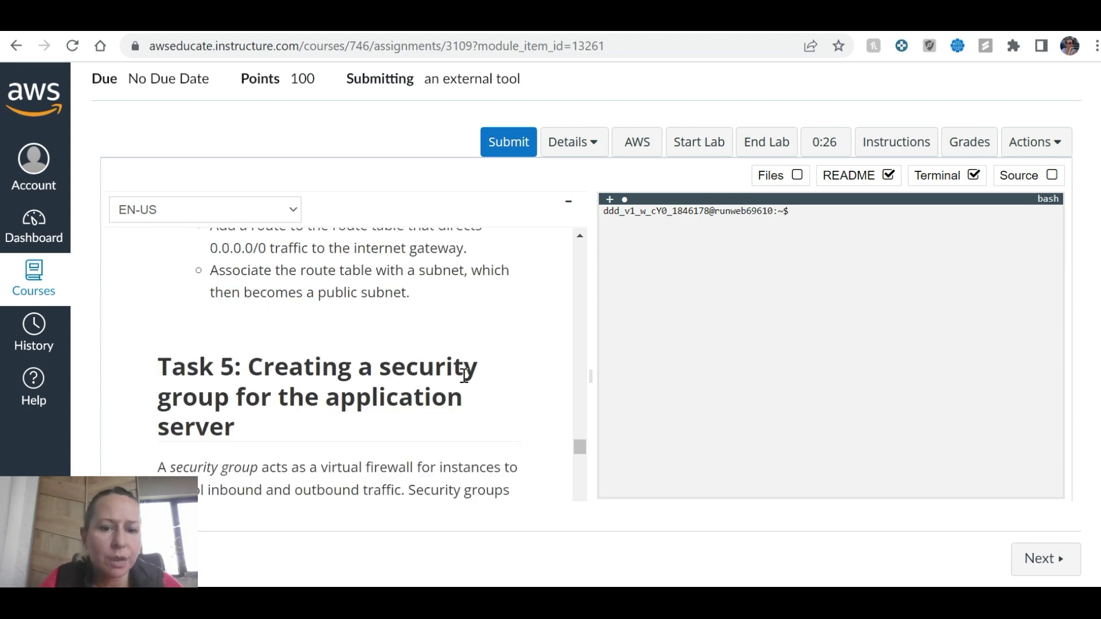
scroll(465, 376, down, 2)
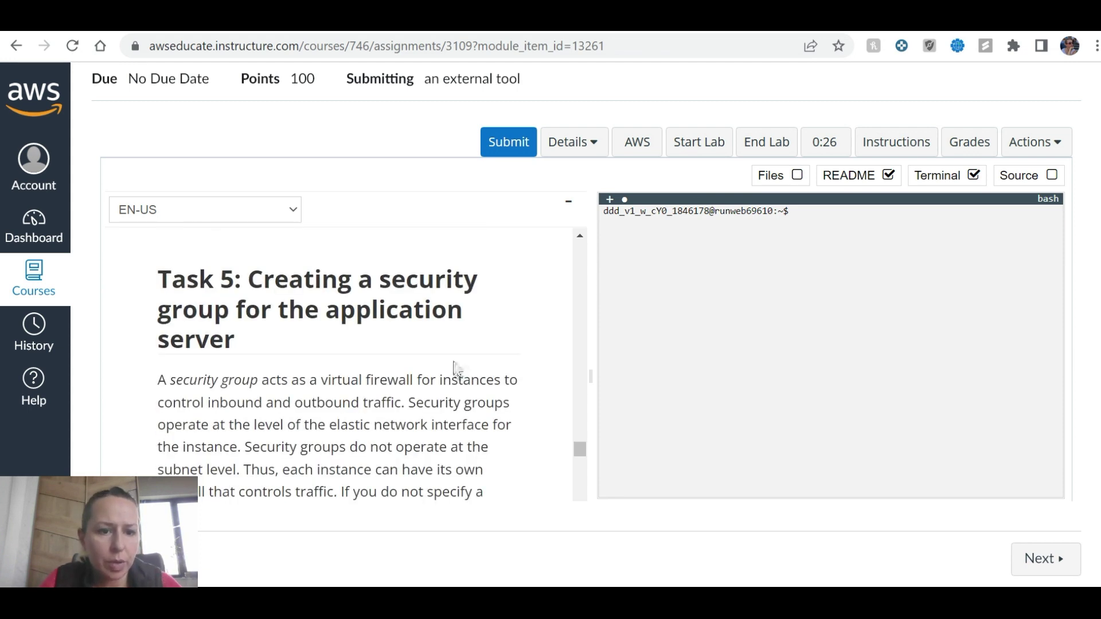
Step: Read the Task 5 security group instructions and open the list of security groups in the VPC console
scroll(452, 356, down, 2)
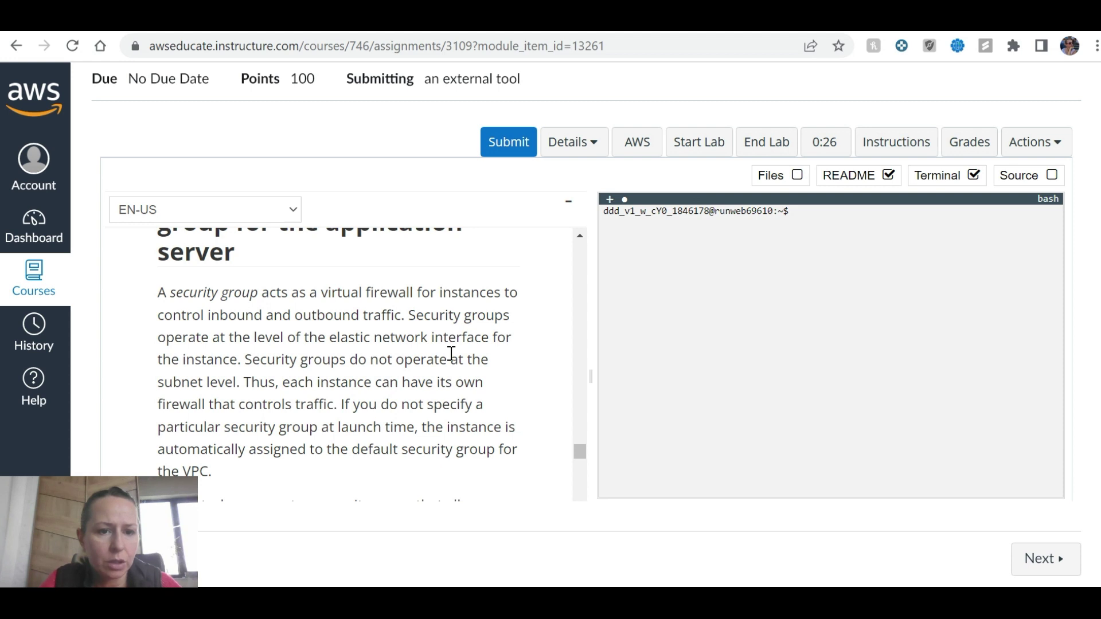
scroll(443, 345, down, 6)
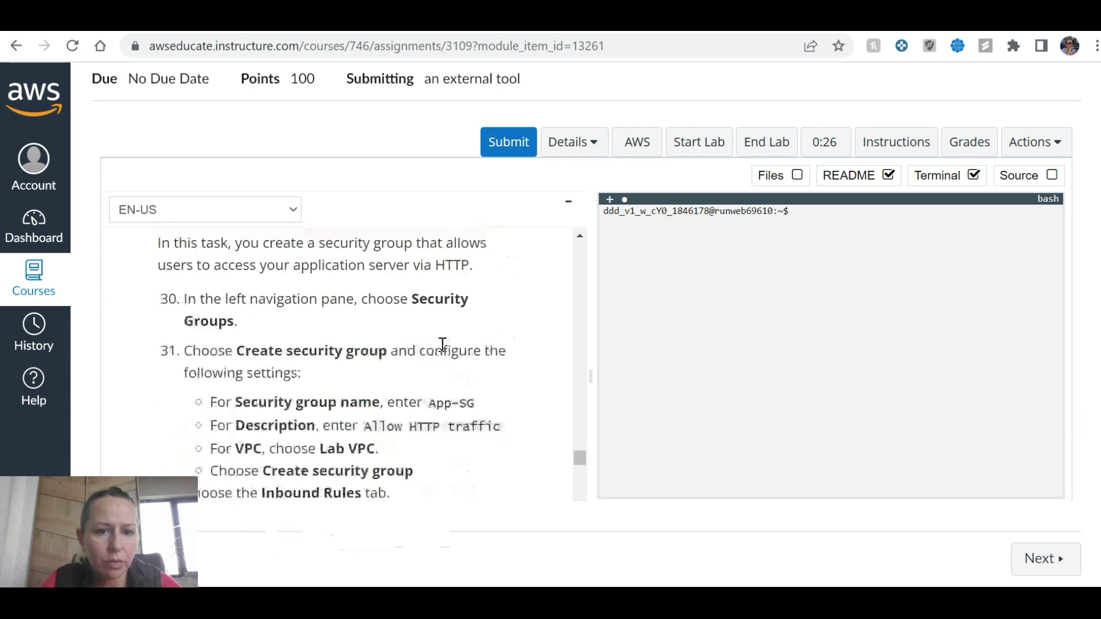
key(ctrl+Tab)
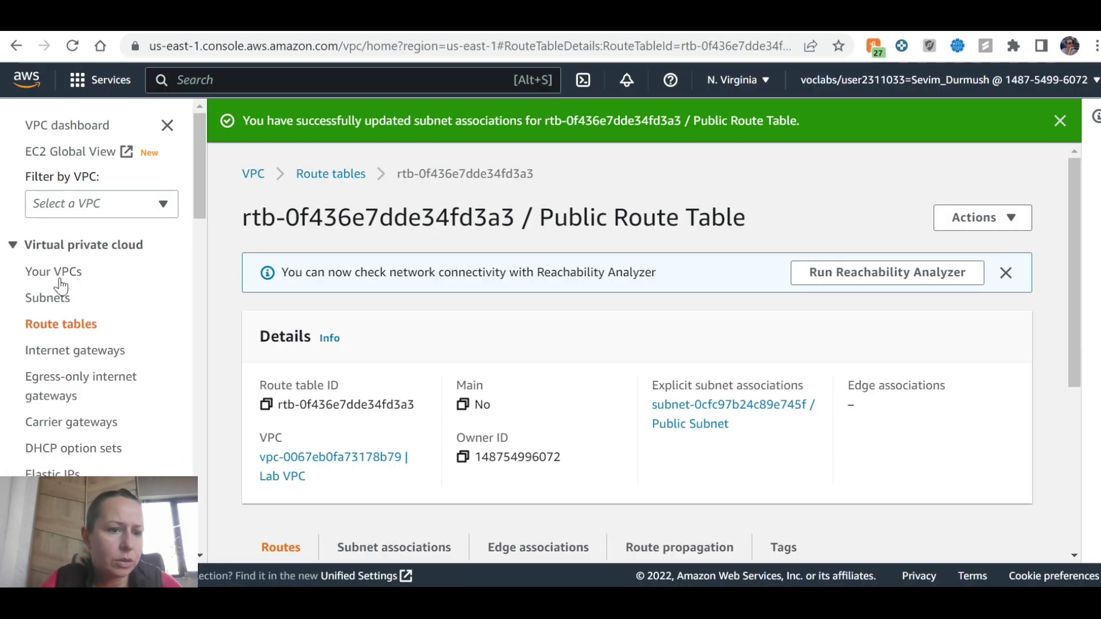
scroll(61, 289, down, 6)
scroll(62, 293, down, 2)
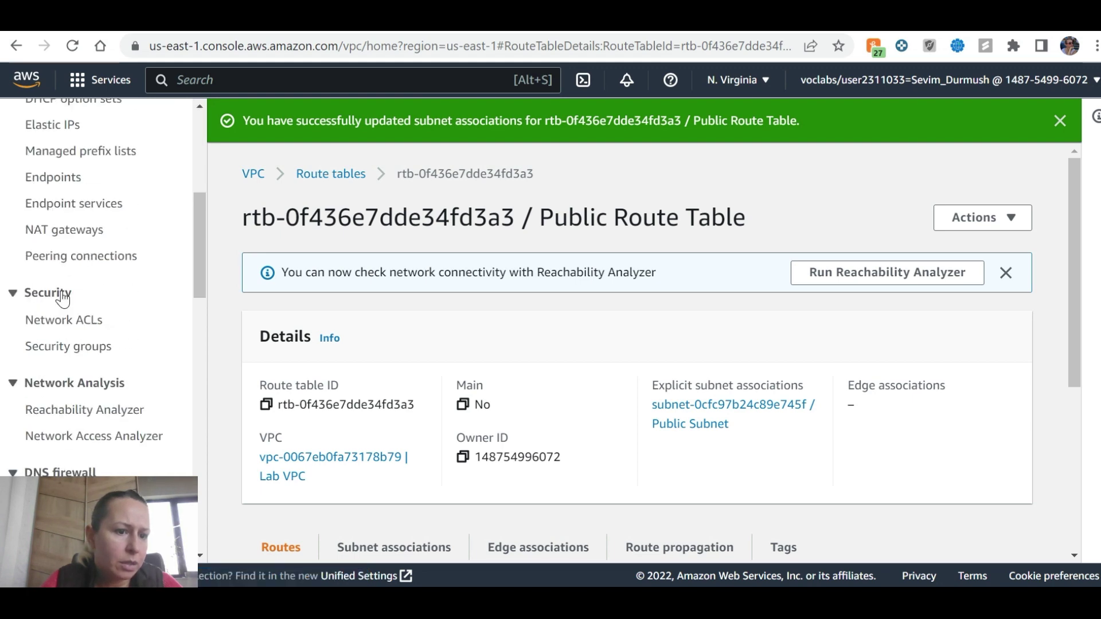
click(101, 348)
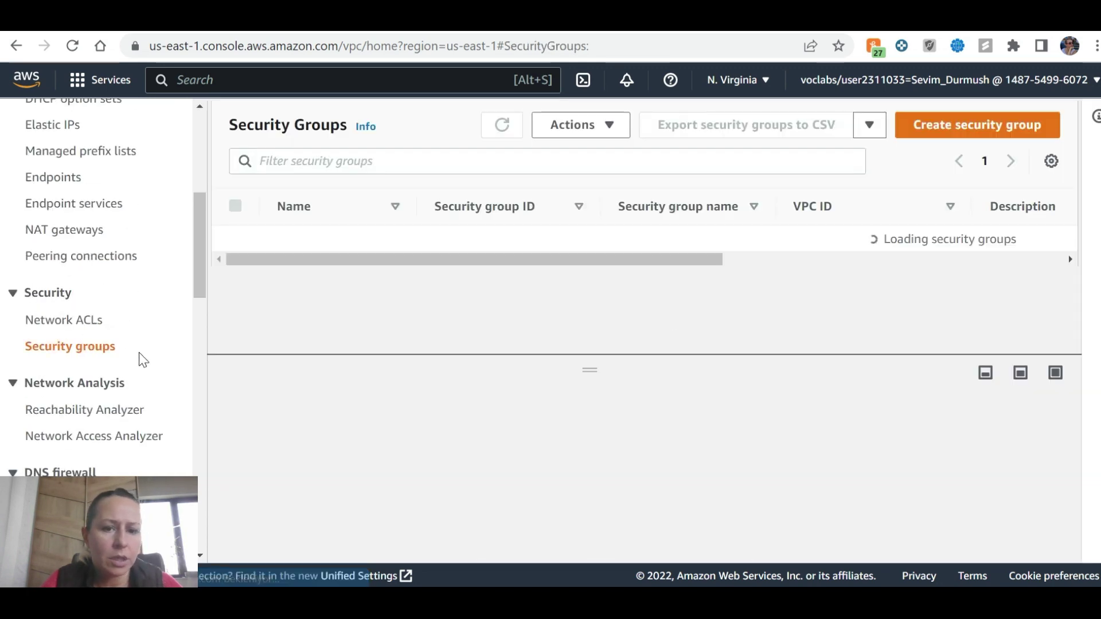
Step: Start creating a security group and name it App-SG, copying the name from the lab instructions
key(ctrl+shift+Tab)
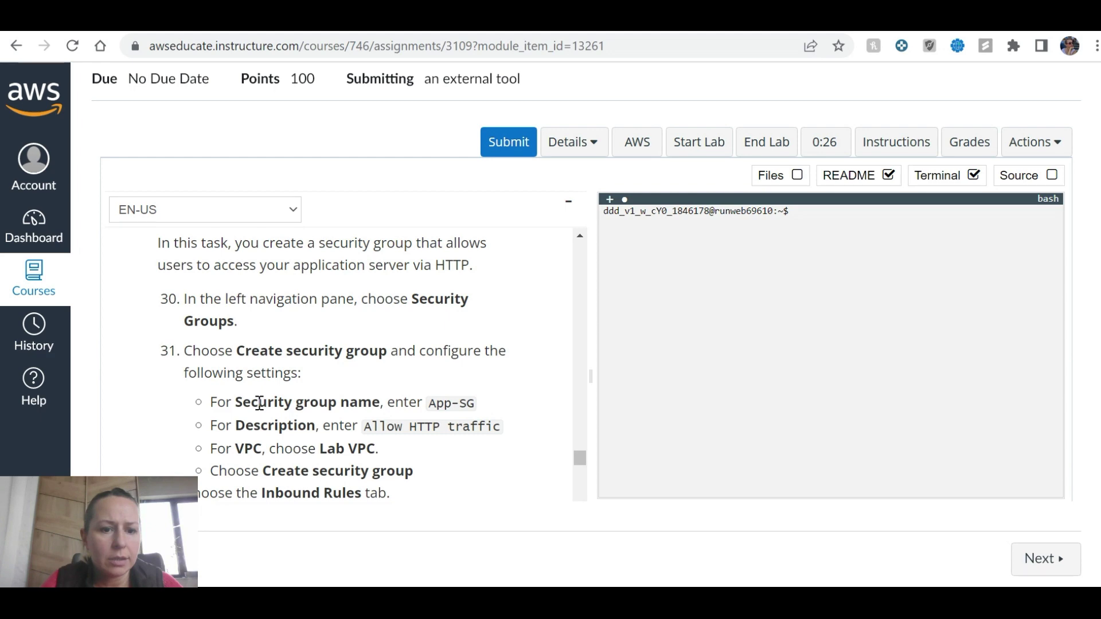
key(ctrl+Tab)
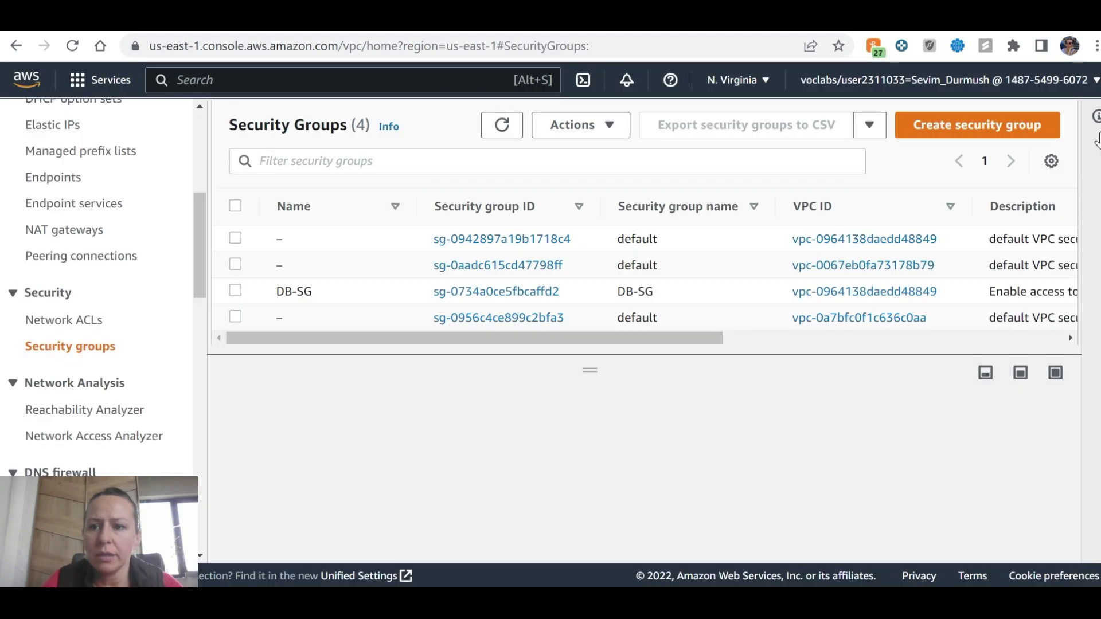
click(1005, 133)
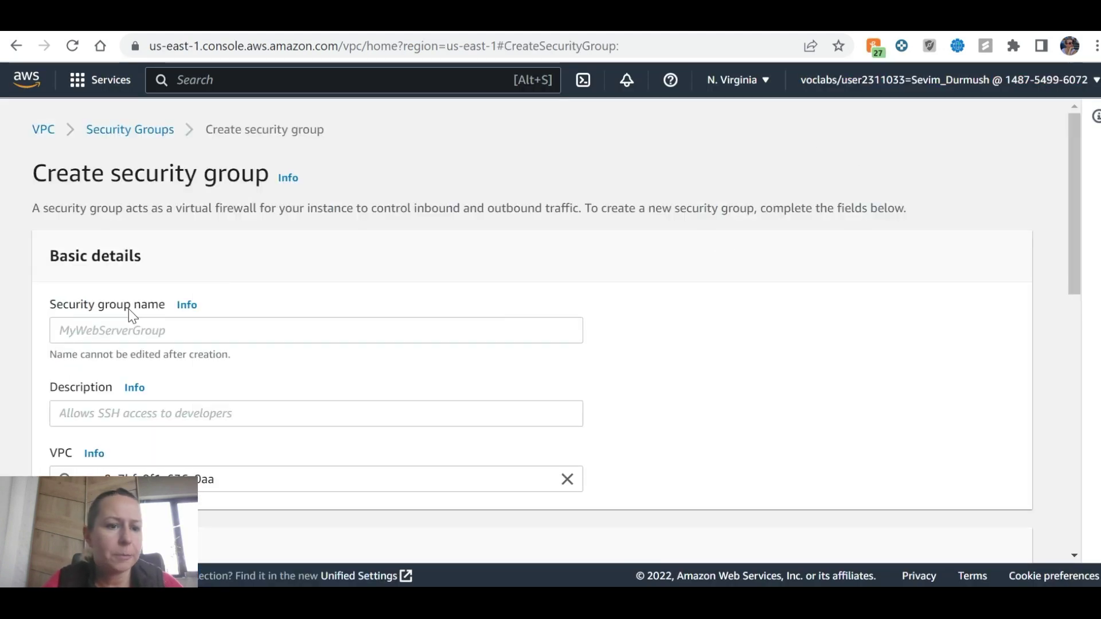
key(ctrl+shift+Tab)
drag(477, 406, 429, 403)
key(ctrl+c)
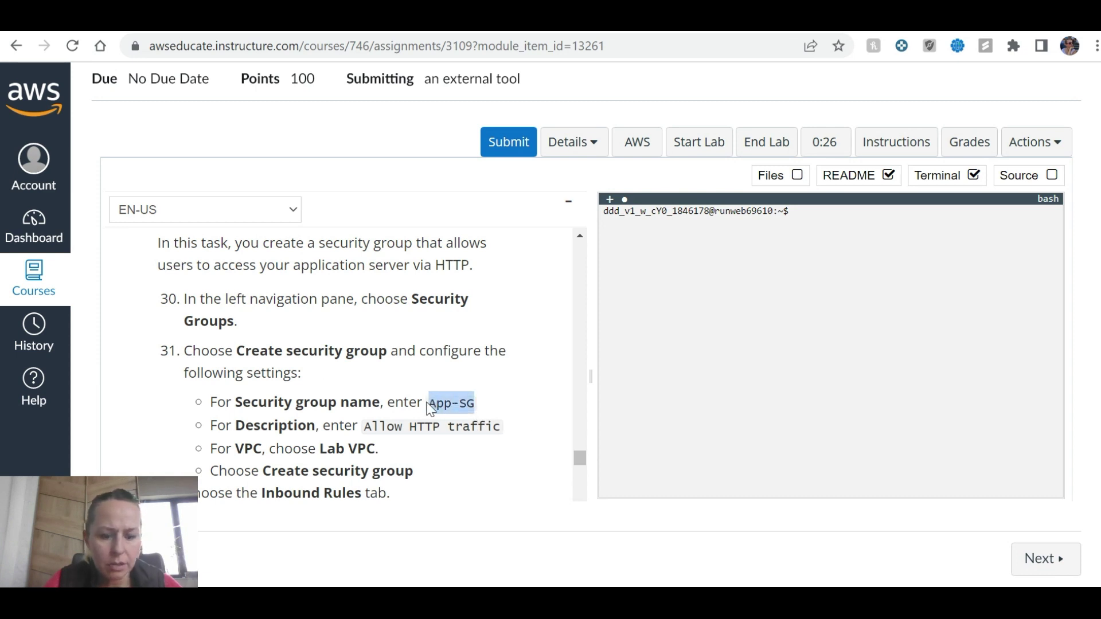
key(ctrl+Tab)
click(128, 333)
key(ctrl+v)
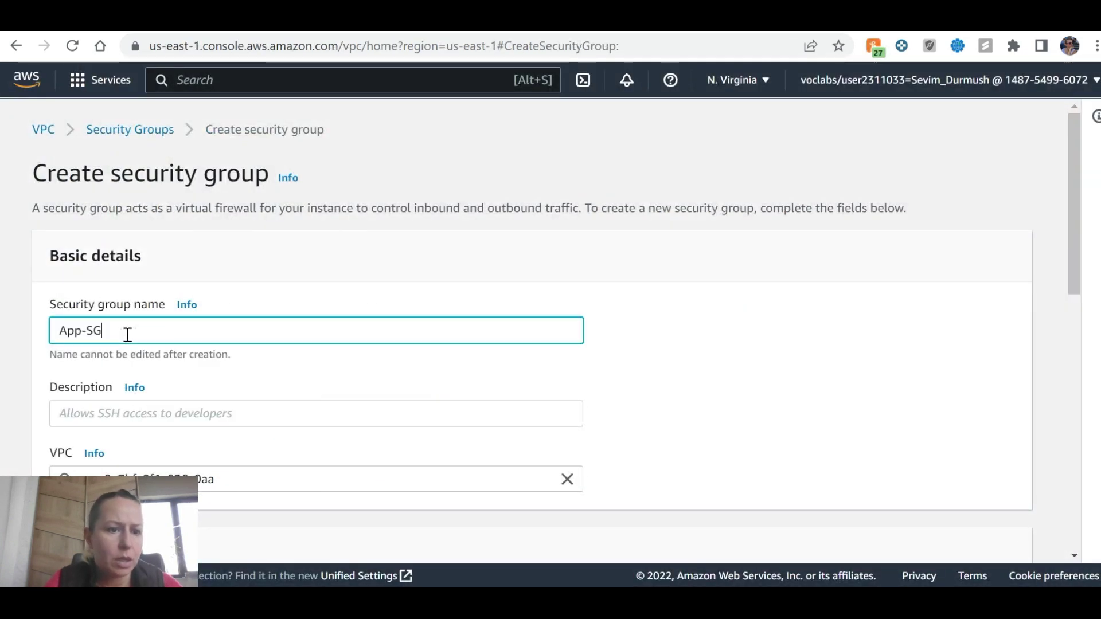
Step: Give the new security group the description "Allow HTTP traffic" from the lab instructions
key(ctrl+shift+Tab)
drag(505, 427, 363, 426)
key(ctrl+Tab)
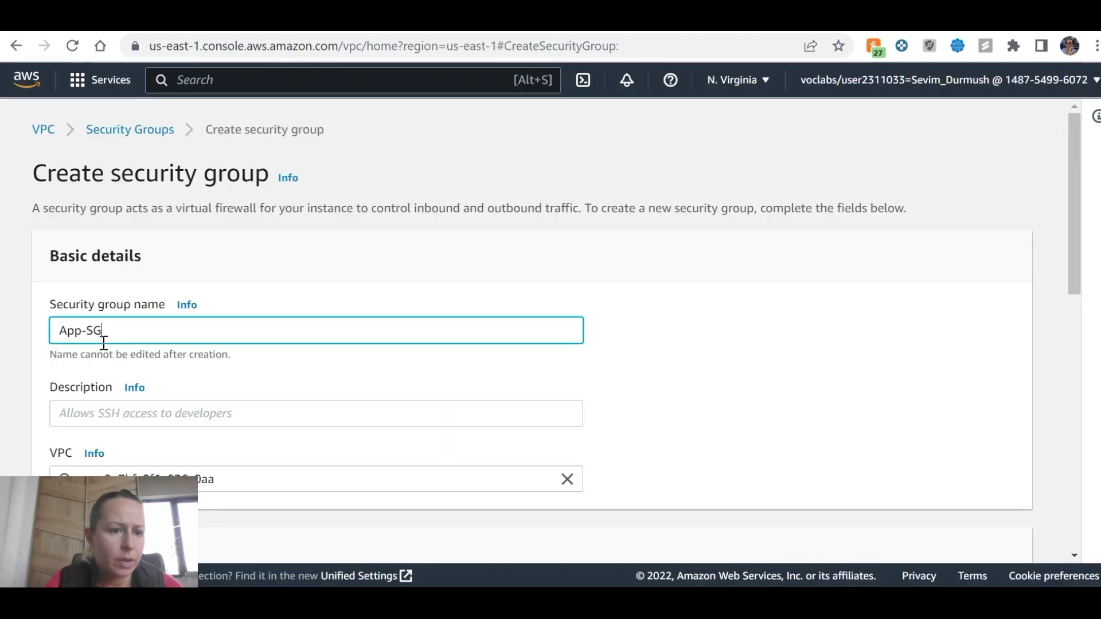
click(101, 408)
text(Allow HTTP traffic)
Step: Replace the security group's preselected VPC with the Lab VPC, as the lab instructions require
scroll(140, 353, down, 3)
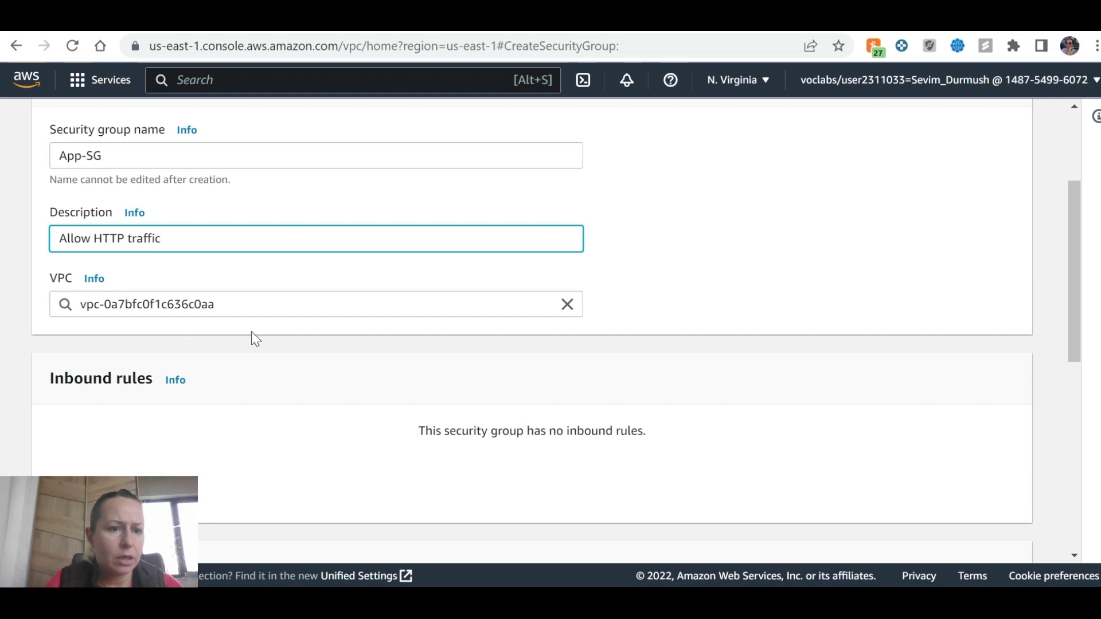
key(ctrl+shift+Tab)
key(alt+Tab)
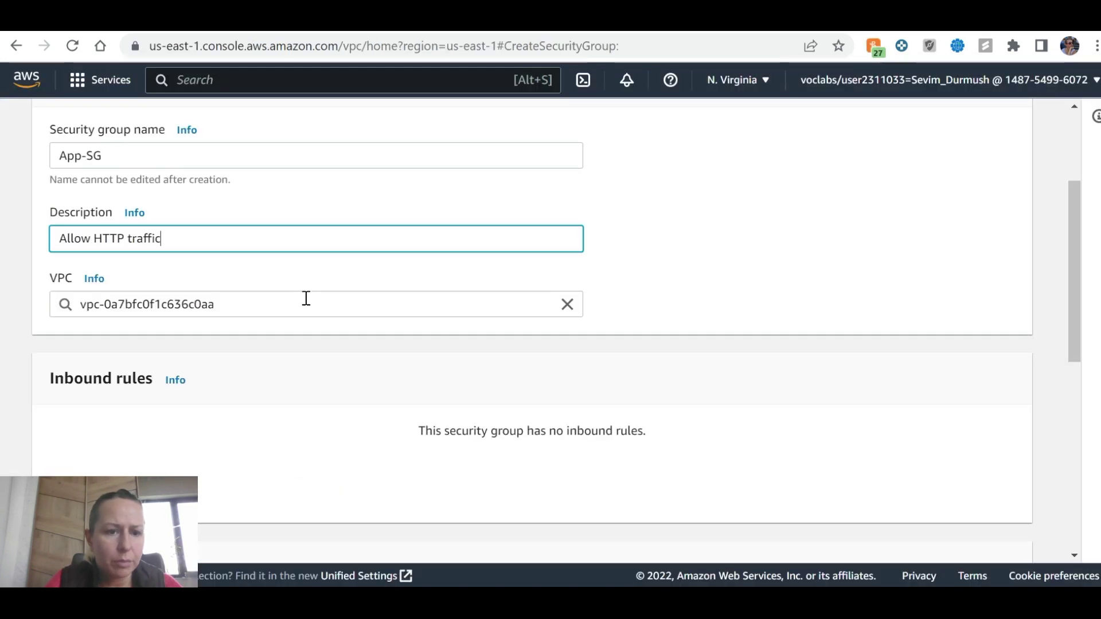
click(304, 299)
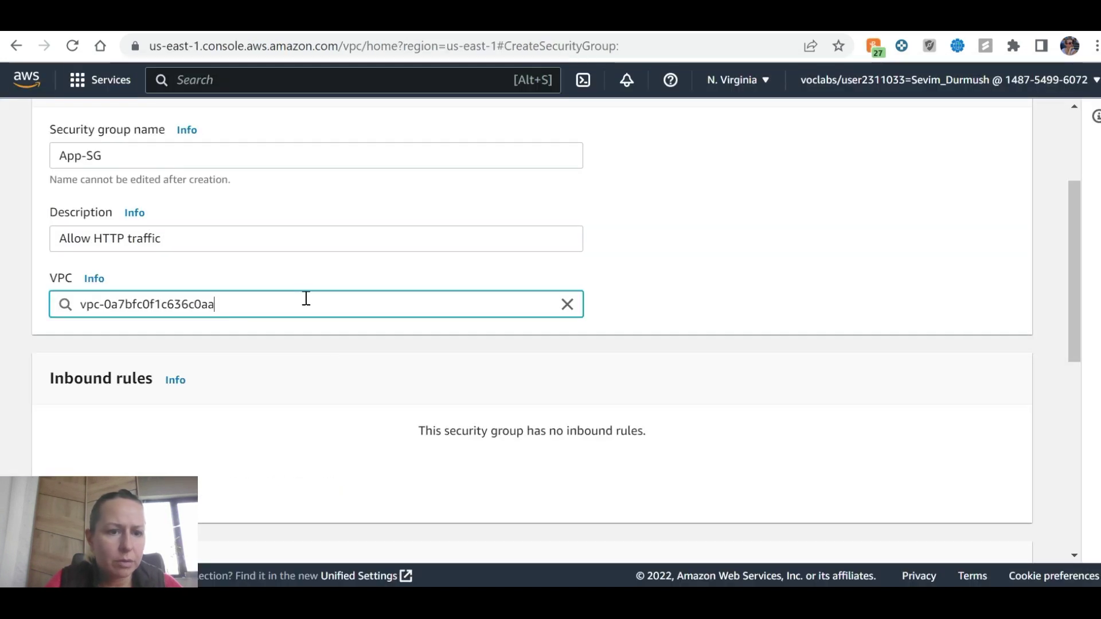
click(567, 303)
click(234, 428)
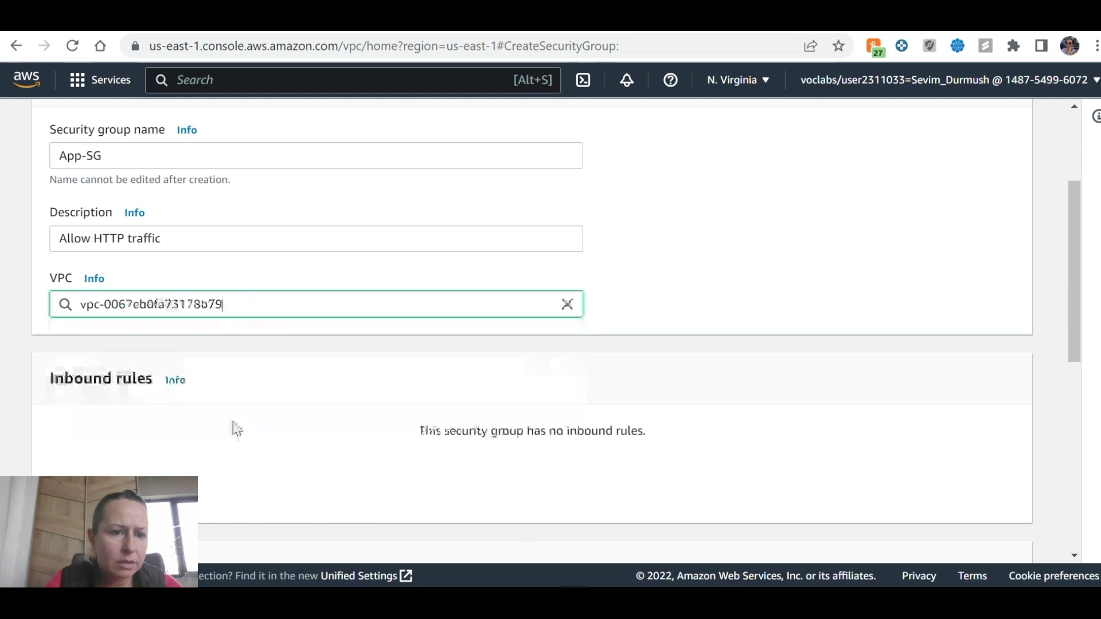
Step: Check the remaining lab instructions for the security group and create App-SG without adding rules or tags
key(alt+Tab)
scroll(433, 423, down, 3)
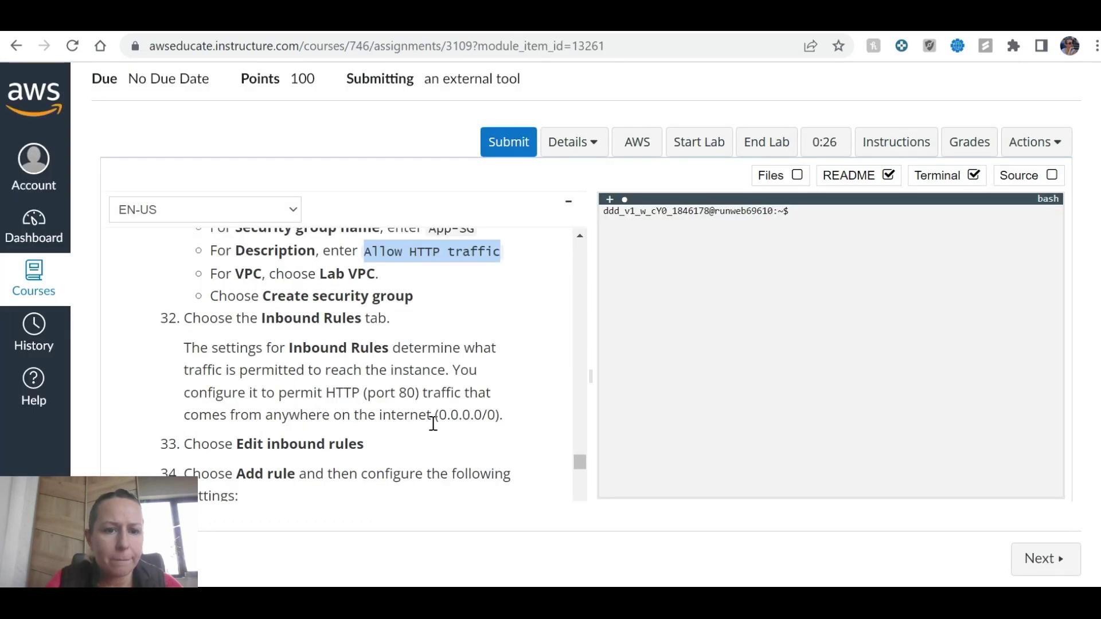
key(alt+Tab)
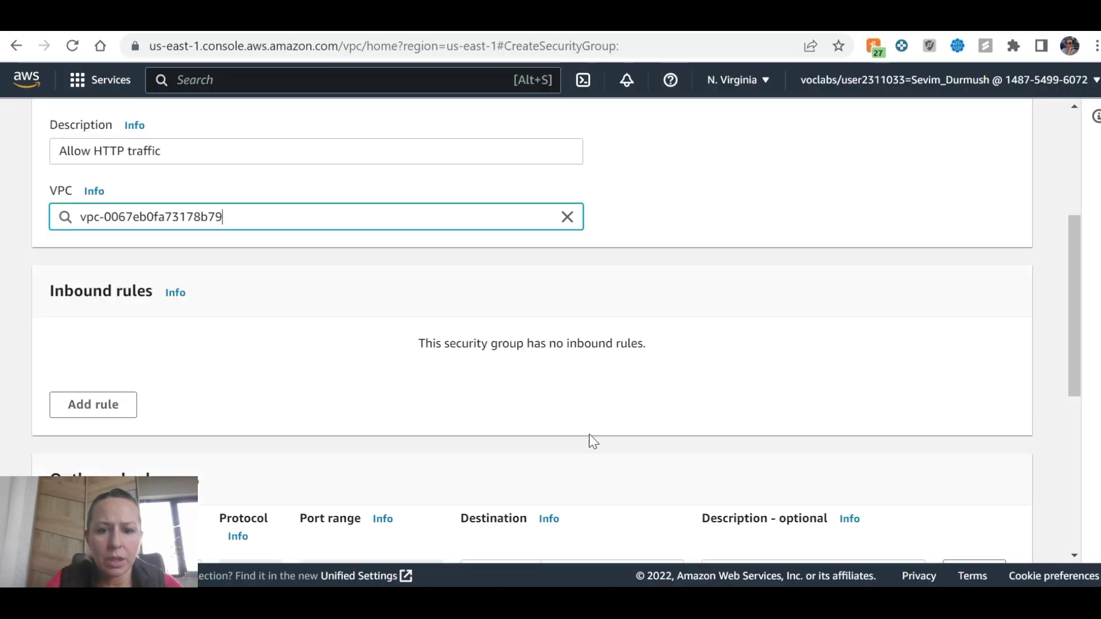
scroll(1026, 339, down, 8)
scroll(817, 344, down, 2)
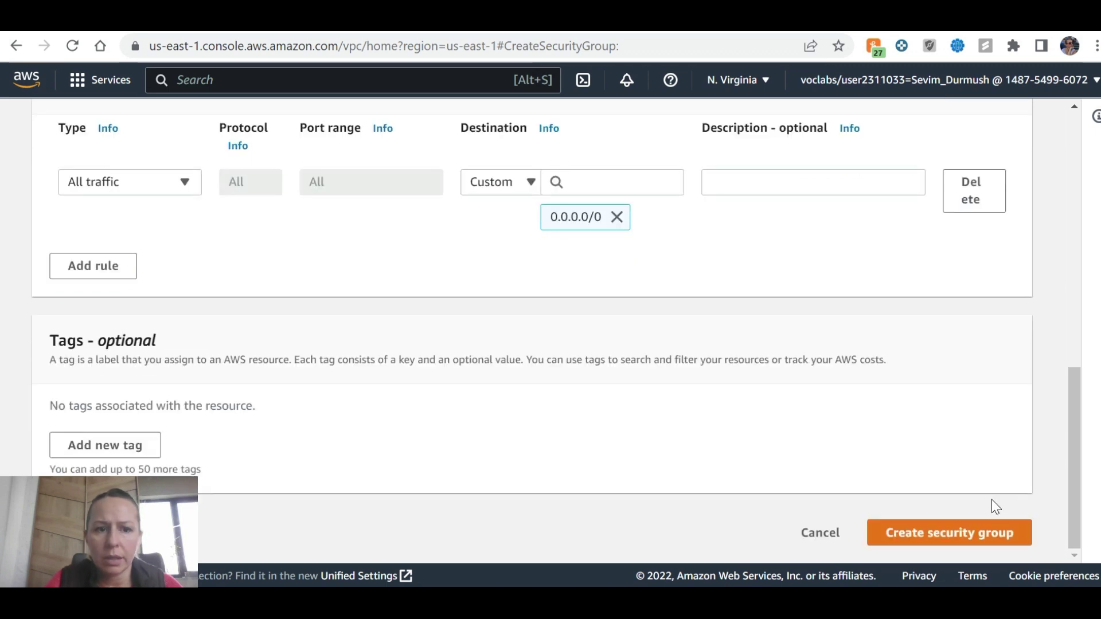
click(995, 531)
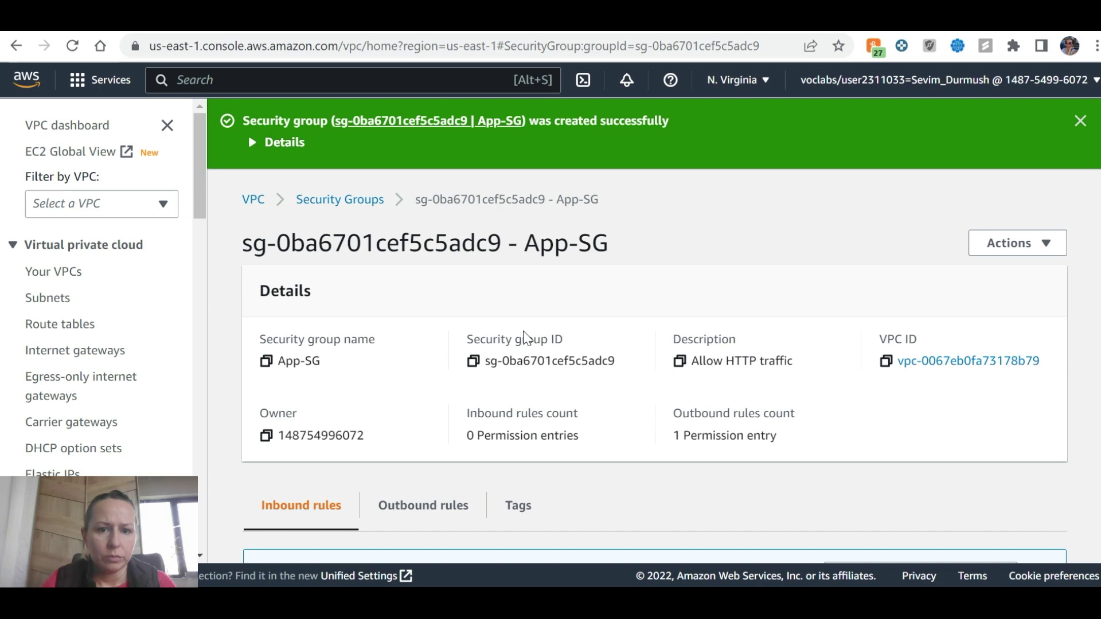
Step: Read the lab's instructions on inbound rules and open App-SG's inbound rules for editing
key(alt+Tab)
scroll(320, 365, down, 3)
scroll(413, 361, up, 3)
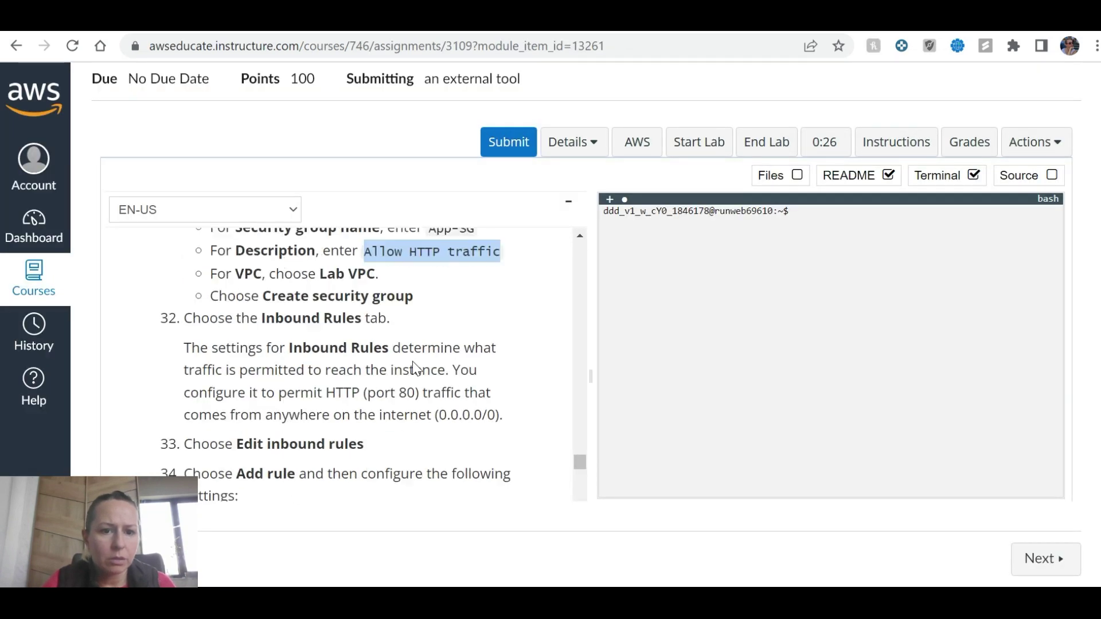
key(alt+Tab)
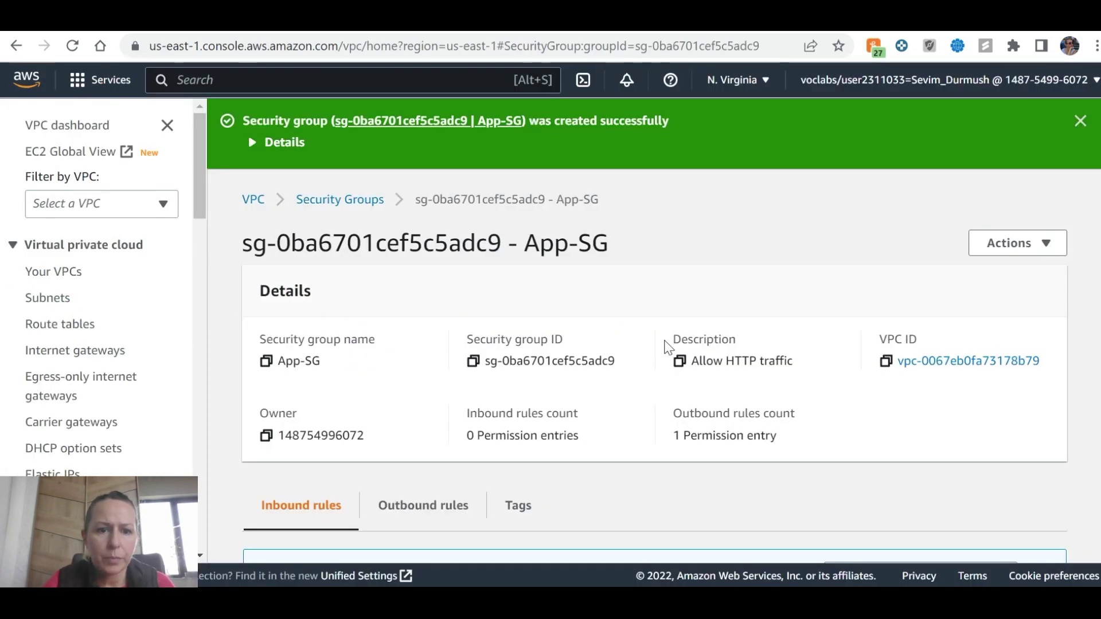
scroll(274, 441, down, 5)
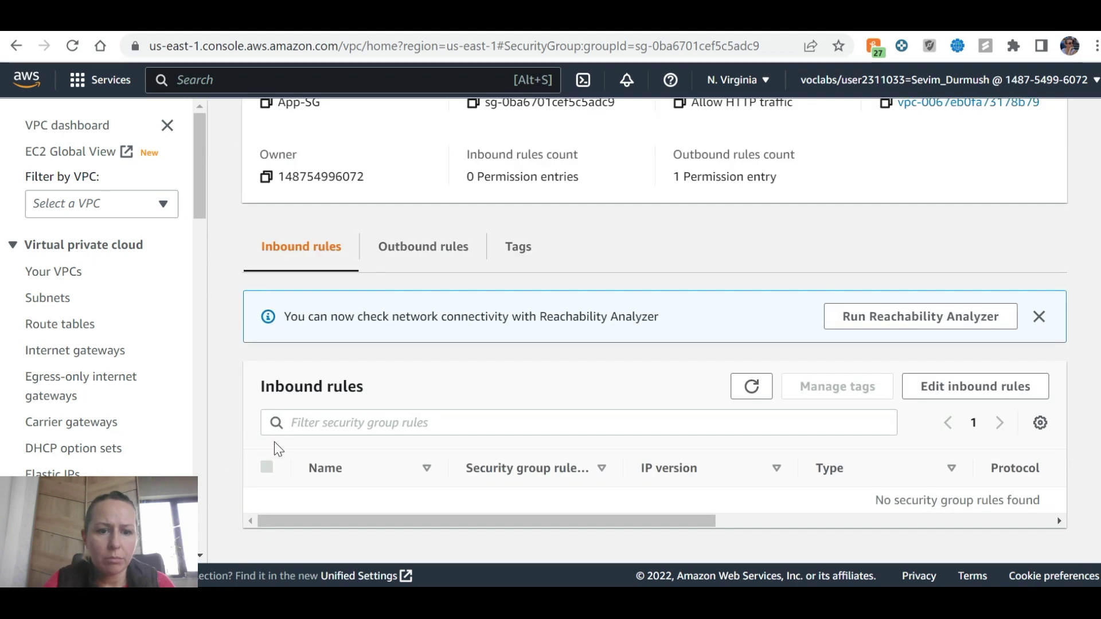
key(alt+Tab)
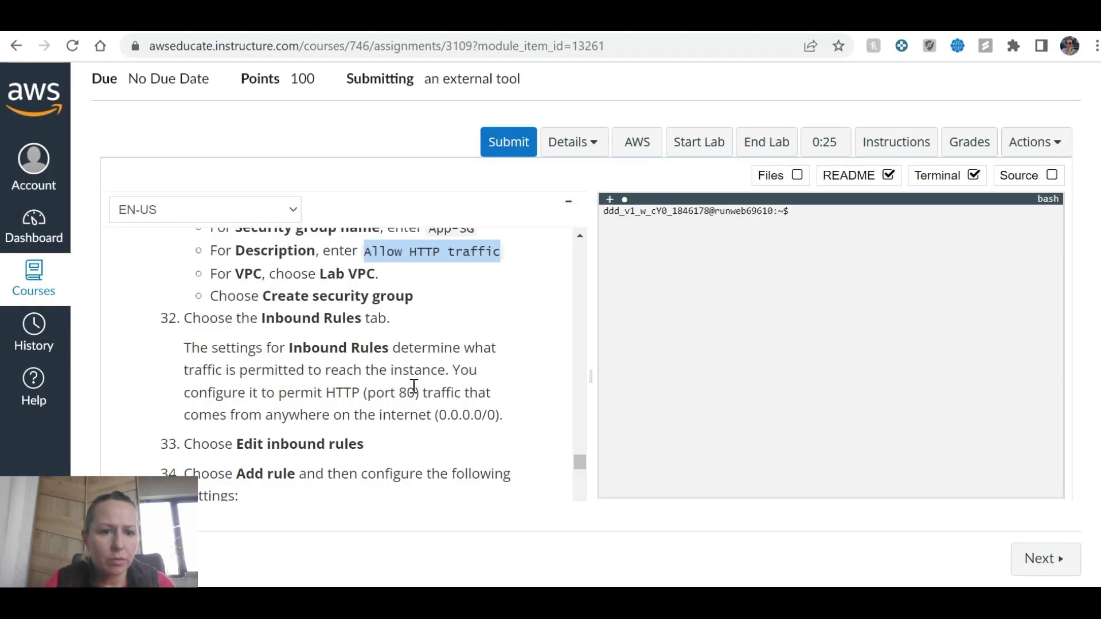
key(alt+Tab)
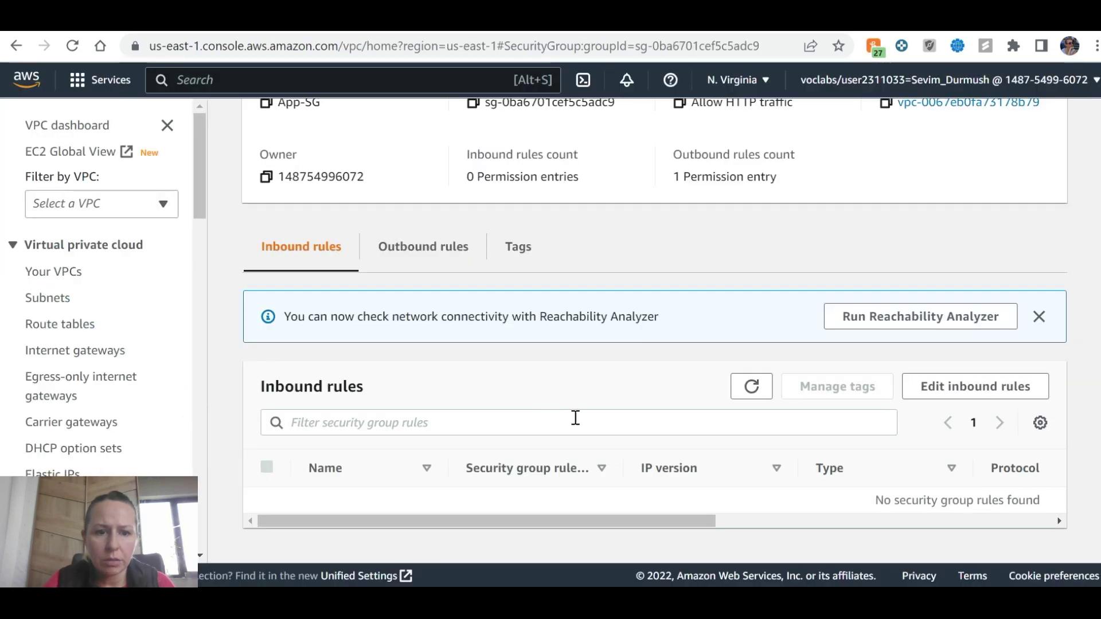
key(alt+Tab)
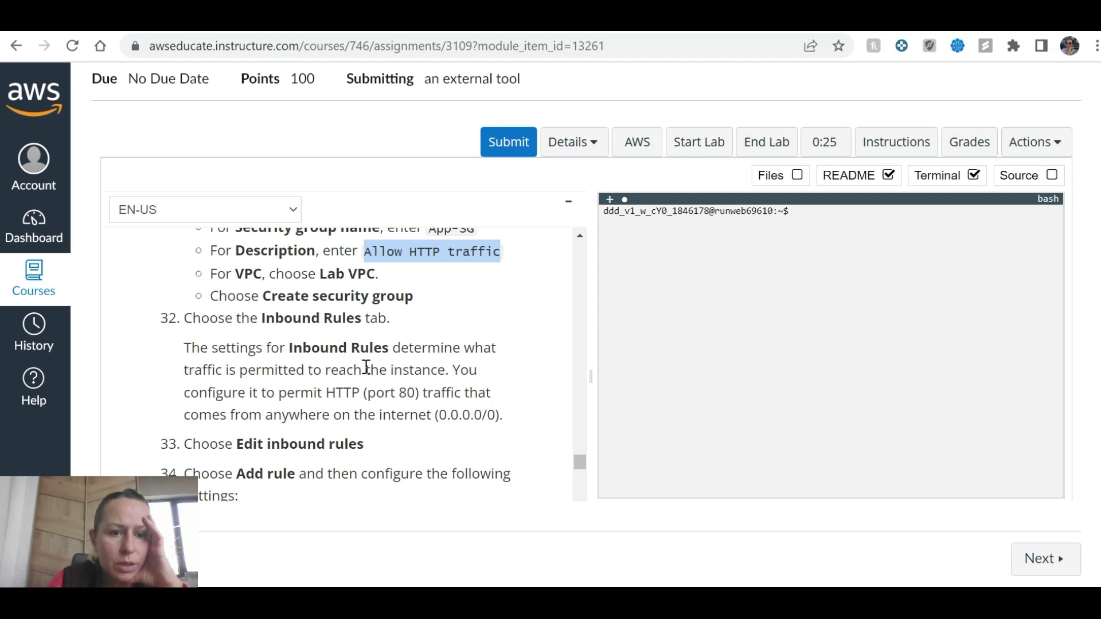
key(alt+Tab)
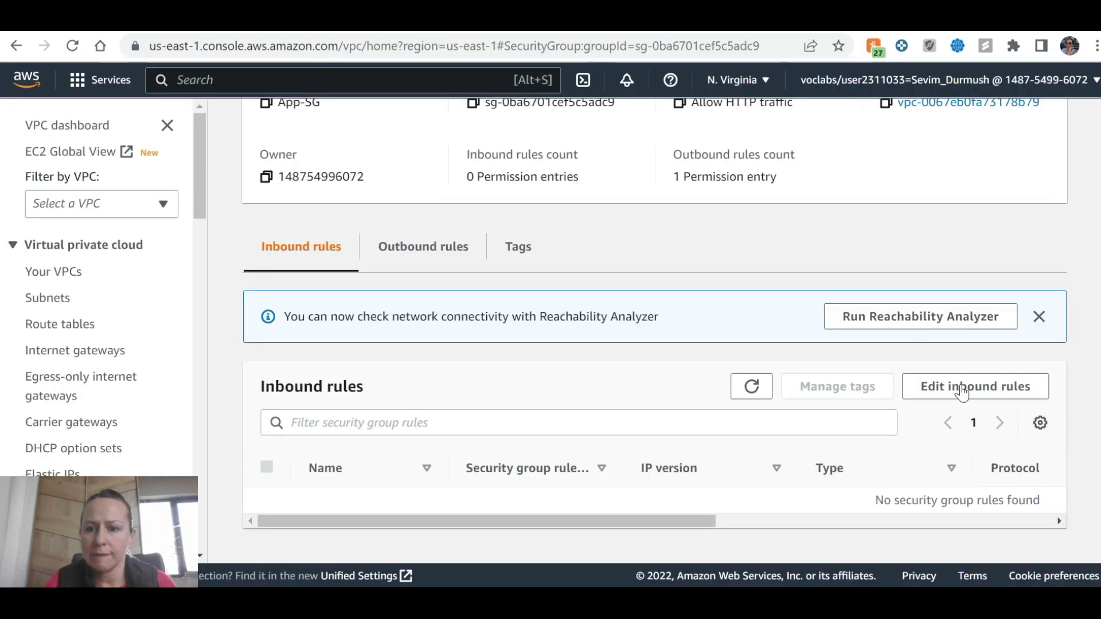
click(953, 384)
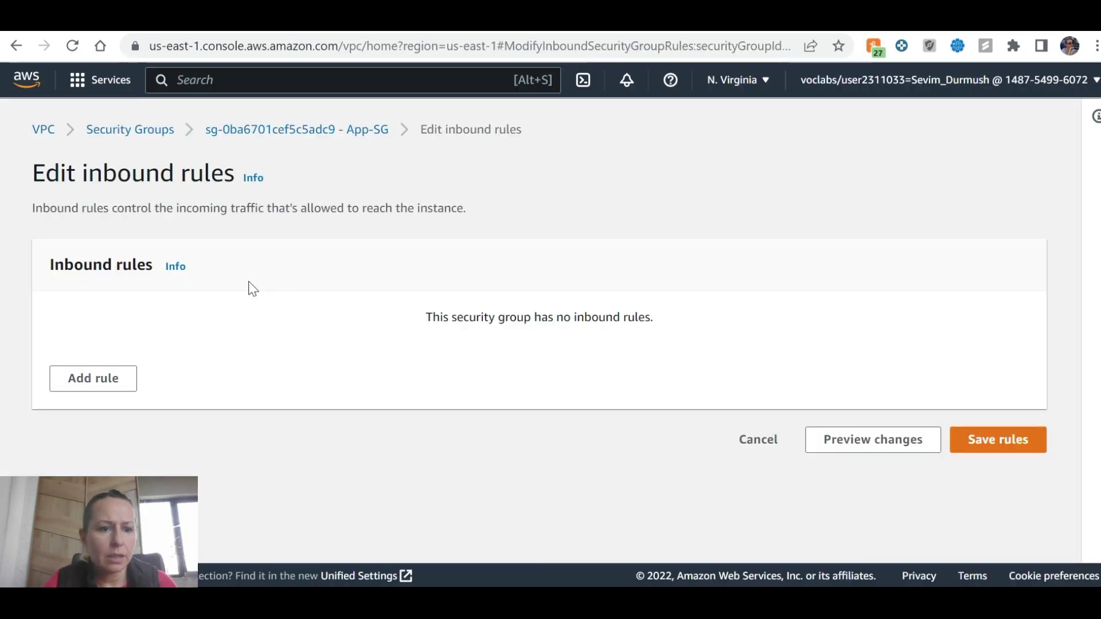
Step: Add an inbound rule to App-SG and set its type to HTTP
click(128, 384)
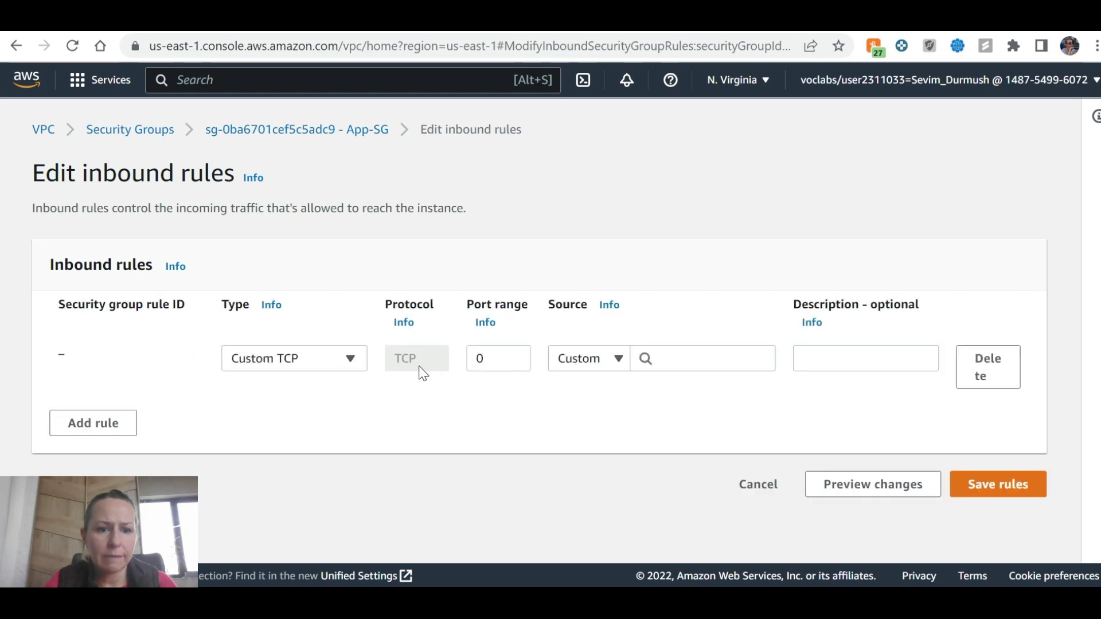
click(328, 363)
scroll(317, 304, down, 4)
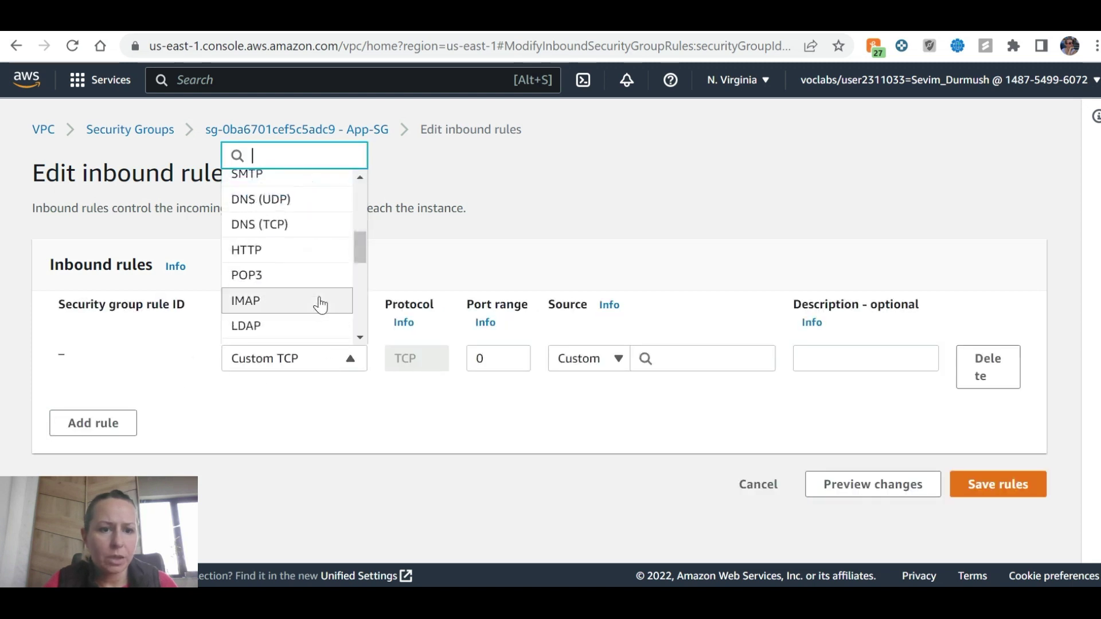
click(273, 249)
Step: Set the HTTP rule's source to Anywhere IPv4 (0.0.0.0/0), following the lab instructions
key(ctrl+Tab)
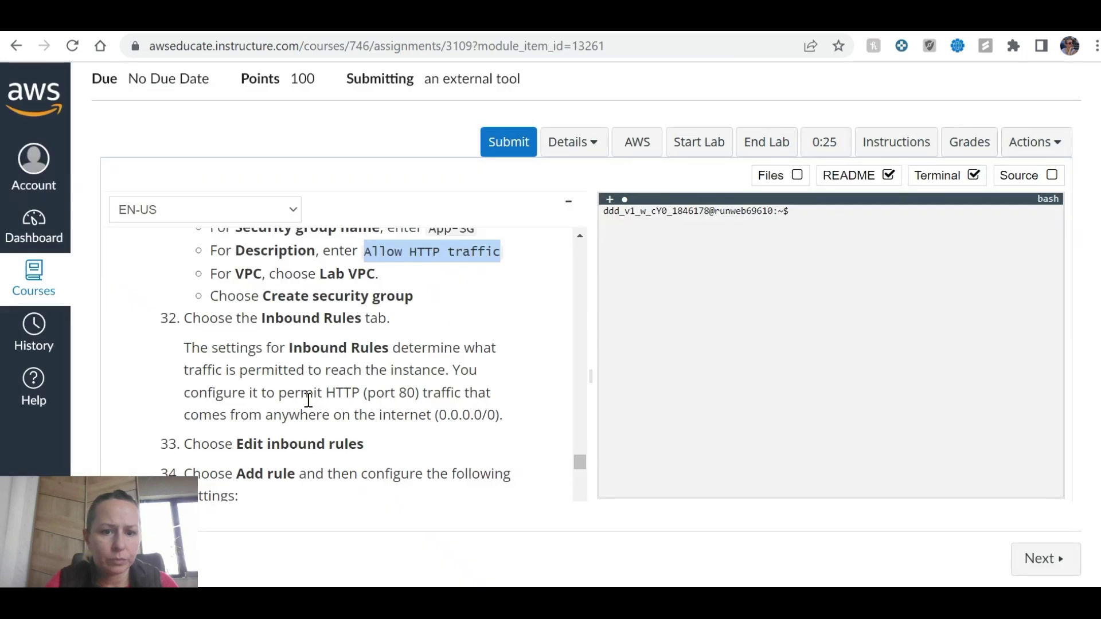
key(ctrl+Tab)
click(666, 361)
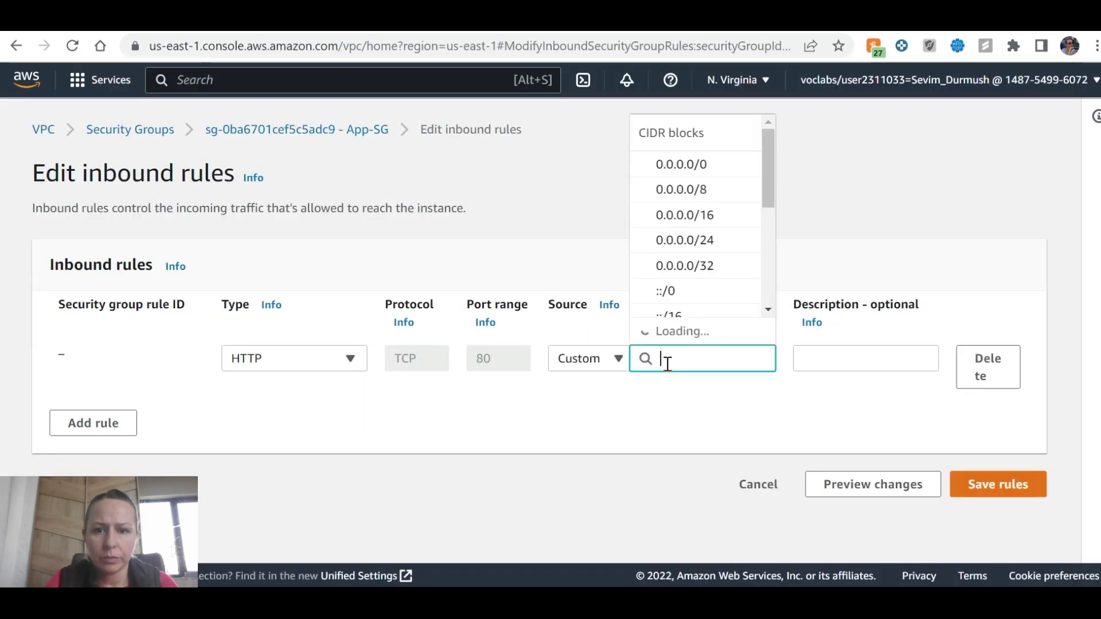
click(681, 191)
key(ctrl+Tab)
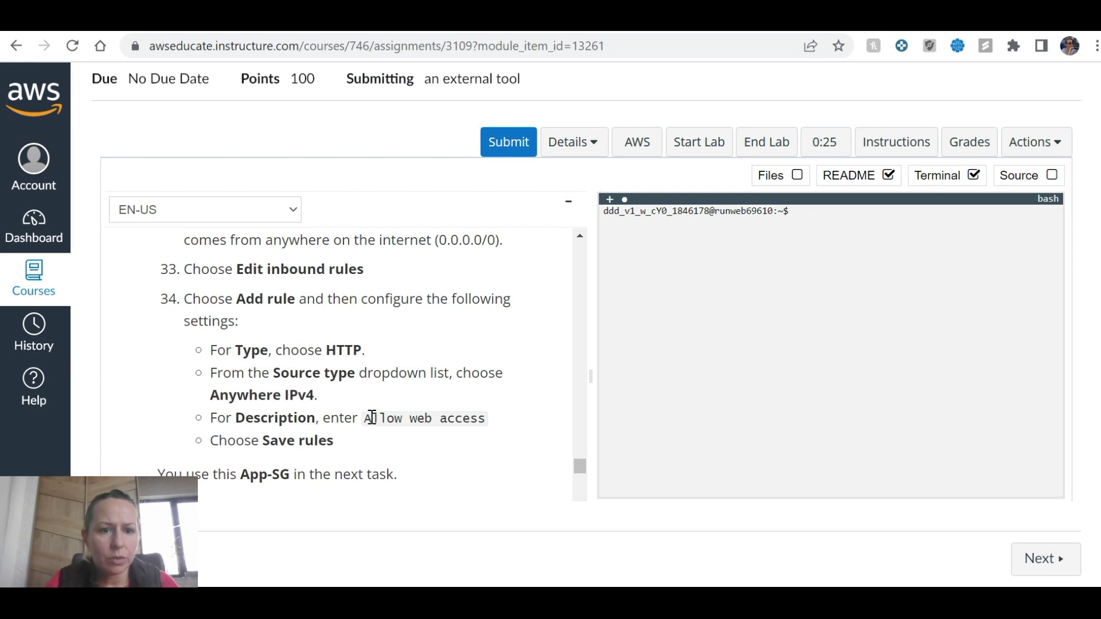
key(ctrl+Tab)
key(ctrl+Tab)
key(ctrl+Tab)
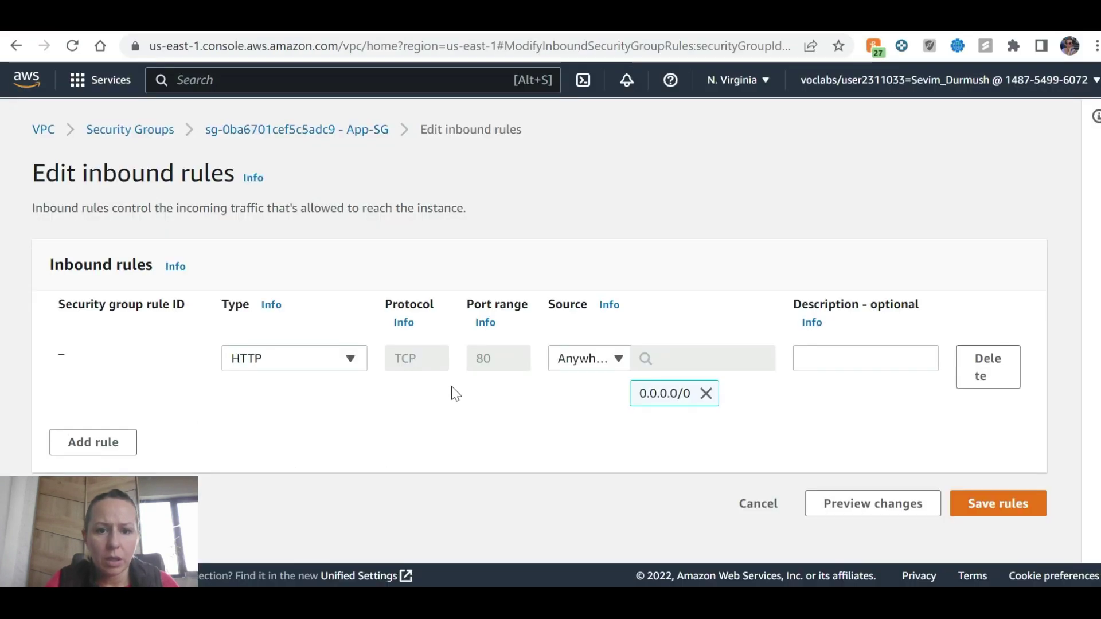
click(610, 358)
click(613, 427)
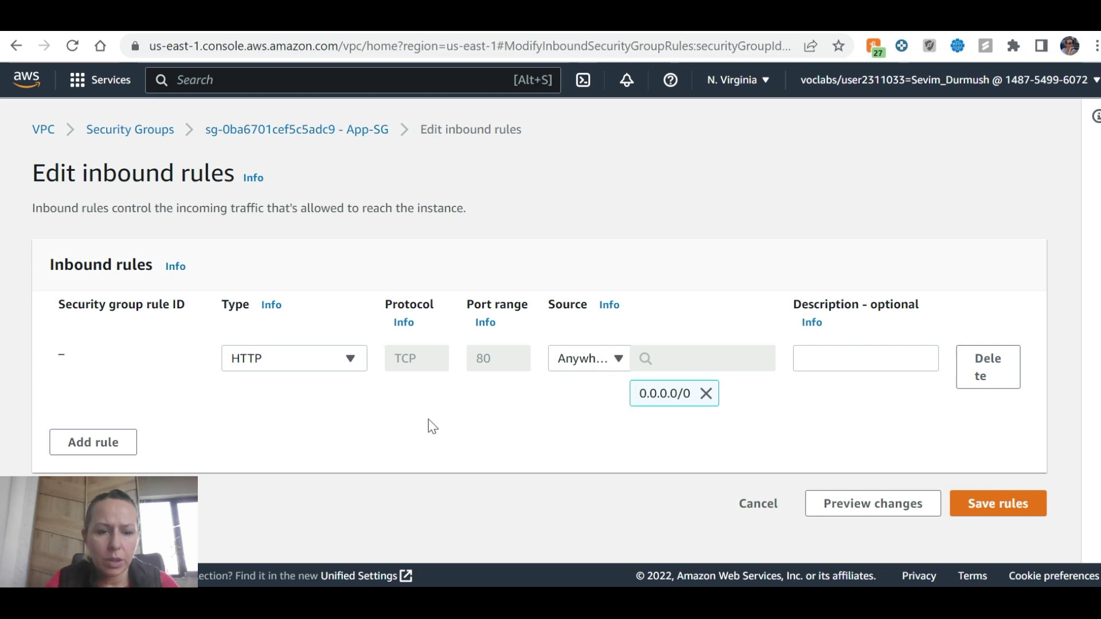
Step: Describe the HTTP inbound rule as "Allow web access", copied from the lab instructions, and save App-SG's rules
key(ctrl+Tab)
scroll(403, 404, down, 2)
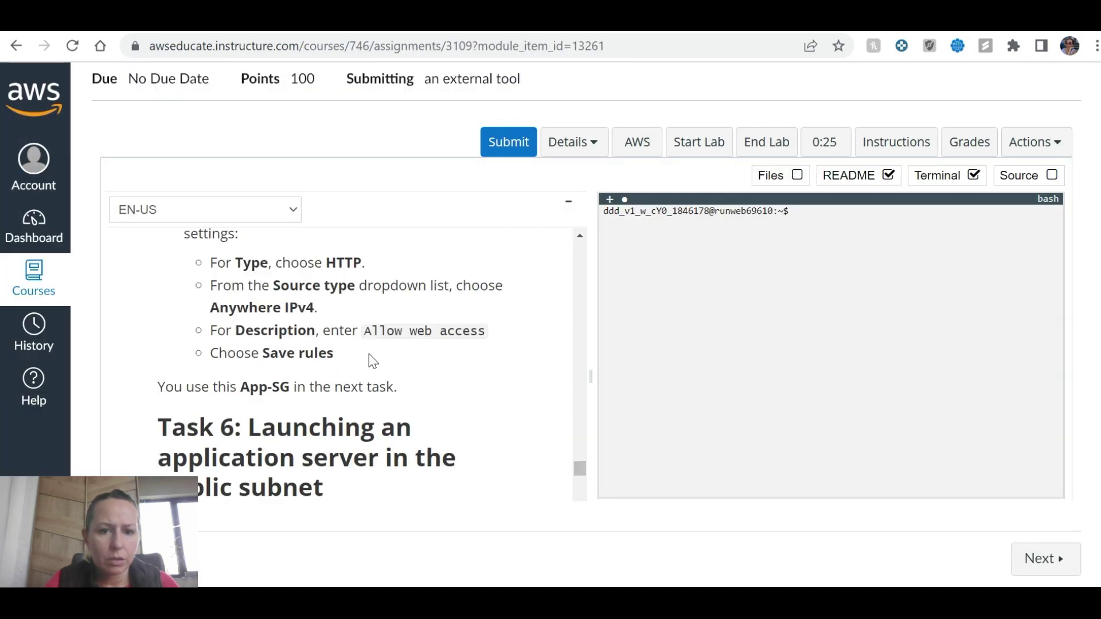
drag(487, 332, 367, 332)
key(ctrl+c)
key(ctrl+Tab)
click(837, 360)
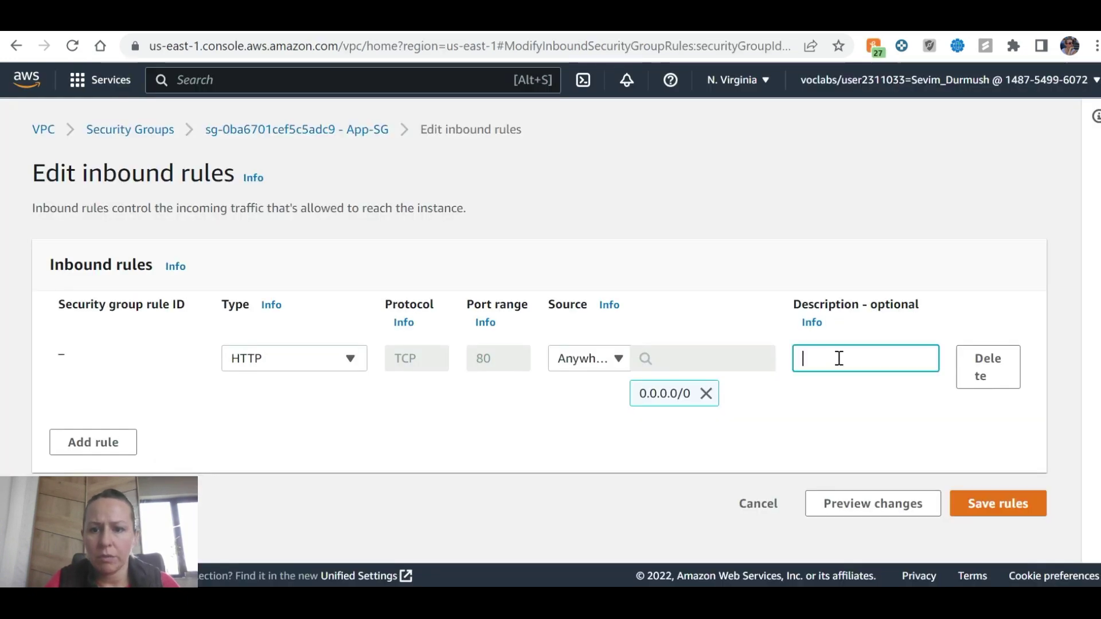
key(ctrl+v)
key(ctrl+Tab)
key(ctrl+Tab)
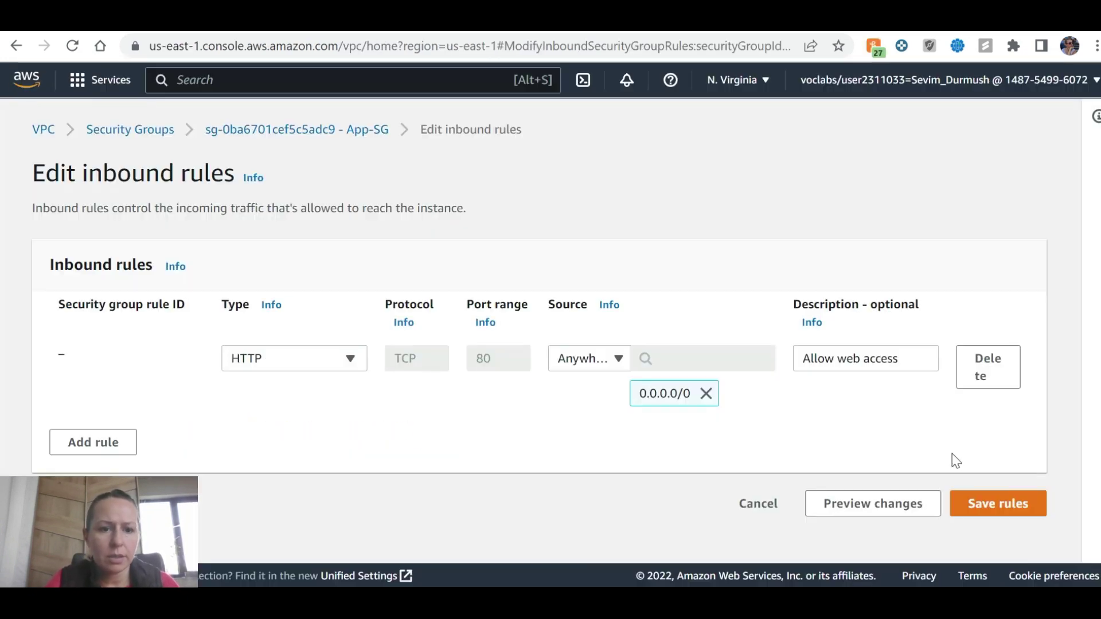
click(986, 503)
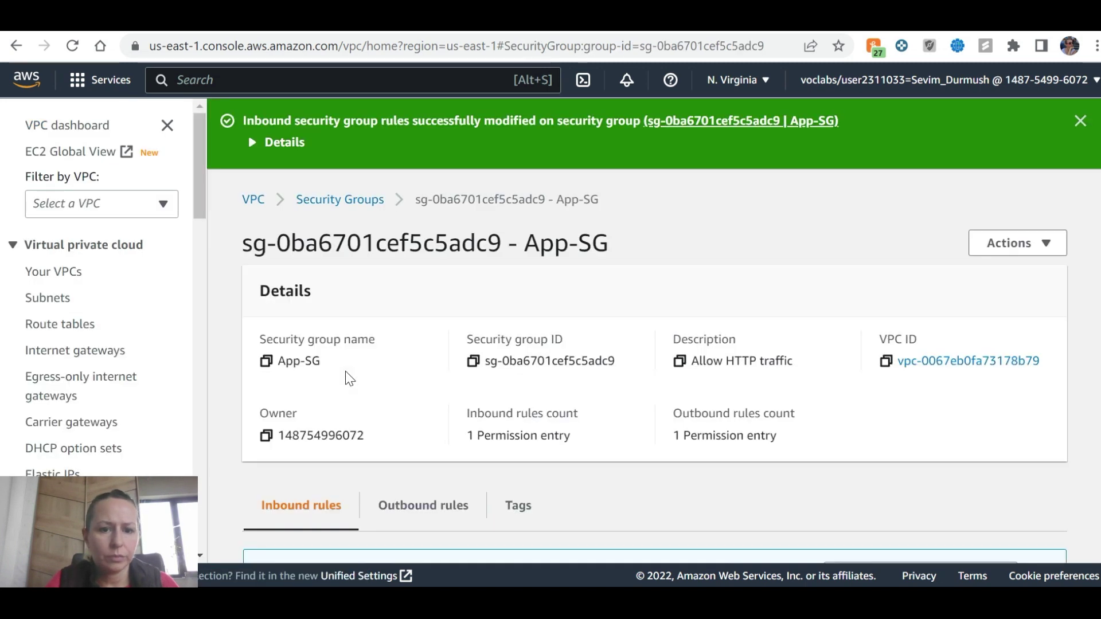
Step: Read the start of Task 6 in the lab instructions and open the EC2 service by searching for "ec2"
key(ctrl+Tab)
scroll(346, 367, down, 1)
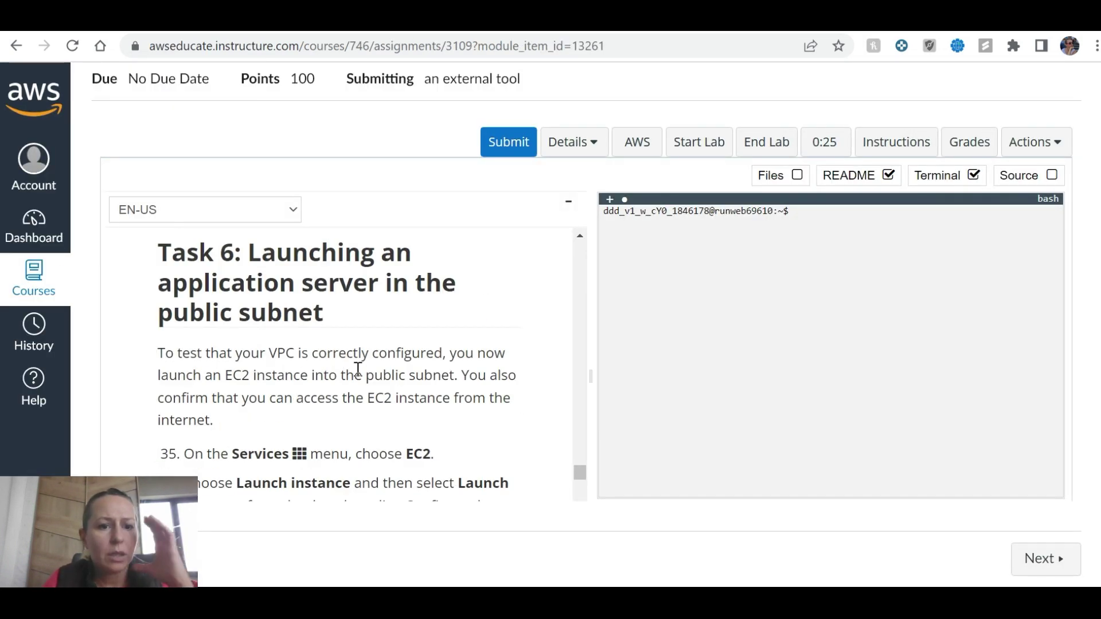
scroll(358, 368, down, 1)
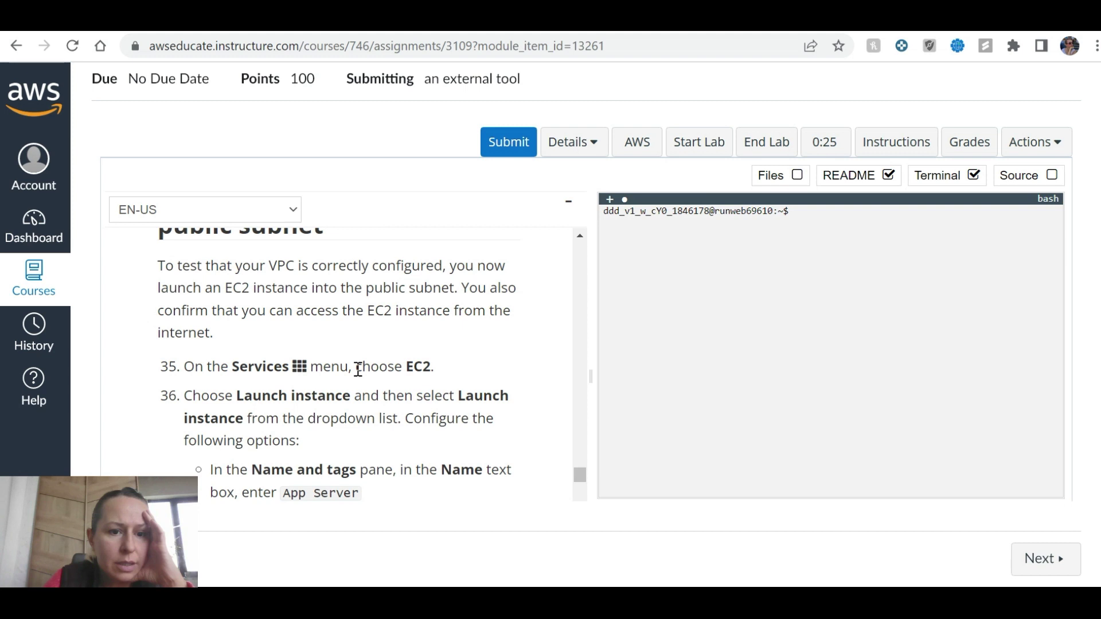
key(ctrl+Tab)
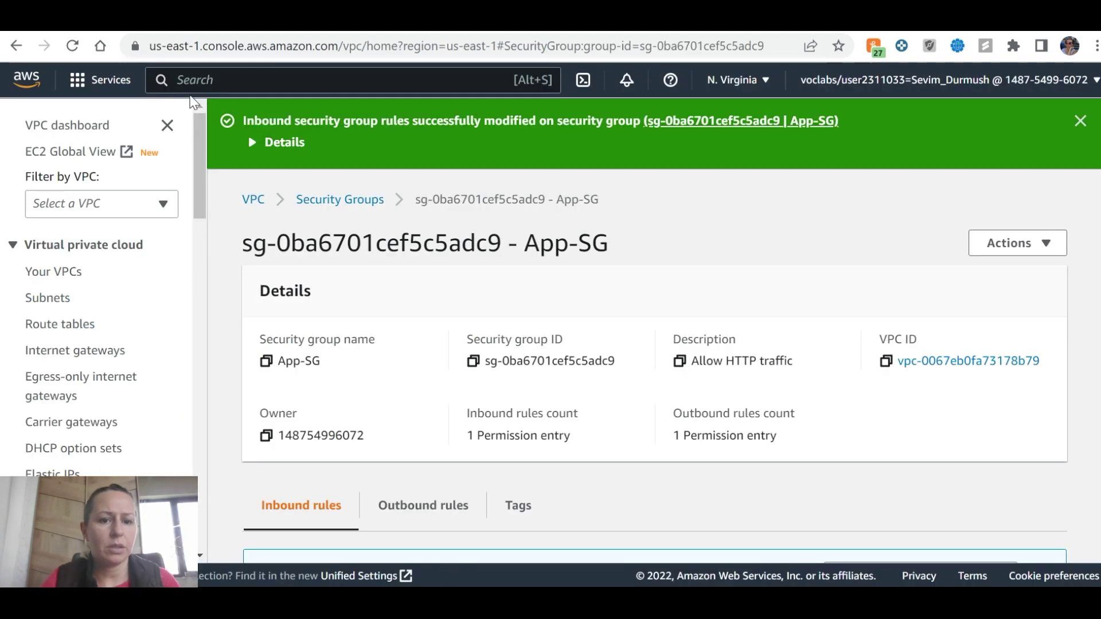
click(207, 83)
text(ec2)
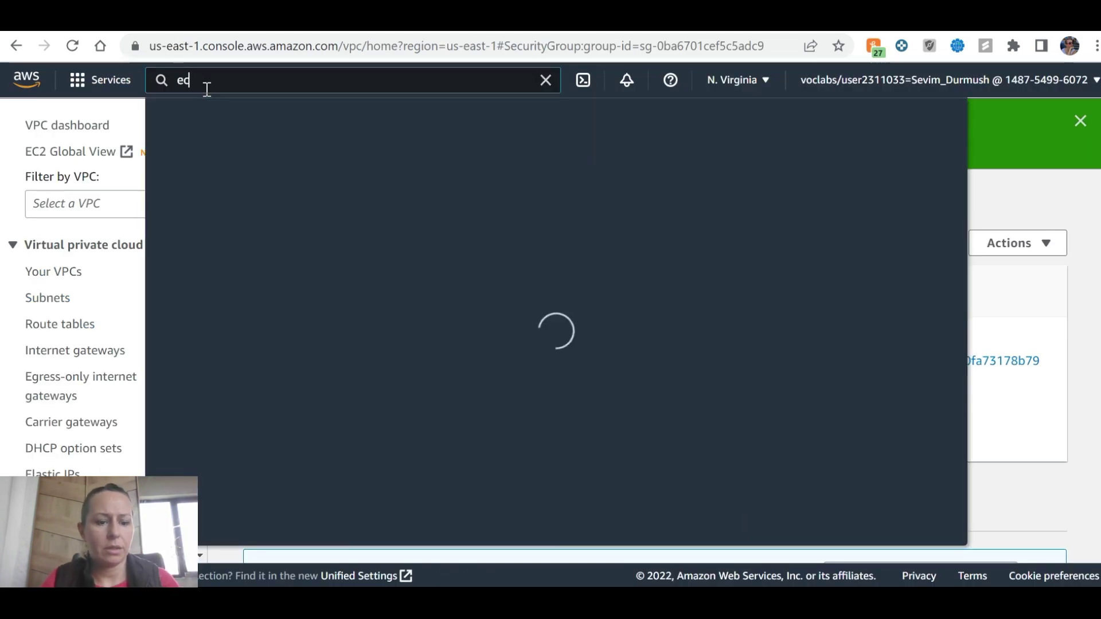
click(436, 220)
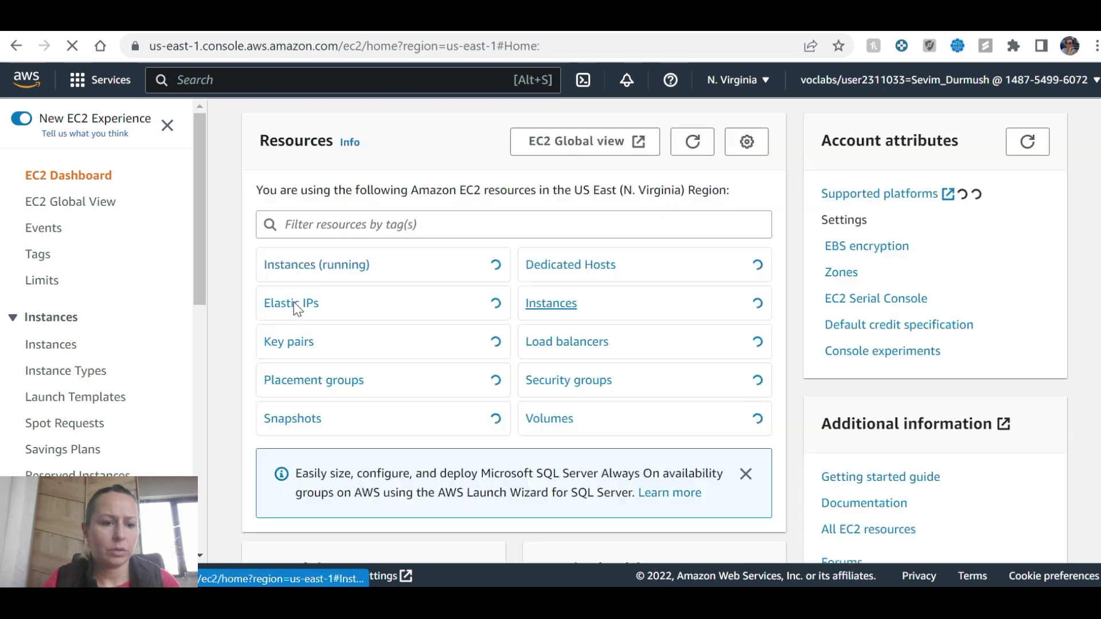
Step: Open the list of EC2 instances and start launching a new instance
key(ctrl+shift+Tab)
key(ctrl+Tab)
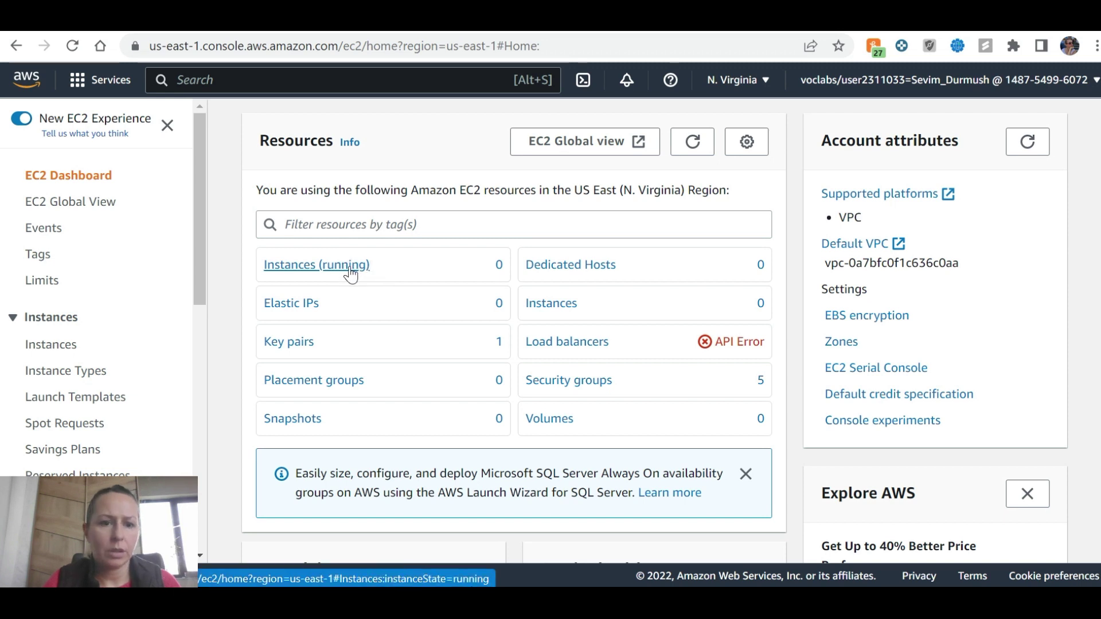
click(67, 350)
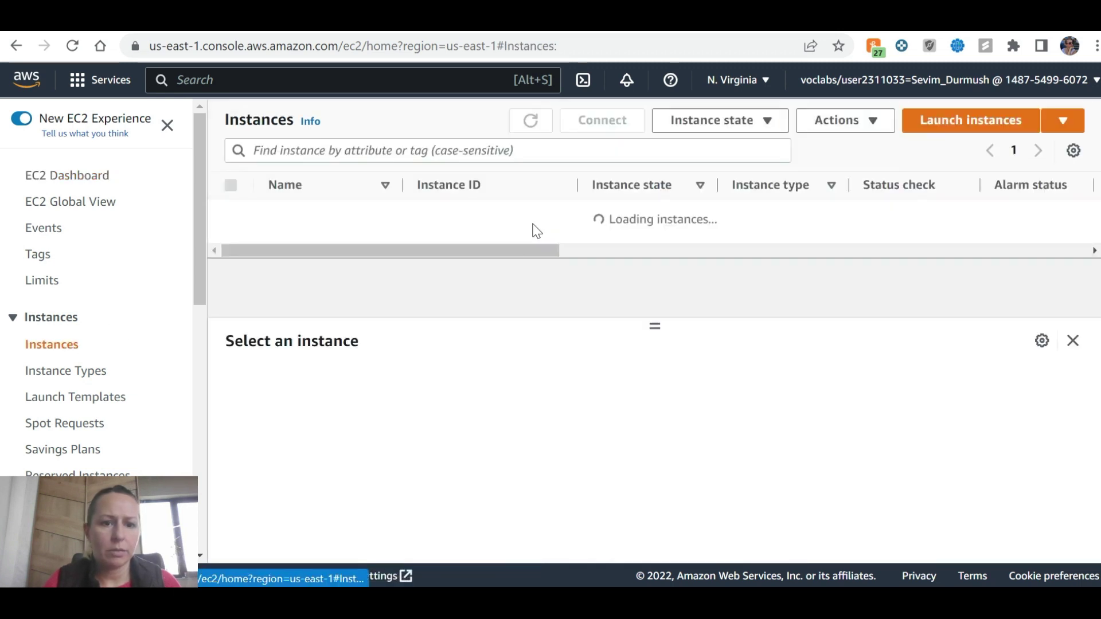
click(961, 120)
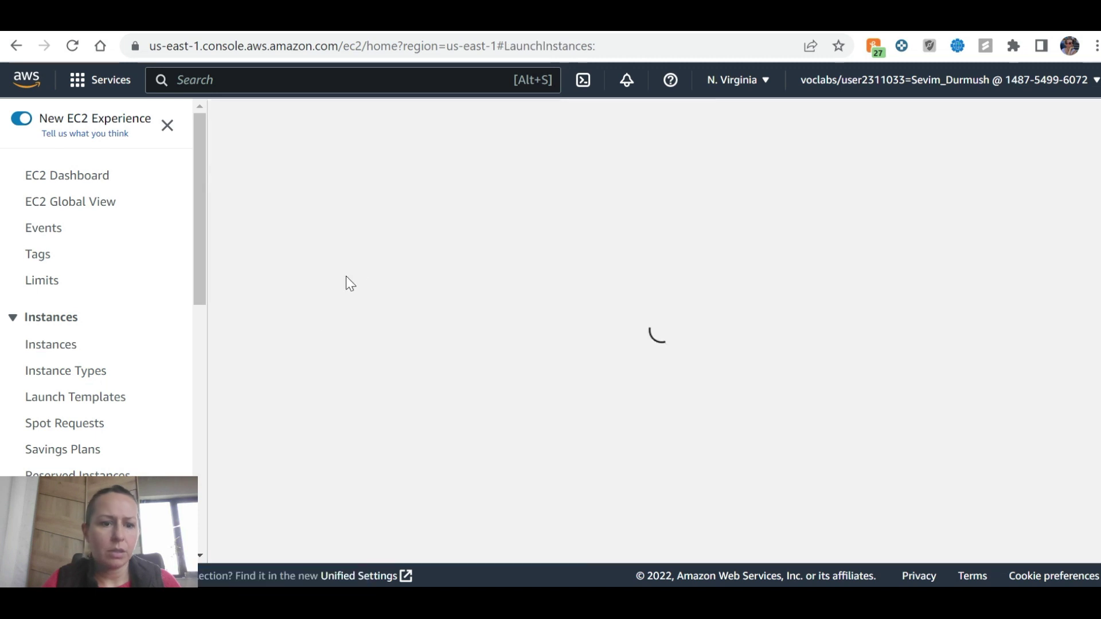
Step: Name the new instance "App Server", copying the name from the lab instructions
key(ctrl+Tab)
scroll(319, 344, down, 1)
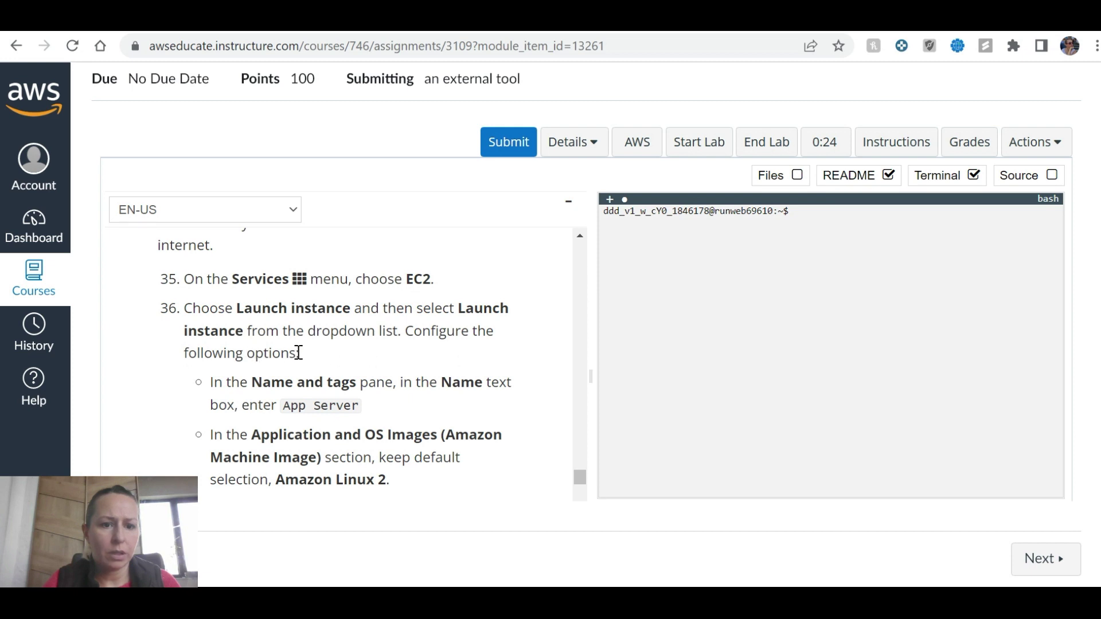
key(ctrl+Tab)
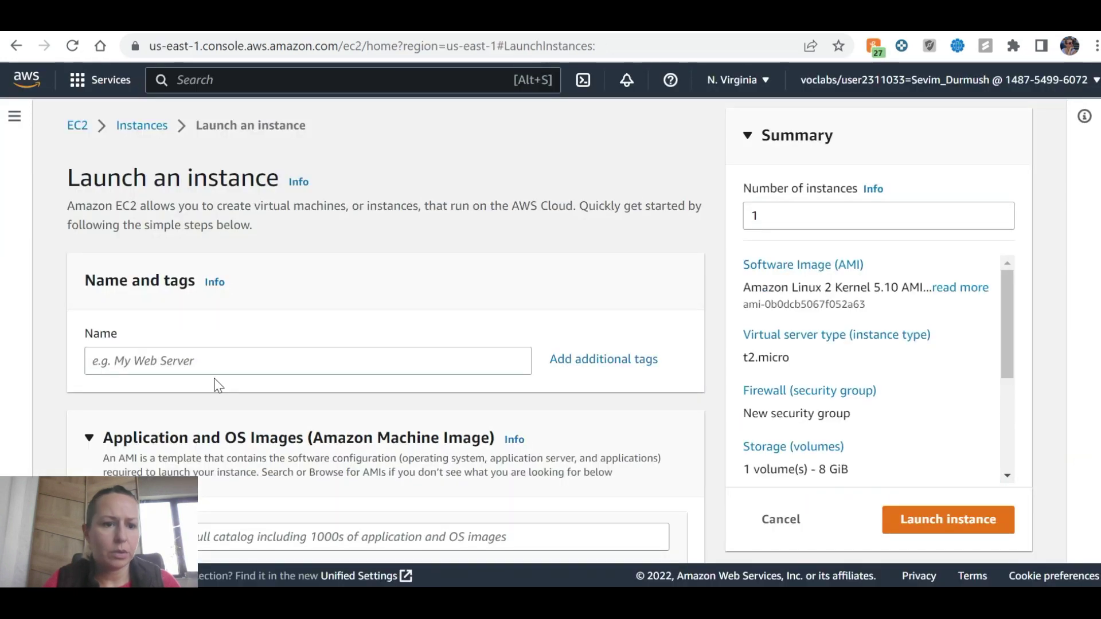
key(ctrl+Tab)
drag(370, 406, 287, 408)
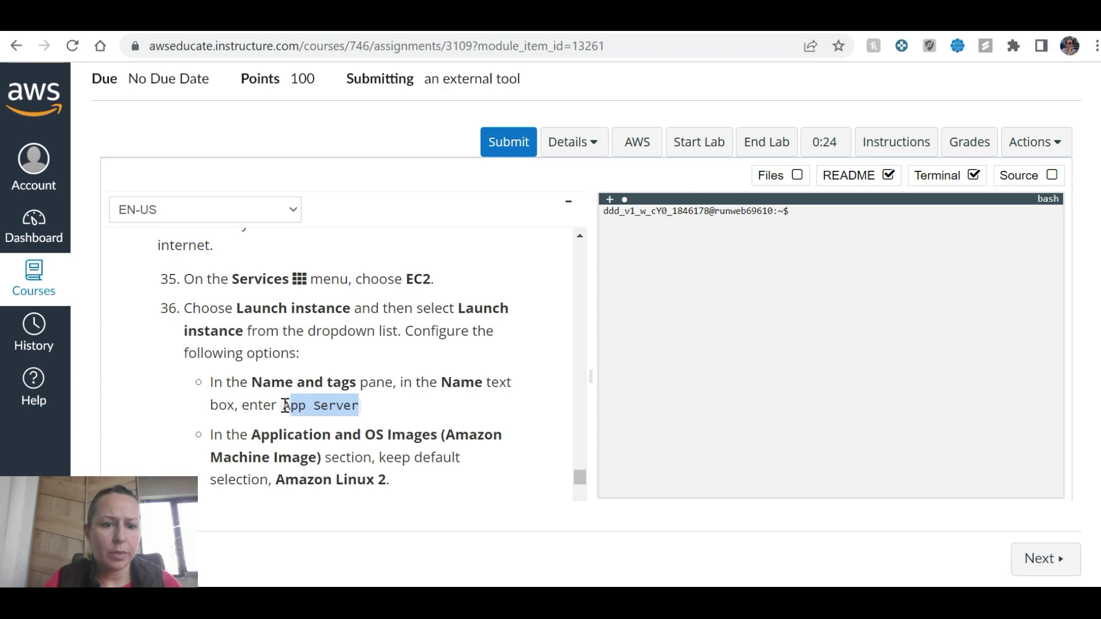
key(ctrl+c)
key(ctrl+Tab)
click(209, 359)
key(ctrl+v)
Step: Compare the Application and OS Images section with the lab instructions, checking the default Amazon Linux 2 selection
scroll(265, 291, down, 3)
key(ctrl+Tab)
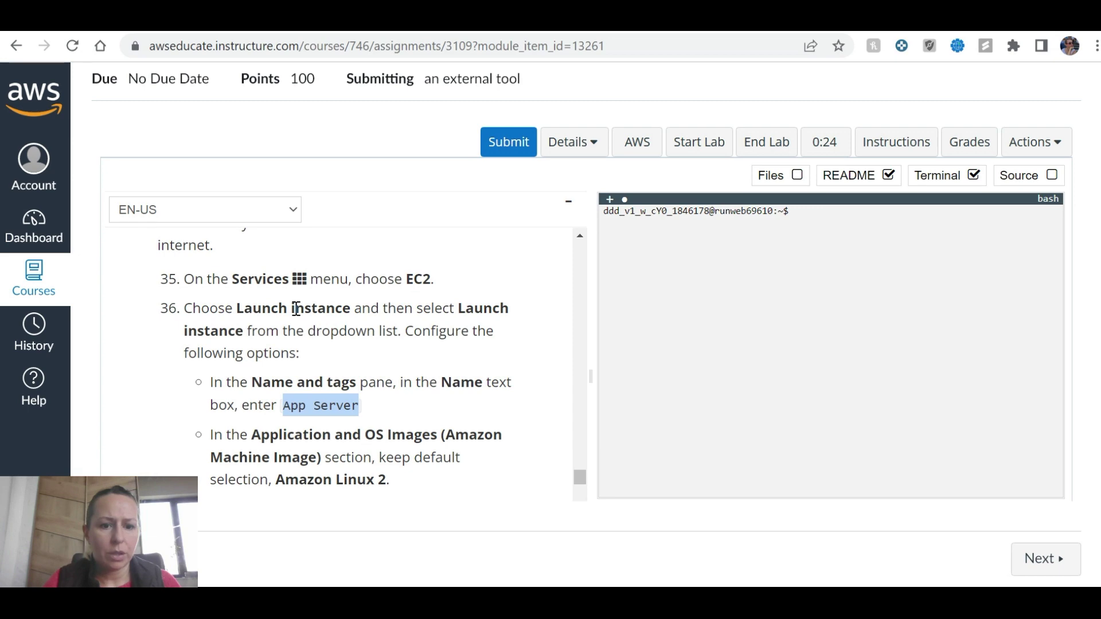
key(alt+Tab)
scroll(295, 313, down, 3)
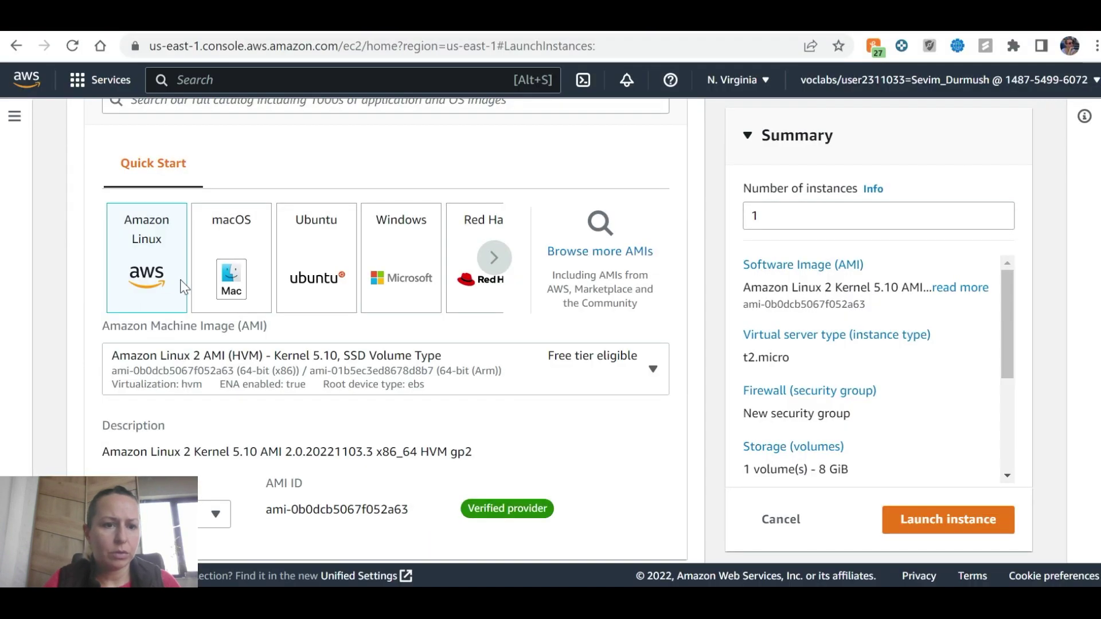
key(alt+Tab)
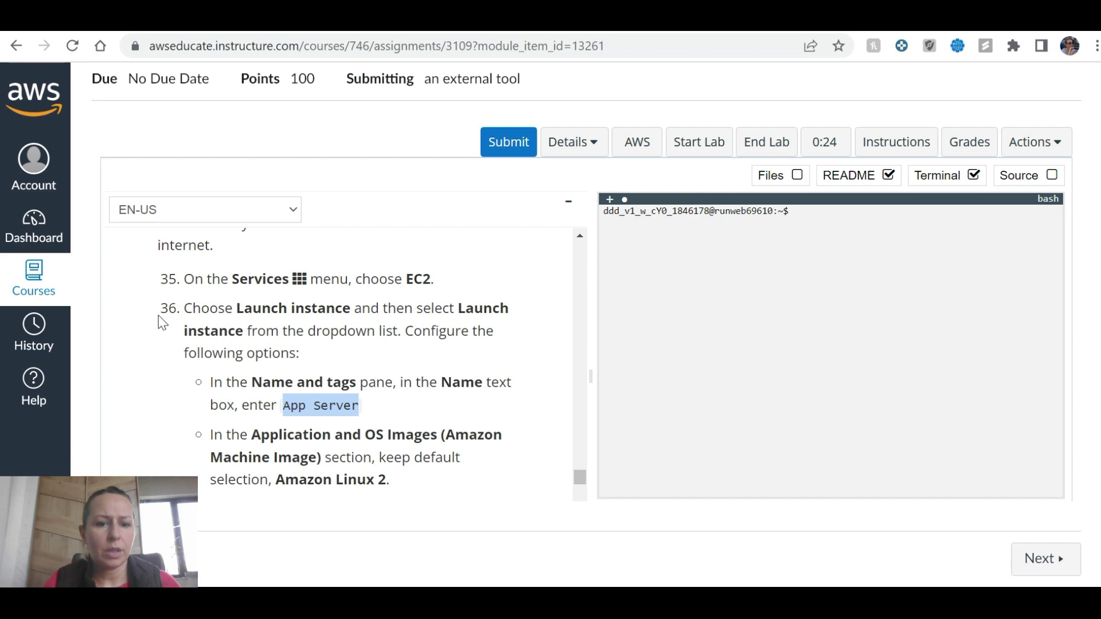
key(alt+Tab)
scroll(164, 241, up, 3)
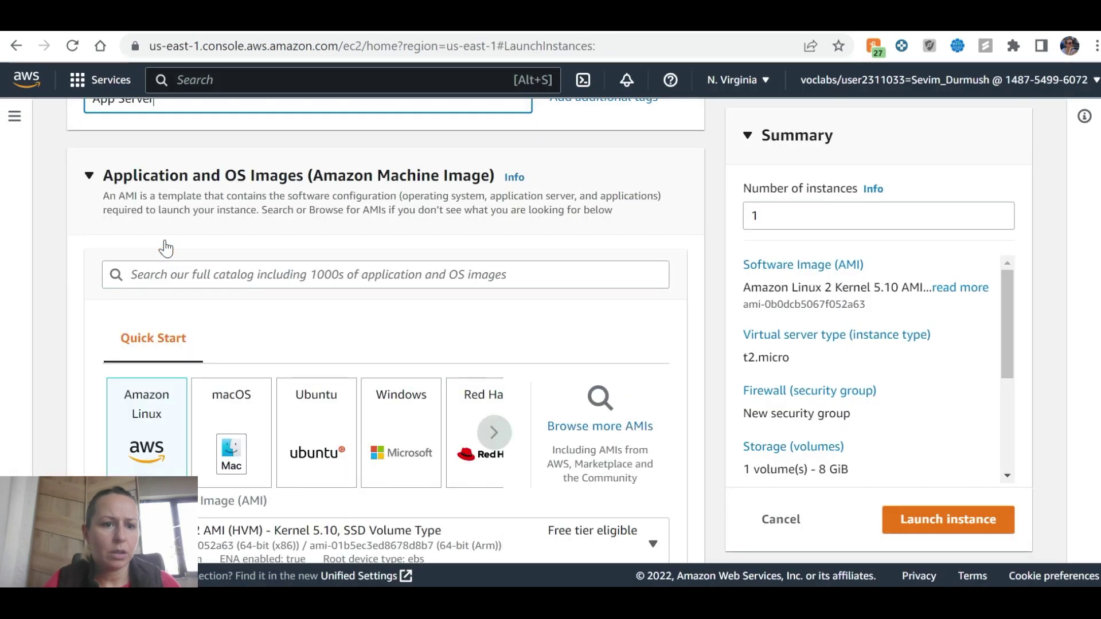
scroll(164, 241, down, 3)
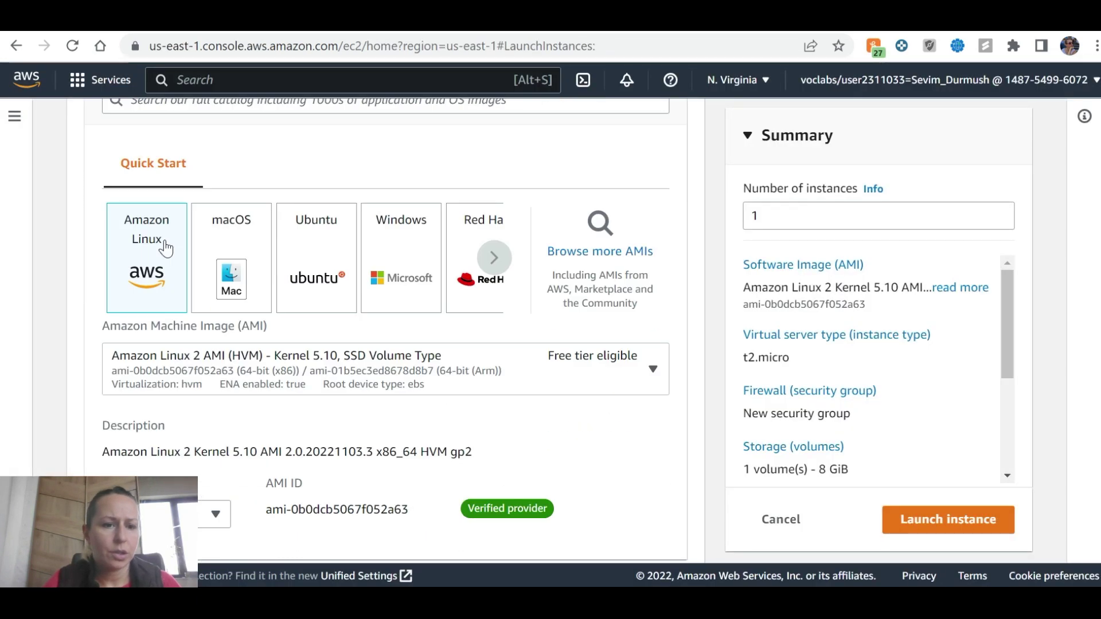
key(alt+Tab)
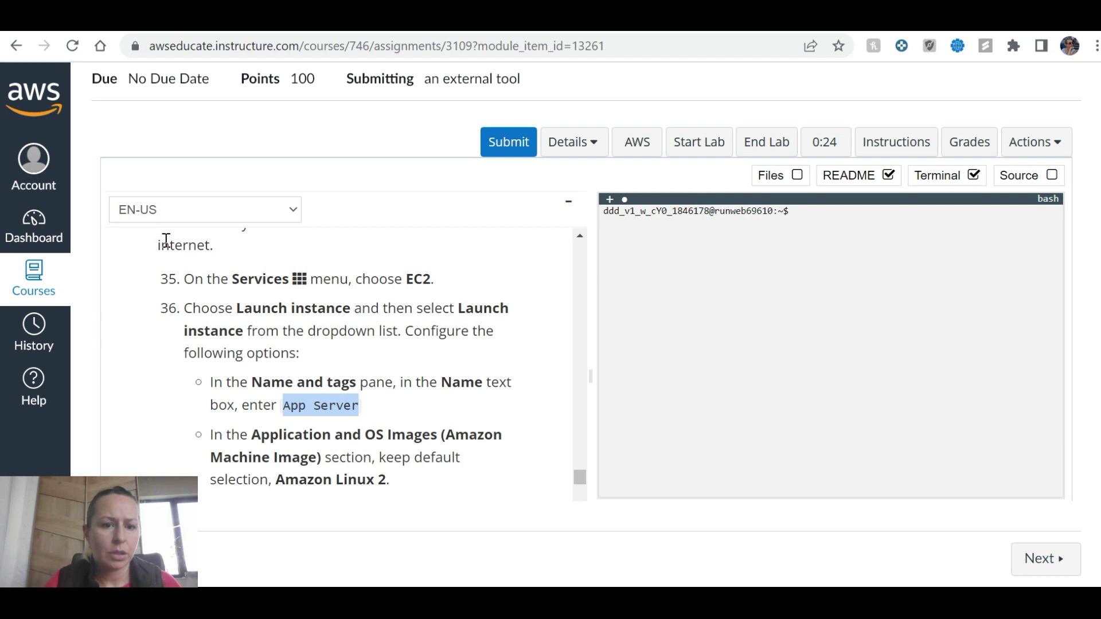
key(alt+Tab)
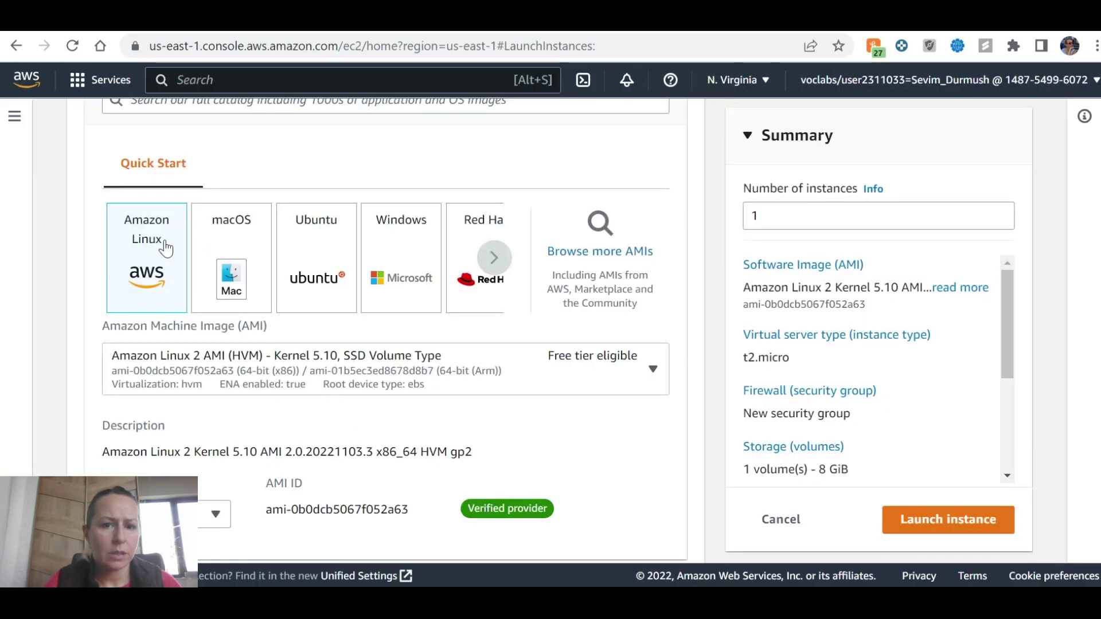
scroll(165, 246, up, 2)
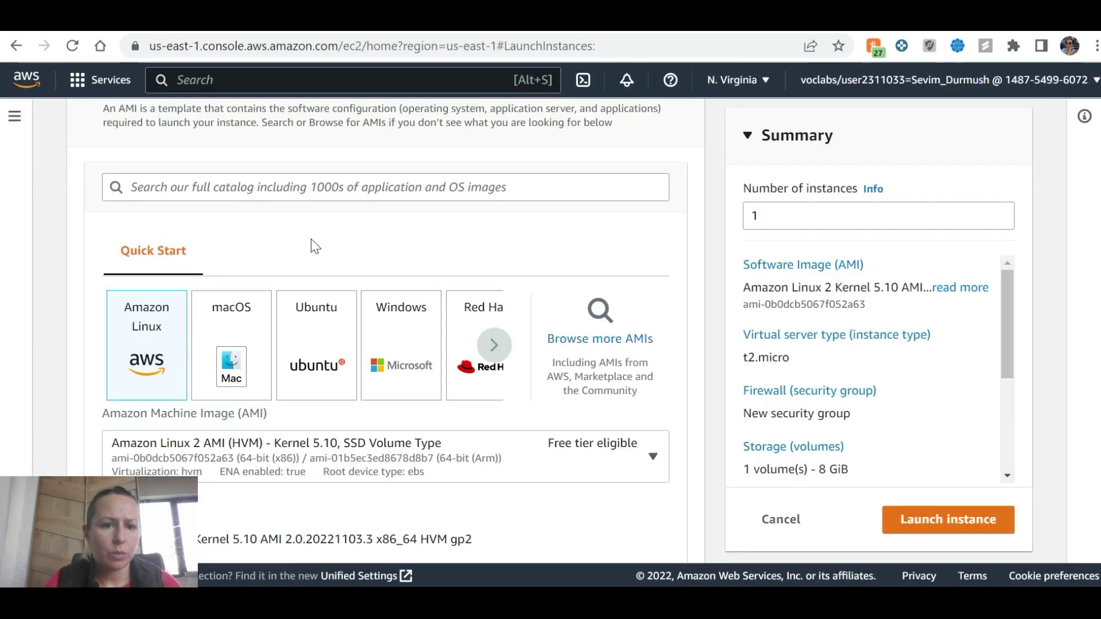
key(alt+Tab)
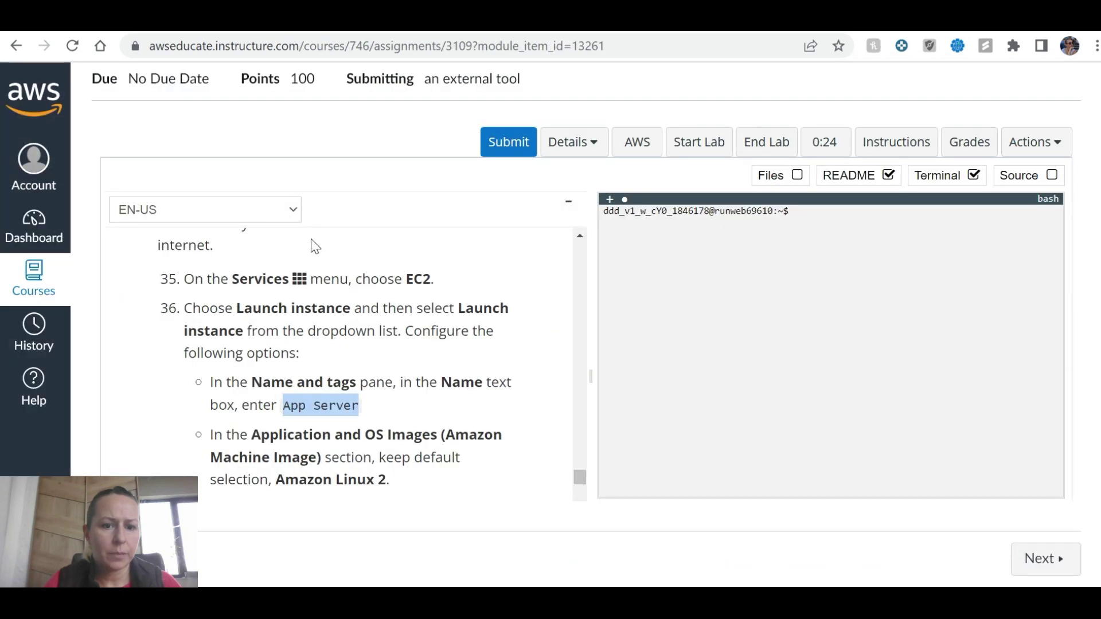
key(alt+Tab)
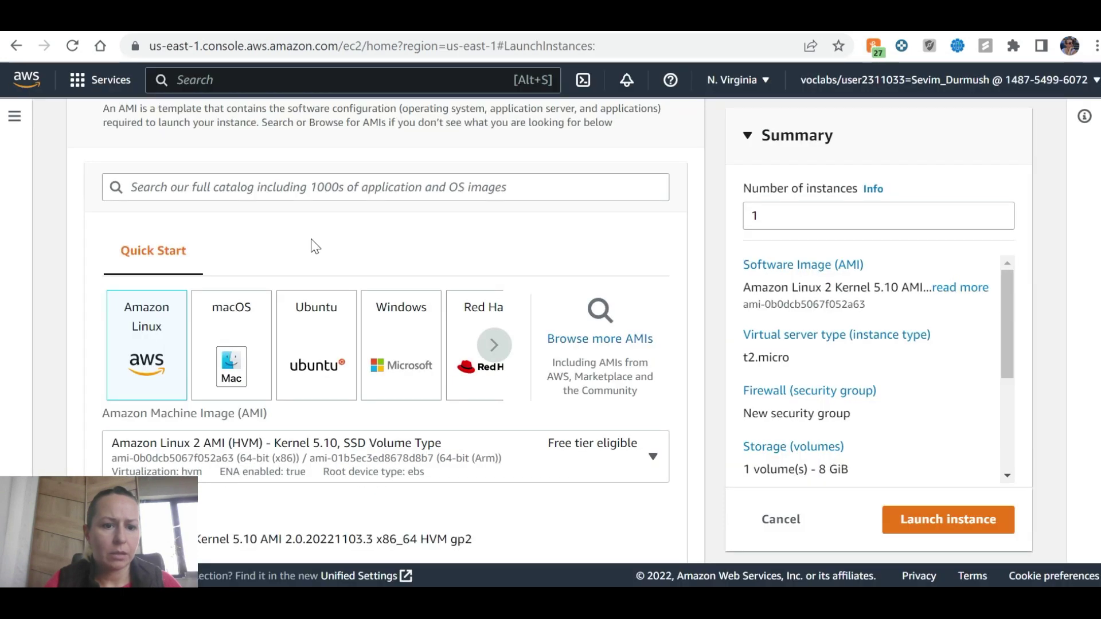
key(alt+Tab)
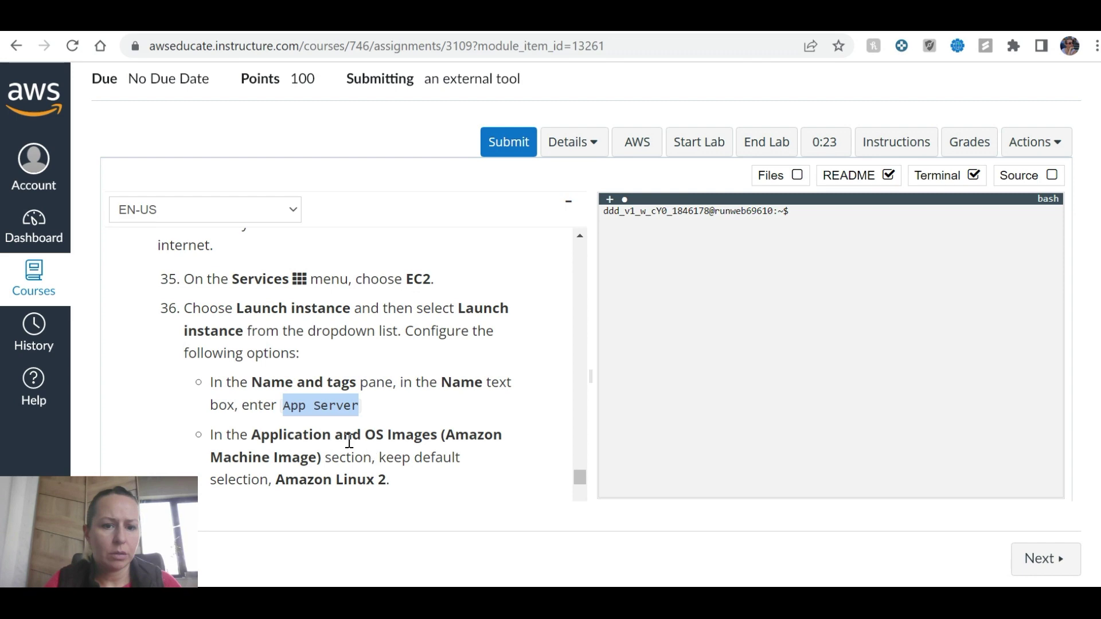
key(alt+Tab)
key(alt+Tab)
Step: Read the next lab instructions and check the instance's architecture and default t2.micro instance type against them
scroll(439, 445, down, 2)
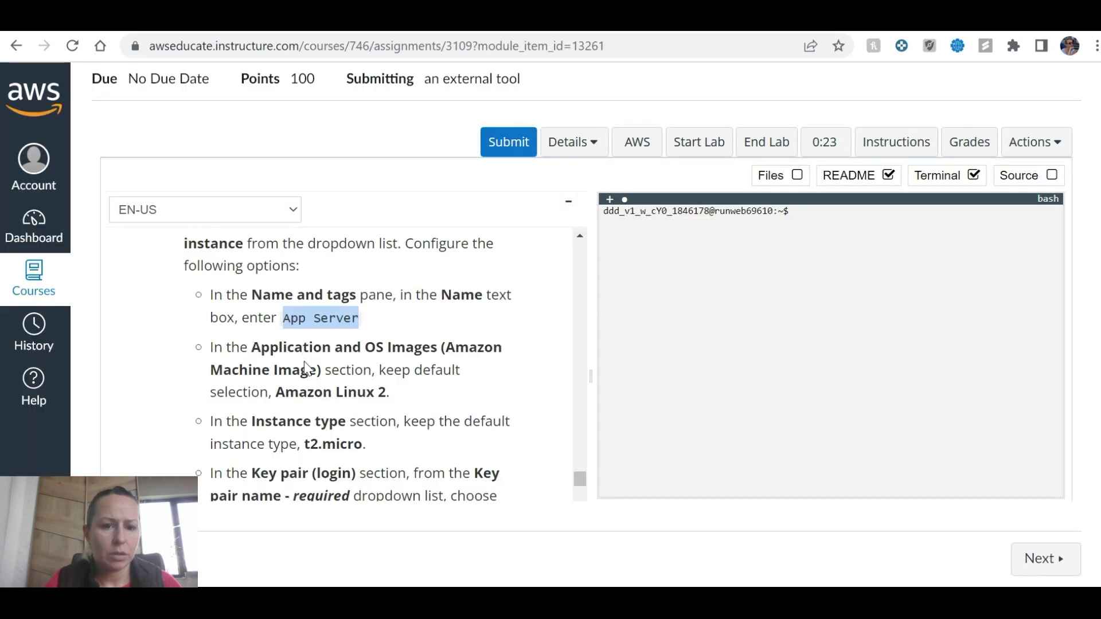
key(alt+Tab)
key(alt+Tab)
key(alt+Tab)
scroll(290, 393, down, 3)
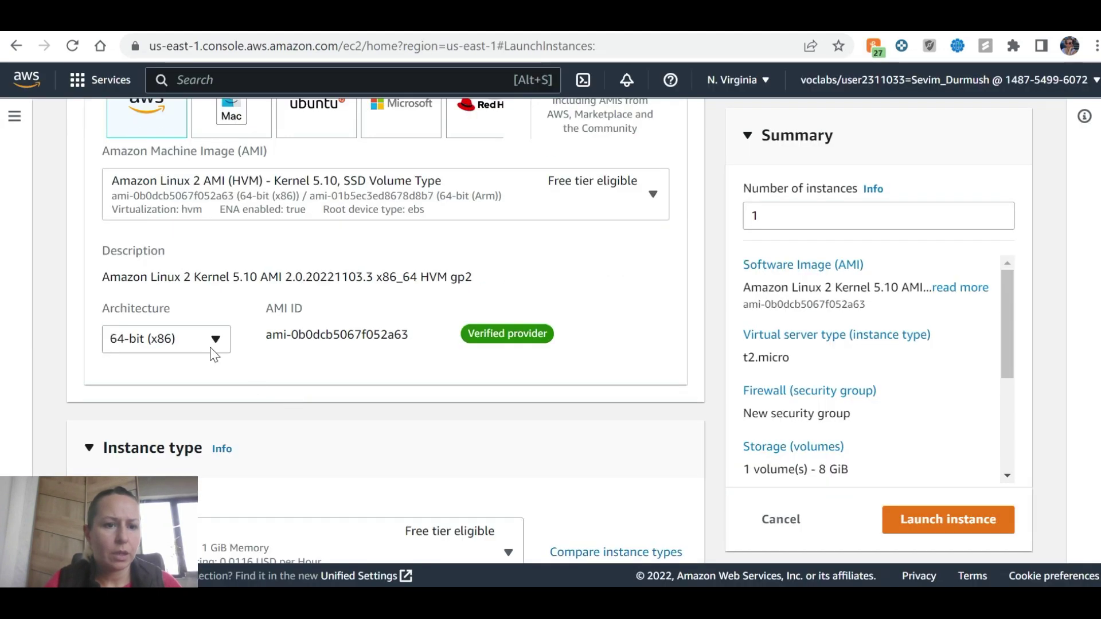
scroll(214, 349, down, 5)
key(alt+Tab)
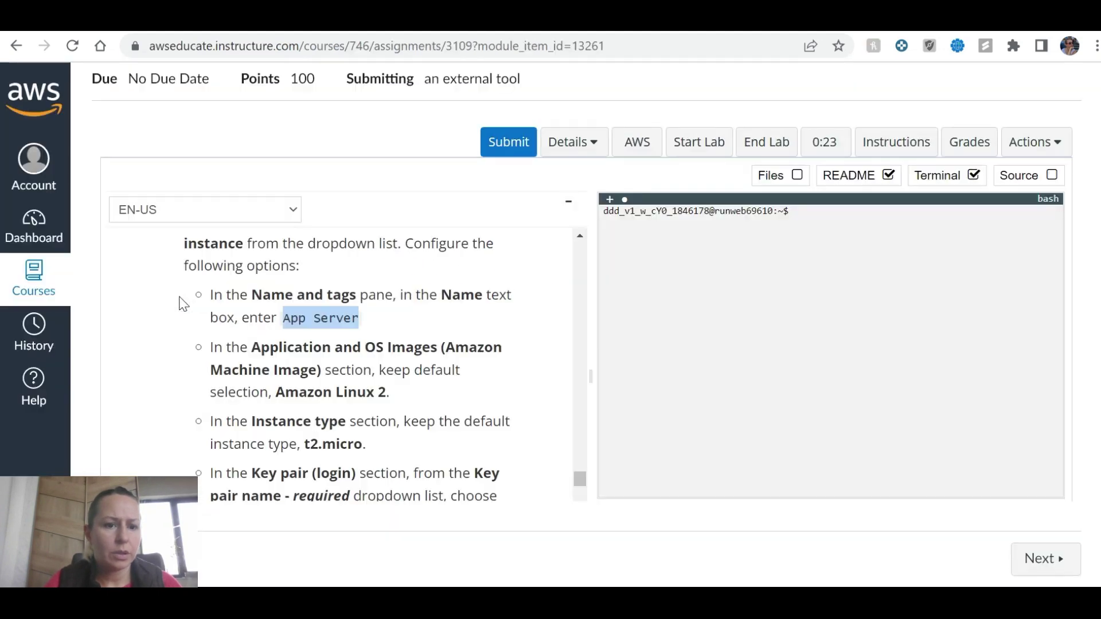
key(alt+Tab)
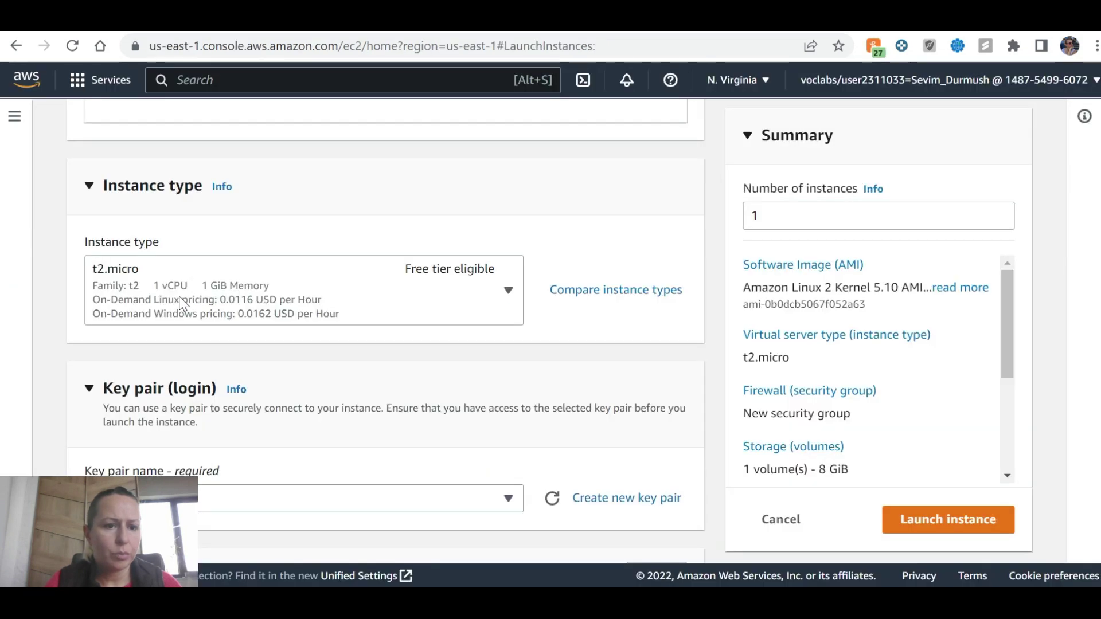
Step: Set the instance's key pair to "Proceed without a key pair (Not recommended)", as the lab instructions require
key(alt+Tab)
scroll(224, 338, down, 2)
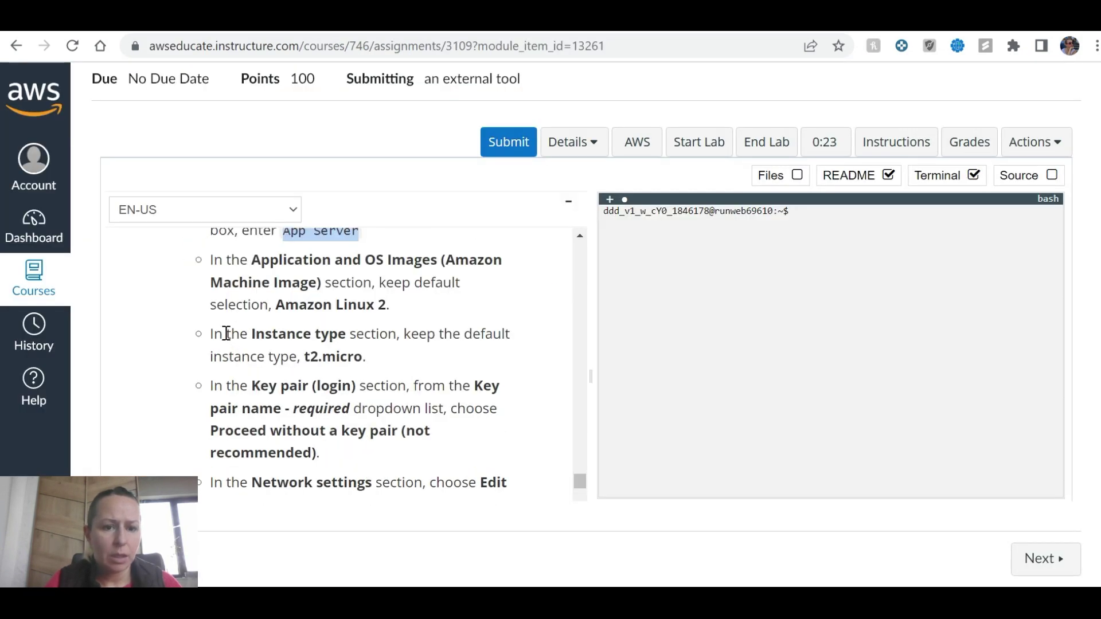
key(alt+Tab)
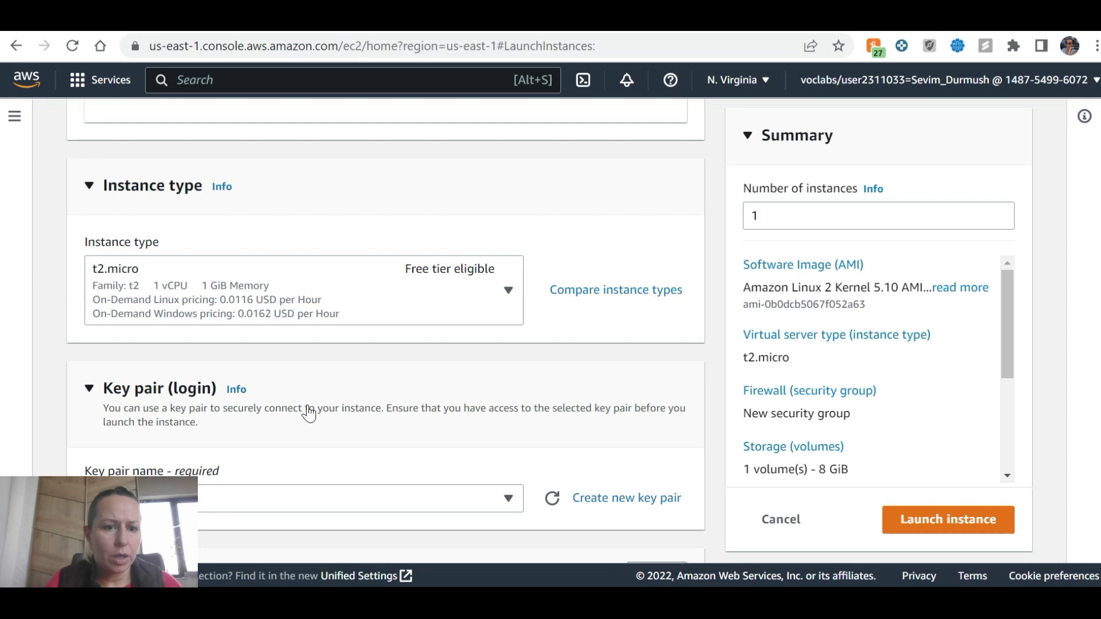
scroll(271, 416, down, 2)
key(alt+Tab)
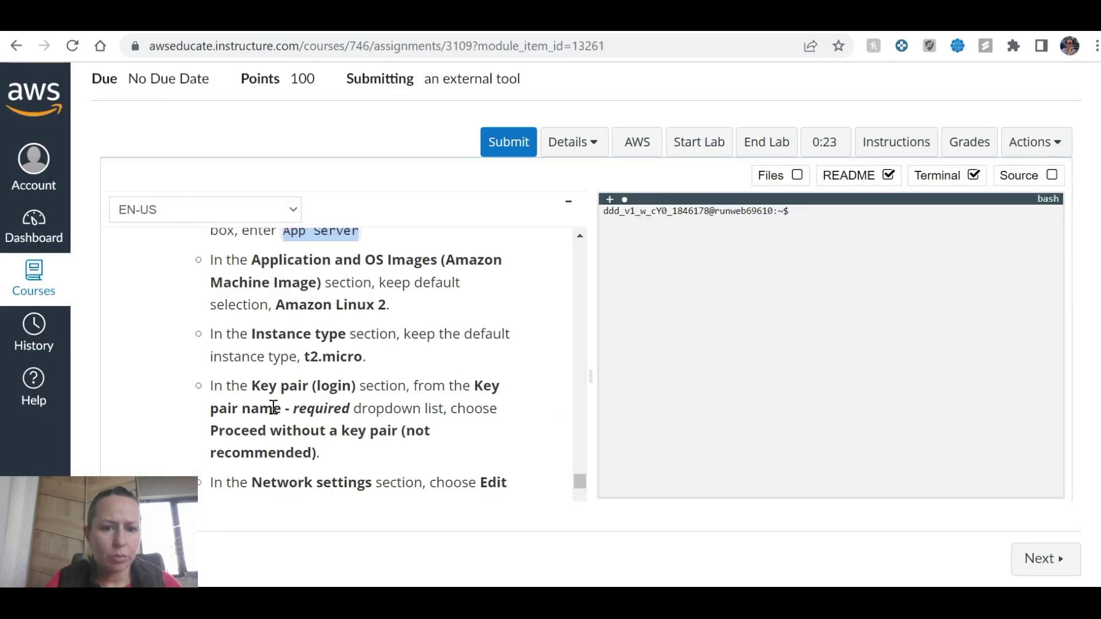
key(alt+Tab)
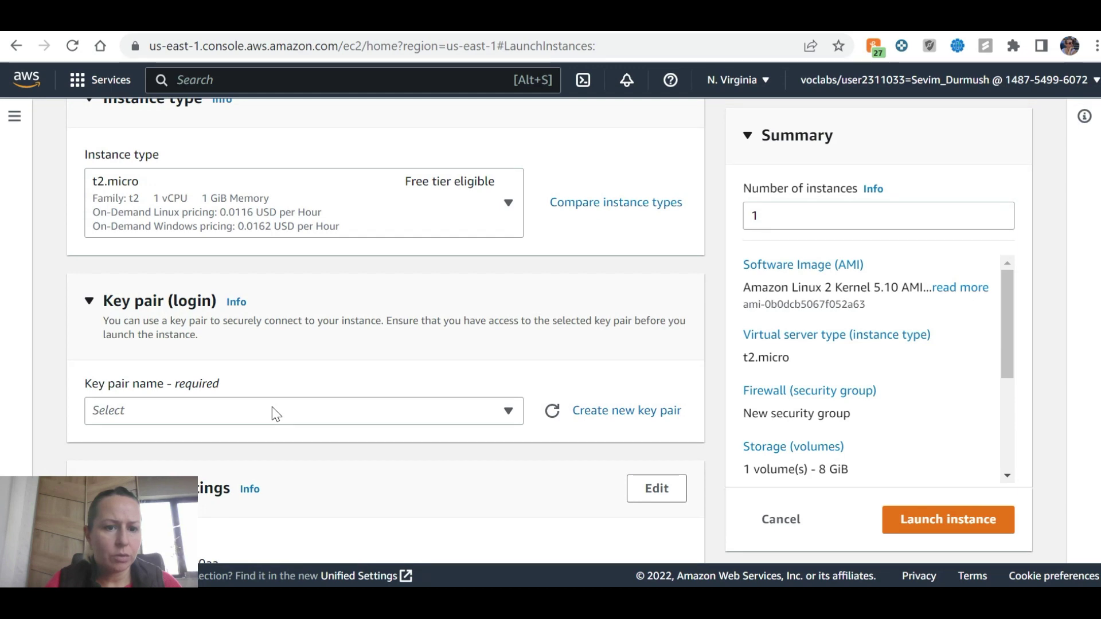
click(271, 409)
click(253, 351)
scroll(337, 344, down, 4)
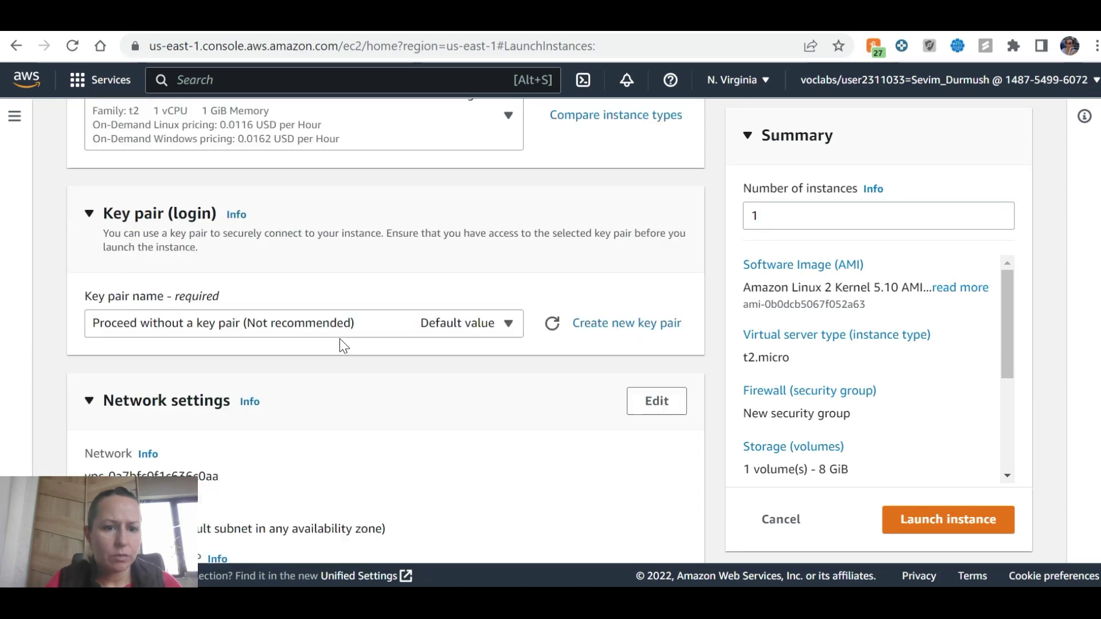
Step: Check the lab's network instructions and open the new instance's Network settings section for editing
key(alt+Tab)
scroll(343, 342, down, 3)
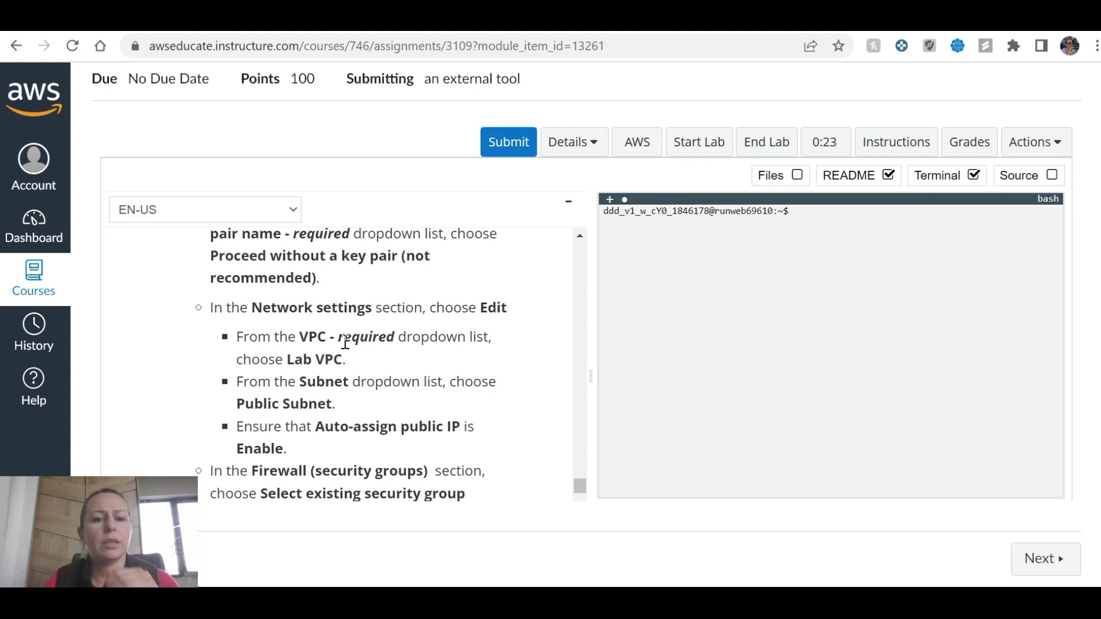
key(alt+Tab)
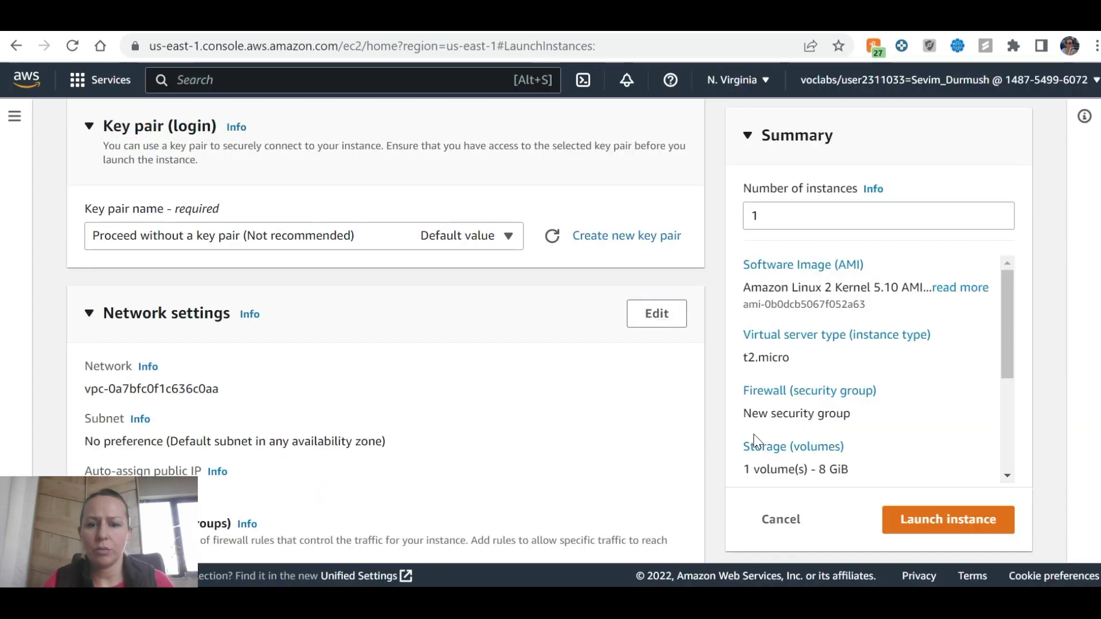
click(659, 322)
scroll(367, 372, down, 3)
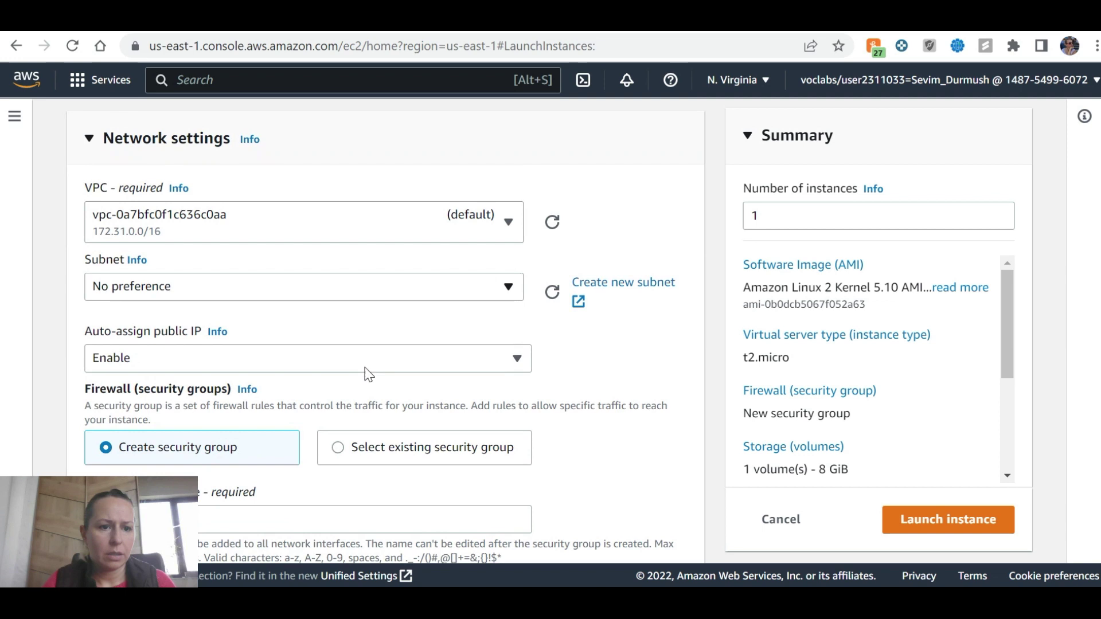
Step: Set the instance's VPC to Lab VPC, checking the choice against the lab instructions
key(alt+Tab)
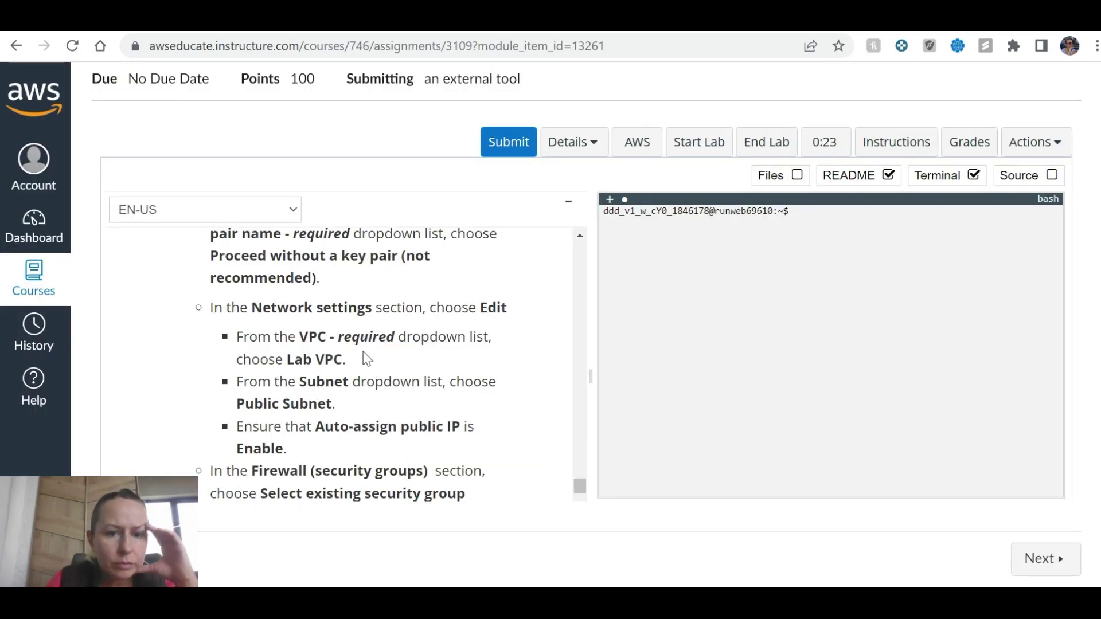
key(alt+Tab)
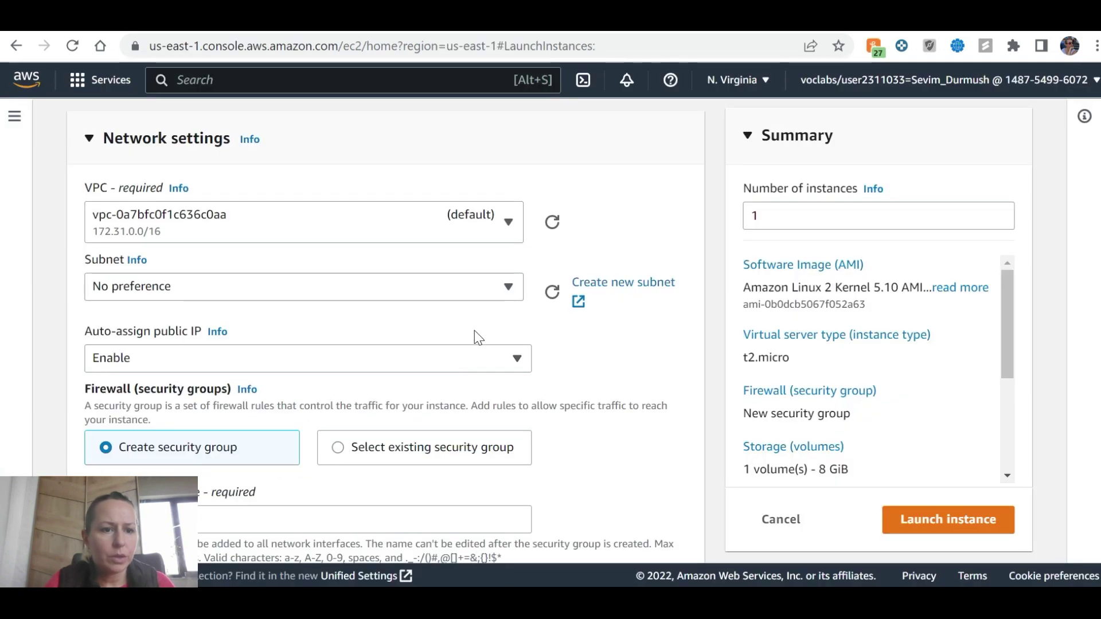
click(477, 222)
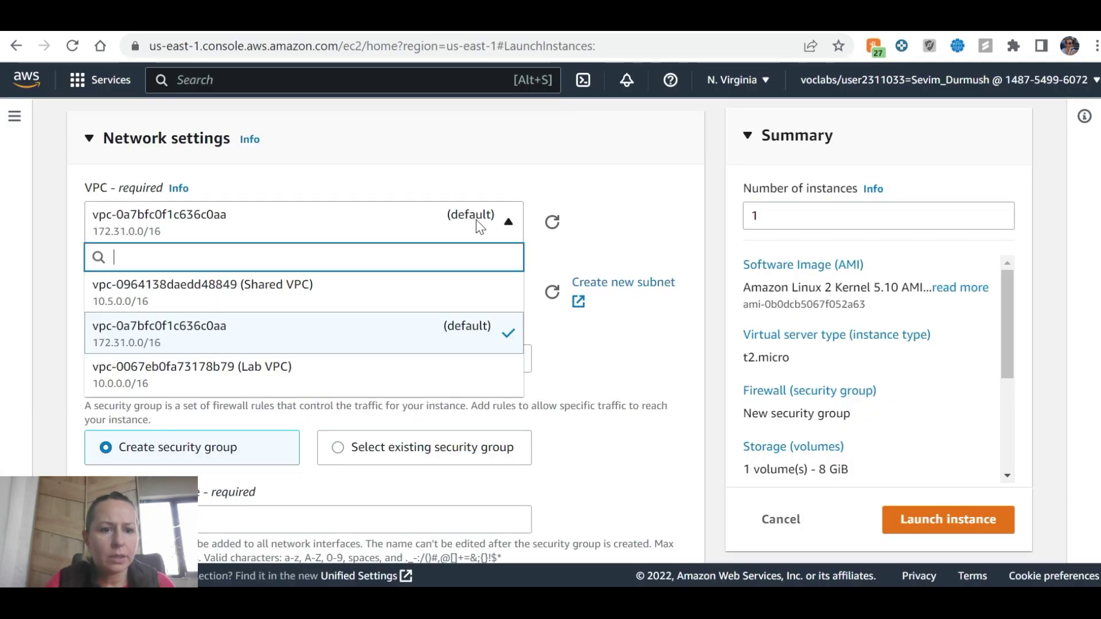
key(alt+Tab)
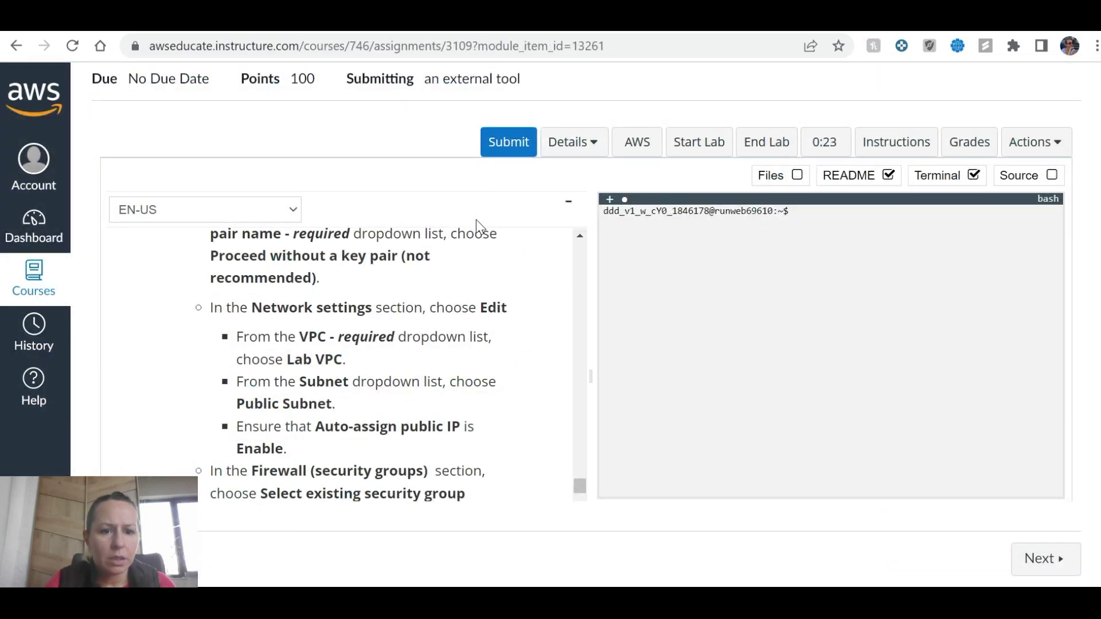
key(alt+Tab)
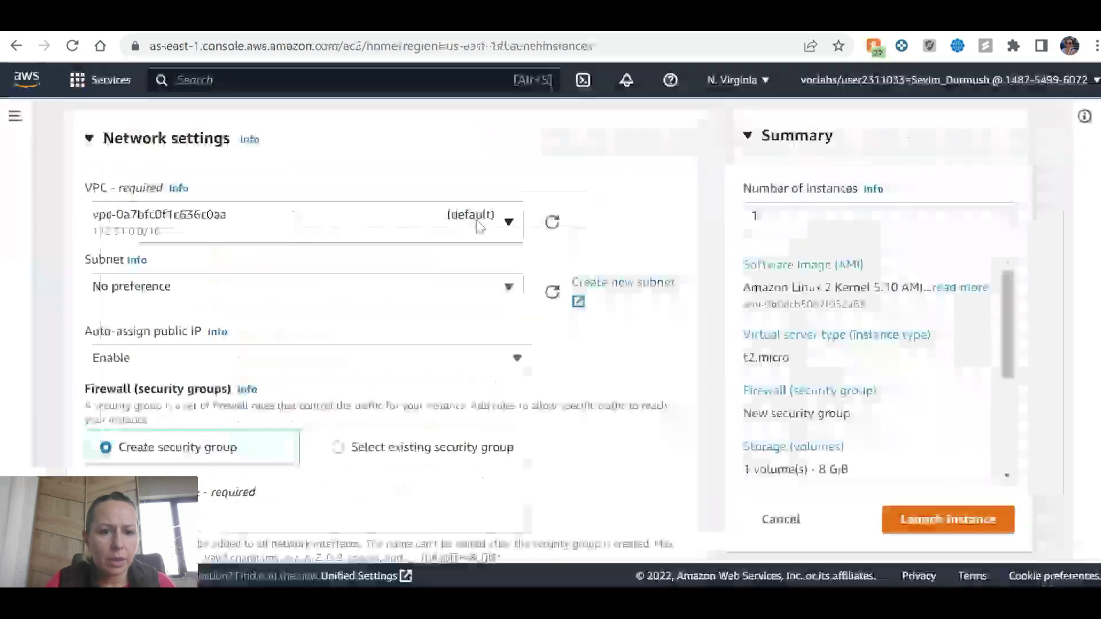
click(436, 224)
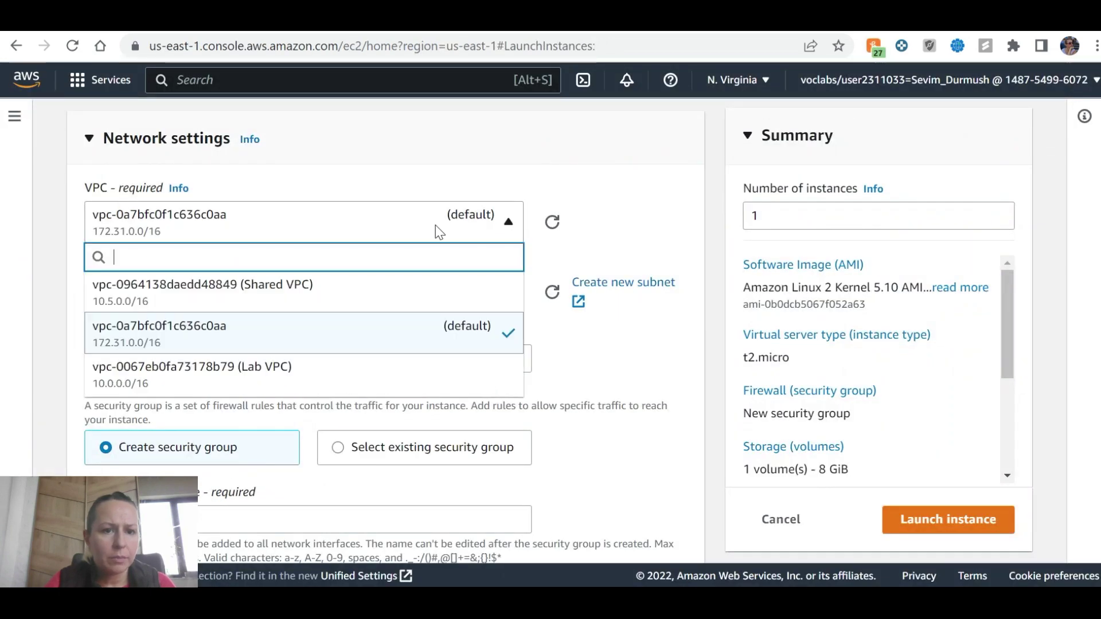
click(262, 374)
Step: Set the instance's subnet to Public Subnet, as the lab instructions require
key(alt+Tab)
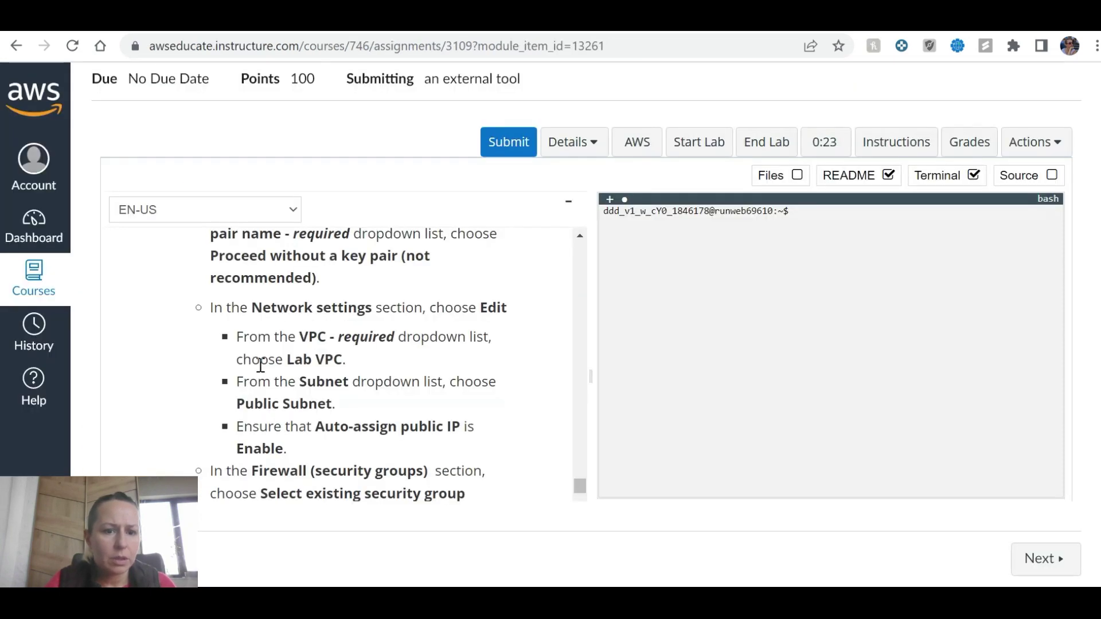
key(alt+Tab)
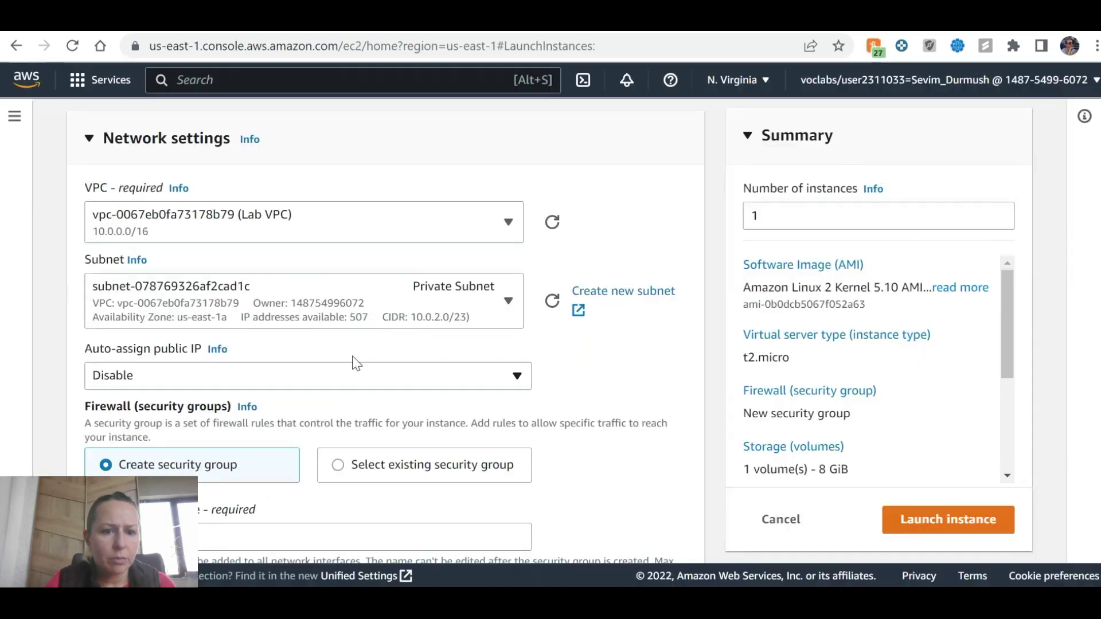
click(331, 304)
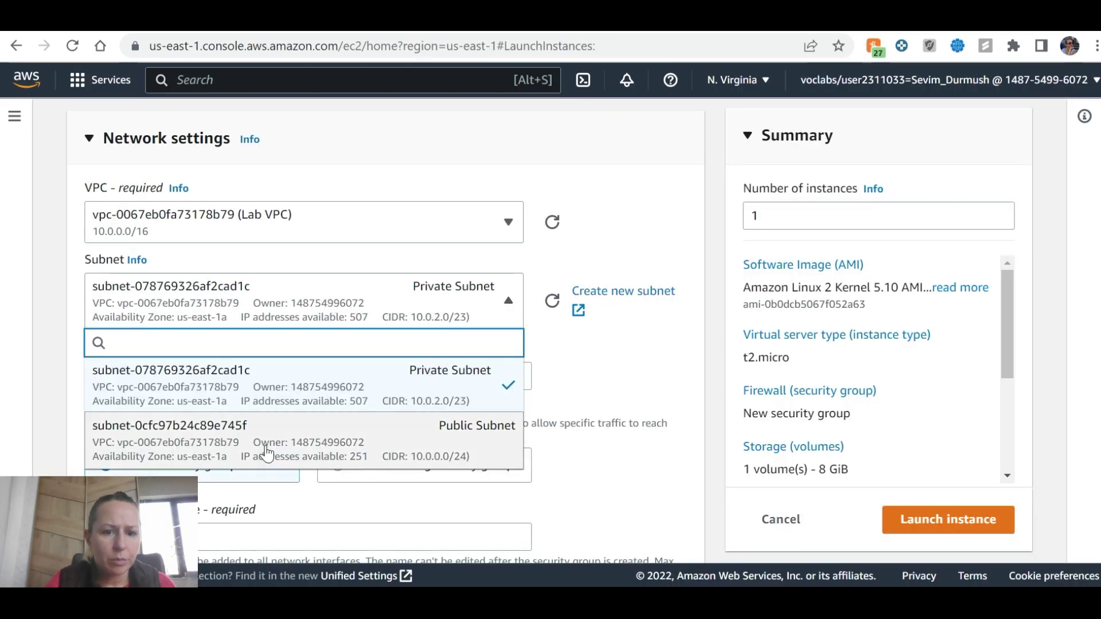
click(307, 443)
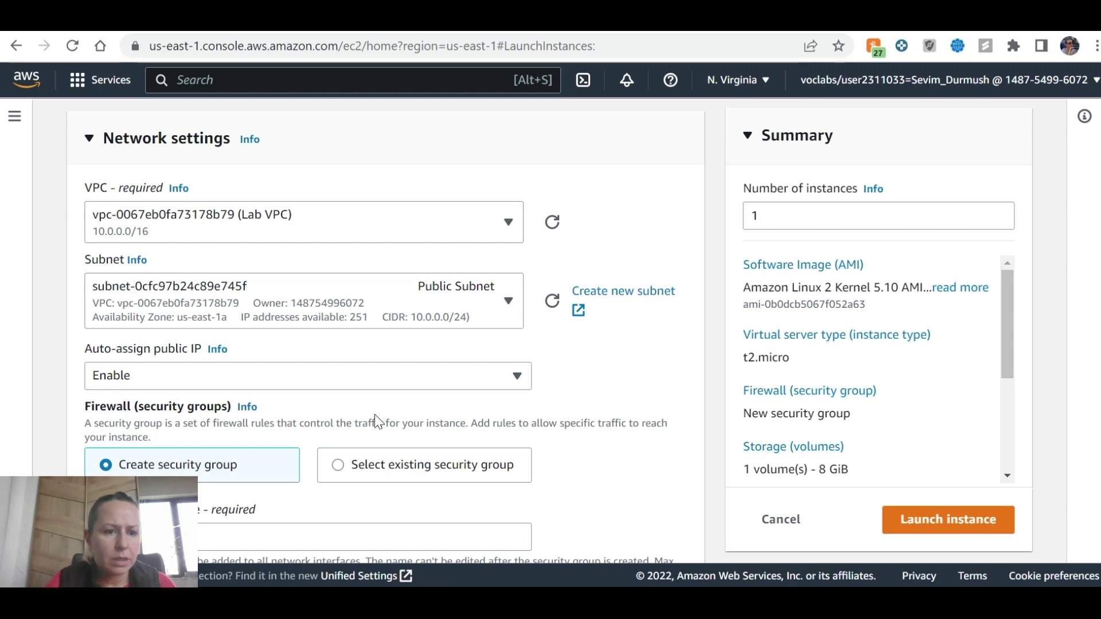
Step: Read the lab's firewall instructions and switch the instance's firewall to "Select existing security group"
key(alt+Tab)
scroll(375, 421, down, 2)
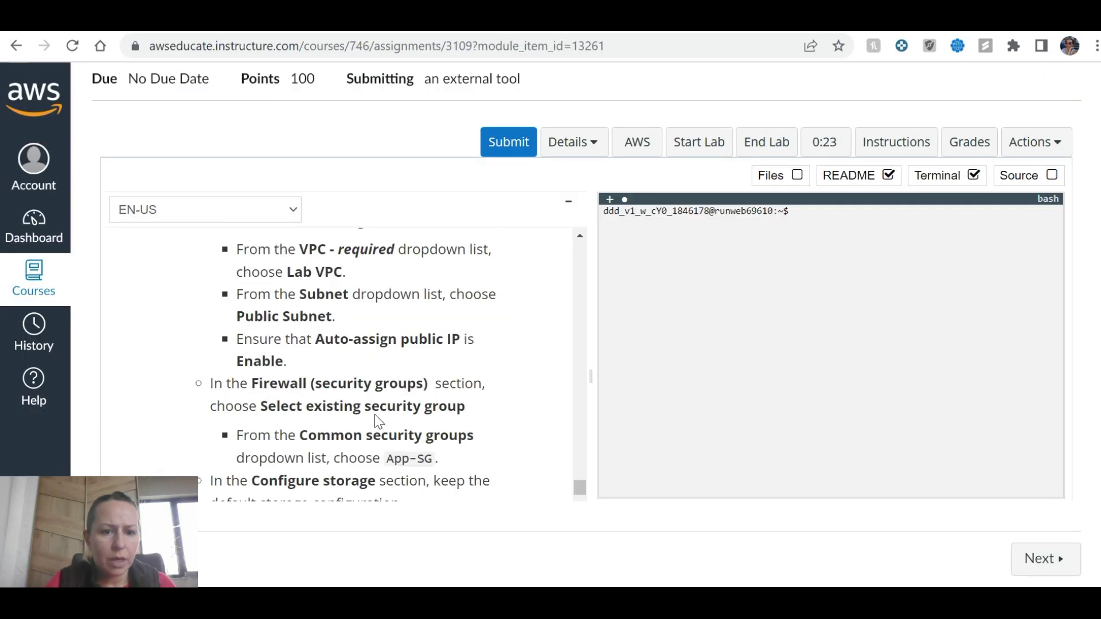
key(alt+Tab)
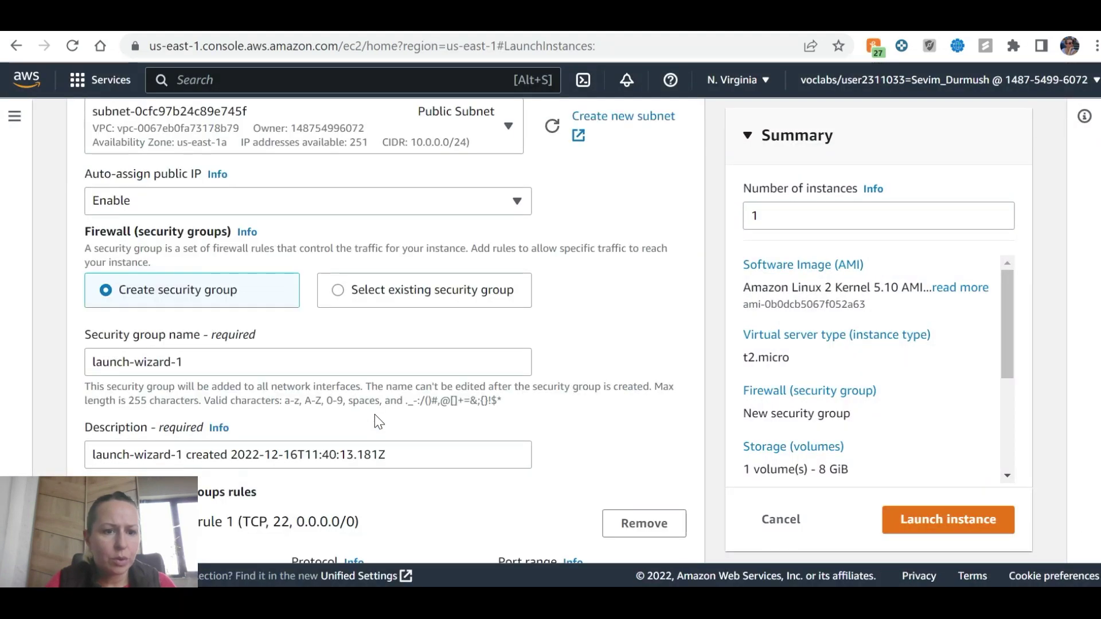
key(ctrl+Tab)
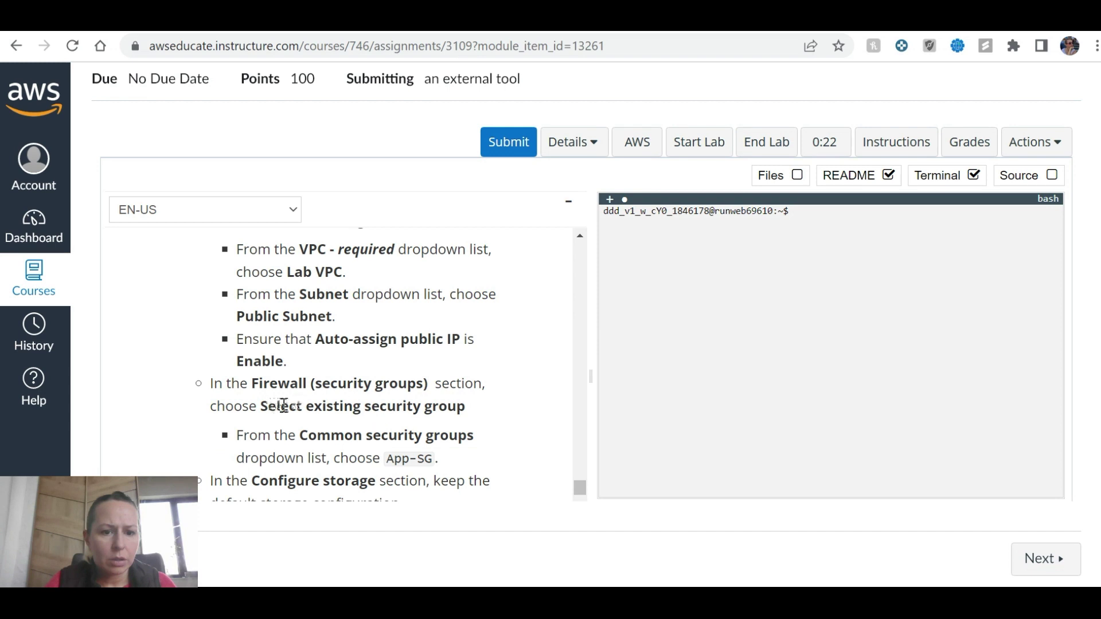
key(ctrl+Tab)
click(357, 298)
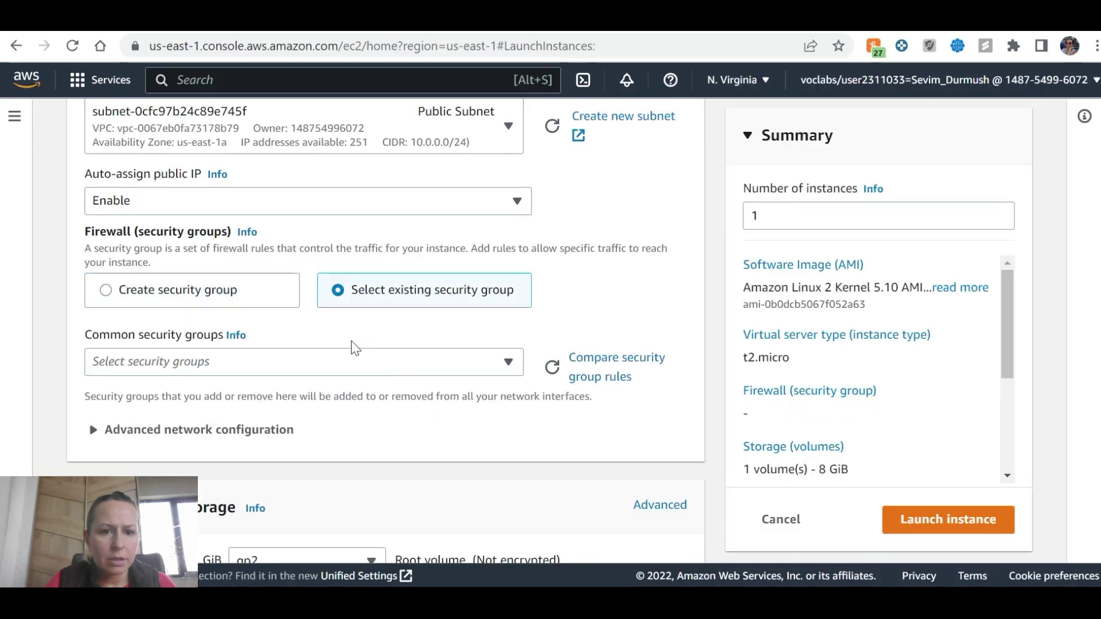
Step: Assign App-SG as the instance's common security group, following the lab instructions
key(ctrl+Tab)
scroll(375, 402, down, 2)
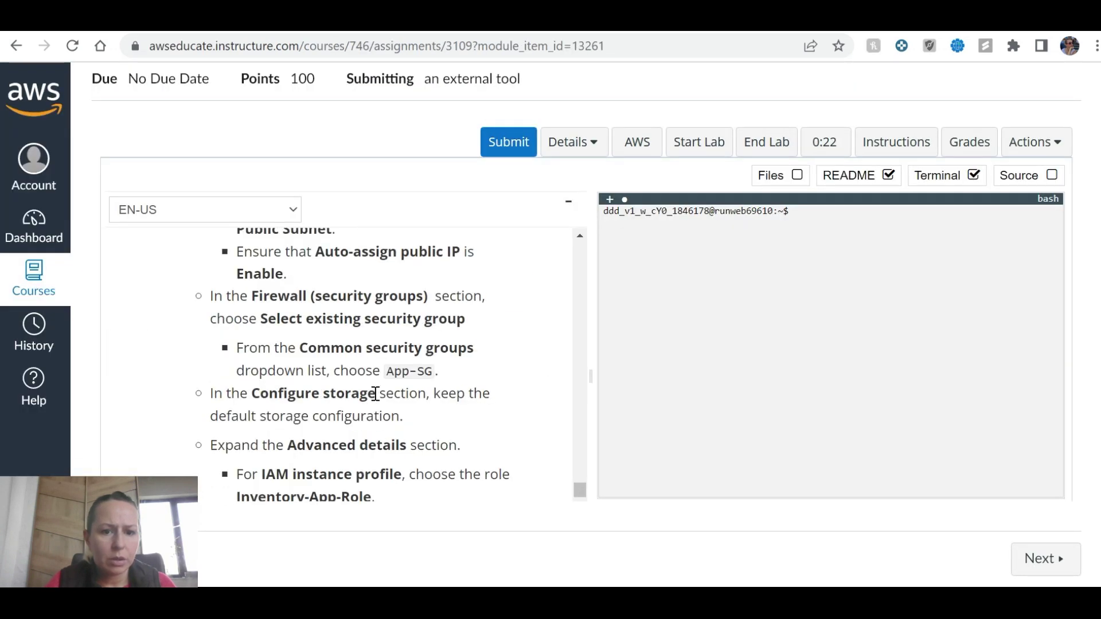
key(ctrl+Tab)
click(327, 371)
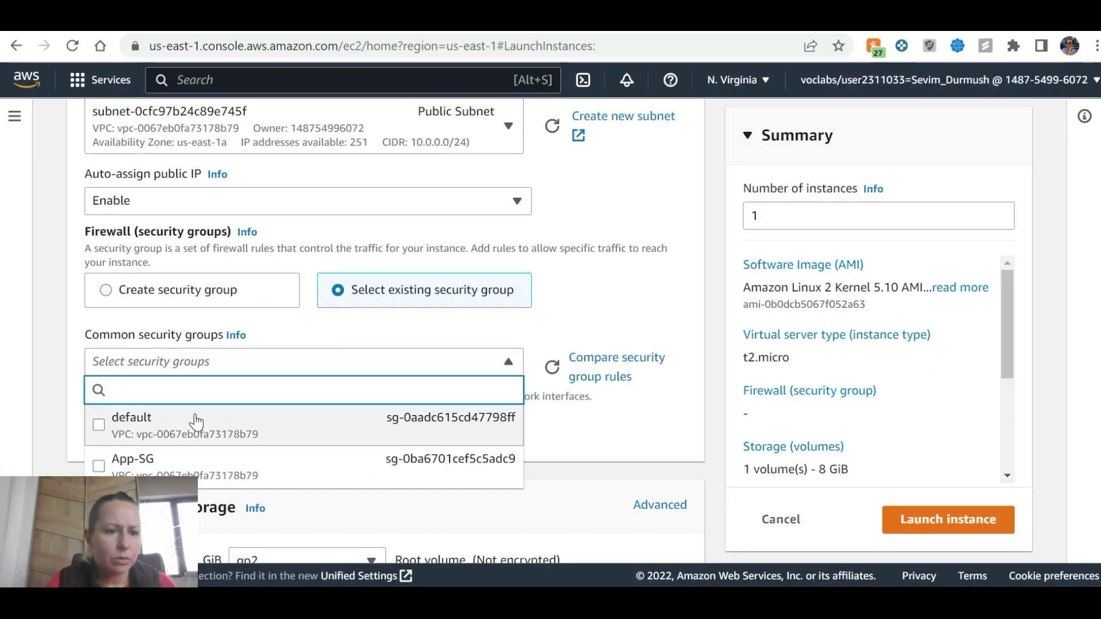
click(161, 466)
Step: Compare the Configure storage section with the lab instructions, keeping the default storage configuration
scroll(420, 416, down, 2)
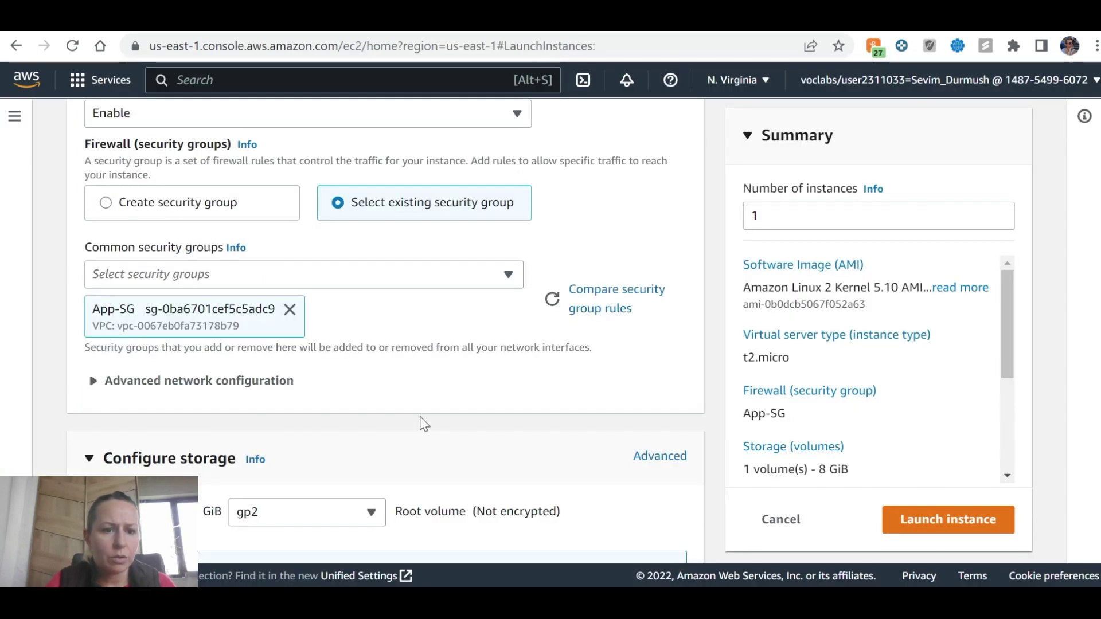
key(ctrl+Tab)
scroll(422, 423, down, 2)
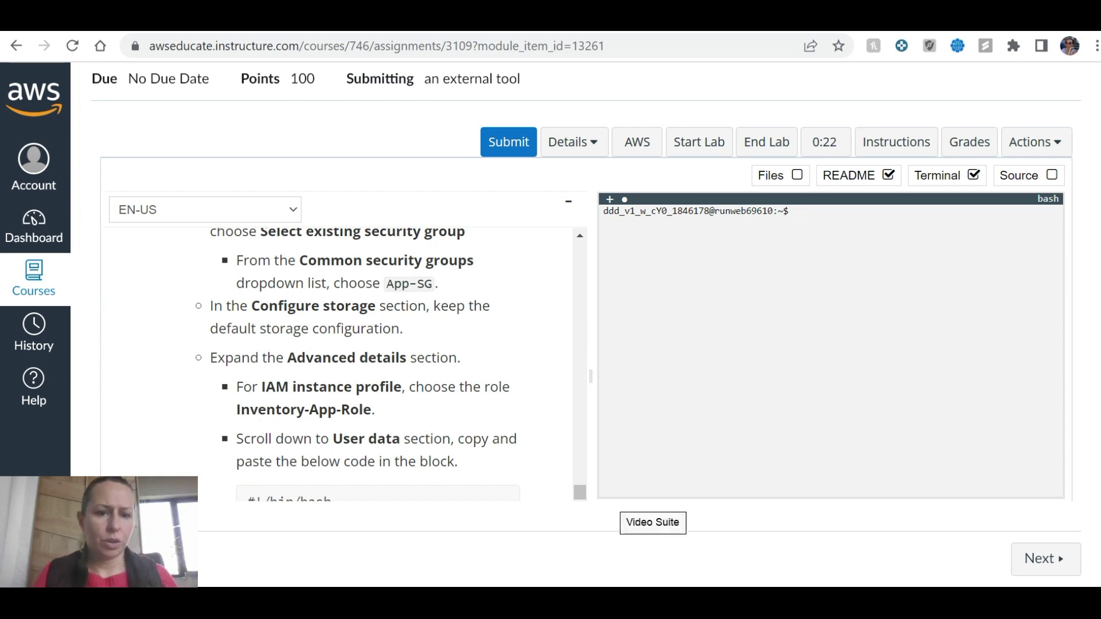
key(ctrl+Tab)
scroll(418, 393, down, 4)
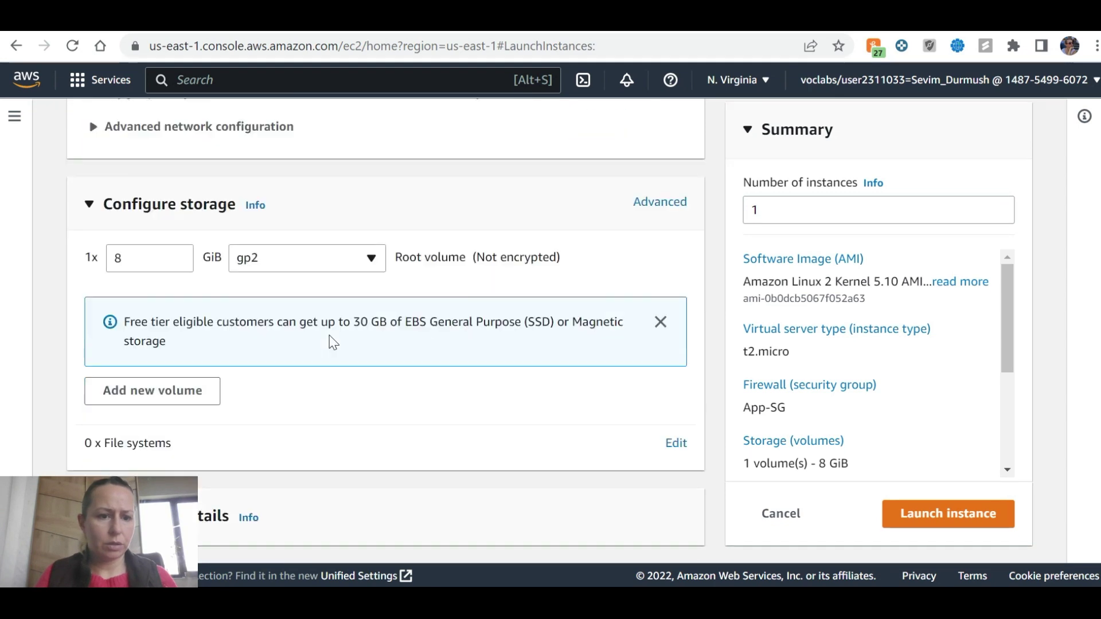
key(ctrl+shift+Tab)
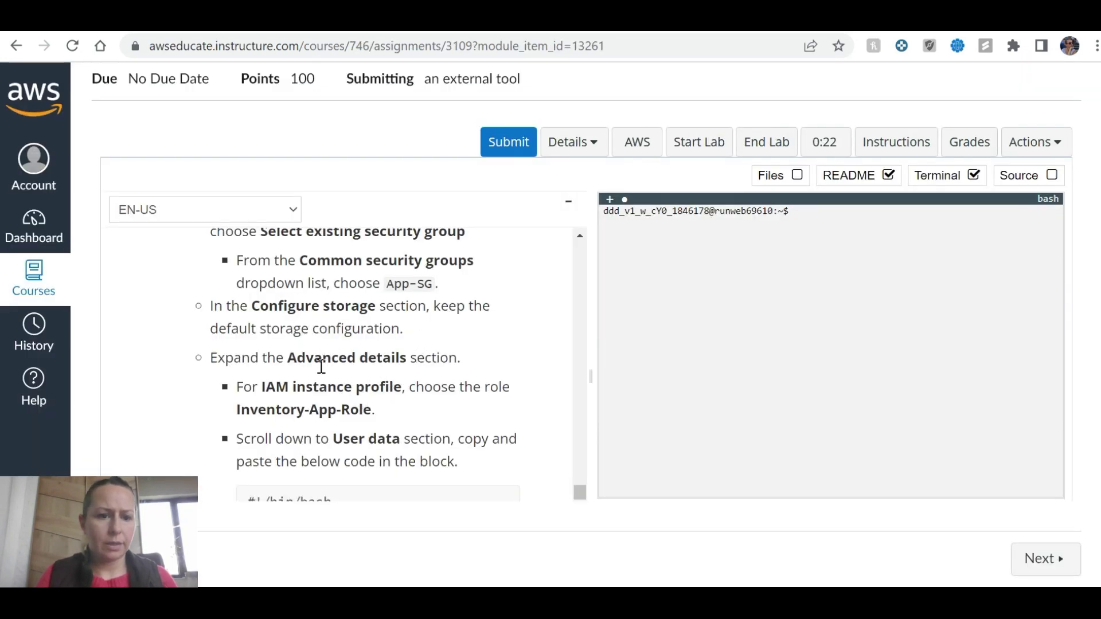
key(ctrl+Tab)
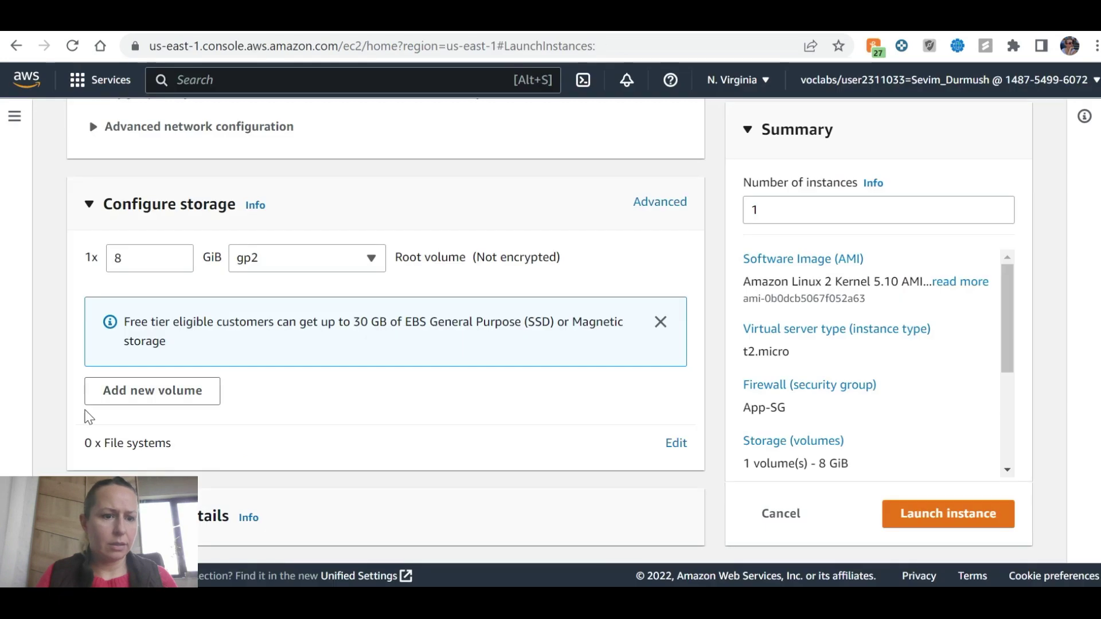
double_click(640, 33)
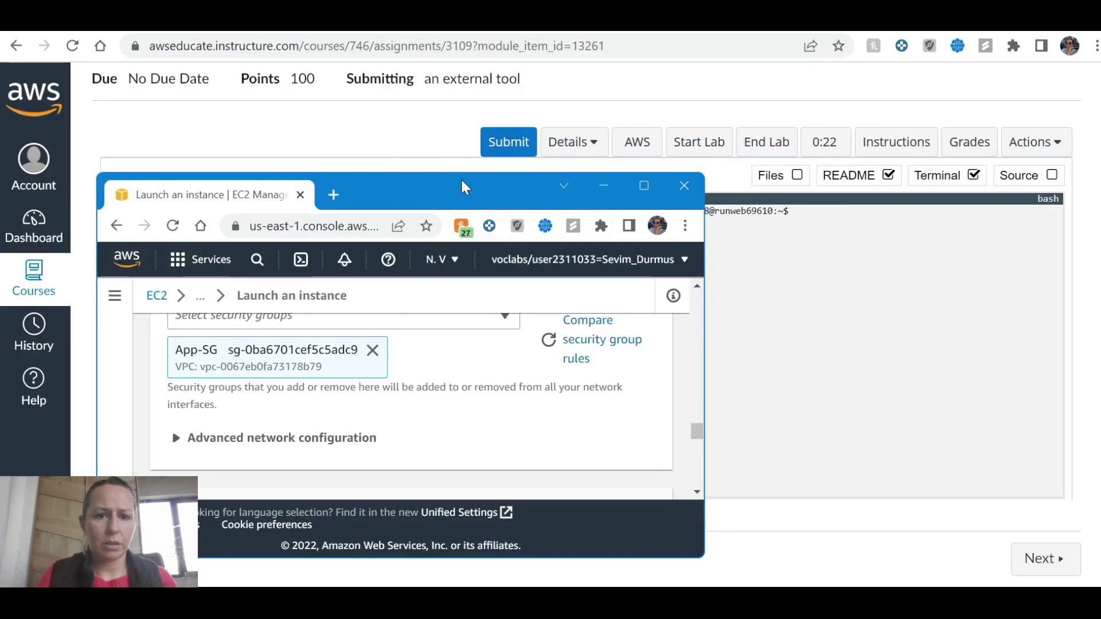
click(525, 151)
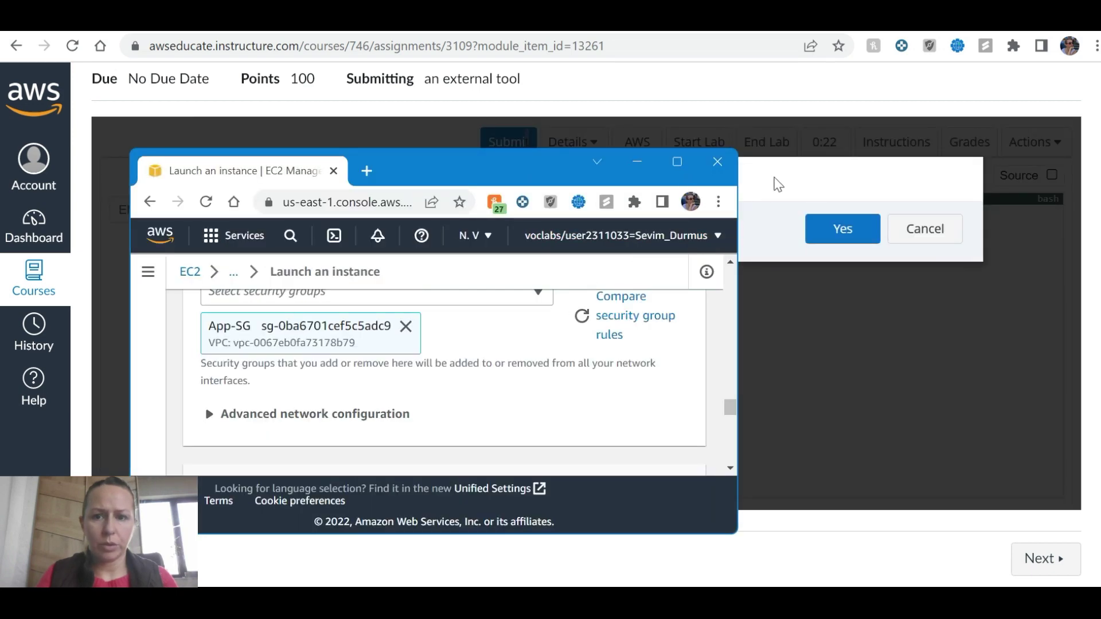
click(814, 189)
click(924, 228)
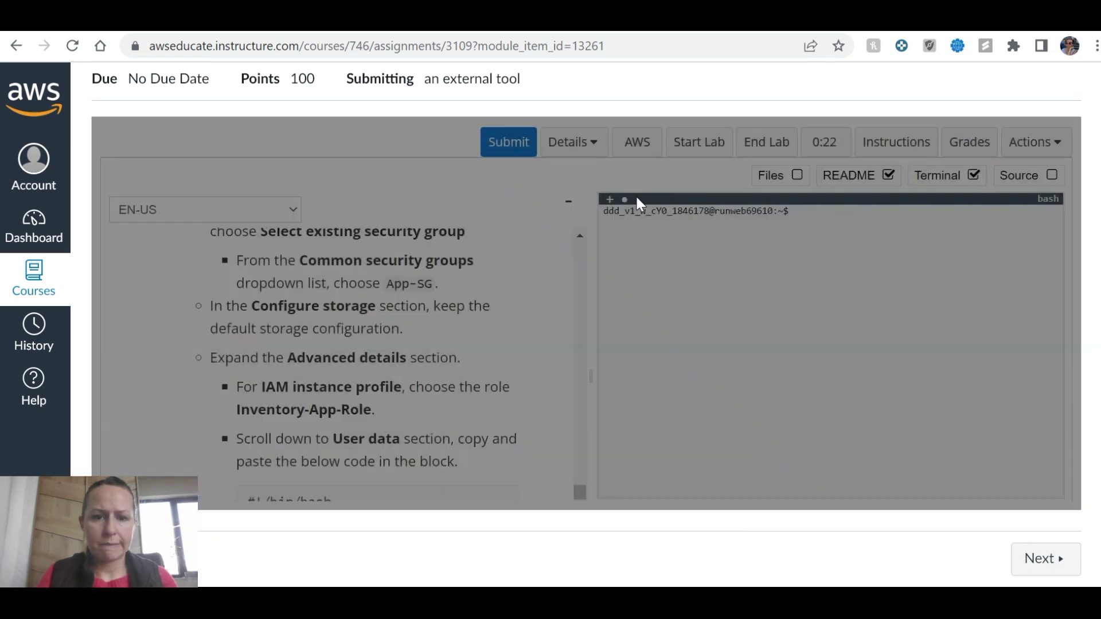
Step: Expand the advanced network configuration and look through its fields, checking them against the lab instructions
scroll(458, 422, down, 2)
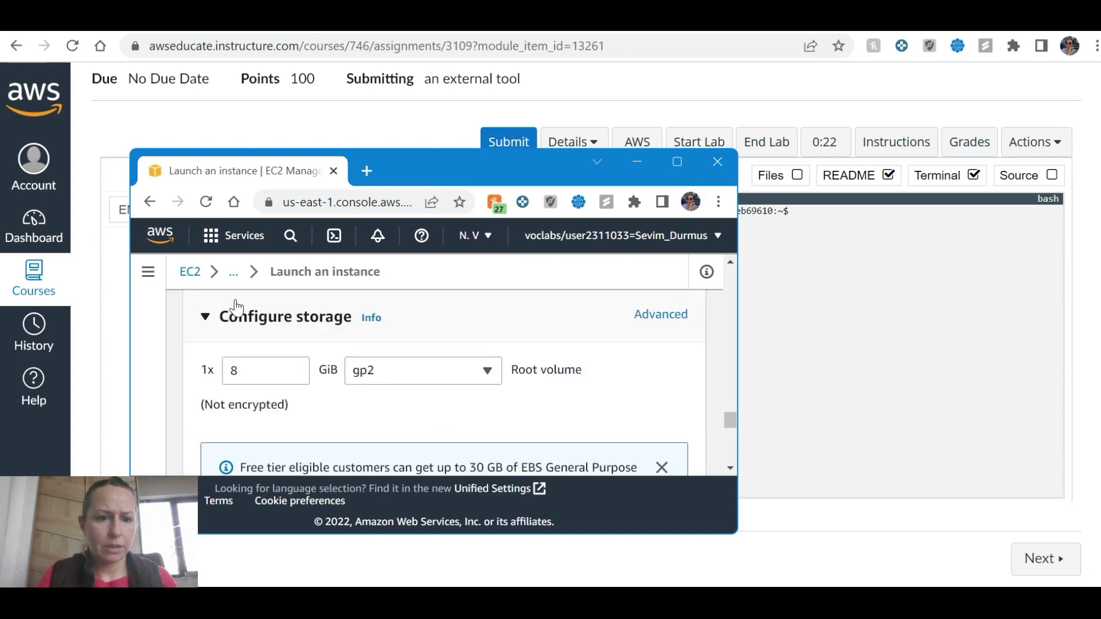
scroll(230, 328, up, 1)
click(230, 328)
key(alt+Tab)
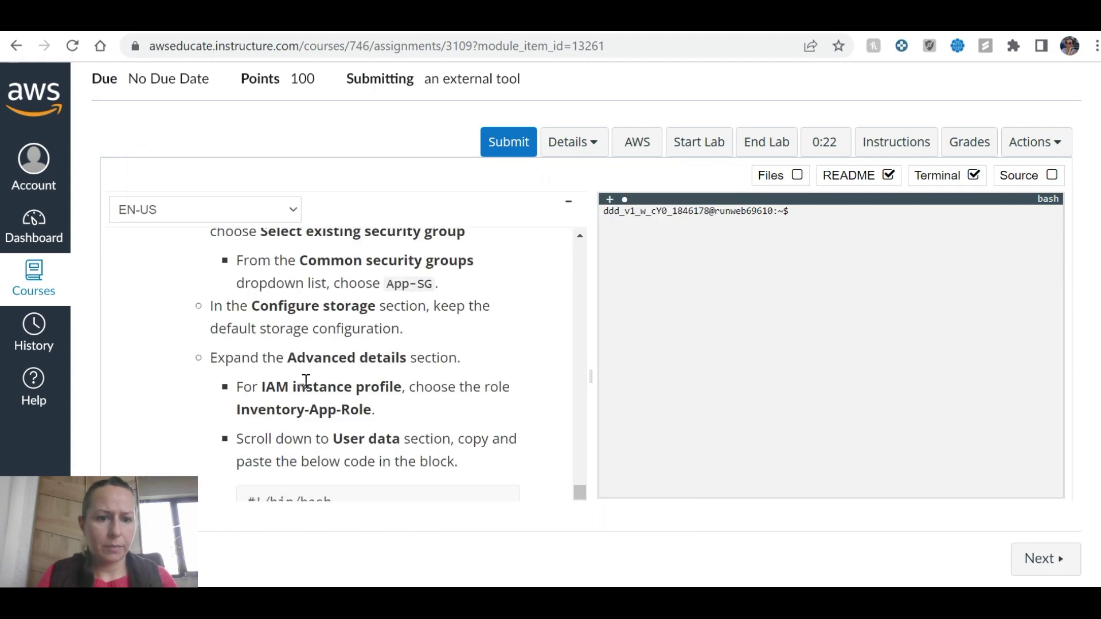
key(alt+Tab)
scroll(327, 370, down, 10)
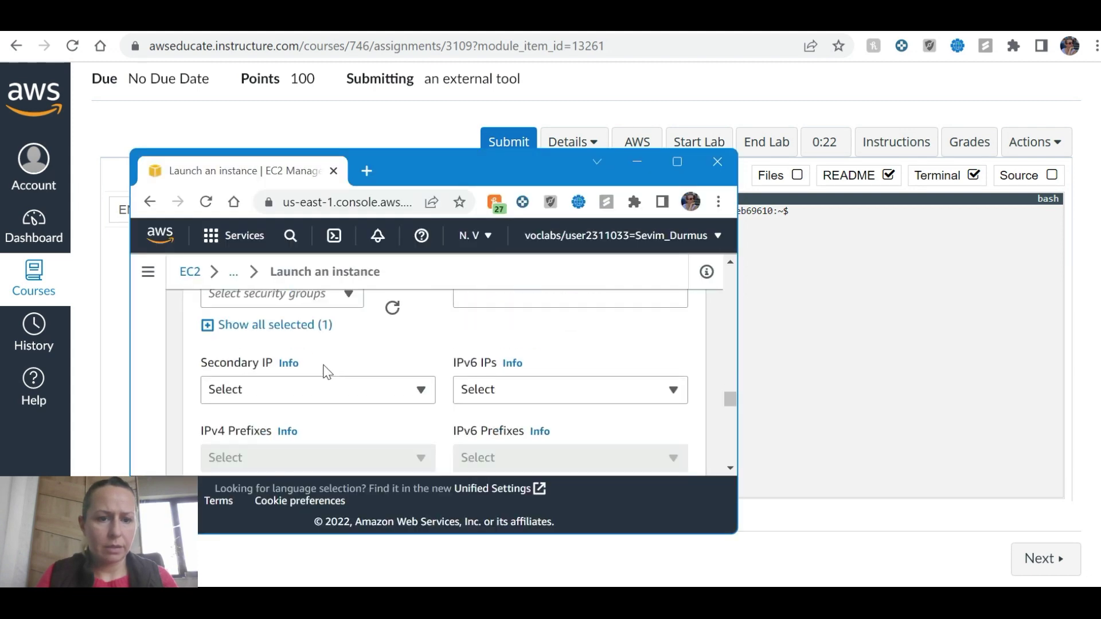
scroll(226, 297, down, 2)
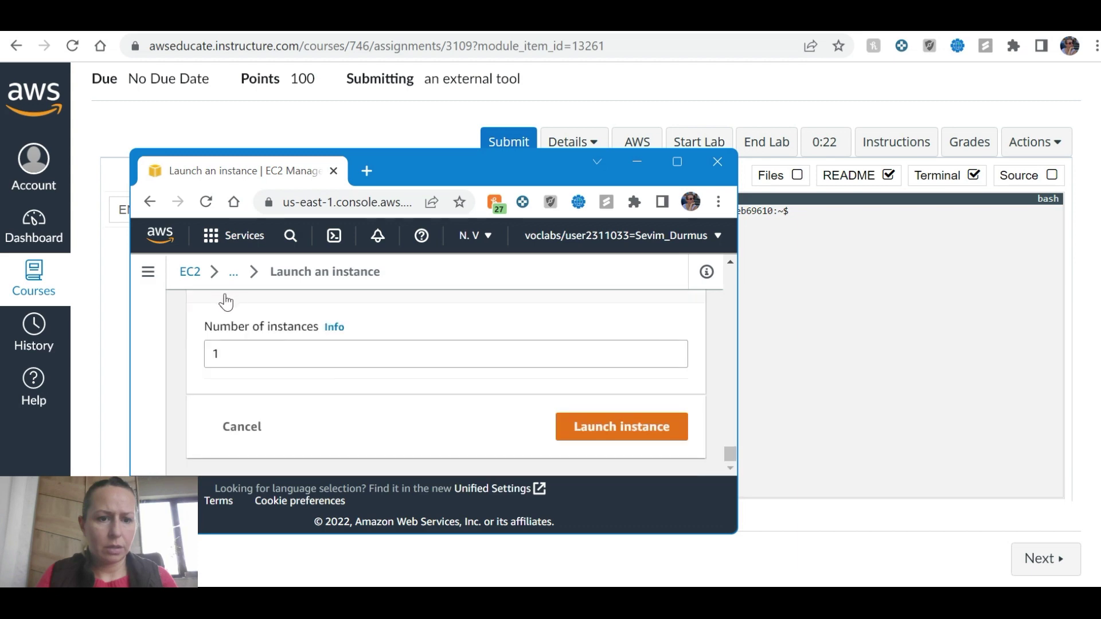
Step: Expand the instance's Advanced details section and maximize the launch window
scroll(222, 373, up, 5)
click(220, 375)
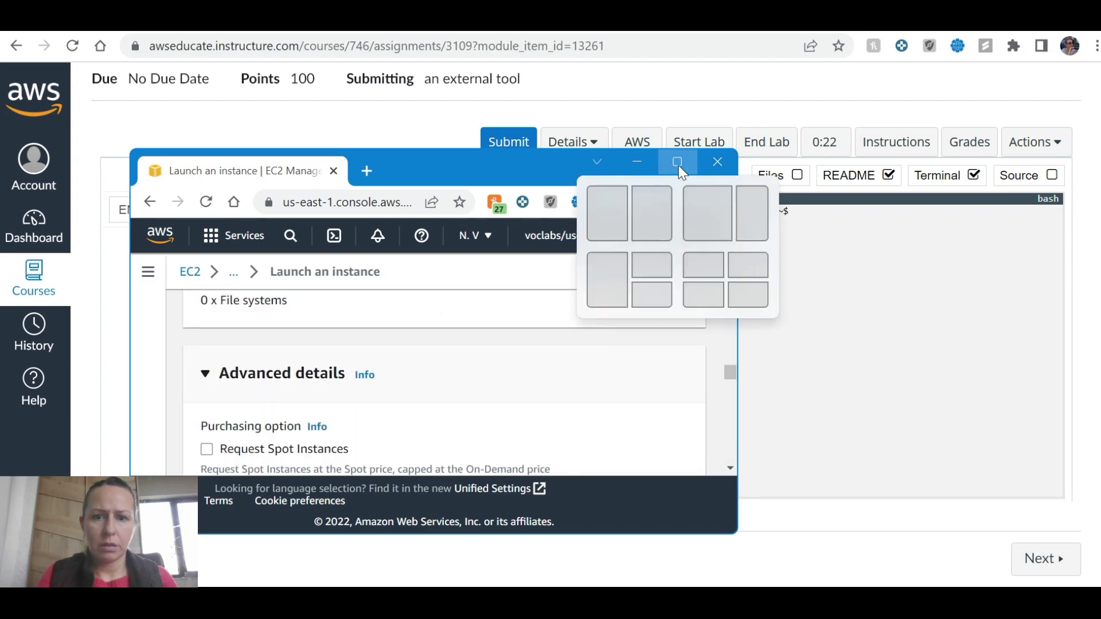
click(675, 163)
Step: Set the IAM instance profile to Inventory-App-Role, as the lab instructions specify
key(alt+Tab)
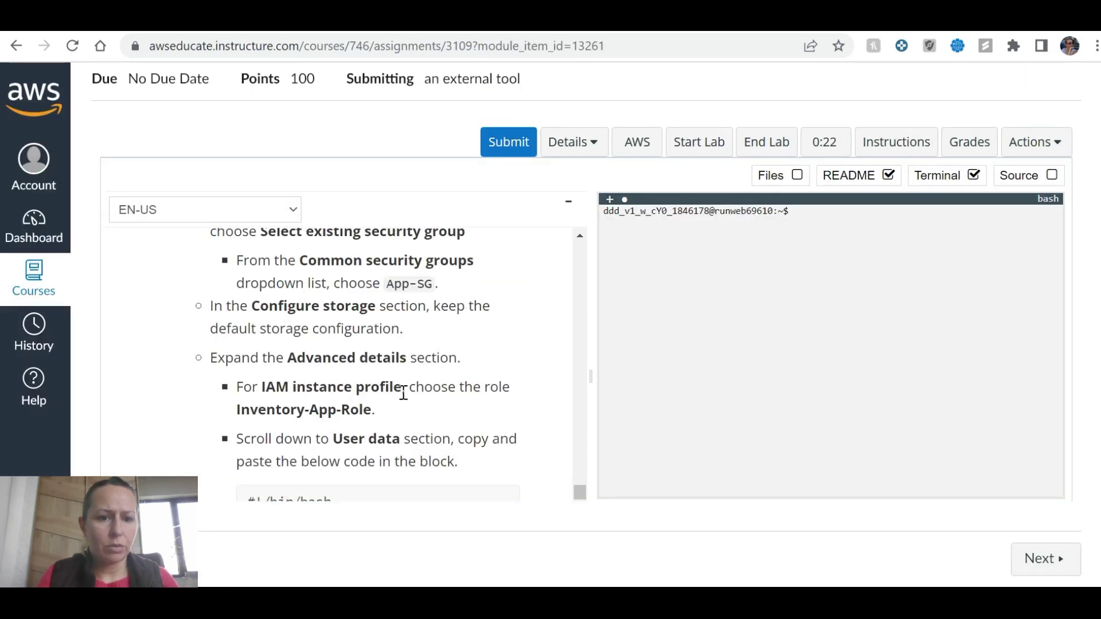
key(alt+Tab)
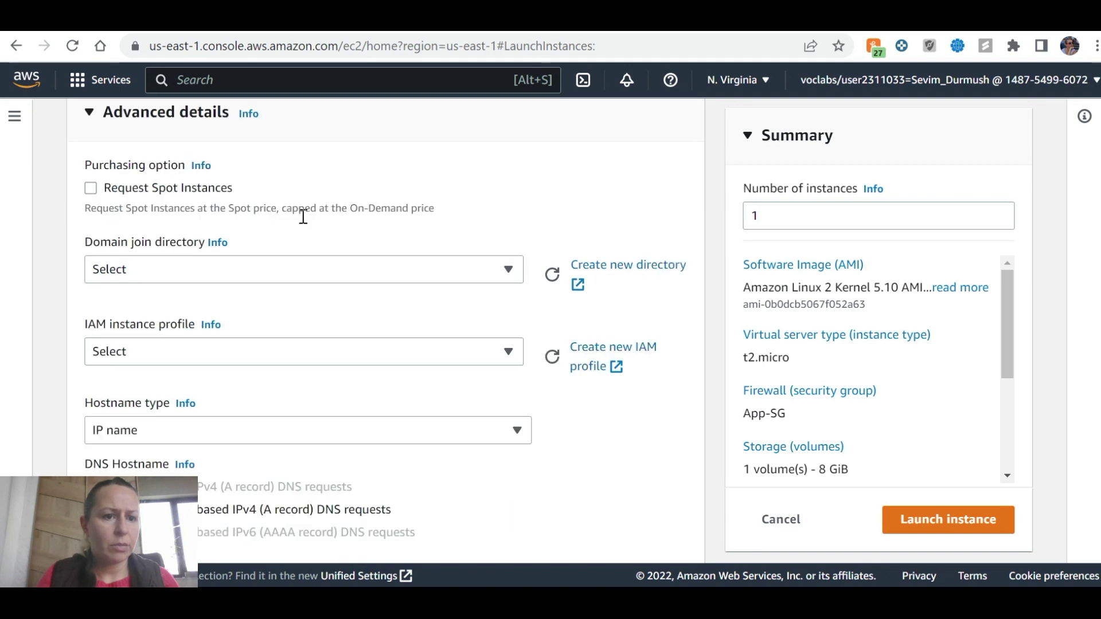
click(211, 352)
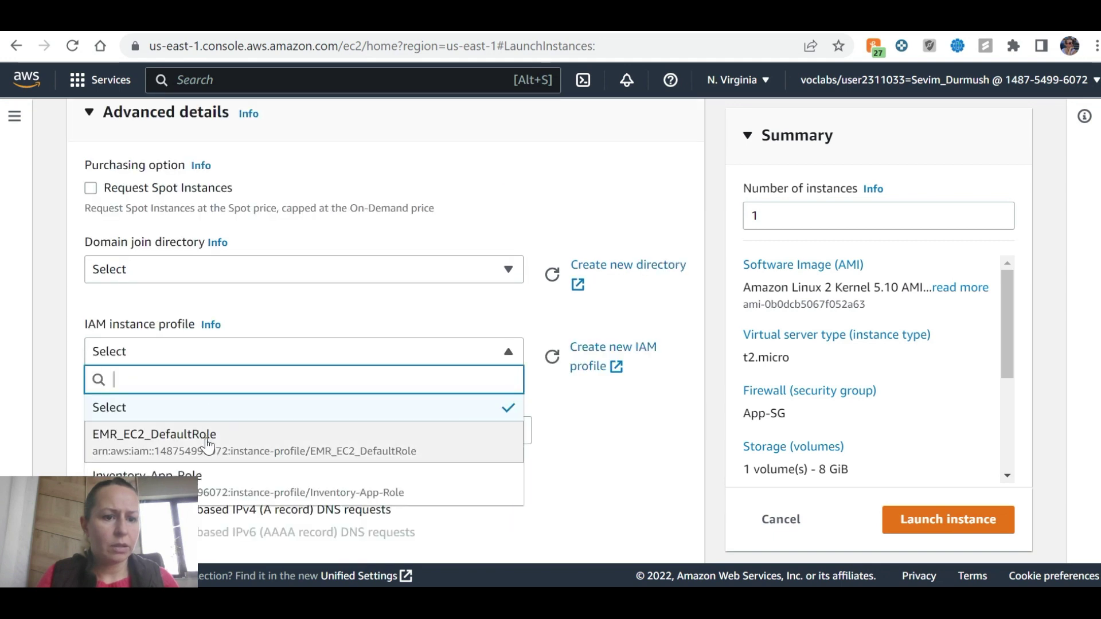
scroll(208, 446, down, 1)
click(229, 395)
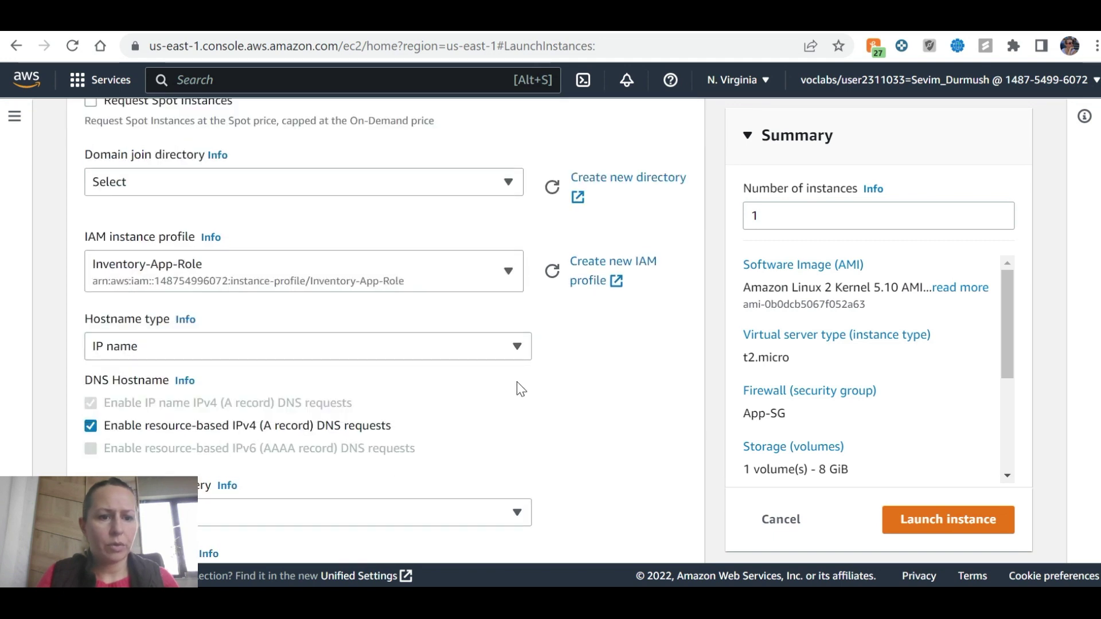
Step: Copy the complete bash script from the lab instructions into the instance's User data field
key(alt+Tab)
scroll(432, 390, down, 3)
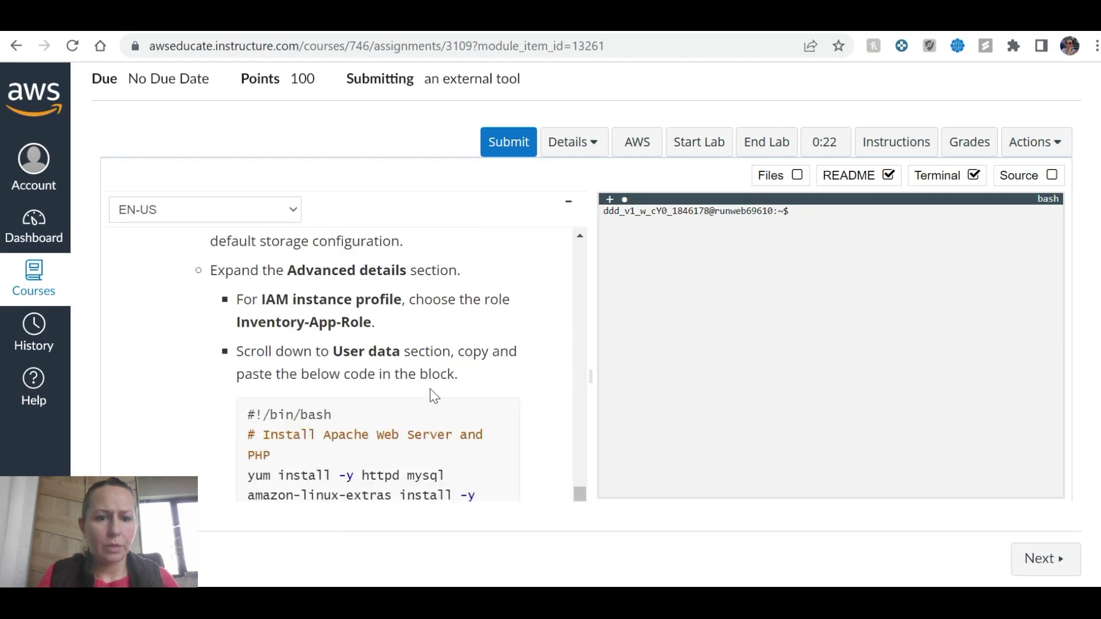
drag(245, 328, 412, 380)
scroll(405, 376, down, 8)
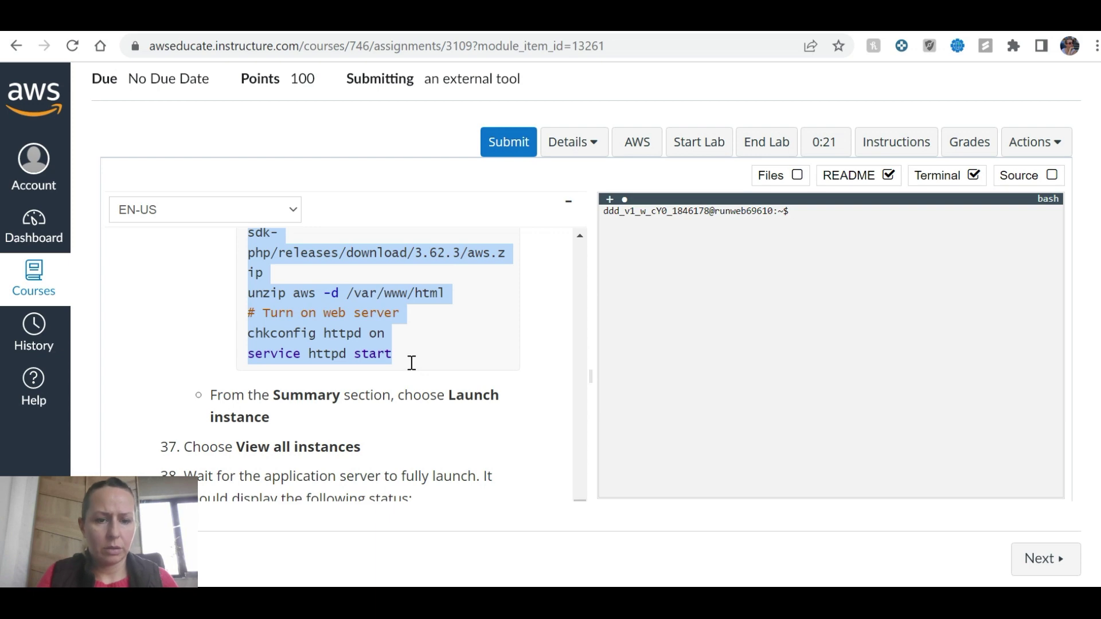
key(alt+Tab)
scroll(411, 367, down, 6)
scroll(413, 392, down, 10)
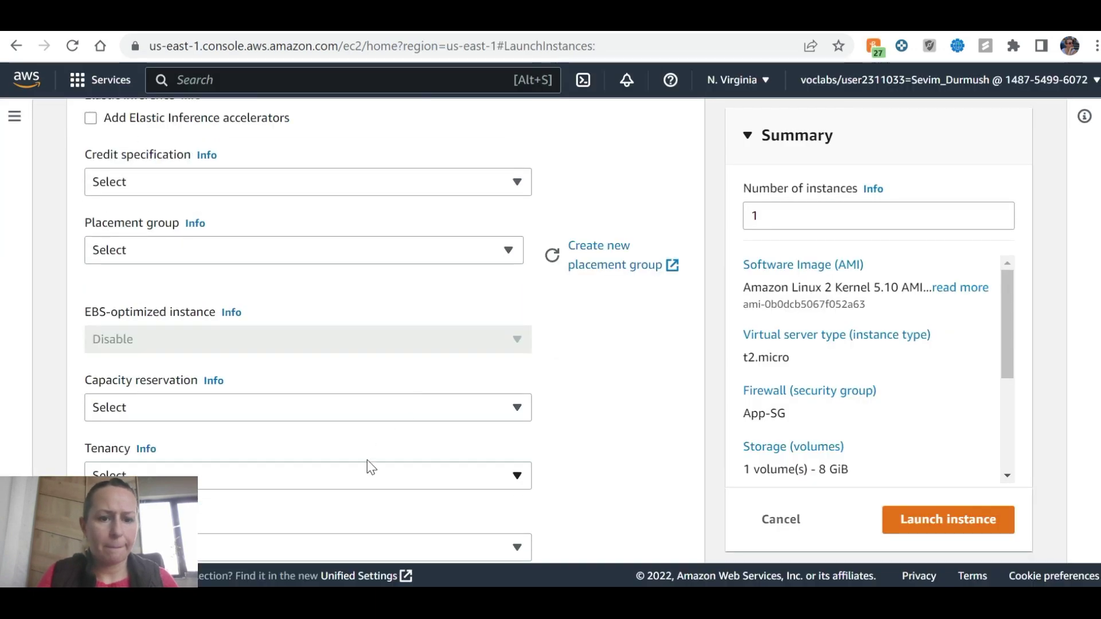
click(328, 284)
text(#!/bin/bash # Install Apache Web Server and PHP yum install -y httpd mysql amazon-linux-extras install -y php7.2 # Download Lab files wget https://aws-tc-largeobjects.s3-us-west-2.amazonaws.com/ILT-TF-200-ACACAD-20-EN/mod6-guided/scripts/inventory-app.zip unzip inventory-app.zip -d /var/www/html/ # Download and install the AWS SDK for PHP wget https://github.com/aws/aws-sdk-php/releases/download/3.62.3/aws.zip unzip aws -d /var/www/html # Turn on web server chkconfig httpd on service httpd start)
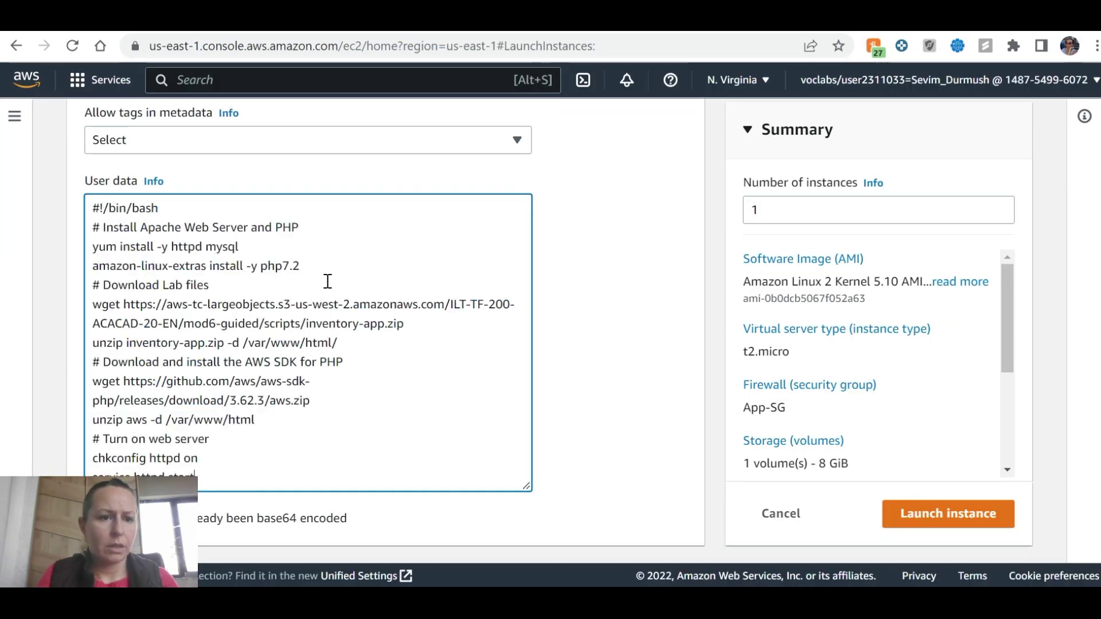
Step: Launch the configured instance after checking the lab instructions, and open the list of all instances
key(alt+Tab)
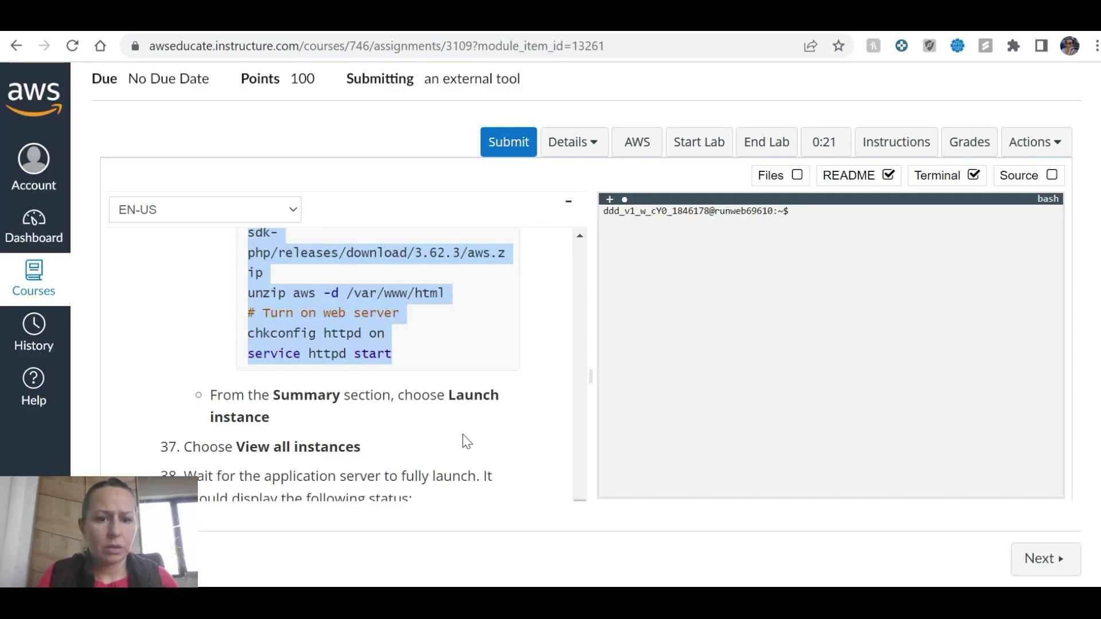
key(alt+Tab)
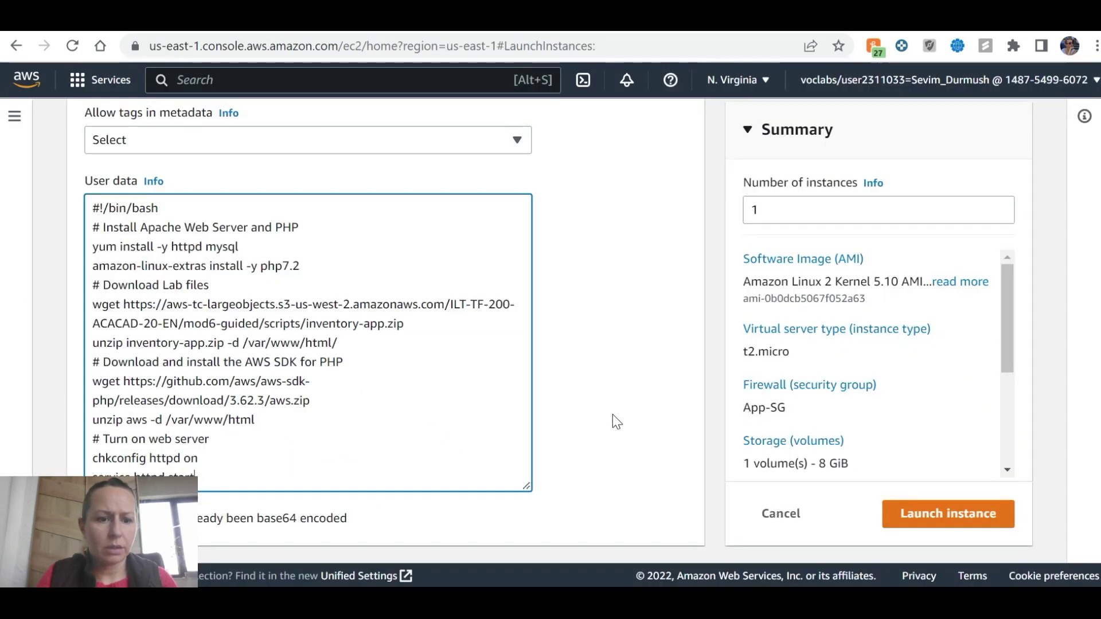
click(932, 514)
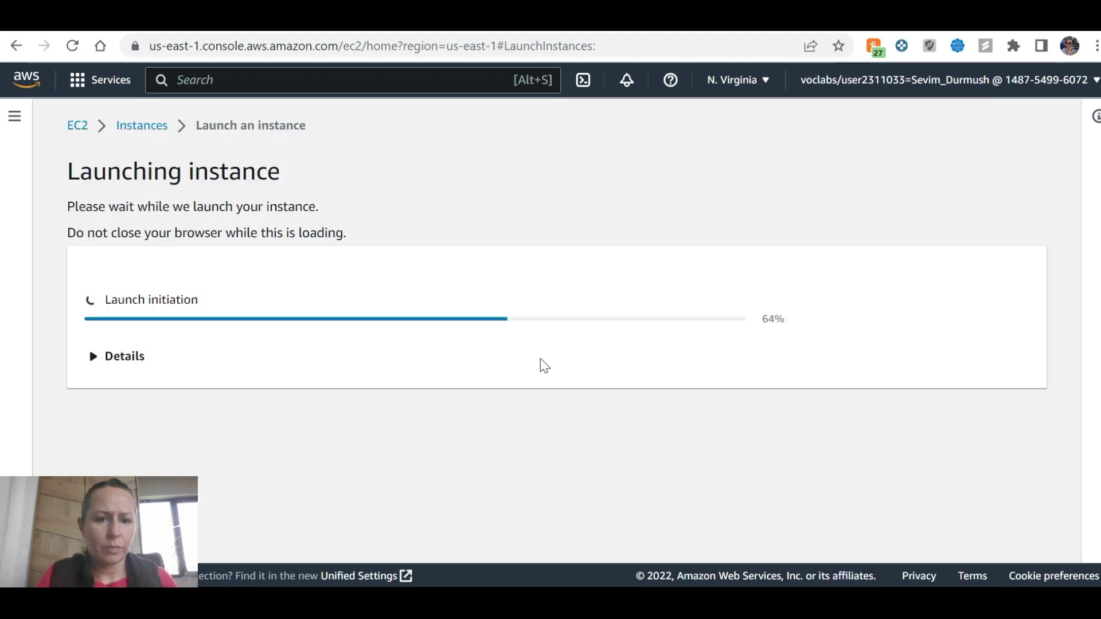
key(alt+Tab)
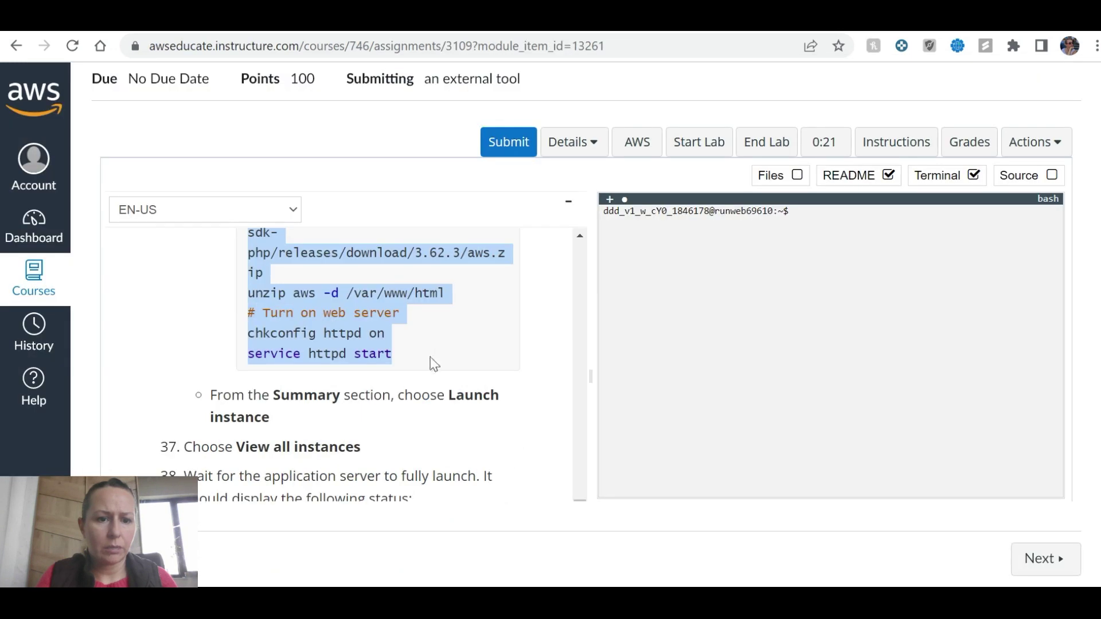
key(alt+Tab)
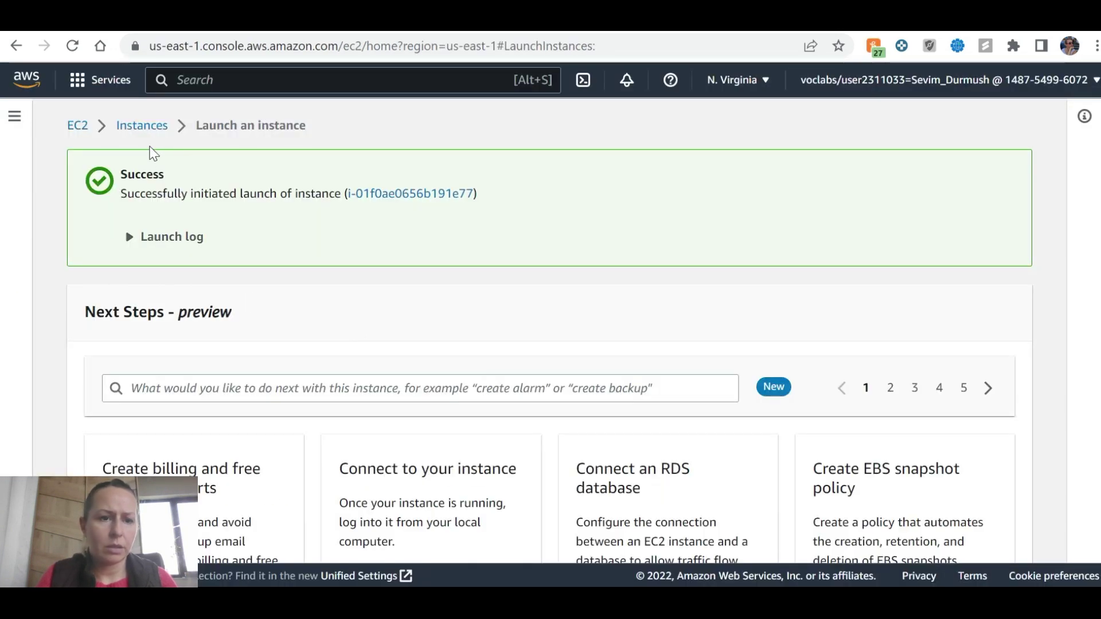
click(155, 132)
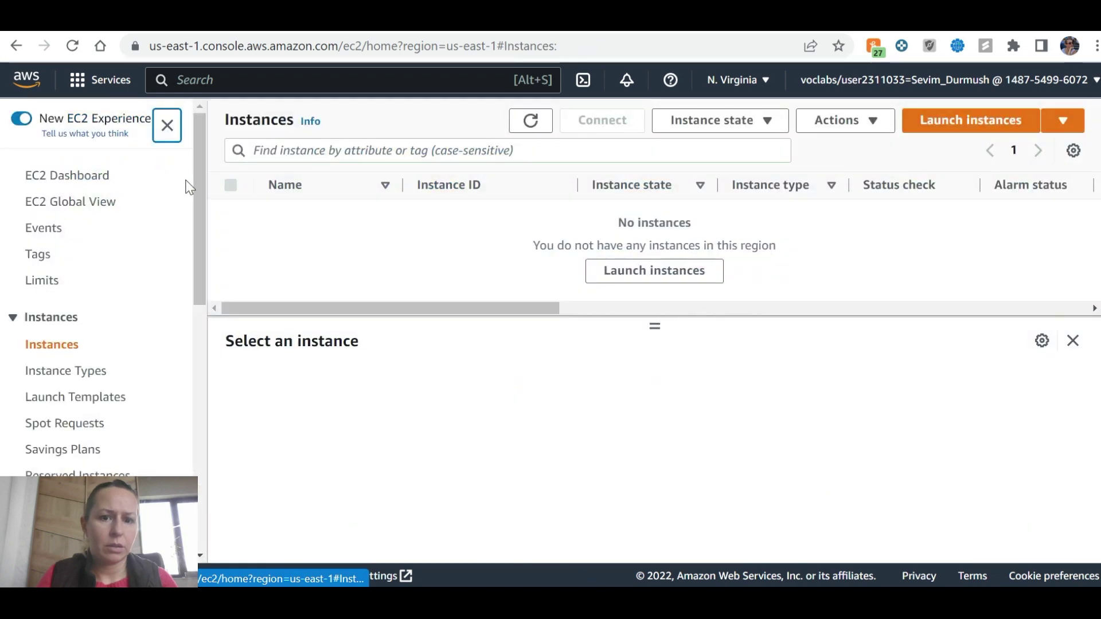
Step: Read lab steps 37 to 41 and refresh the instances list to check the App Server's state
key(alt+Tab)
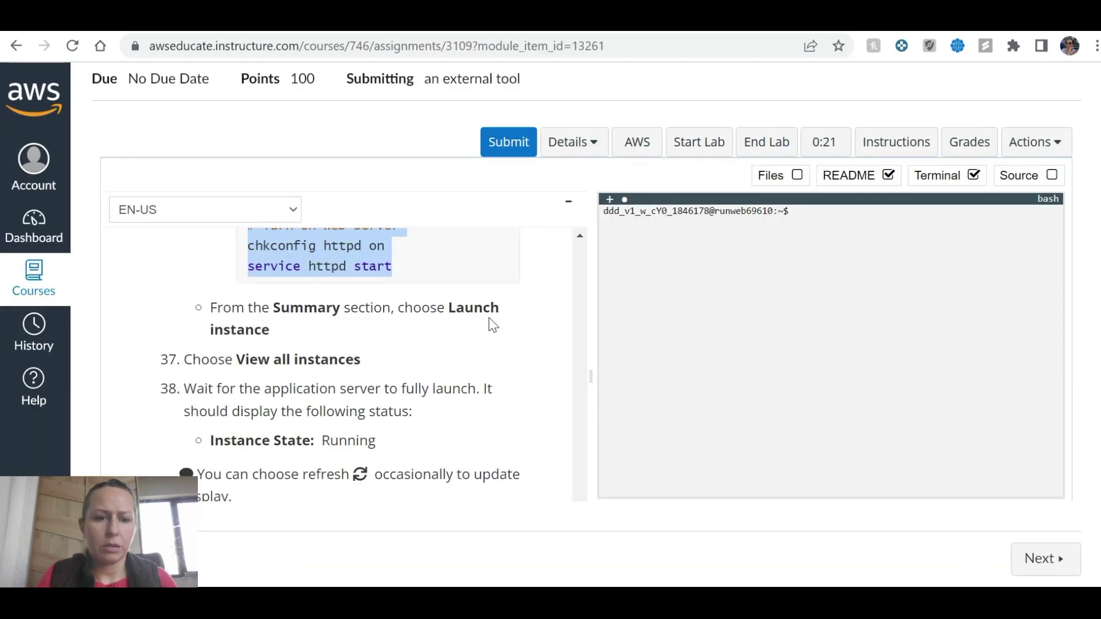
scroll(436, 390, down, 1)
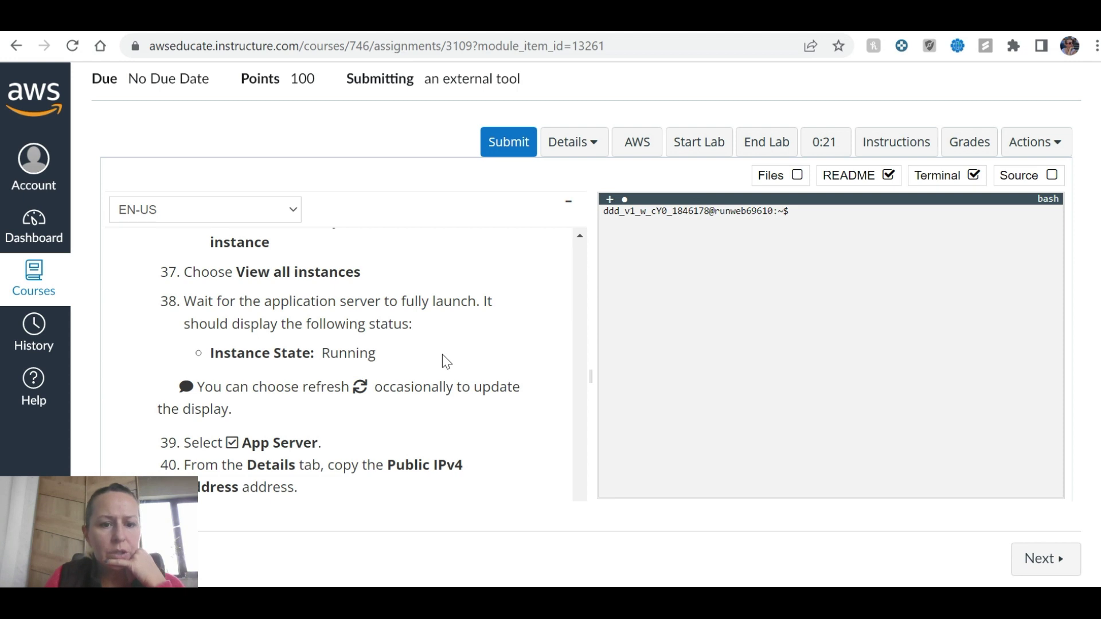
scroll(443, 356, down, 1)
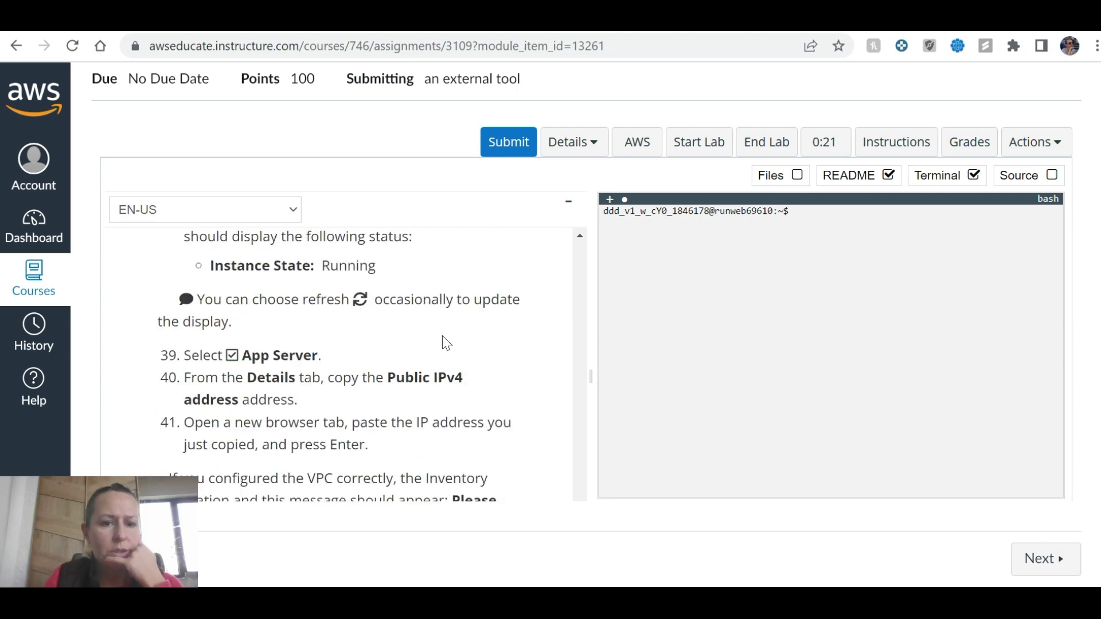
key(ctrl+Tab)
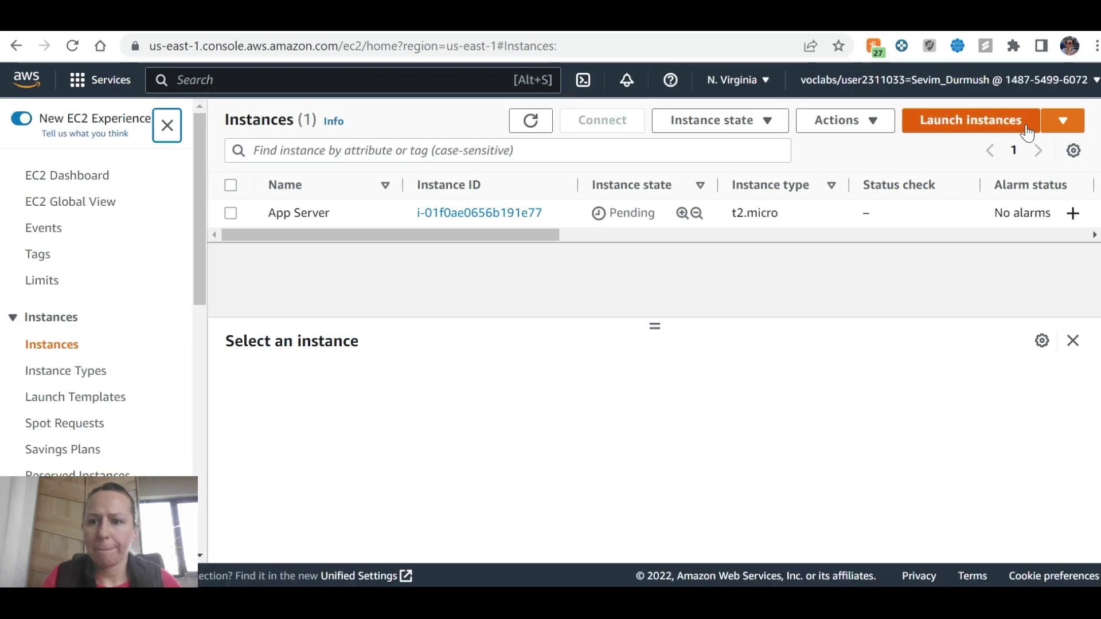
click(530, 120)
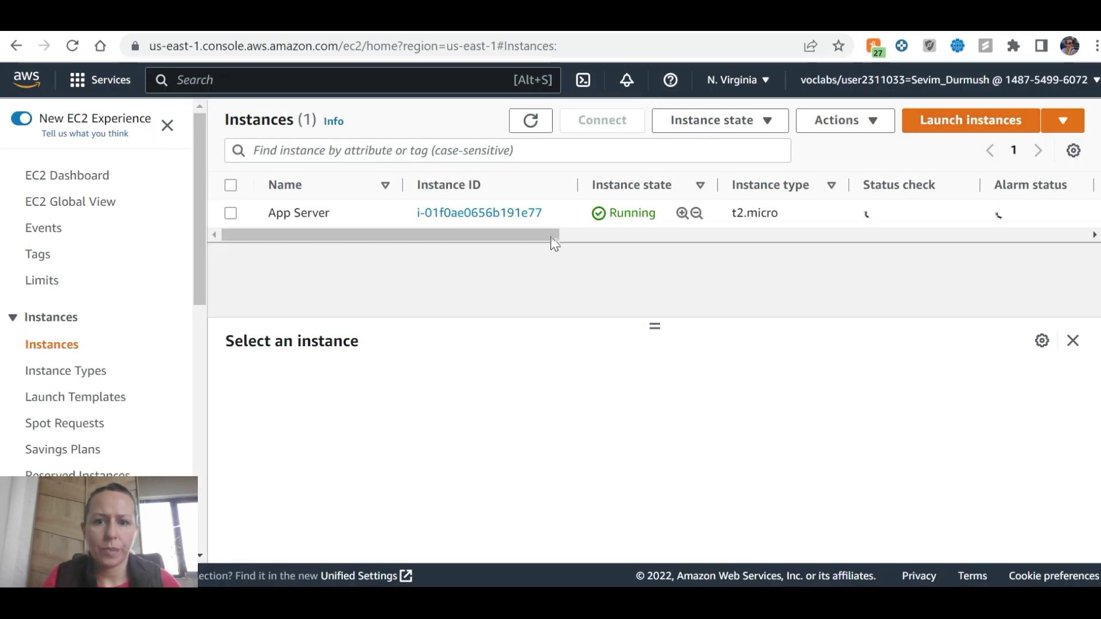
Step: Select the App Server instance and copy its public IPv4 address from the instance details
mouse_move(532, 235)
mouse_down()
mouse_move(662, 232)
mouse_move(531, 224)
mouse_up()
click(243, 225)
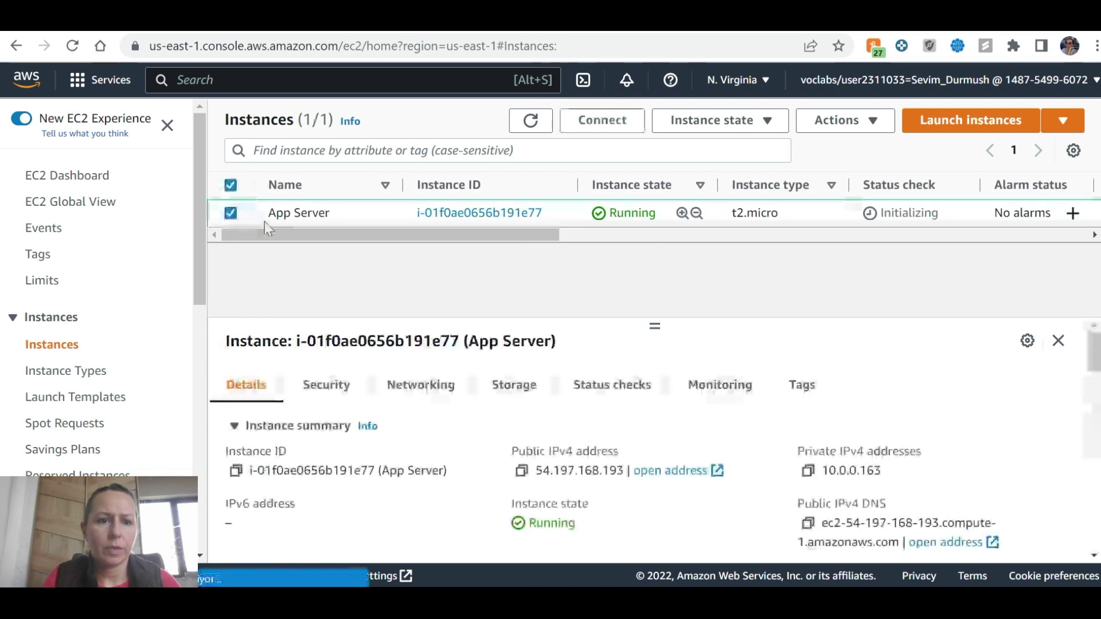
click(522, 471)
Step: Read the remaining lab instructions on verifying the Inventory application and submitting the work
key(ctrl+shift+Tab)
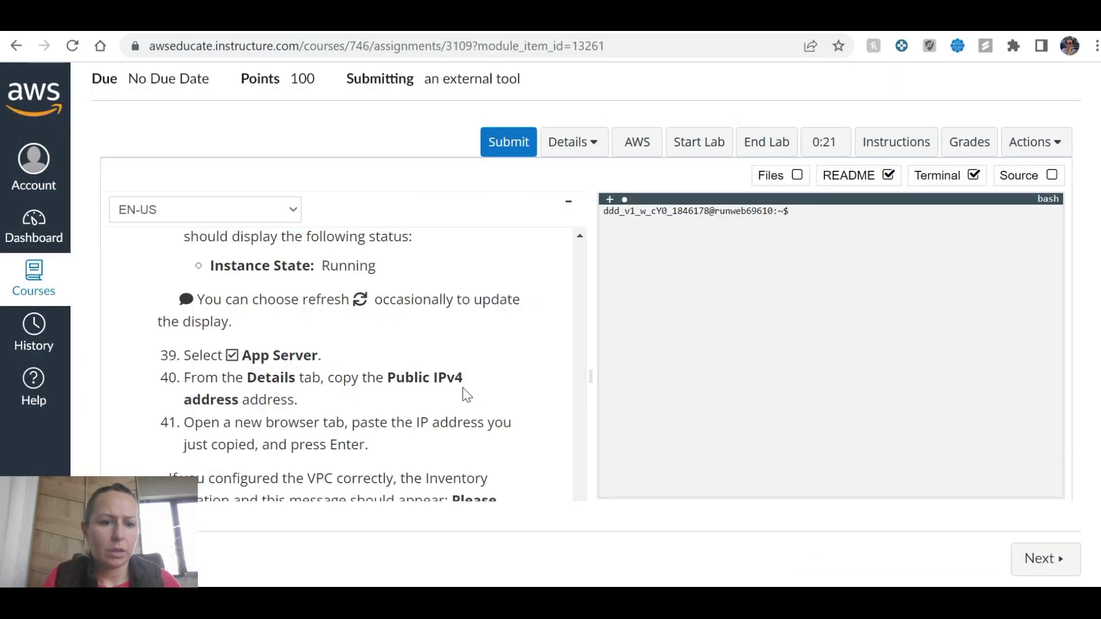
scroll(468, 409, down, 3)
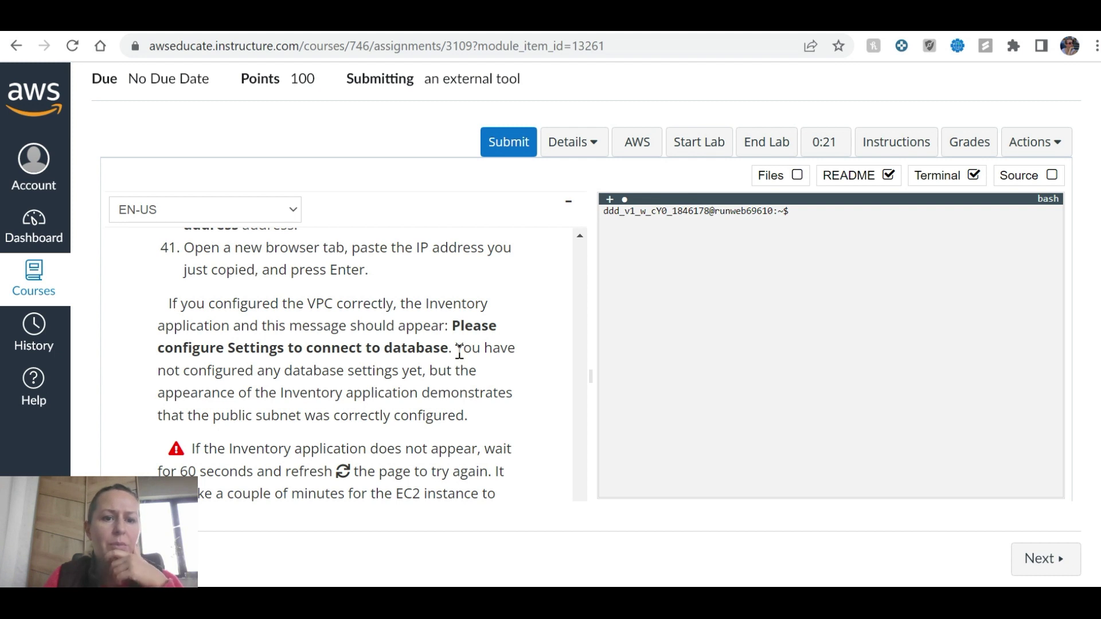
scroll(459, 352, down, 2)
scroll(459, 352, up, 2)
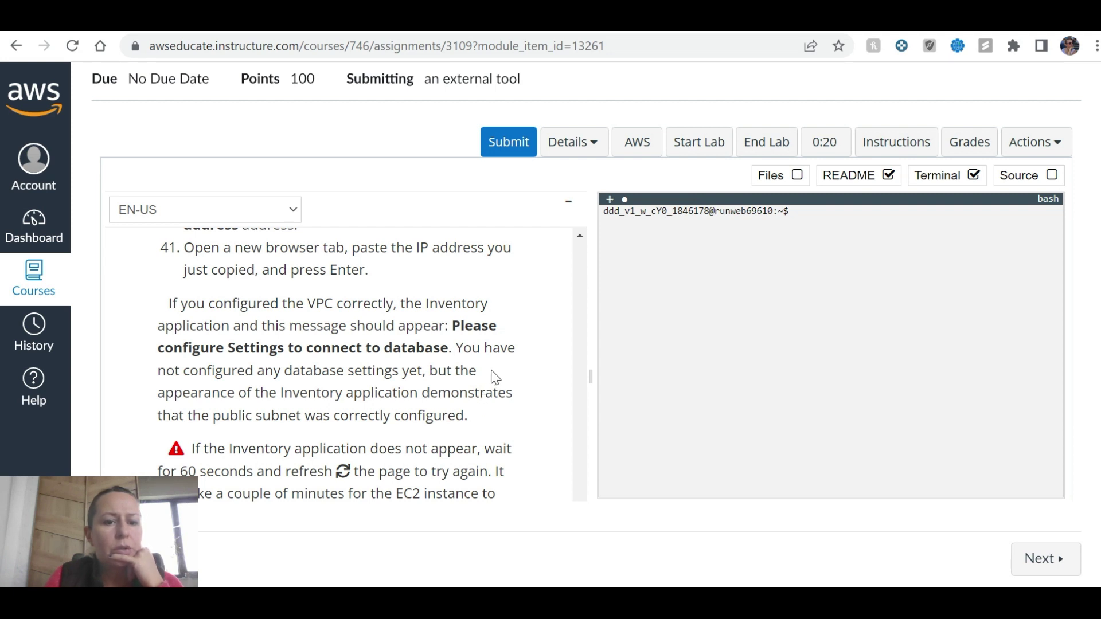
scroll(499, 373, up, 2)
scroll(503, 368, down, 6)
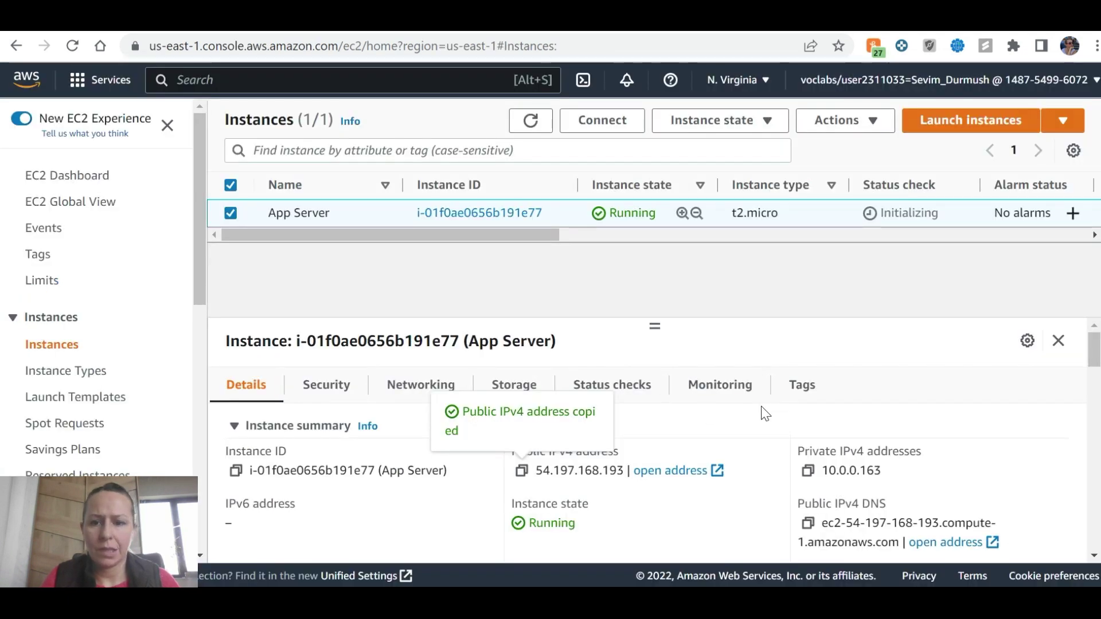
Step: Refresh the instances list and open the App Server's public address 54.197.168.193 in a new browser tab
click(530, 120)
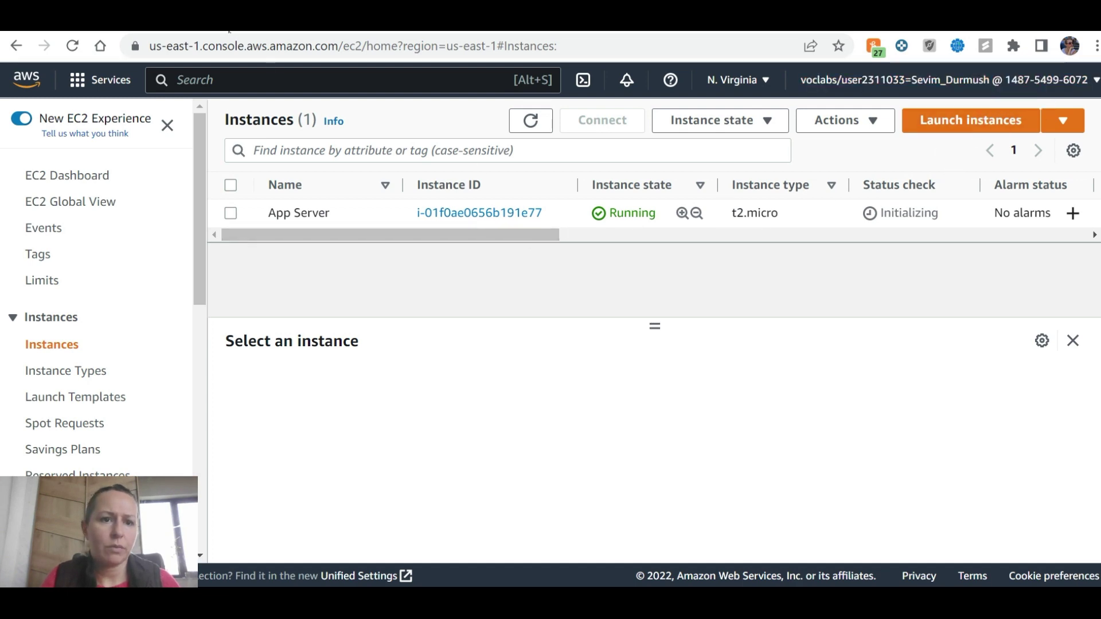
key(ctrl+t)
key(ctrl+v)
key(Return)
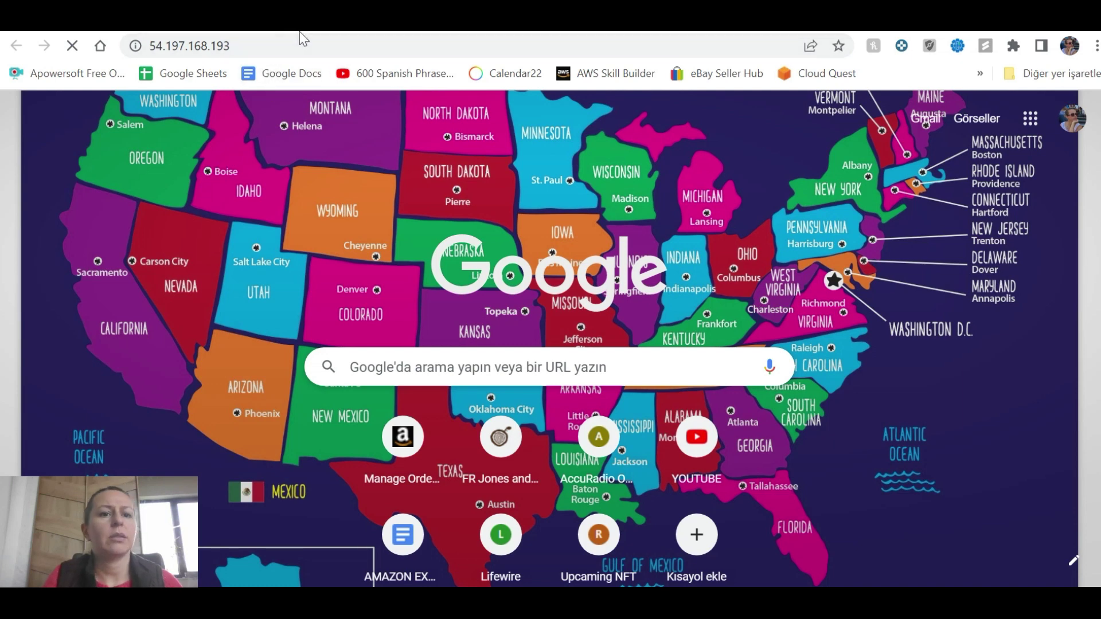
Step: Recheck the App Server's status check in the instances list, and reload its web page to verify the database settings message
key(ctrl+w)
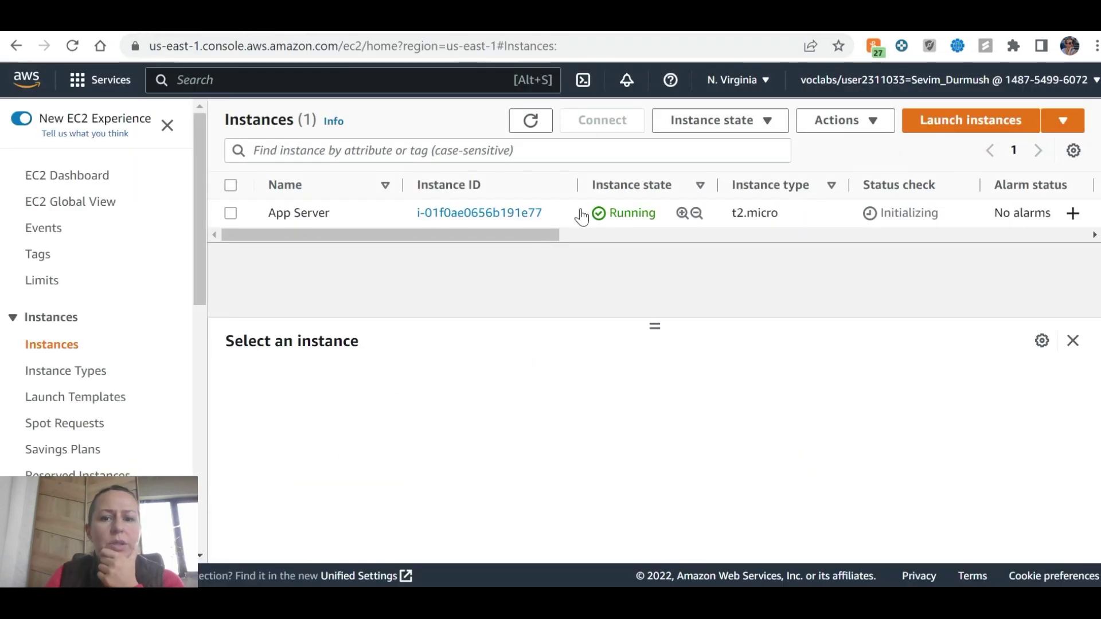
click(536, 123)
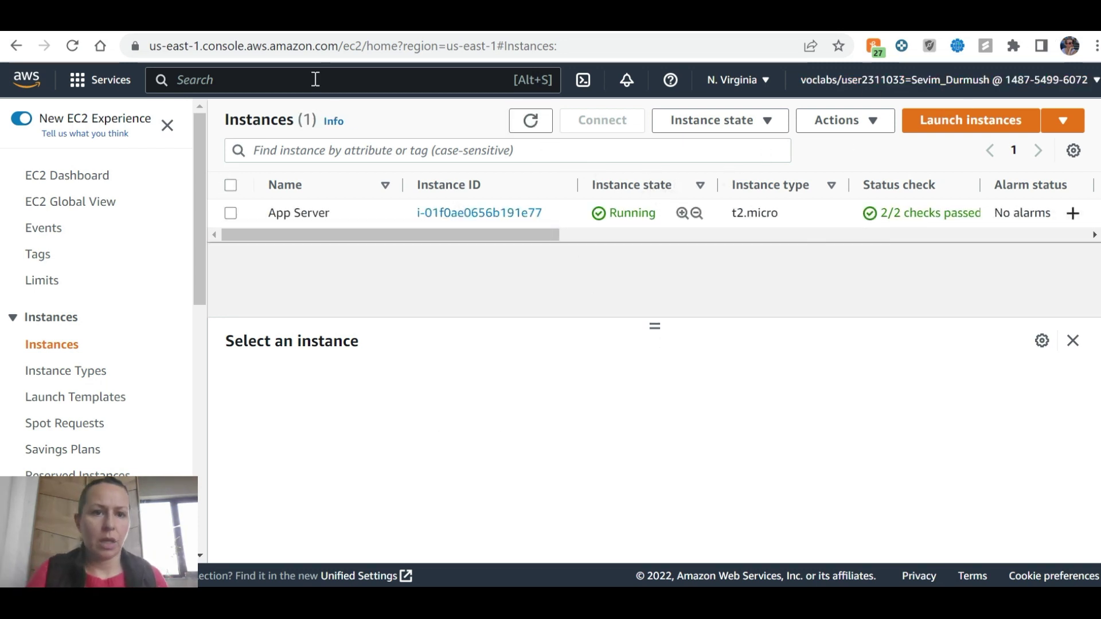
key(ctrl+Tab)
click(337, 45)
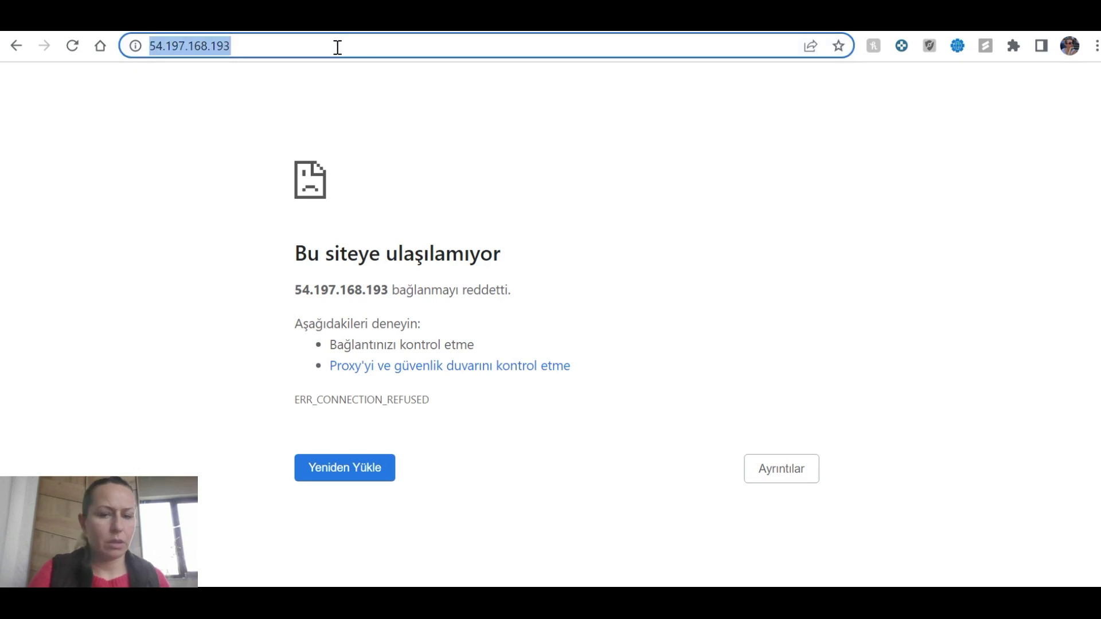
key(Return)
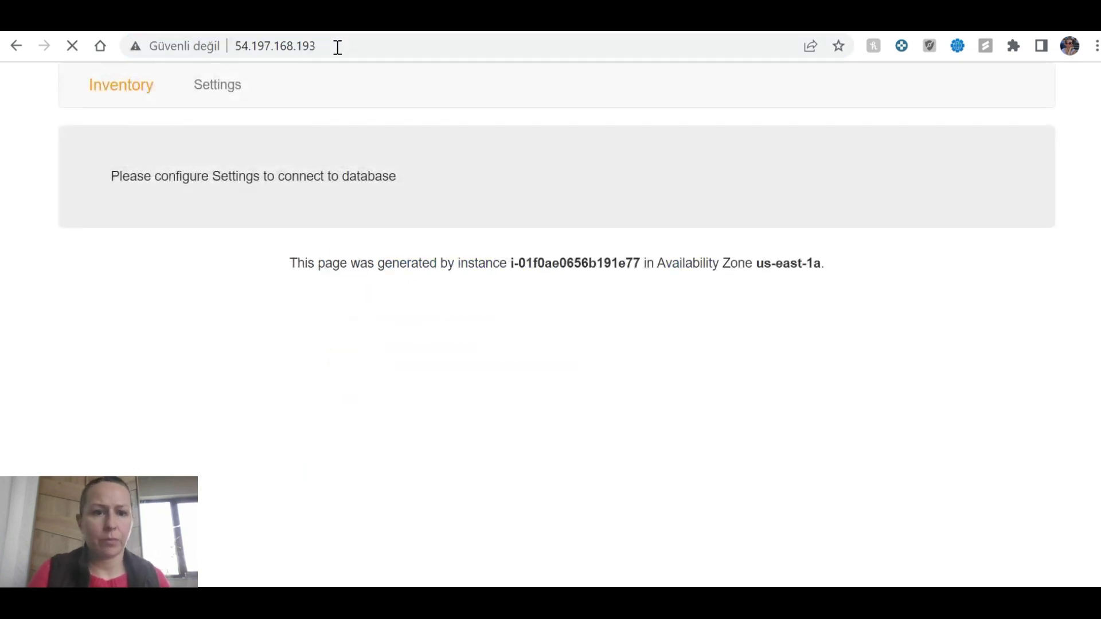
triple_click(204, 181)
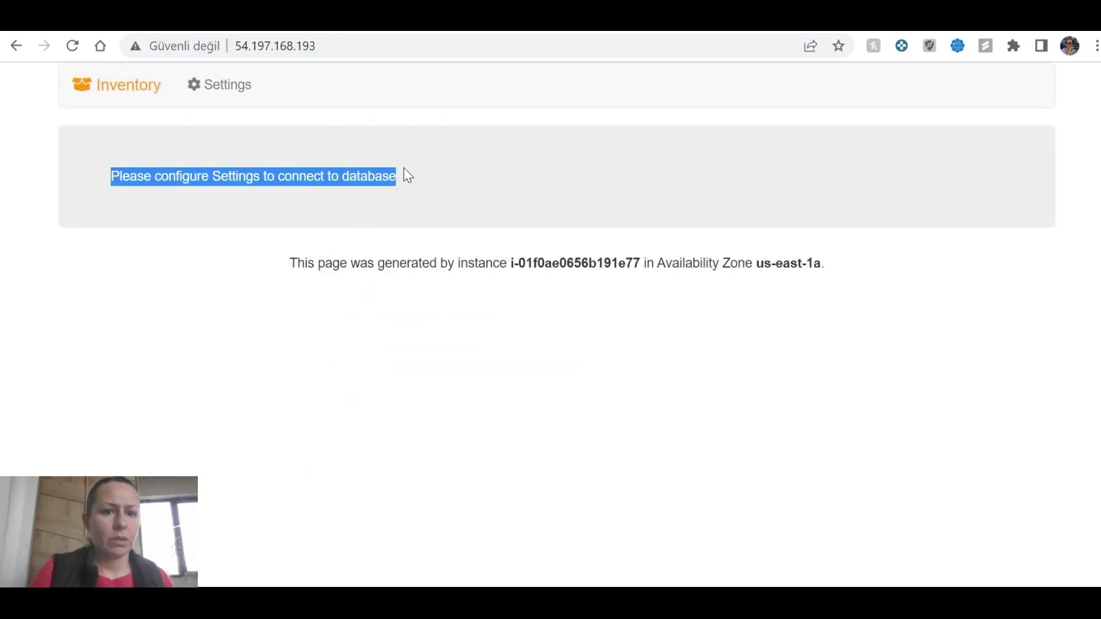
Step: Return to the lab assignment, submit the work for grading, and look through the task score report
click(135, 32)
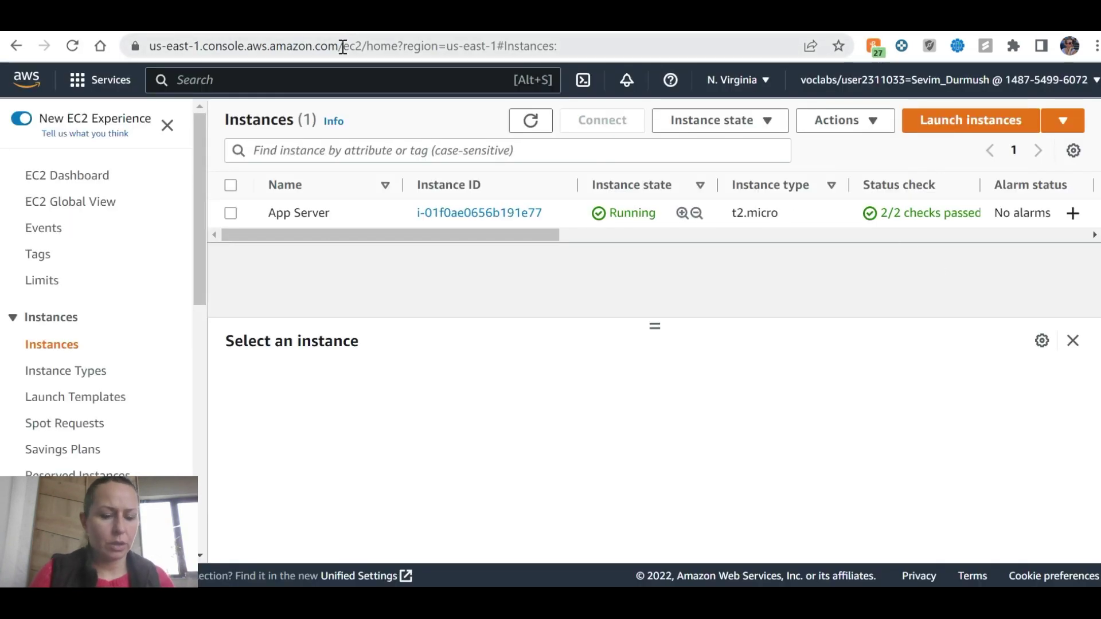
click(344, 23)
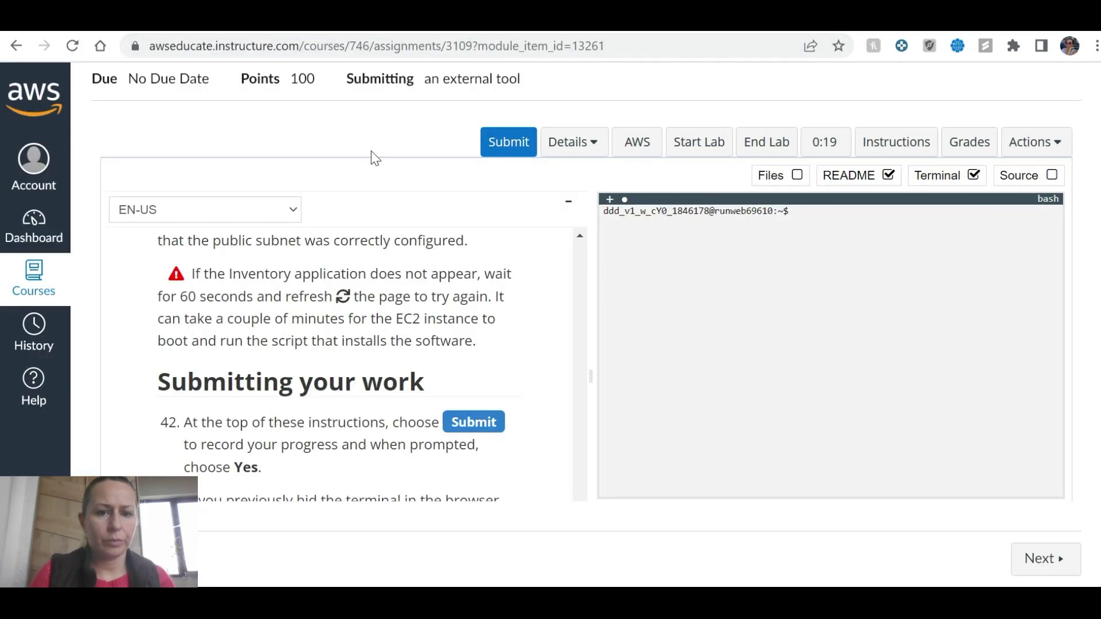
click(508, 152)
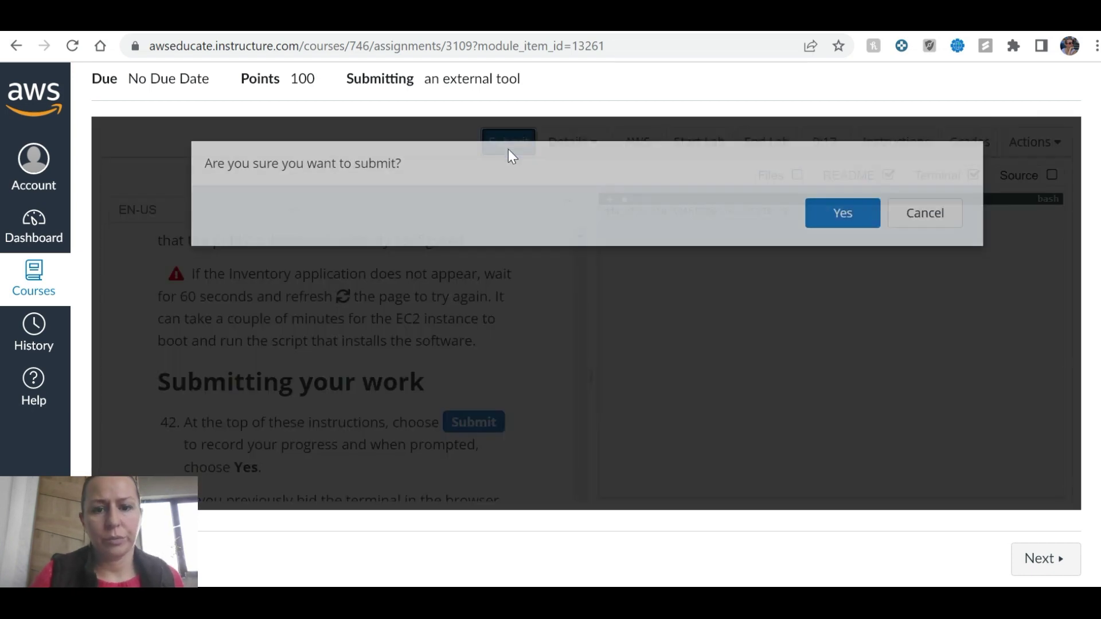
click(835, 232)
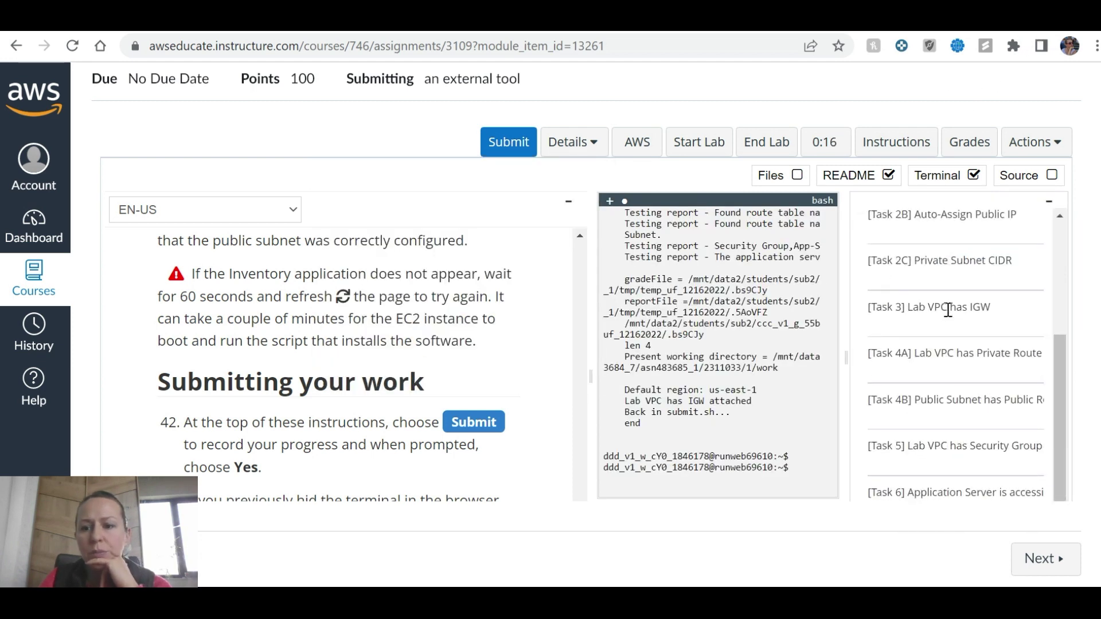
scroll(948, 310, up, 3)
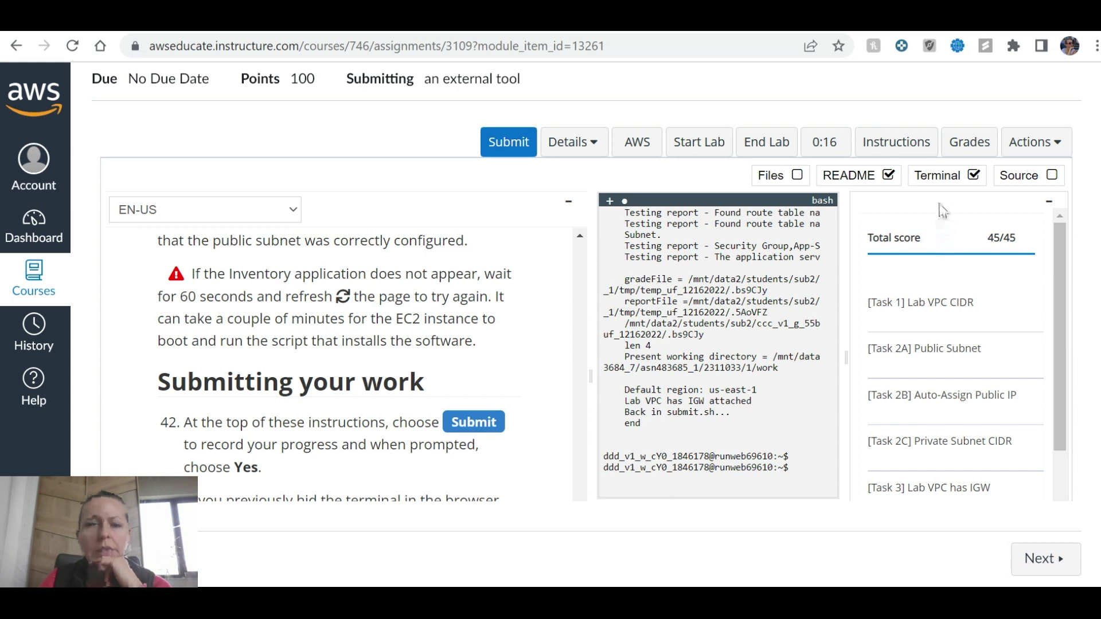